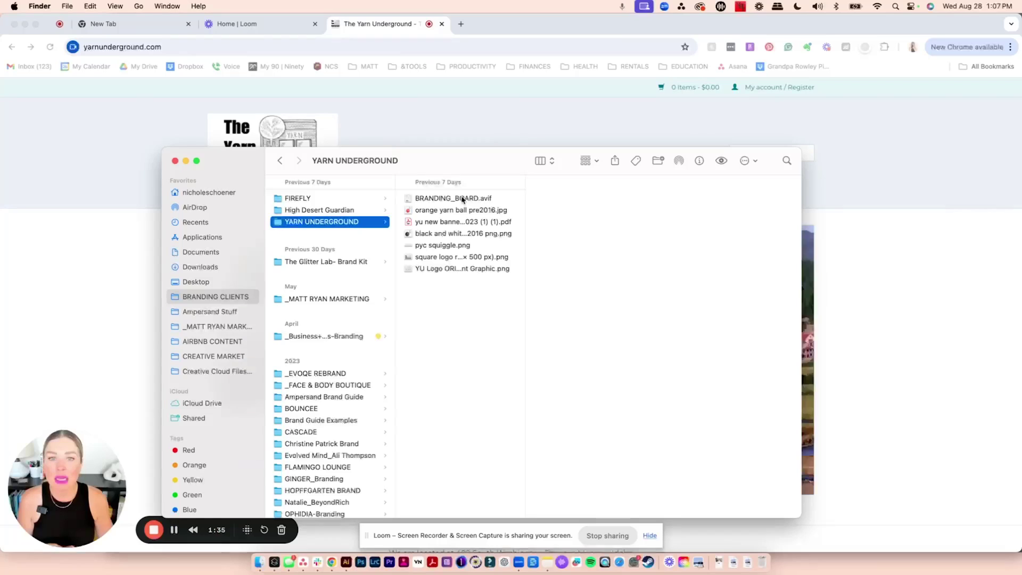
Step: Preview the branding board BRANDING_BOARD.avif and the orange yarn ball image in the YARN UNDERGROUND folder
{"action": "left_click", "coordinate": [463, 200]}
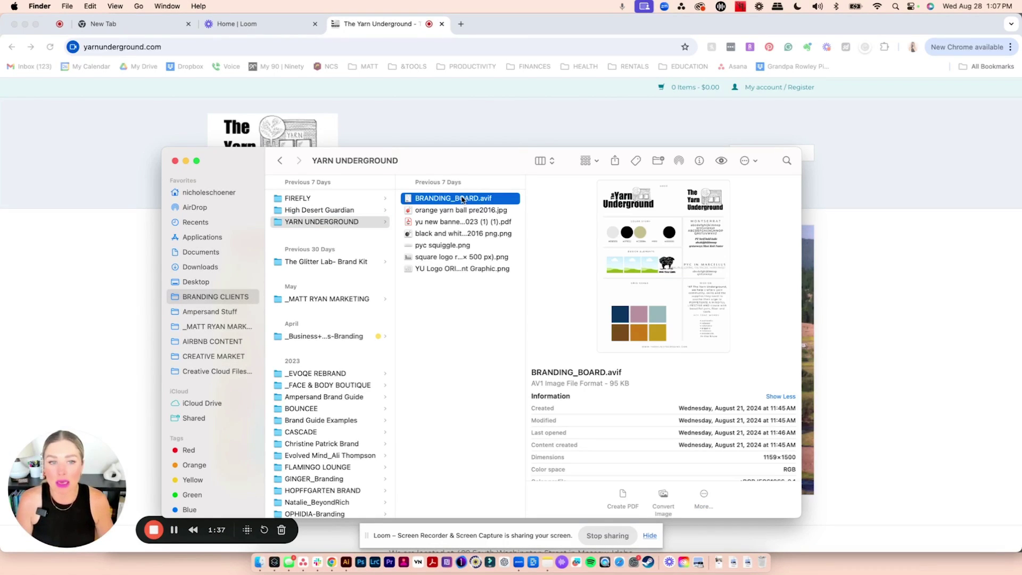
{"action": "key", "text": "space"}
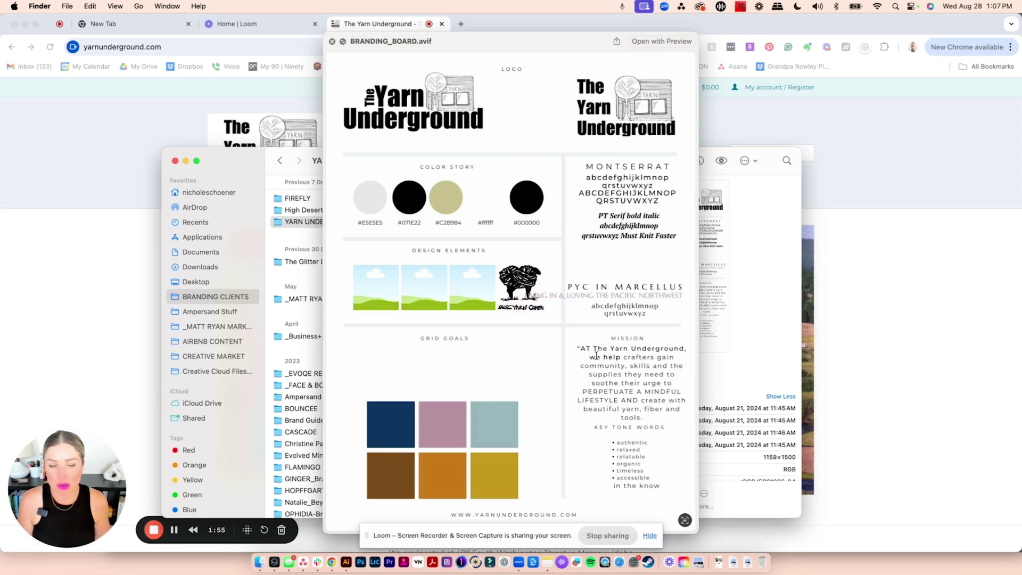
{"action": "left_click", "coordinate": [333, 41]}
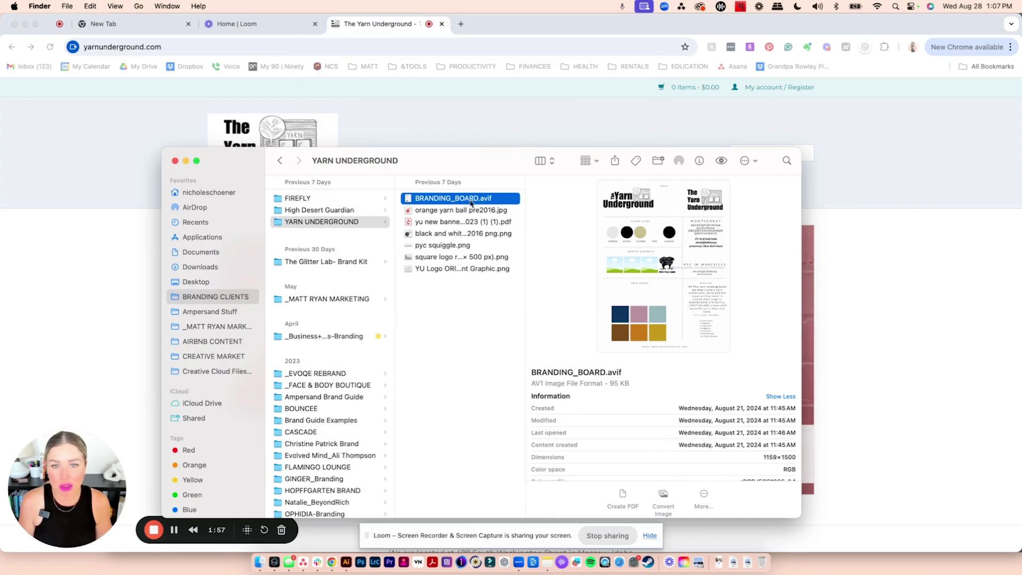
{"action": "left_click", "coordinate": [470, 211]}
{"action": "key", "text": "space"}
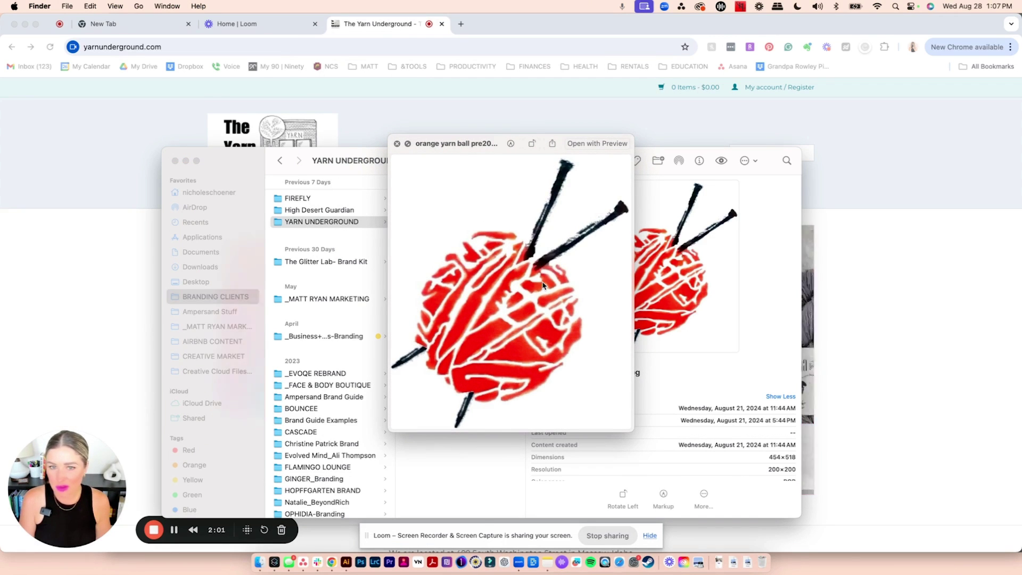
{"action": "key", "text": "space"}
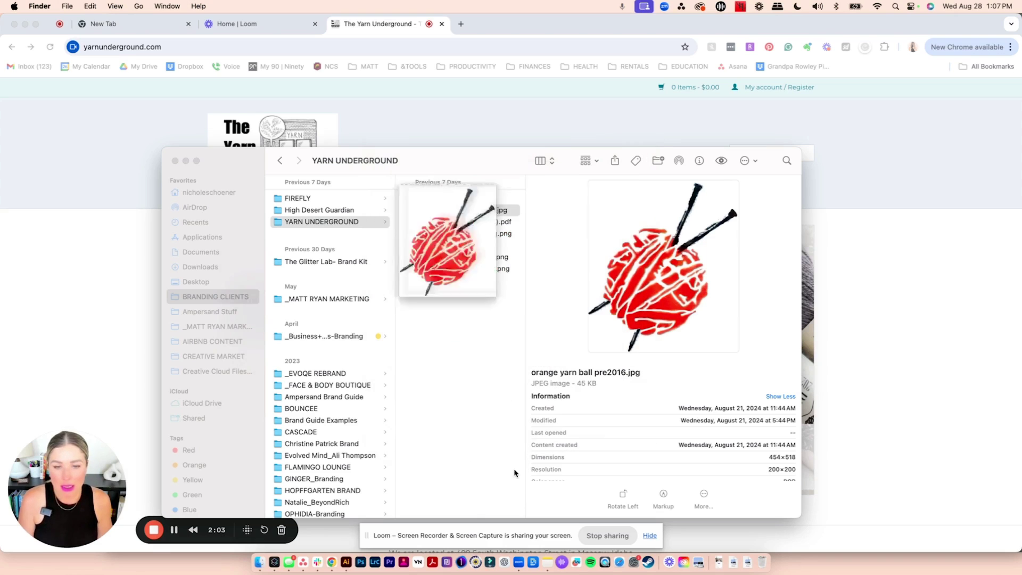
Step: Look through the remaining banner, yarn ball, squiggle and square logo files, and view YU Logo ORIGINAL Storefront Graphic.png at full size
{"action": "left_click", "coordinate": [450, 224]}
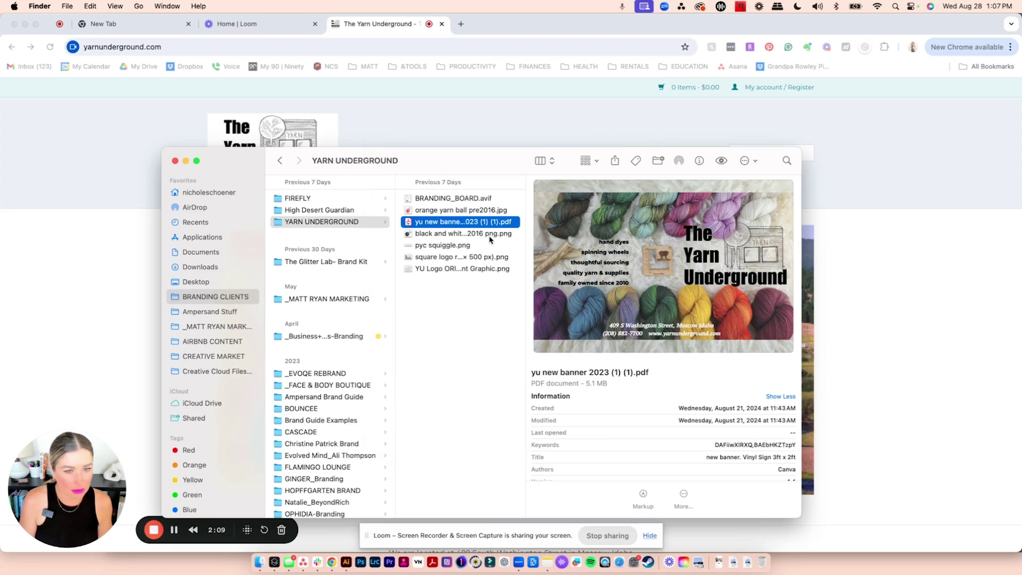
{"action": "left_click", "coordinate": [452, 235]}
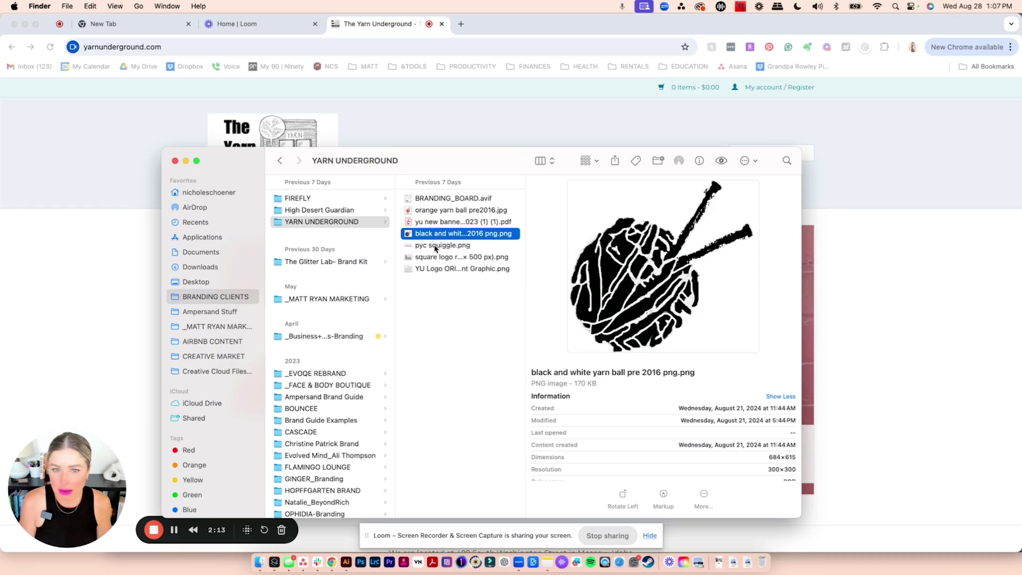
{"action": "left_click", "coordinate": [436, 246]}
{"action": "left_click", "coordinate": [434, 256]}
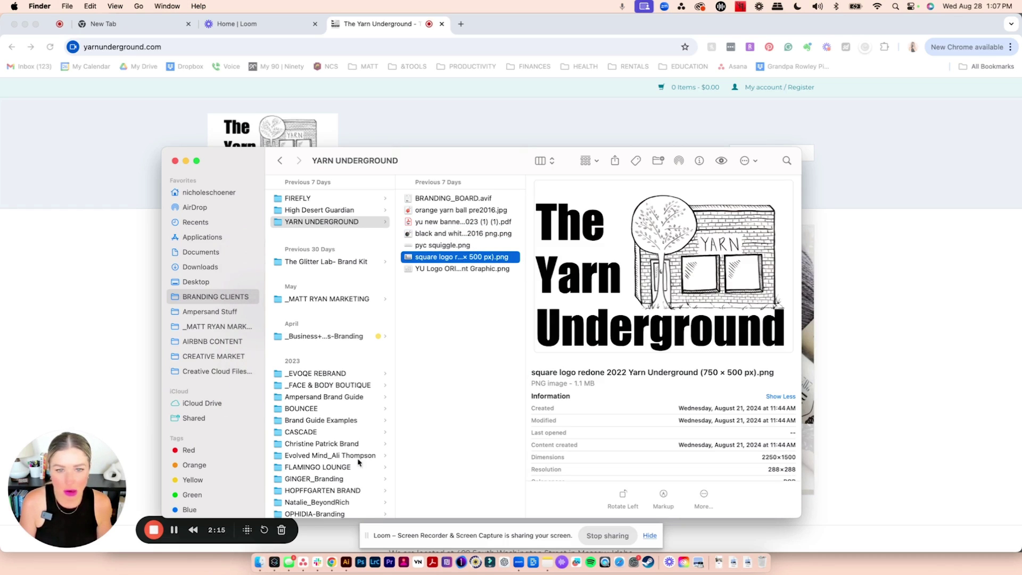
{"action": "key", "text": "Down"}
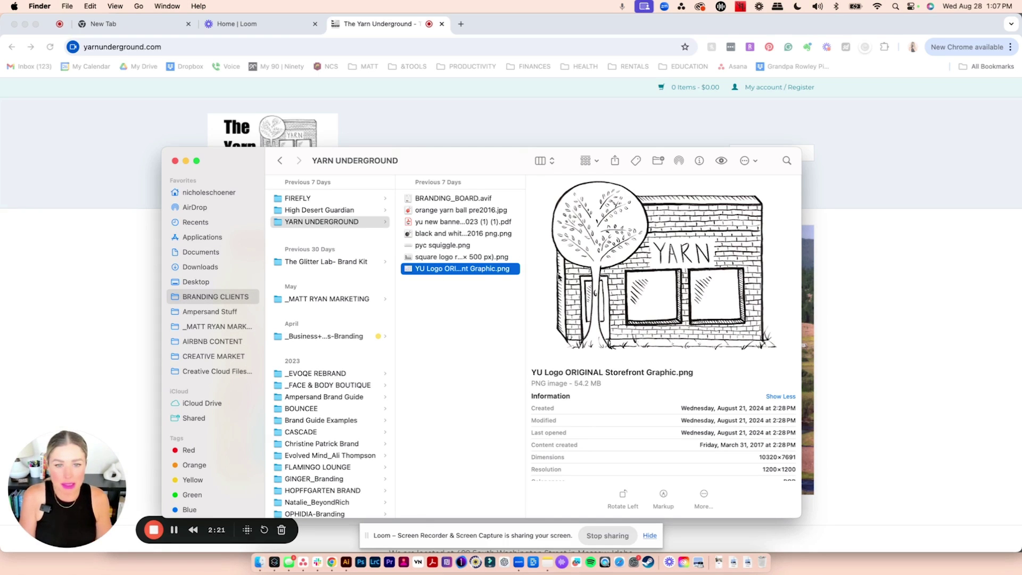
{"action": "key", "text": "space"}
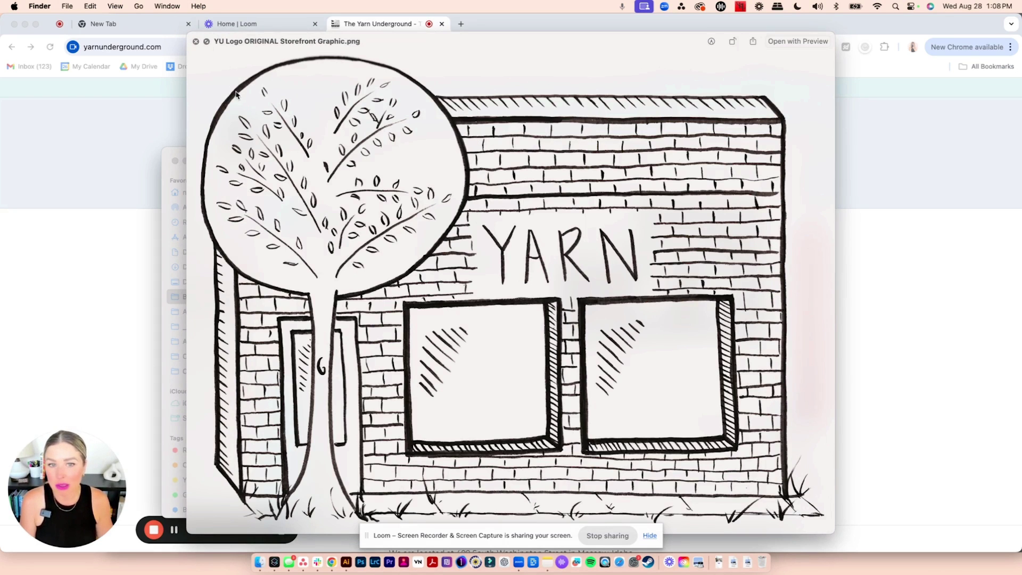
{"action": "left_click", "coordinate": [196, 42]}
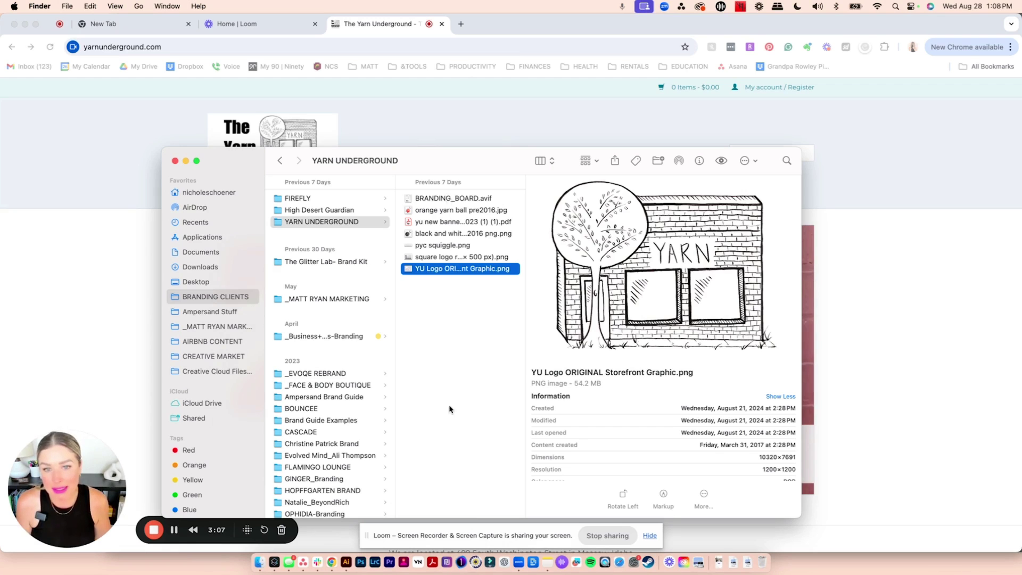
Step: Place BRANDING_BOARD.avif from the YARN UNDERGROUND folder into the open Illustrator document
{"action": "left_click", "coordinate": [453, 199]}
{"action": "left_click", "coordinate": [346, 561]}
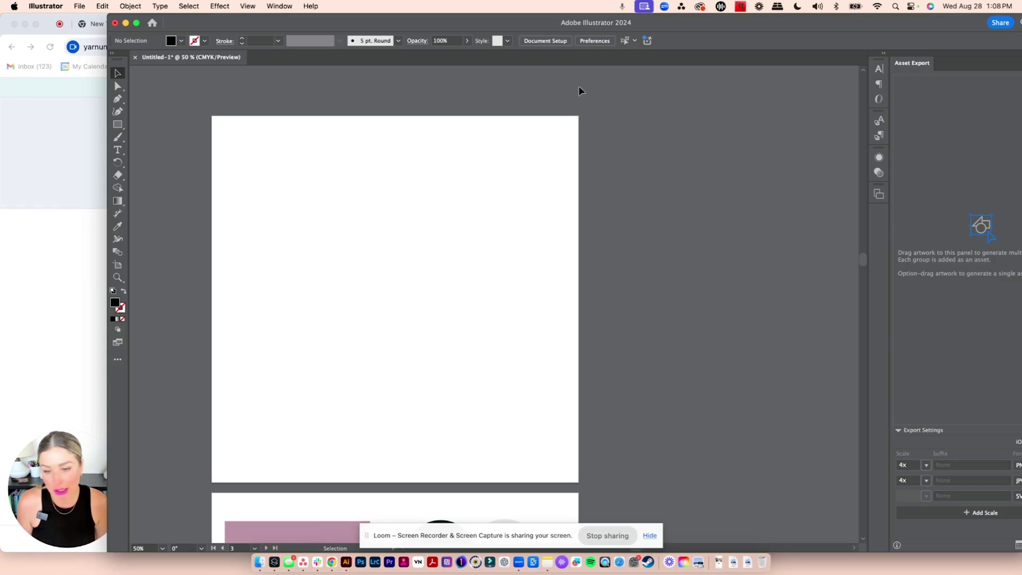
{"action": "left_click_drag", "start_coordinate": [169, 23], "coordinate": [628, 23]}
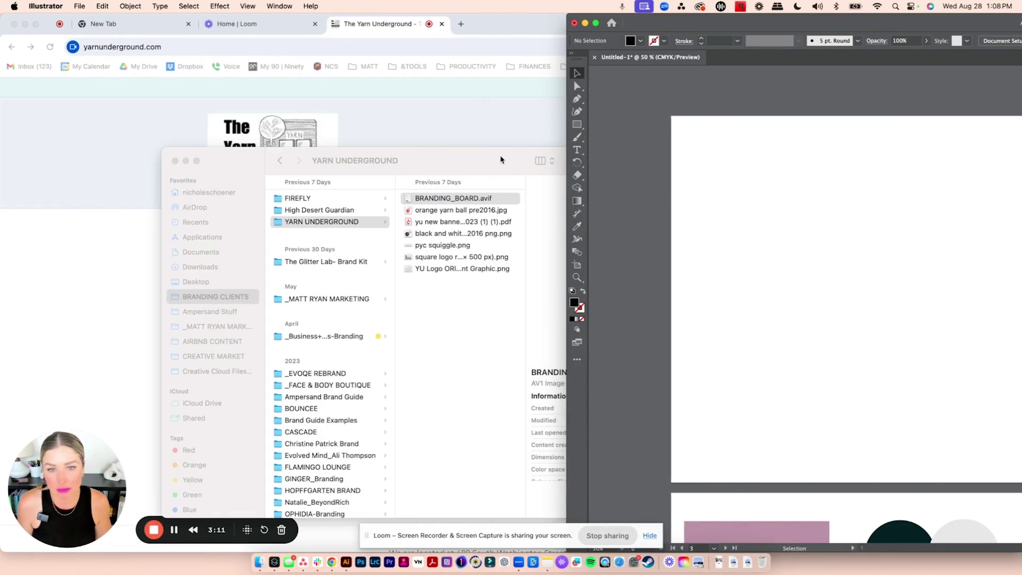
{"action": "left_click_drag", "start_coordinate": [453, 198], "coordinate": [775, 202]}
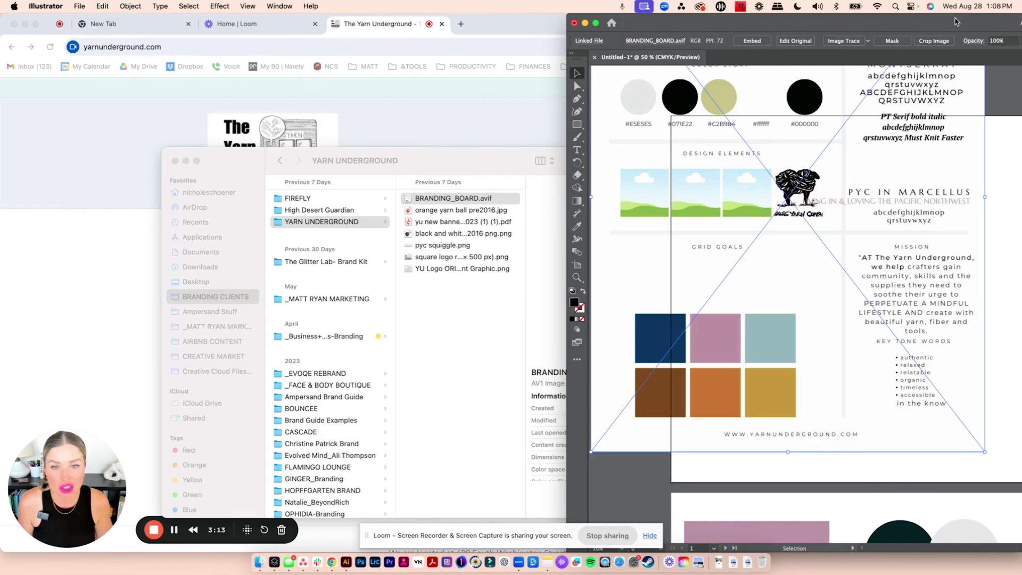
{"action": "left_click_drag", "start_coordinate": [567, 15], "coordinate": [1, 24]}
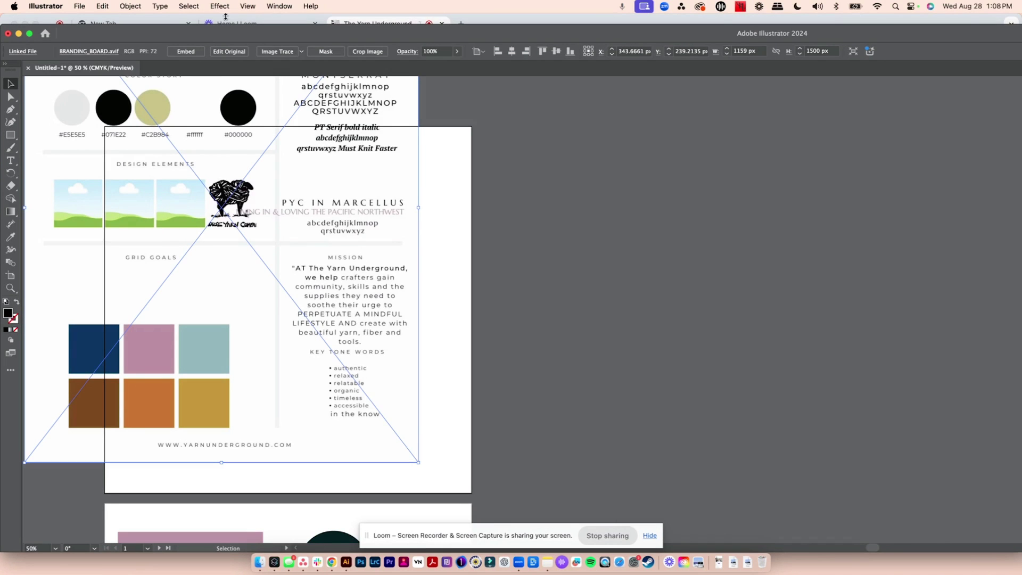
Step: Scale the branding board to about 932 × 1206 px beside the blank artboard and embed the image
{"action": "left_click_drag", "start_coordinate": [162, 232], "coordinate": [658, 326]}
{"action": "left_click_drag", "start_coordinate": [837, 118], "coordinate": [818, 233]}
{"action": "left_click_drag", "start_coordinate": [899, 151], "coordinate": [817, 209]}
{"action": "left_click_drag", "start_coordinate": [710, 403], "coordinate": [698, 241]}
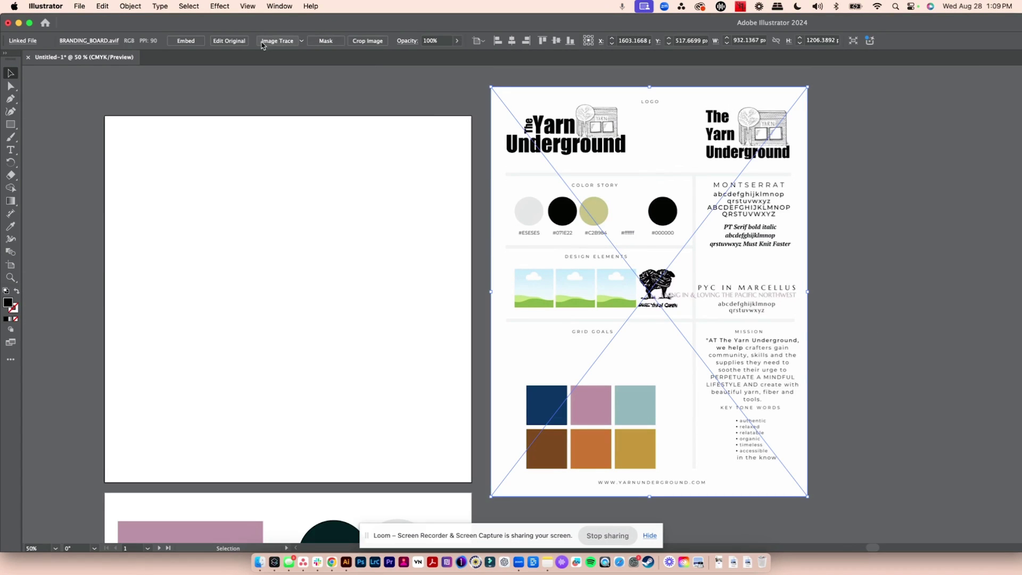
{"action": "left_click", "coordinate": [186, 40]}
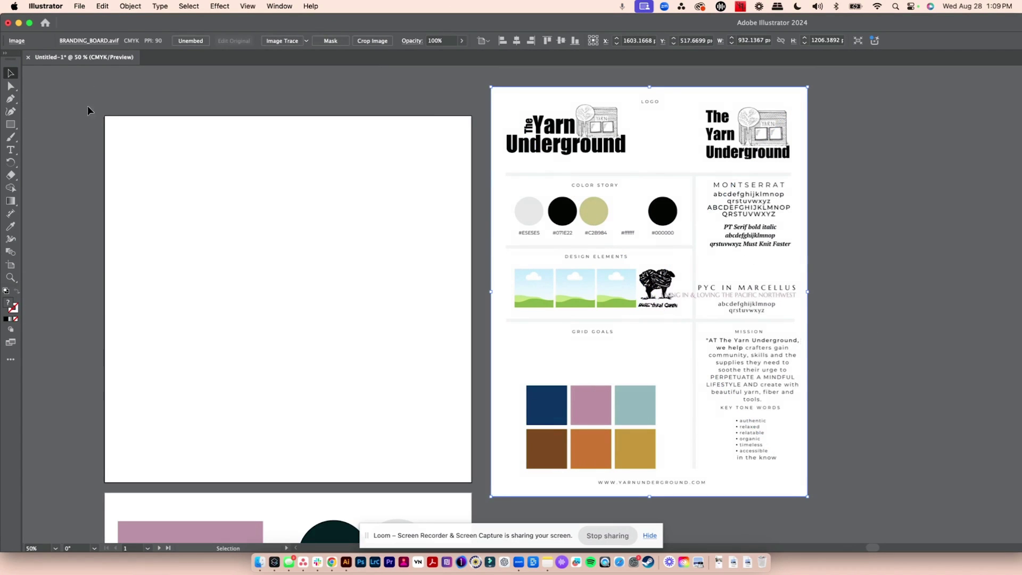
Step: Add the text "The Yarn Underground" in Impact Regular on the blank artboard and enlarge it to about 100 pt
{"action": "left_click", "coordinate": [10, 150]}
{"action": "left_click", "coordinate": [253, 198]}
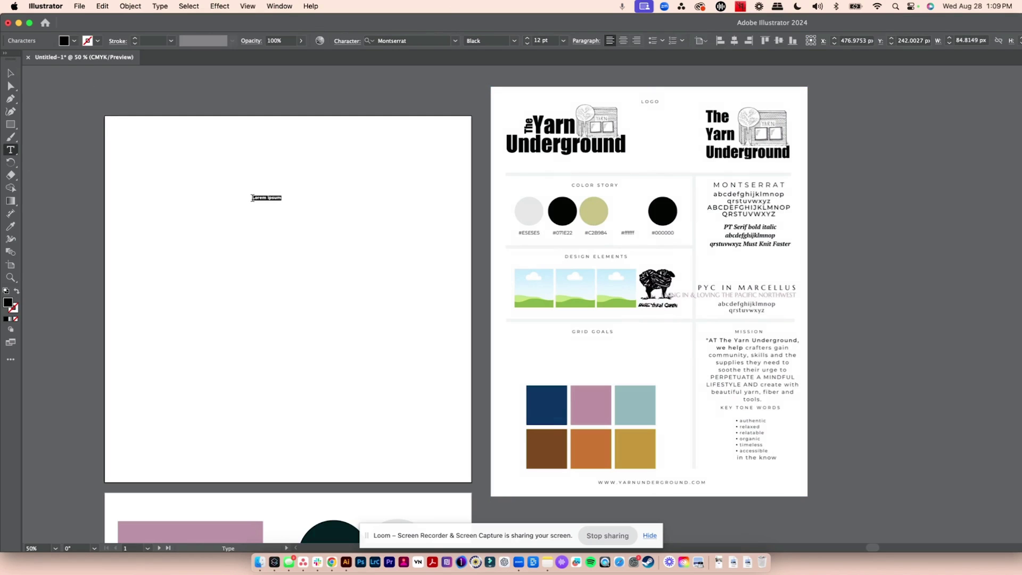
{"action": "key", "text": "BackSpace"}
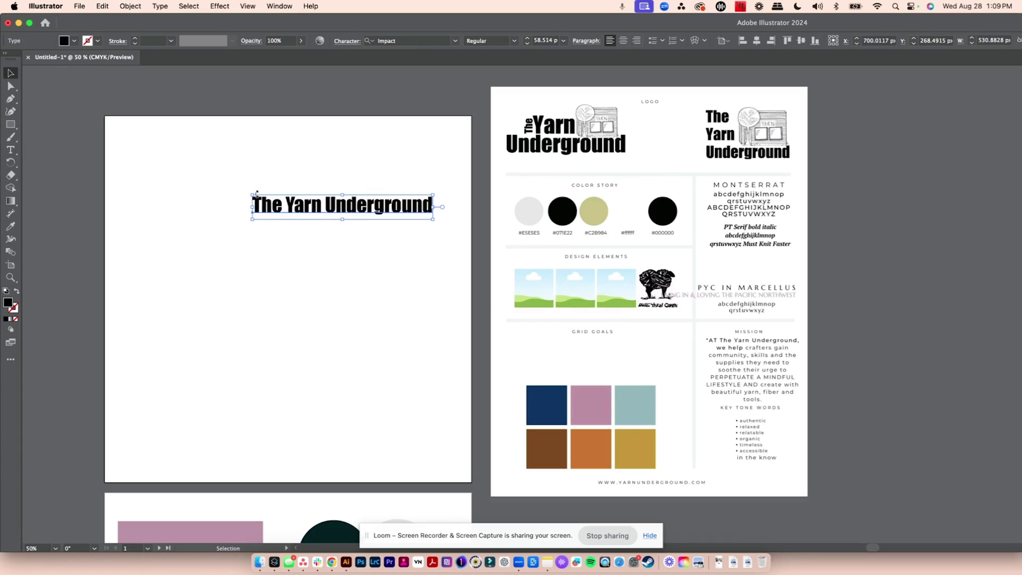
{"action": "left_click_drag", "start_coordinate": [253, 193], "coordinate": [273, 182]}
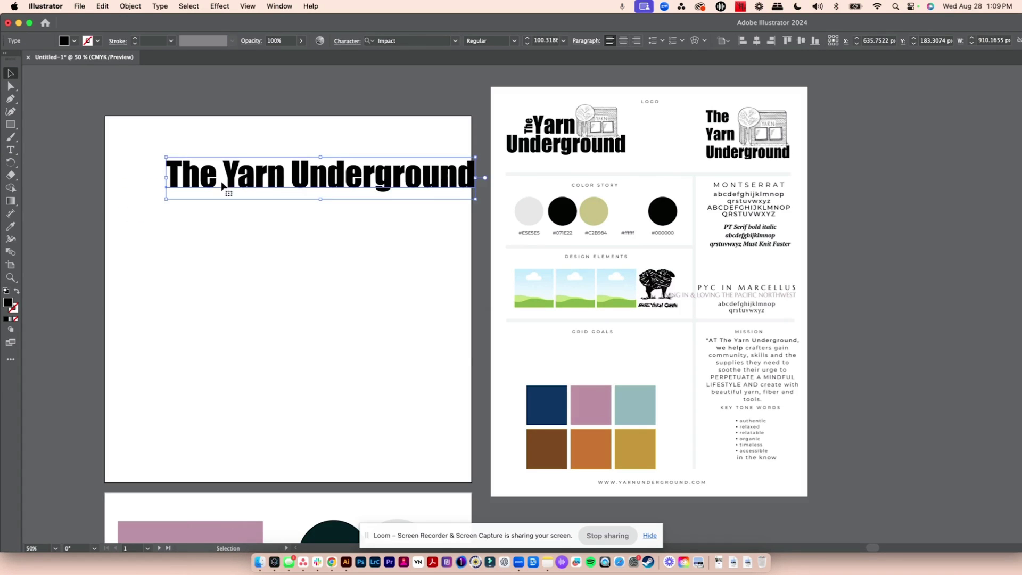
{"action": "double_click", "coordinate": [213, 187]}
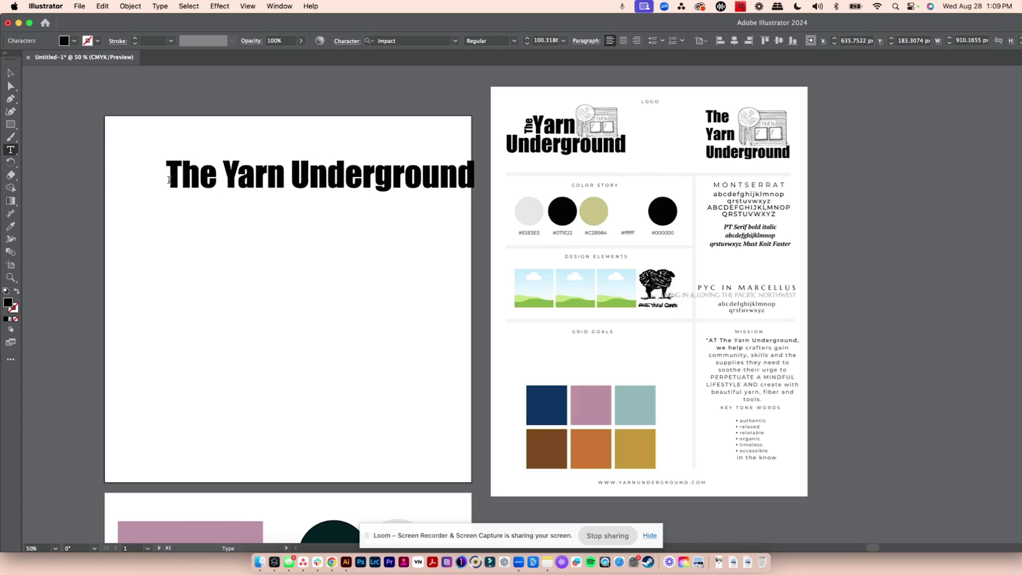
{"action": "left_click_drag", "start_coordinate": [182, 179], "coordinate": [170, 172]}
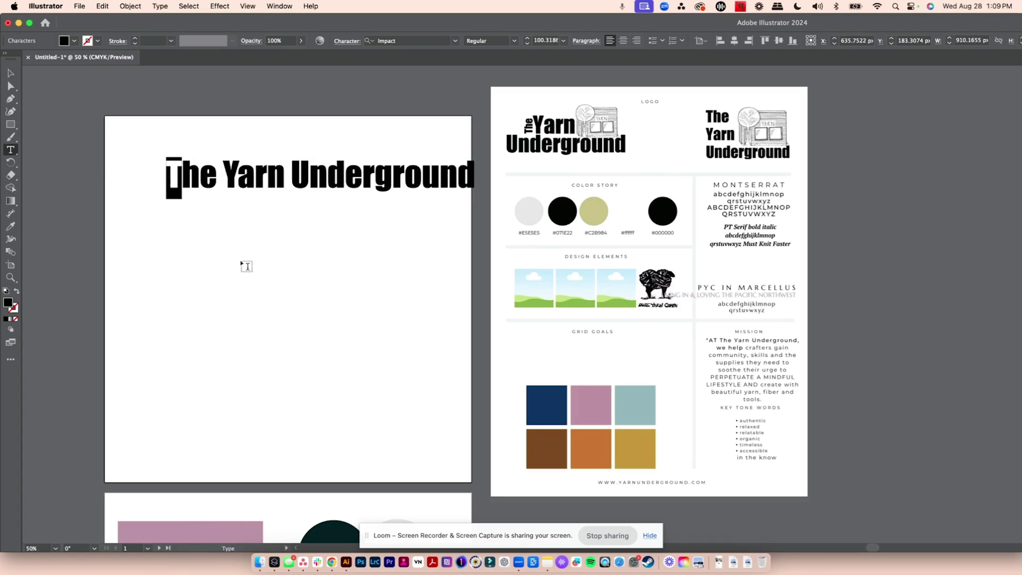
{"action": "left_click", "coordinate": [10, 74]}
{"action": "left_click", "coordinate": [356, 192]}
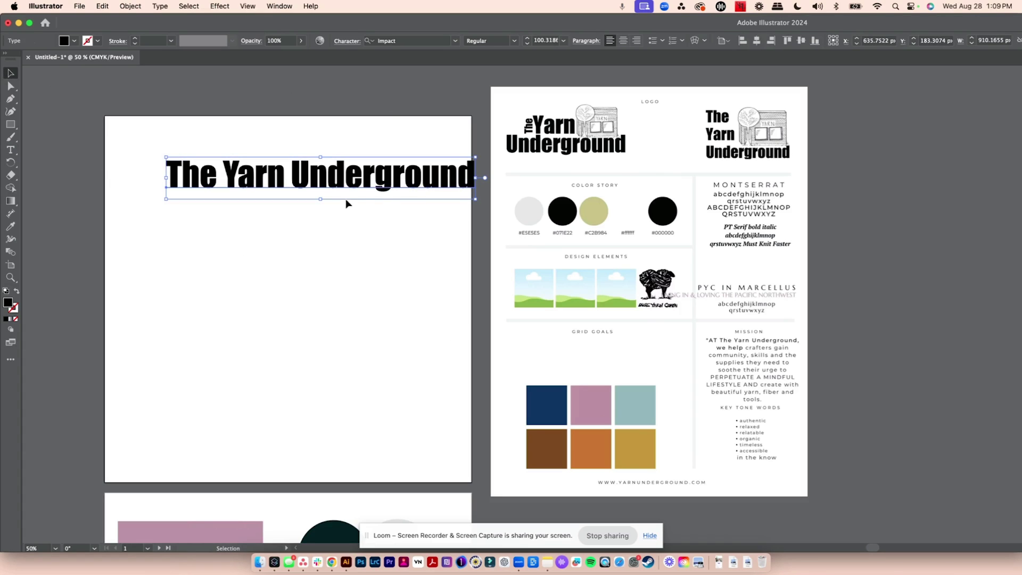
Step: Centre the title text near the artboard's upper edge and place a duplicate of it near the lower edge
{"action": "left_click_drag", "start_coordinate": [376, 178], "coordinate": [338, 184]}
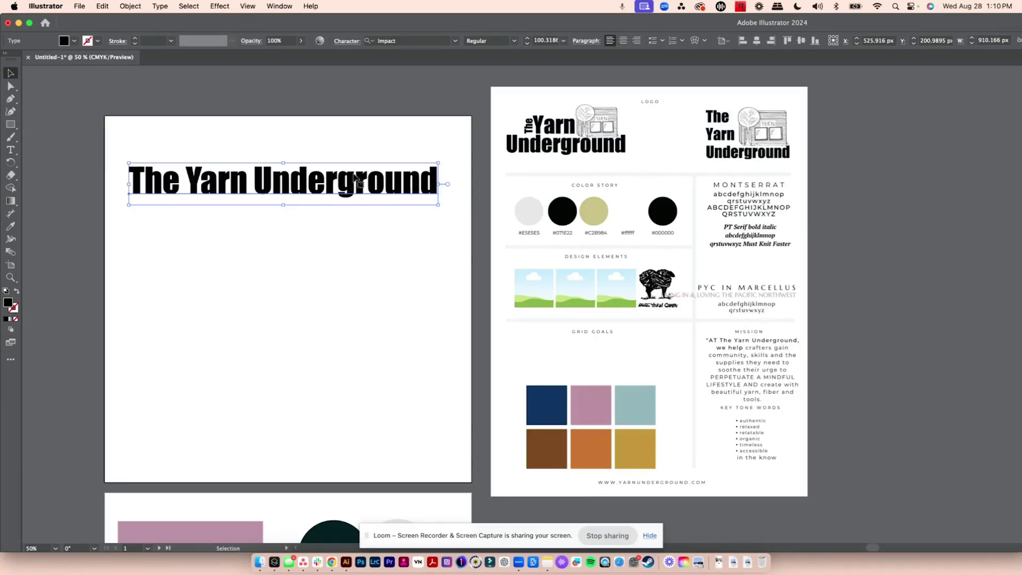
{"action": "left_click_drag", "start_coordinate": [309, 181], "coordinate": [310, 173]}
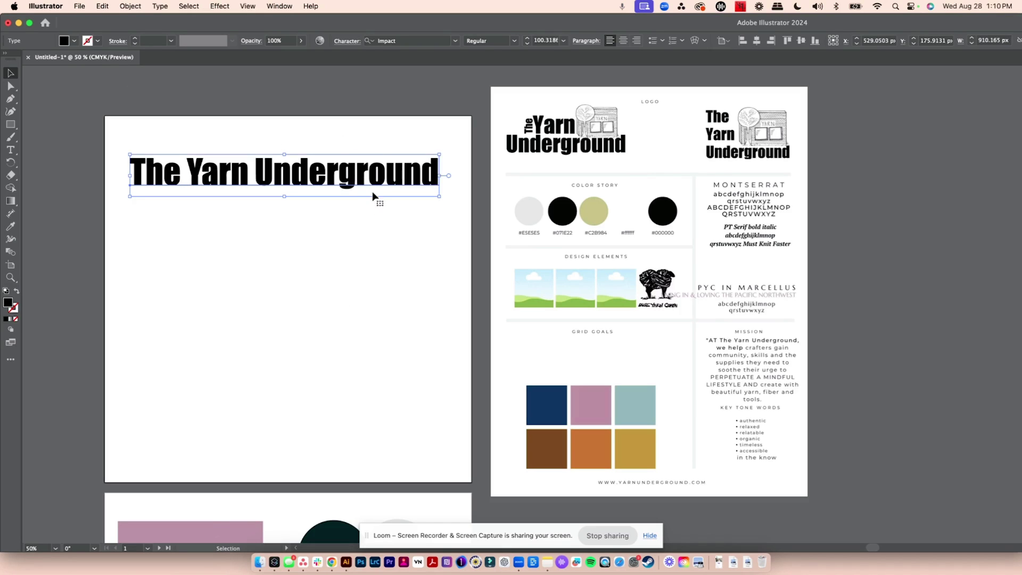
{"action": "left_click_drag", "start_coordinate": [372, 187], "coordinate": [377, 411]}
Step: Convert the upper title to outlines and stack the word "Yarn" directly above "Underground", apart from "The"
{"action": "left_click", "coordinate": [293, 164]}
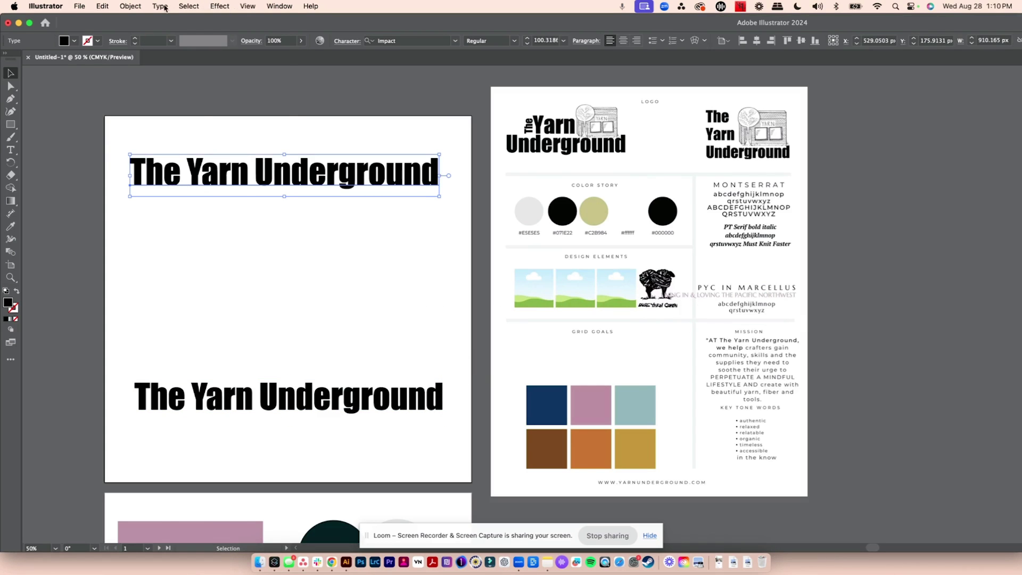
{"action": "left_click", "coordinate": [167, 8]}
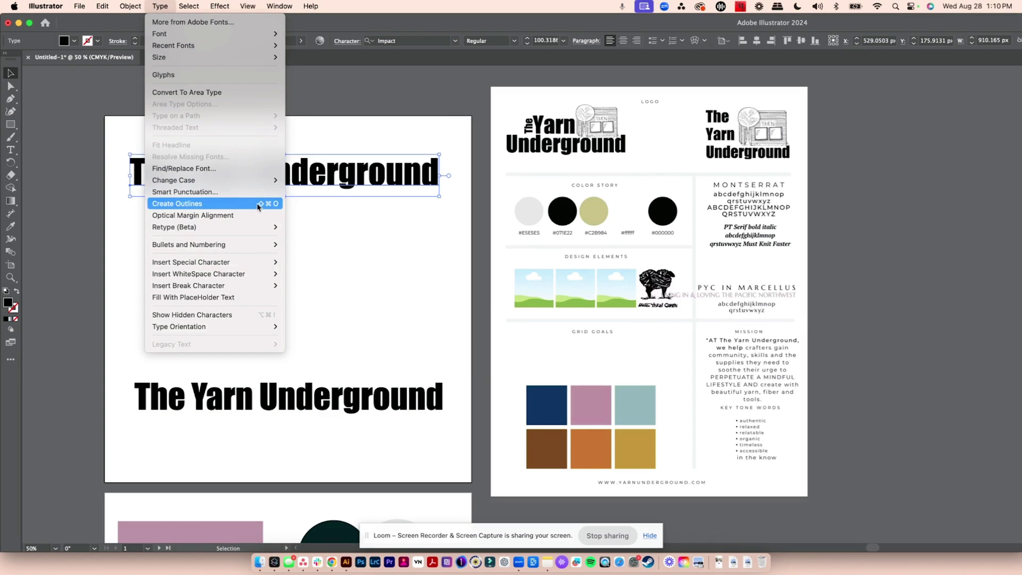
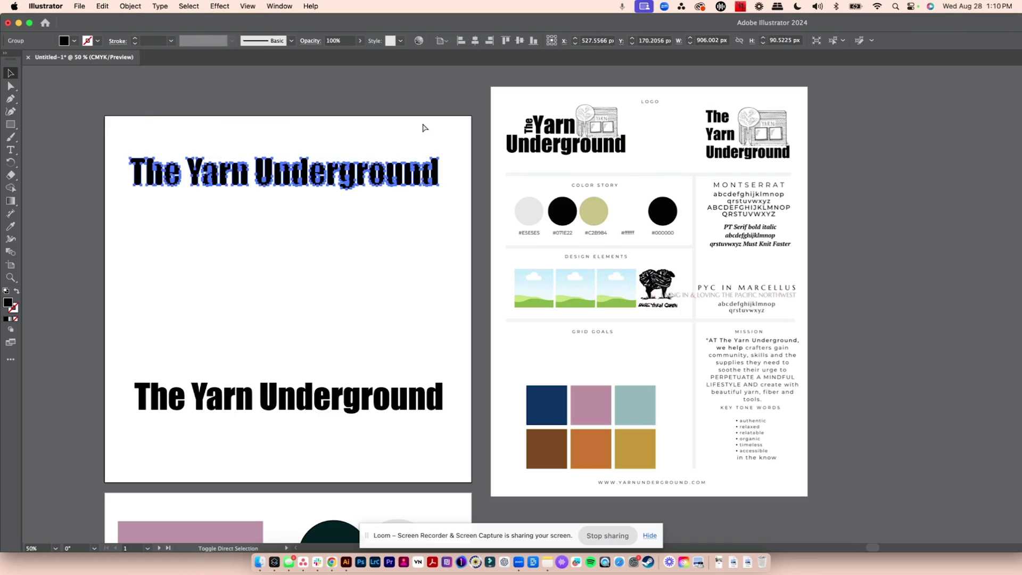
{"action": "left_click", "coordinate": [420, 126]}
{"action": "left_click_drag", "start_coordinate": [443, 153], "coordinate": [267, 181]}
{"action": "left_click_drag", "start_coordinate": [277, 176], "coordinate": [197, 234]}
{"action": "left_click", "coordinate": [409, 176]}
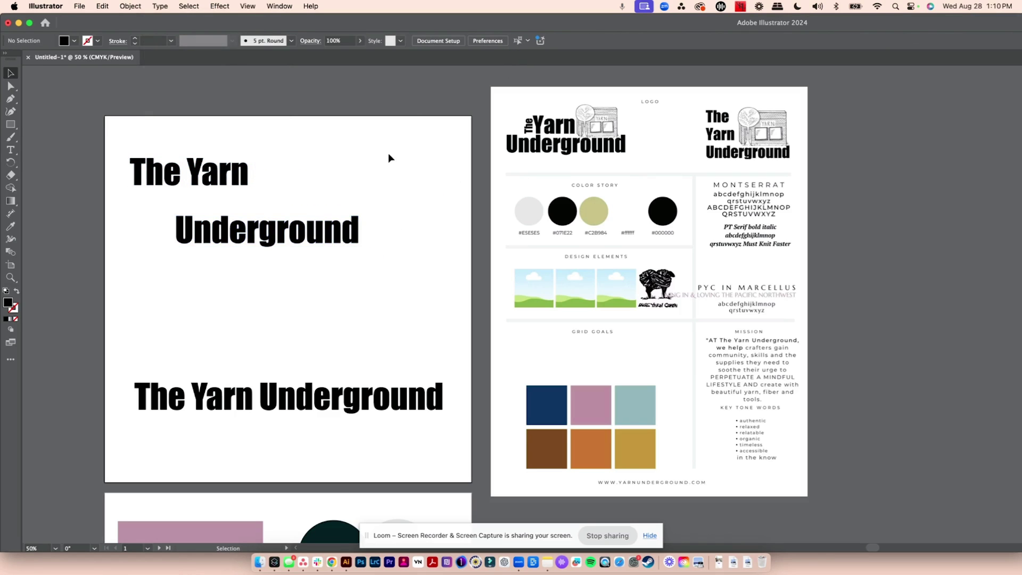
{"action": "left_click_drag", "start_coordinate": [192, 168], "coordinate": [233, 212]}
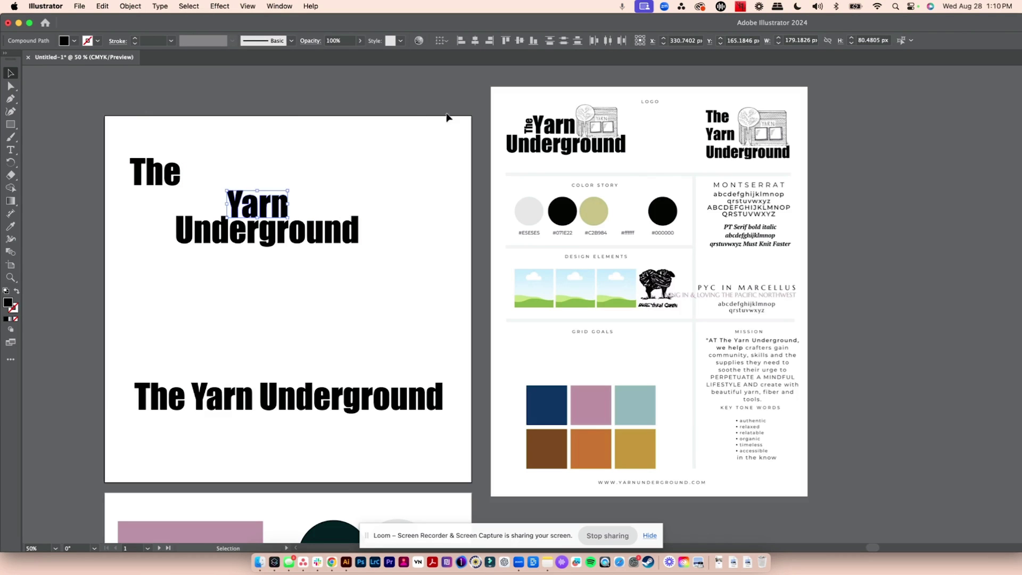
{"action": "left_click", "coordinate": [344, 288]}
Step: Move the branding board behind the lettering, then scale and align the outlined "Underground" and "Yarn" over the board's stacked logo
{"action": "left_click_drag", "start_coordinate": [626, 274], "coordinate": [322, 326]}
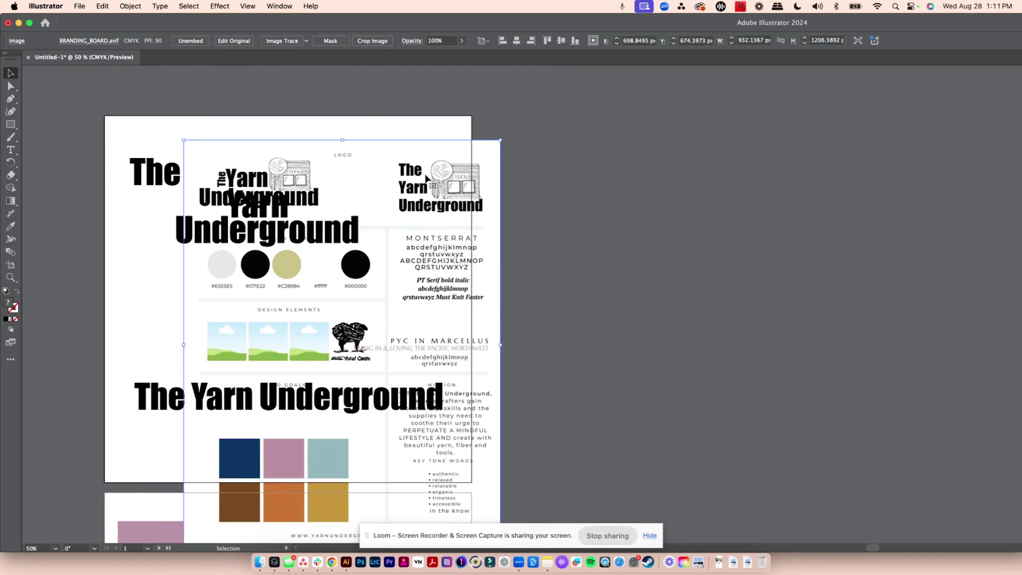
{"action": "left_click", "coordinate": [420, 140]}
{"action": "left_click_drag", "start_coordinate": [382, 178], "coordinate": [227, 231]}
{"action": "left_click_drag", "start_coordinate": [277, 219], "coordinate": [249, 196]}
{"action": "left_click_drag", "start_coordinate": [331, 169], "coordinate": [319, 172]}
{"action": "left_click", "coordinate": [272, 166]}
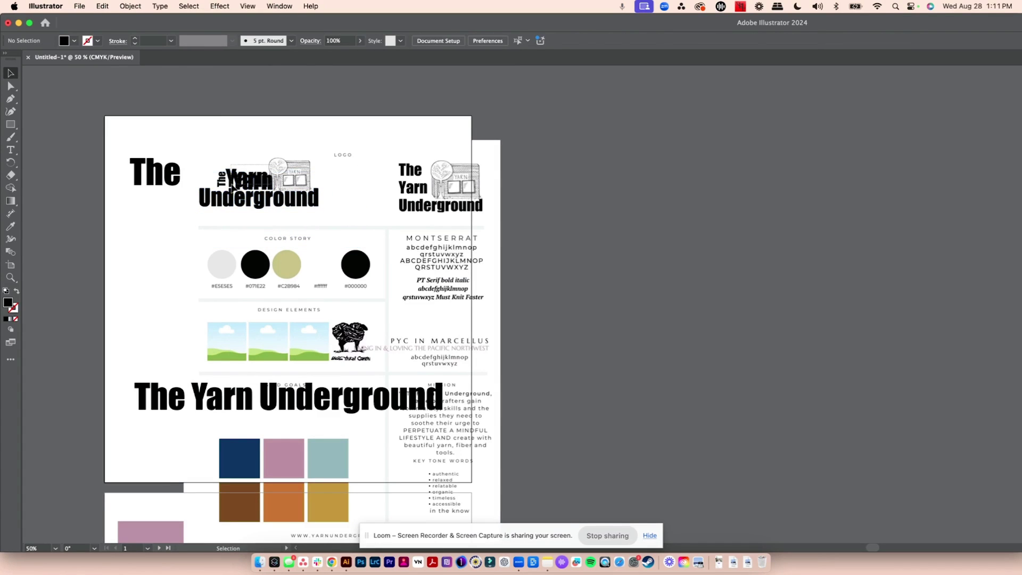
{"action": "left_click_drag", "start_coordinate": [248, 185], "coordinate": [242, 178]}
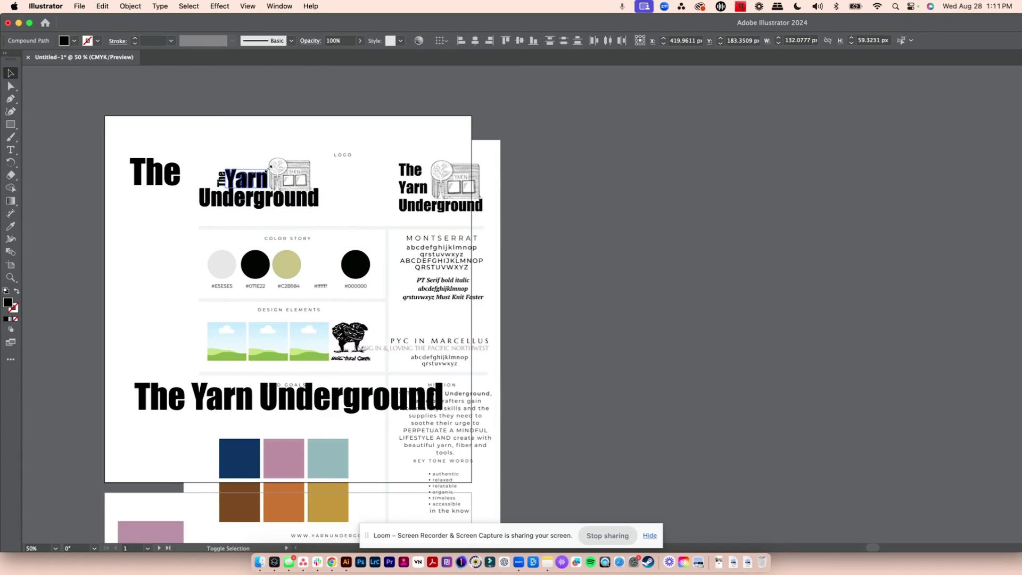
{"action": "left_click", "coordinate": [223, 107]}
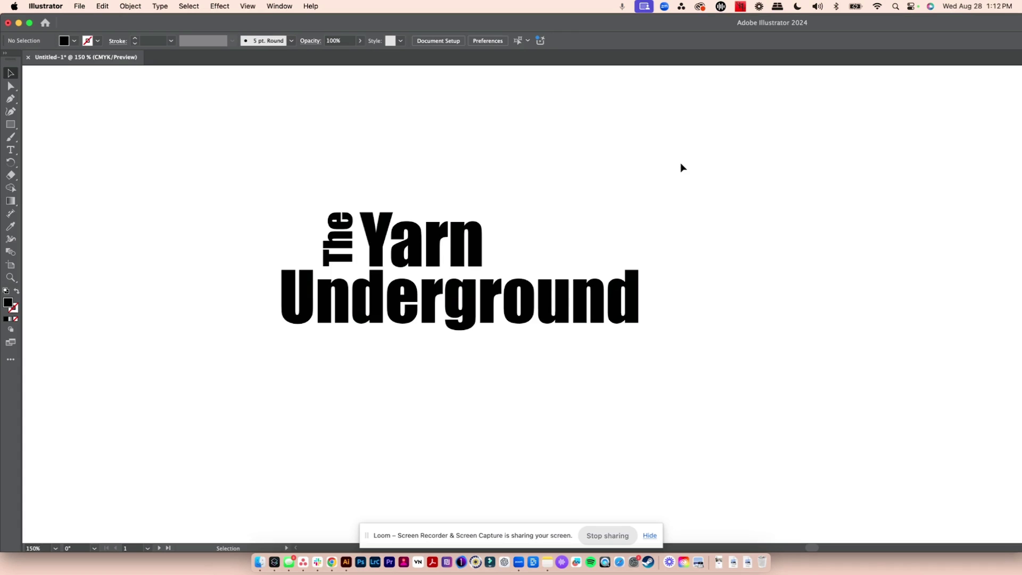
{"action": "key", "text": "super+minus"}
{"action": "key", "text": "super+minus"}
{"action": "key", "text": "super+minus"}
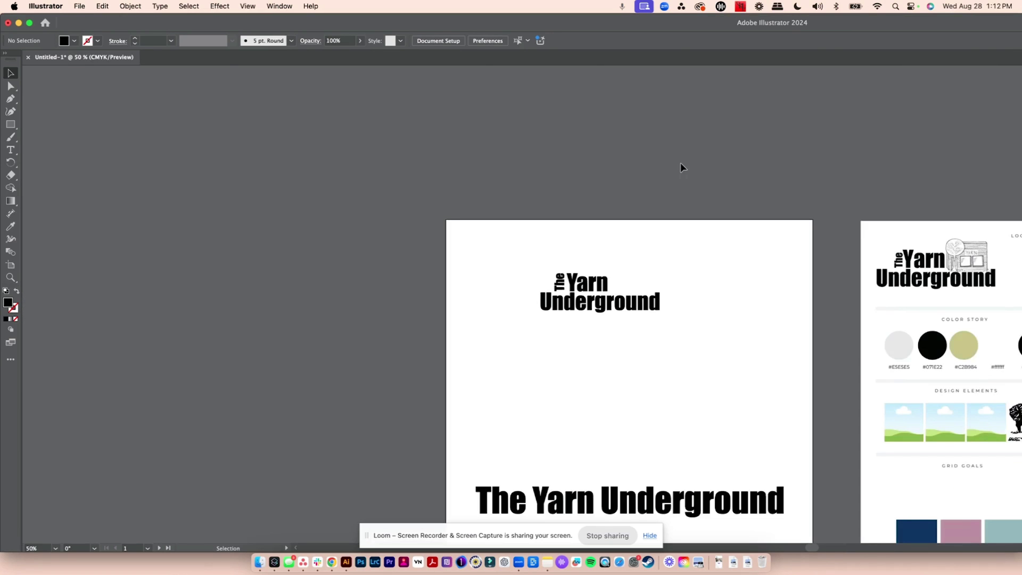
Step: Move the rebuilt stacked logo into the upper-left corner of the artboard
{"action": "scroll", "coordinate": [681, 164], "scroll_direction": "right", "scroll_amount": 4}
{"action": "scroll", "coordinate": [681, 164], "scroll_direction": "down", "scroll_amount": 3}
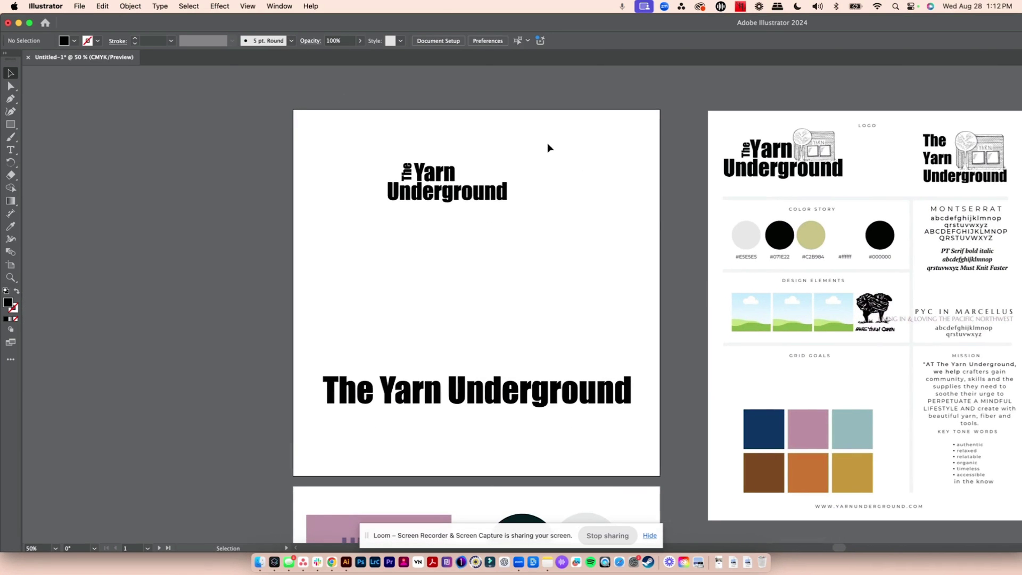
{"action": "left_click_drag", "start_coordinate": [547, 145], "coordinate": [353, 230]}
{"action": "left_click_drag", "start_coordinate": [456, 192], "coordinate": [377, 150]}
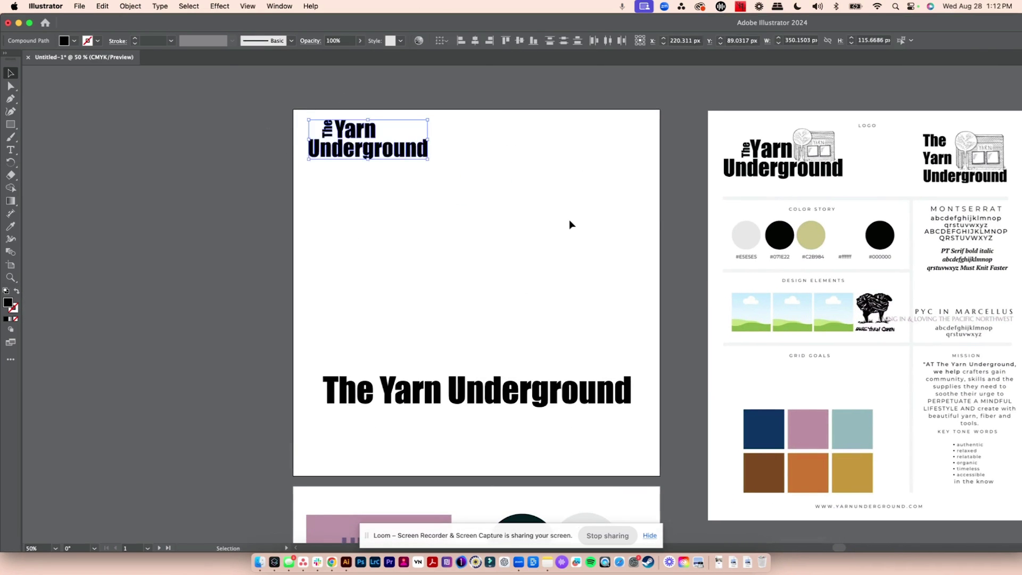
{"action": "left_click", "coordinate": [434, 107]}
Step: Duplicate the stacked logo and place the copy in the middle of the artboard
{"action": "left_click_drag", "start_coordinate": [478, 106], "coordinate": [293, 179]}
{"action": "key", "text": "super+c"}
{"action": "key", "text": "super+v"}
{"action": "left_click_drag", "start_coordinate": [684, 308], "coordinate": [522, 210]}
{"action": "left_click", "coordinate": [522, 221]}
Step: Enlarge the word "Yarn" in the copied logo and move it up and away from "The" and "Underground"
{"action": "left_click", "coordinate": [422, 258]}
{"action": "left_click_drag", "start_coordinate": [434, 240], "coordinate": [431, 209]}
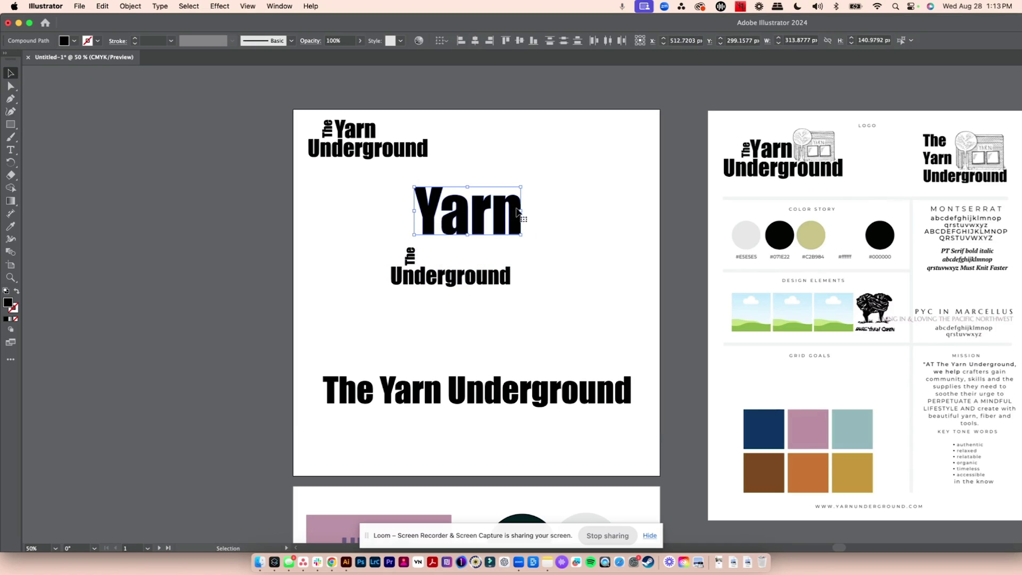
{"action": "left_click", "coordinate": [560, 196]}
{"action": "left_click_drag", "start_coordinate": [536, 179], "coordinate": [467, 210]}
{"action": "left_click", "coordinate": [506, 198]}
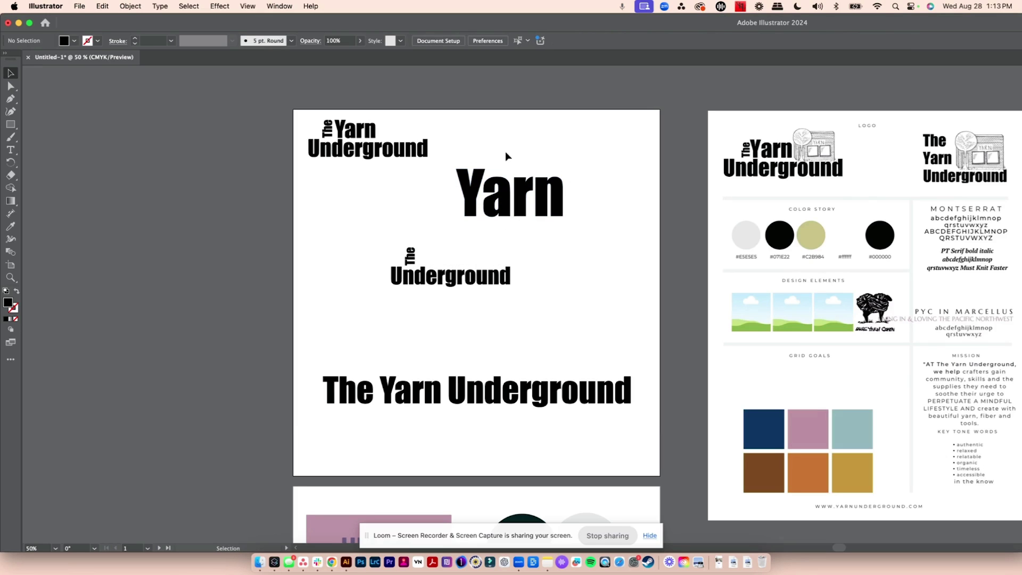
Step: Add the text "YARN" in Impact Regular, enlarge it to about 114 pt and place it beside the large outlined "Yarn"
{"action": "left_click", "coordinate": [11, 150]}
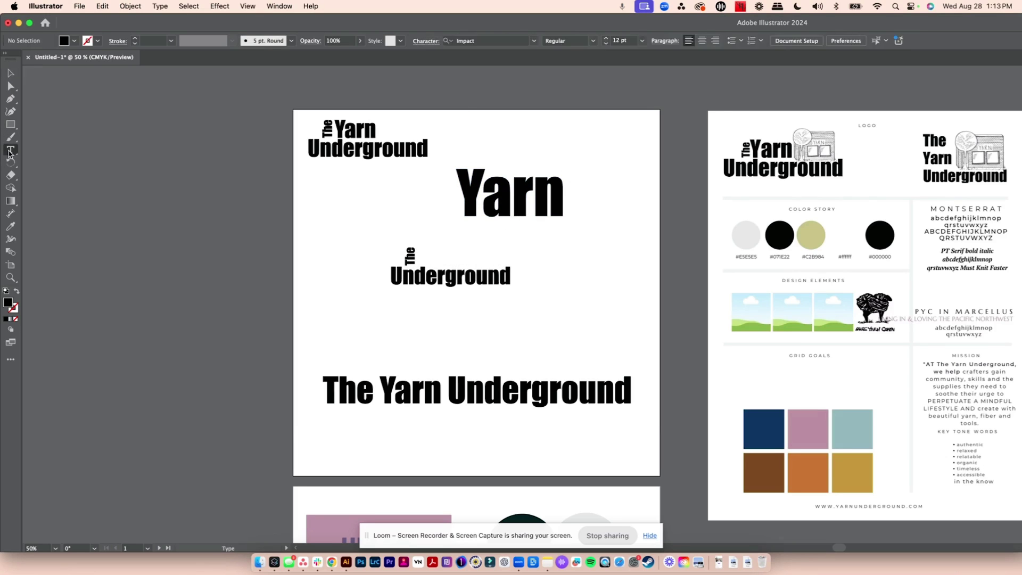
{"action": "left_click", "coordinate": [403, 317]}
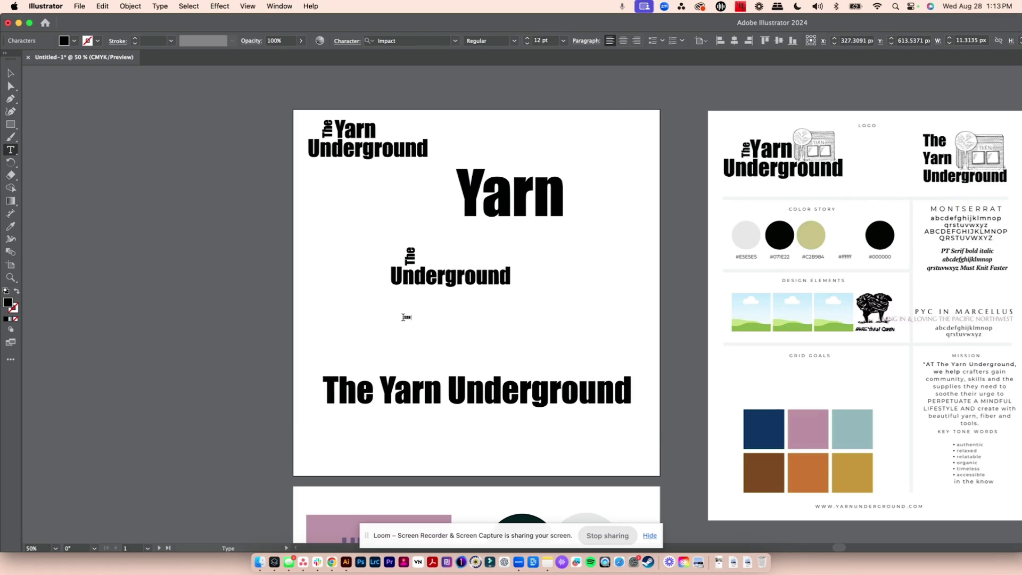
{"action": "key", "text": "Escape"}
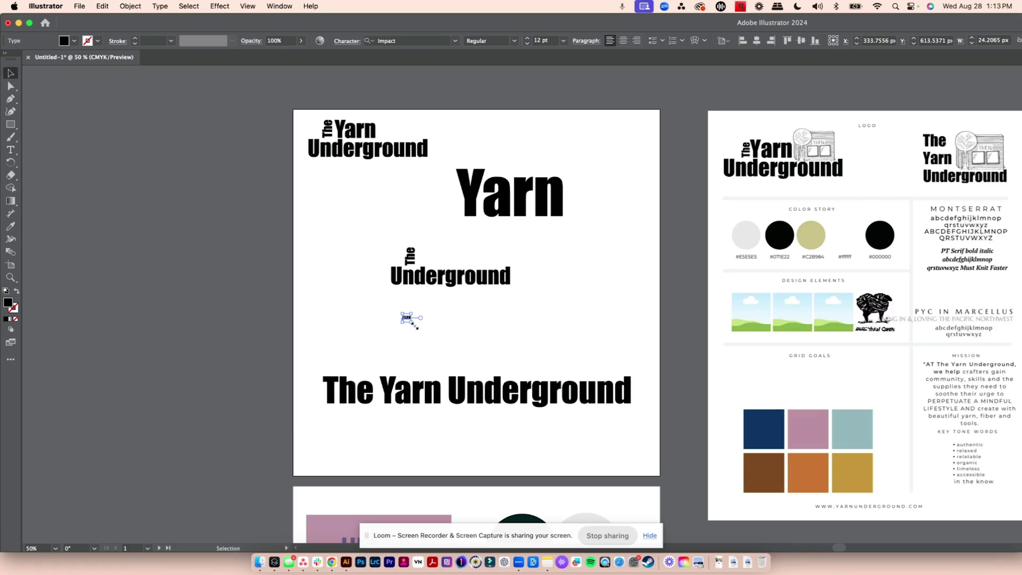
{"action": "left_click_drag", "start_coordinate": [411, 323], "coordinate": [529, 214]}
{"action": "left_click", "coordinate": [603, 153]}
{"action": "left_click", "coordinate": [595, 214]}
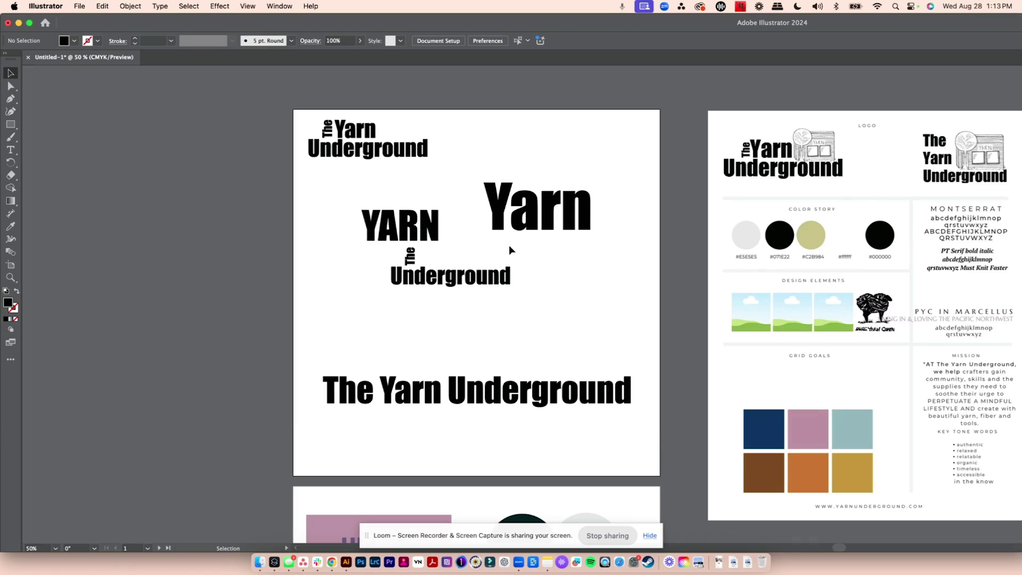
Step: Move the copied "The" and "Underground" and the large outlined "Yarn" off the artboard to its left
{"action": "left_click_drag", "start_coordinate": [512, 278], "coordinate": [333, 285]}
{"action": "key", "text": "cmd+z"}
{"action": "left_click", "coordinate": [549, 261]}
{"action": "left_click_drag", "start_coordinate": [540, 286], "coordinate": [372, 248]}
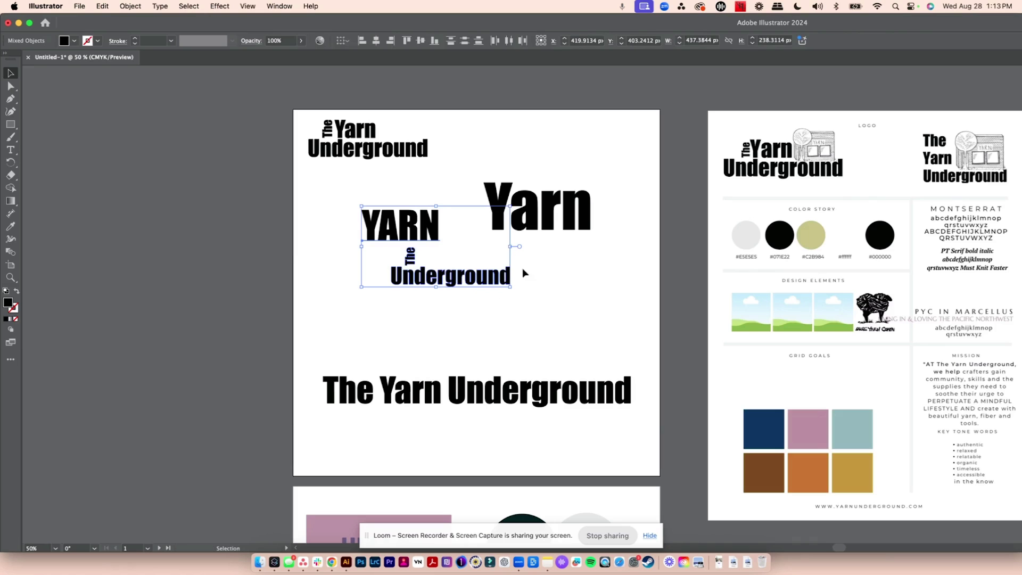
{"action": "left_click", "coordinate": [434, 217], "text": "shift"}
{"action": "left_click_drag", "start_coordinate": [460, 275], "coordinate": [206, 150]}
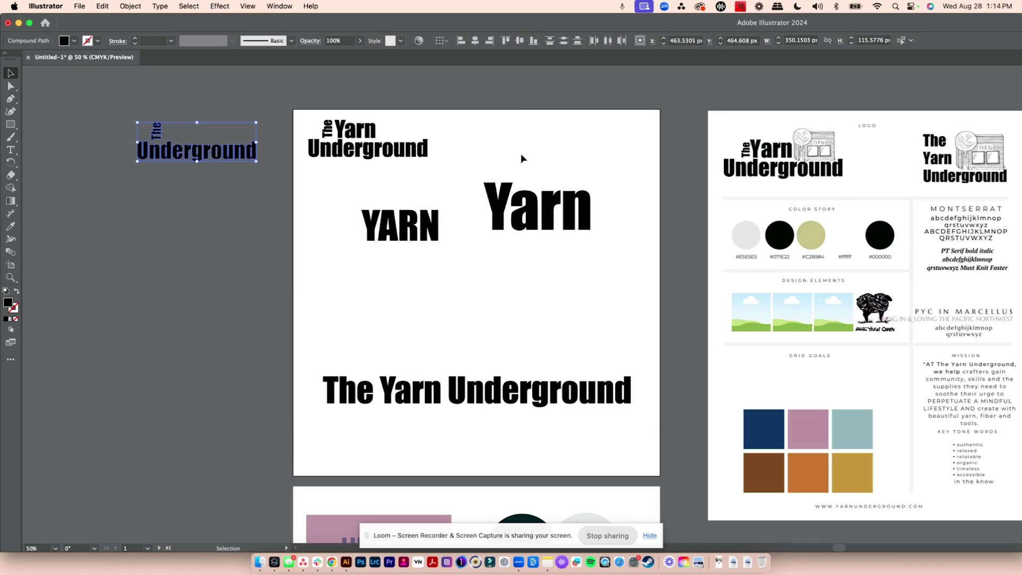
{"action": "left_click", "coordinate": [489, 222]}
{"action": "left_click_drag", "start_coordinate": [489, 221], "coordinate": [37, 240]}
Step: Enlarge the "YARN" text to about 195 pt and position it near the artboard's centre
{"action": "left_click", "coordinate": [463, 204]}
{"action": "left_click_drag", "start_coordinate": [463, 203], "coordinate": [358, 256]}
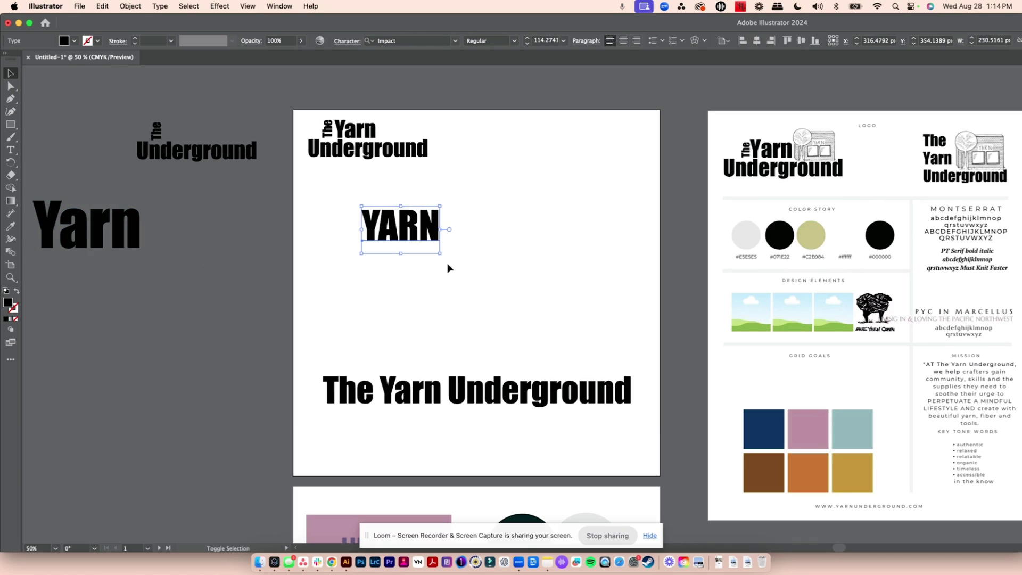
{"action": "left_click_drag", "start_coordinate": [438, 251], "coordinate": [495, 286]}
{"action": "left_click", "coordinate": [559, 258]}
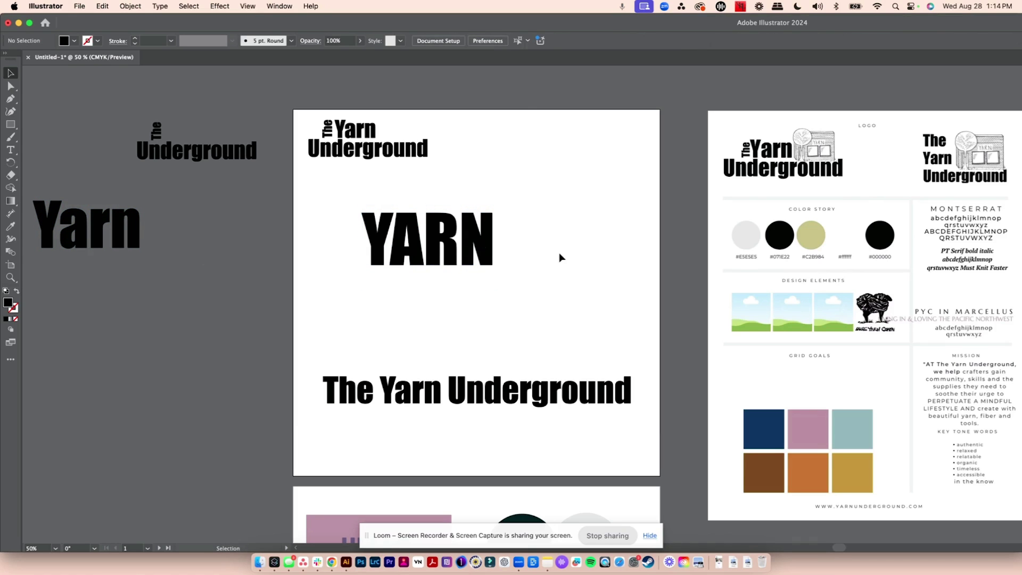
{"action": "left_click_drag", "start_coordinate": [523, 208], "coordinate": [335, 274]}
{"action": "mouse_move", "coordinate": [379, 241]}
{"action": "left_mouse_down"}
{"action": "mouse_move", "coordinate": [485, 242]}
{"action": "mouse_move", "coordinate": [419, 247]}
{"action": "left_mouse_up"}
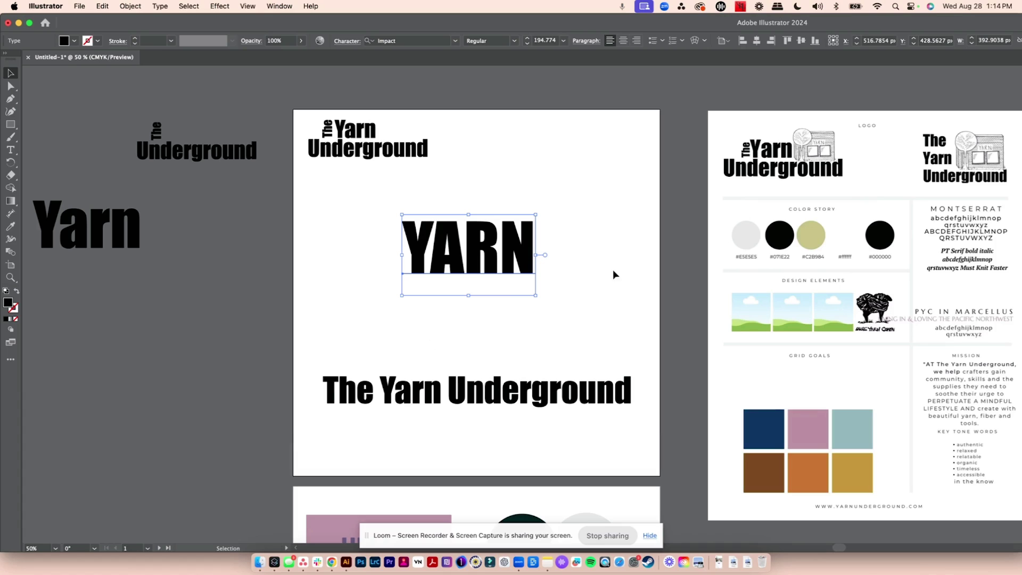
{"action": "left_click", "coordinate": [596, 216]}
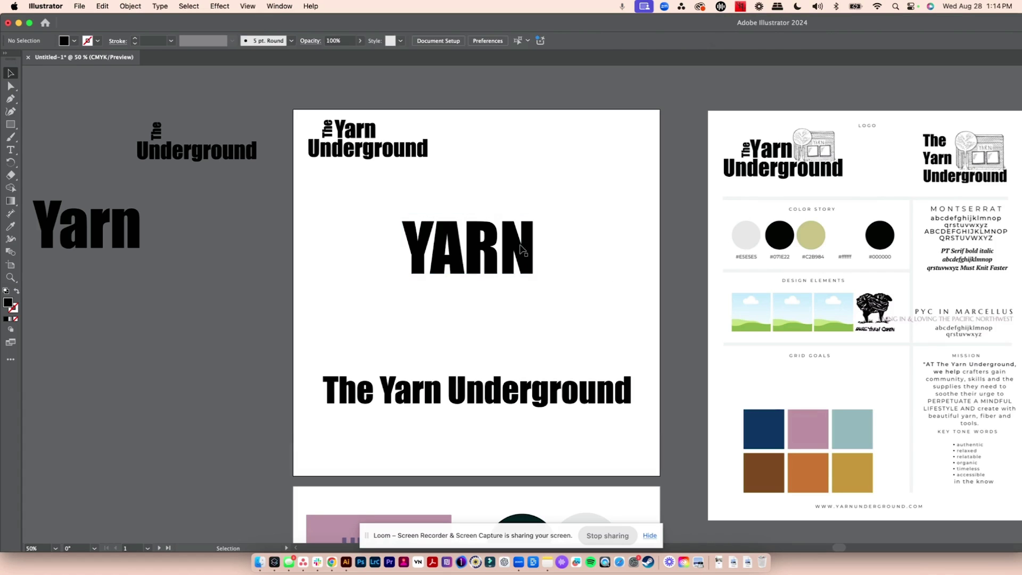
Step: Duplicate the "YARN" text directly below the original and set the copy's font to Anton Regular
{"action": "left_click_drag", "start_coordinate": [516, 257], "coordinate": [512, 319]}
{"action": "scroll", "coordinate": [513, 238], "scroll_direction": "right", "scroll_amount": 2}
{"action": "scroll", "coordinate": [513, 238], "scroll_direction": "up", "scroll_amount": 1}
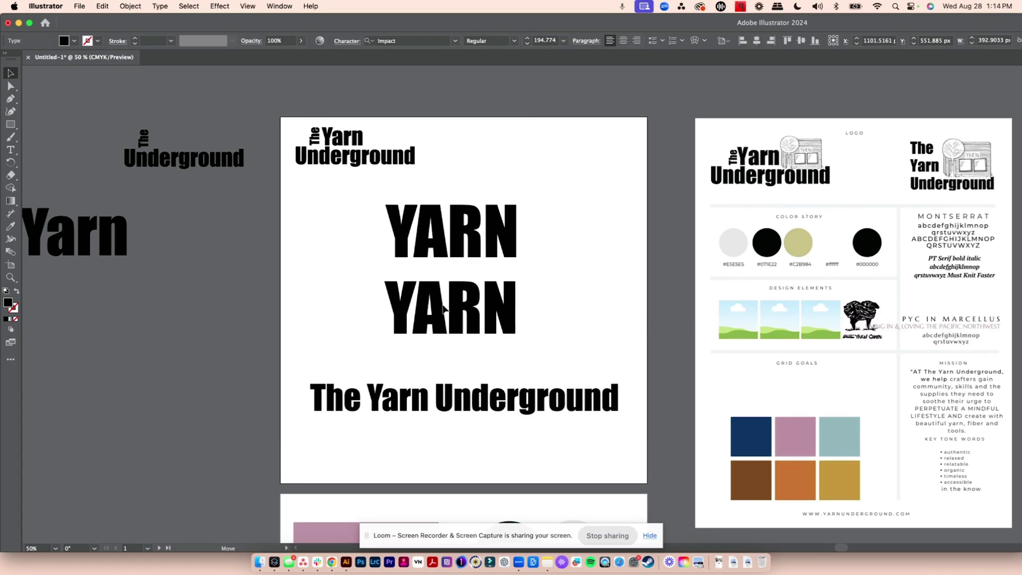
{"action": "double_click", "coordinate": [443, 308]}
{"action": "key", "text": "super+a"}
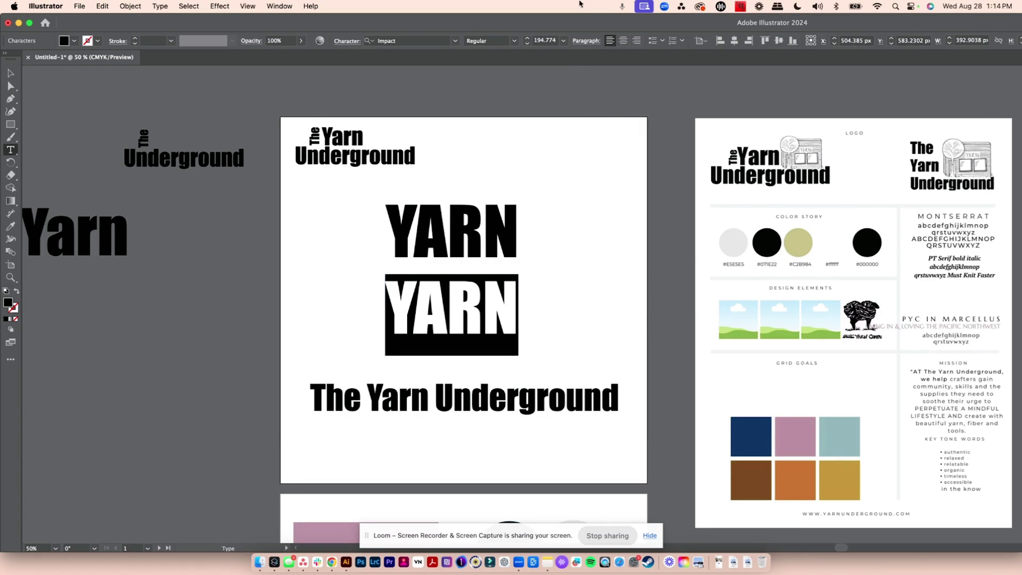
{"action": "left_click", "coordinate": [417, 41]}
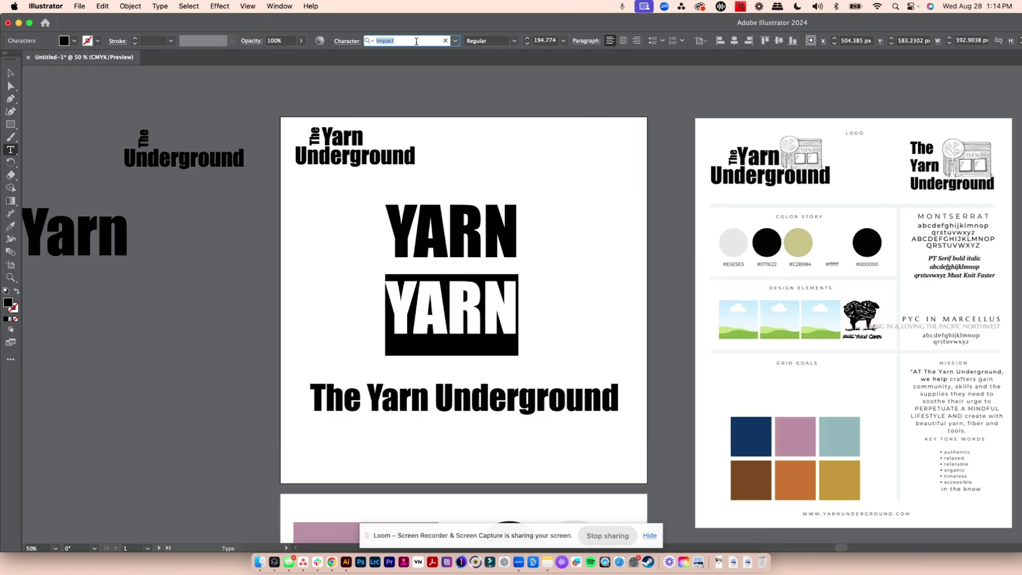
{"action": "type", "text": "anton"}
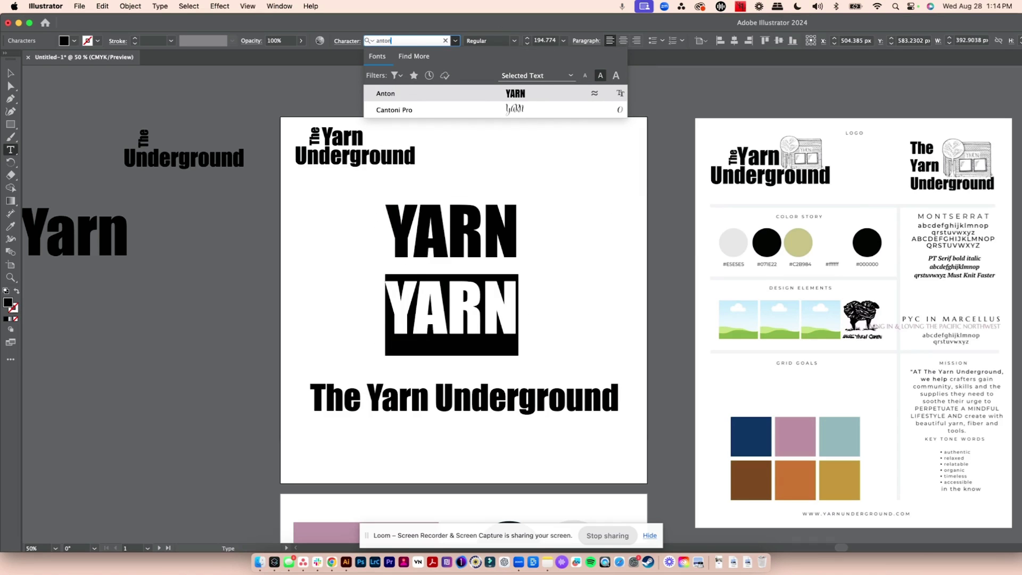
{"action": "left_click", "coordinate": [417, 97]}
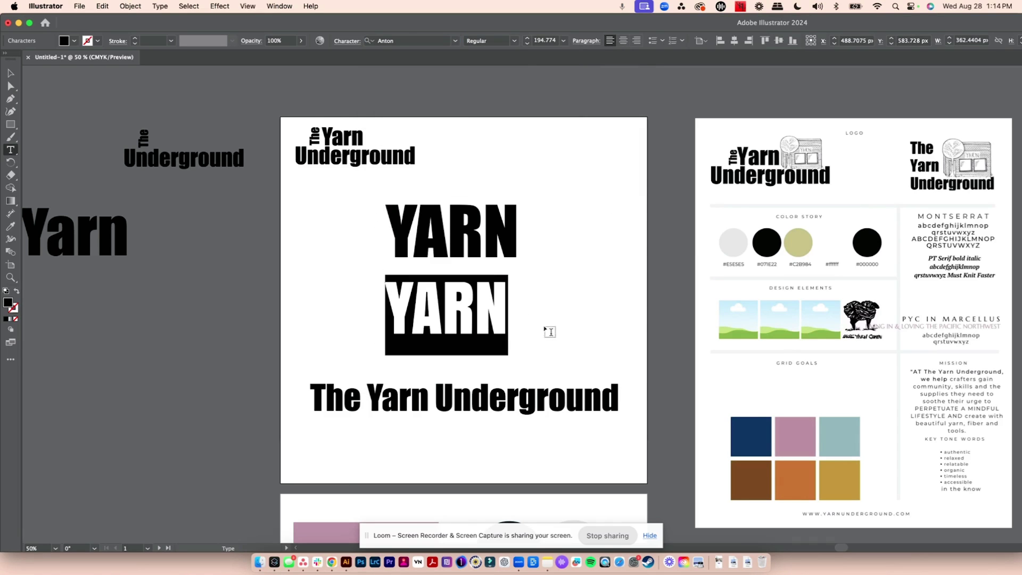
{"action": "left_click", "coordinate": [10, 73]}
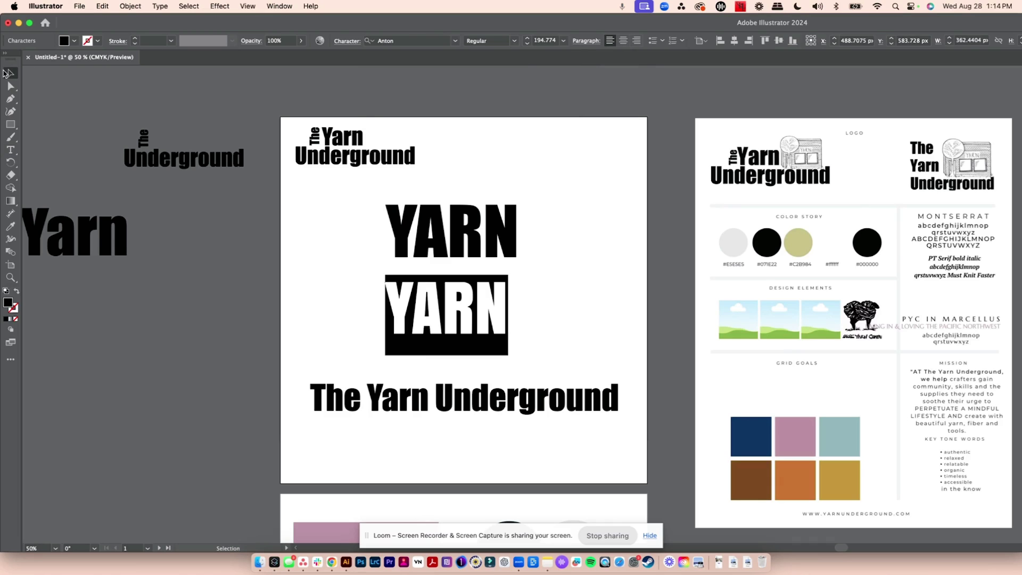
{"action": "left_click", "coordinate": [636, 348]}
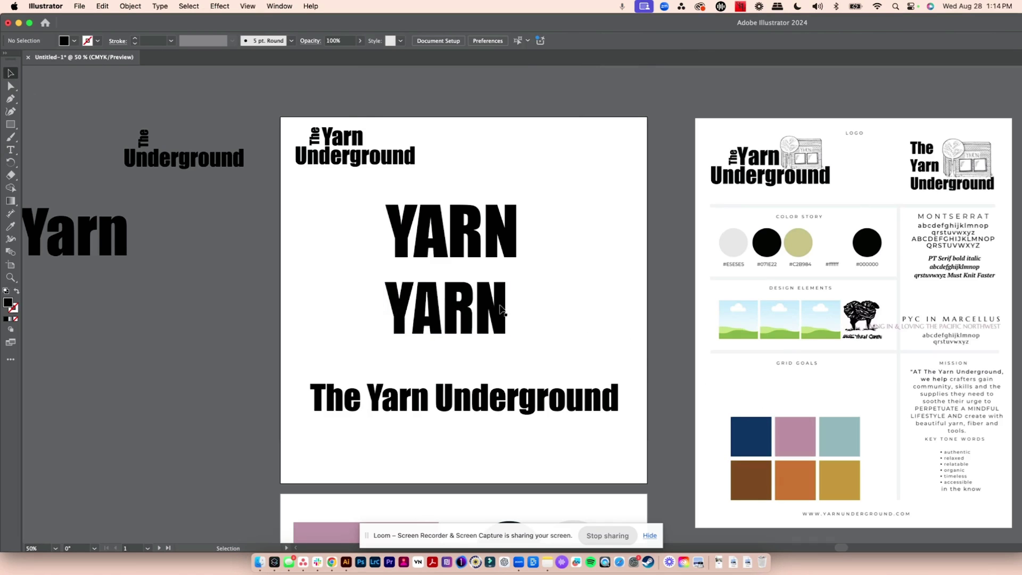
Step: Move the Impact "YARN" over the artboard's upper-right edge and raise the Anton "YARN" into its place
{"action": "left_click", "coordinate": [462, 326]}
{"action": "left_click", "coordinate": [541, 299]}
{"action": "mouse_move", "coordinate": [451, 316]}
{"action": "left_mouse_down"}
{"action": "mouse_move", "coordinate": [470, 303]}
{"action": "mouse_move", "coordinate": [455, 308]}
{"action": "left_mouse_up"}
{"action": "left_click", "coordinate": [554, 205]}
{"action": "left_click_drag", "start_coordinate": [545, 206], "coordinate": [335, 245]}
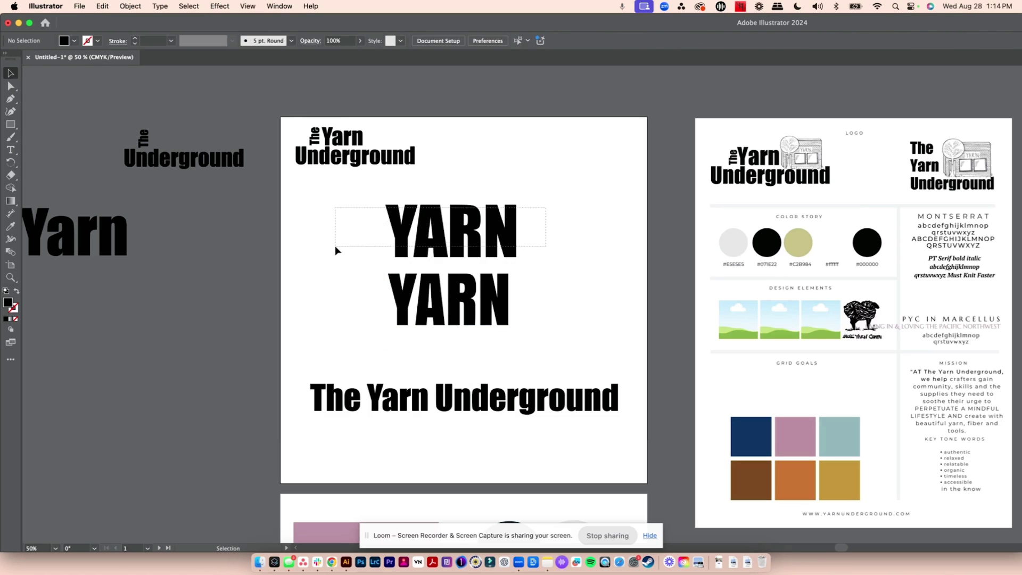
{"action": "left_click_drag", "start_coordinate": [400, 246], "coordinate": [596, 178]}
{"action": "left_click", "coordinate": [490, 258]}
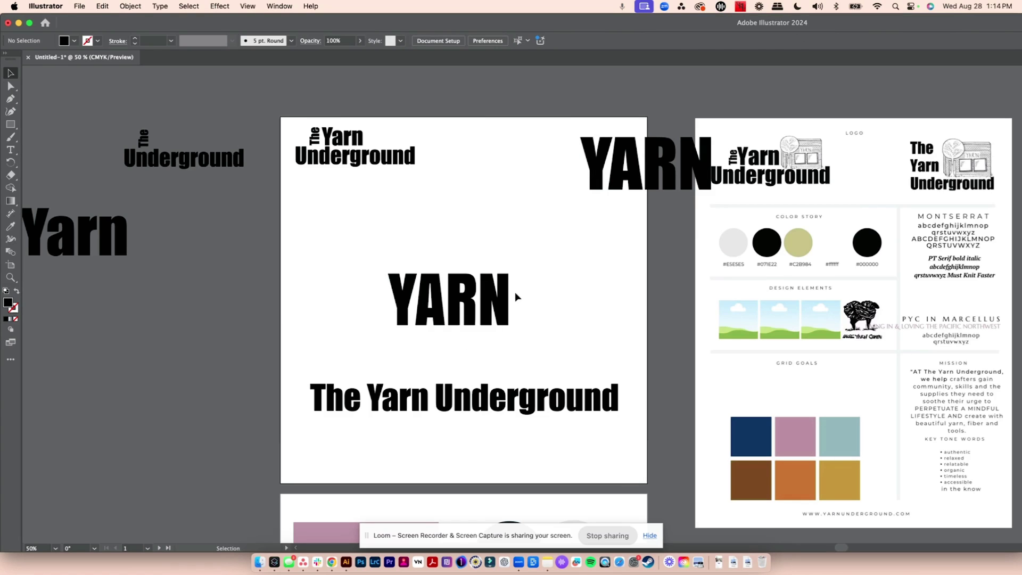
{"action": "left_click_drag", "start_coordinate": [391, 324], "coordinate": [385, 271]}
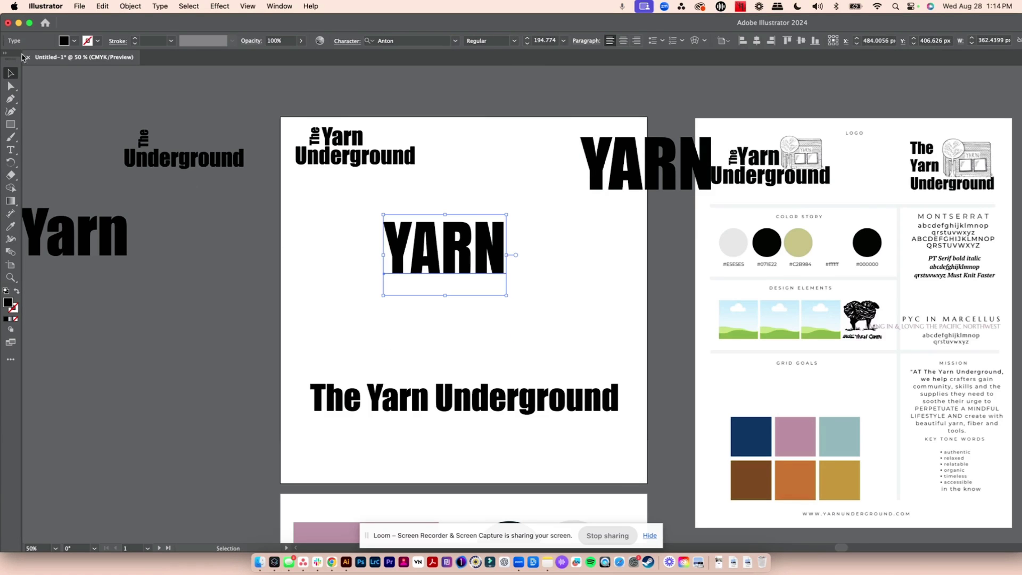
Step: Add the text "UNDERGROUND" below the Anton "YARN" and set its font to Mont ExtraLight DEMO
{"action": "left_click", "coordinate": [10, 150]}
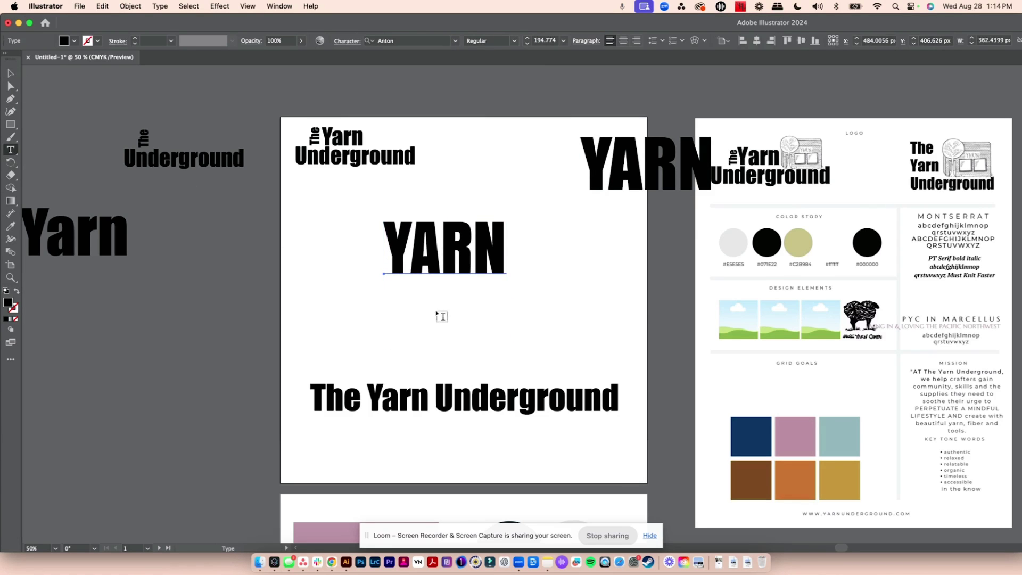
{"action": "left_click", "coordinate": [396, 298]}
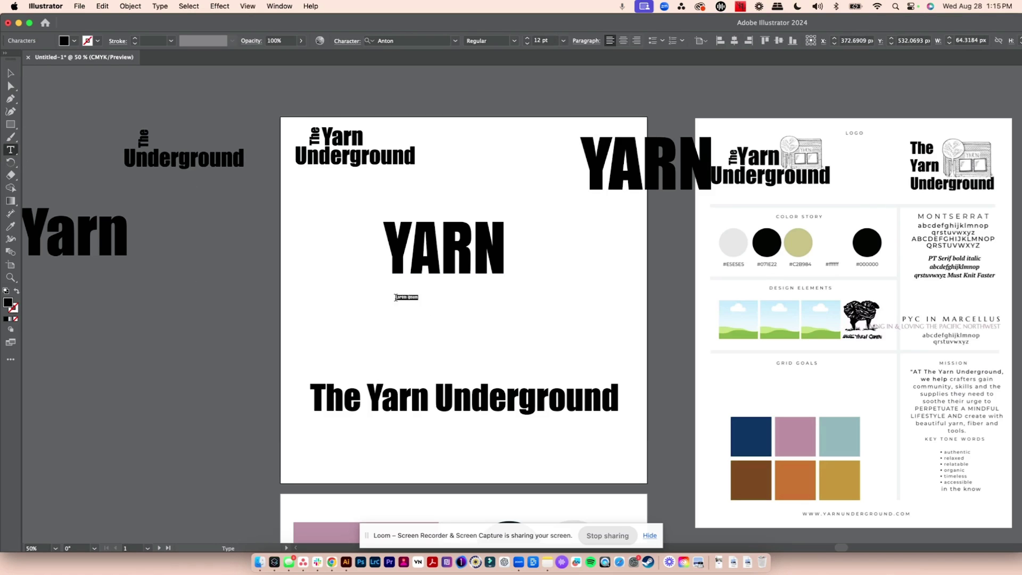
{"action": "type", "text": "UNDERGROUND"}
{"action": "key", "text": "super+a"}
{"action": "left_click", "coordinate": [419, 41]}
{"action": "type", "text": "mont"}
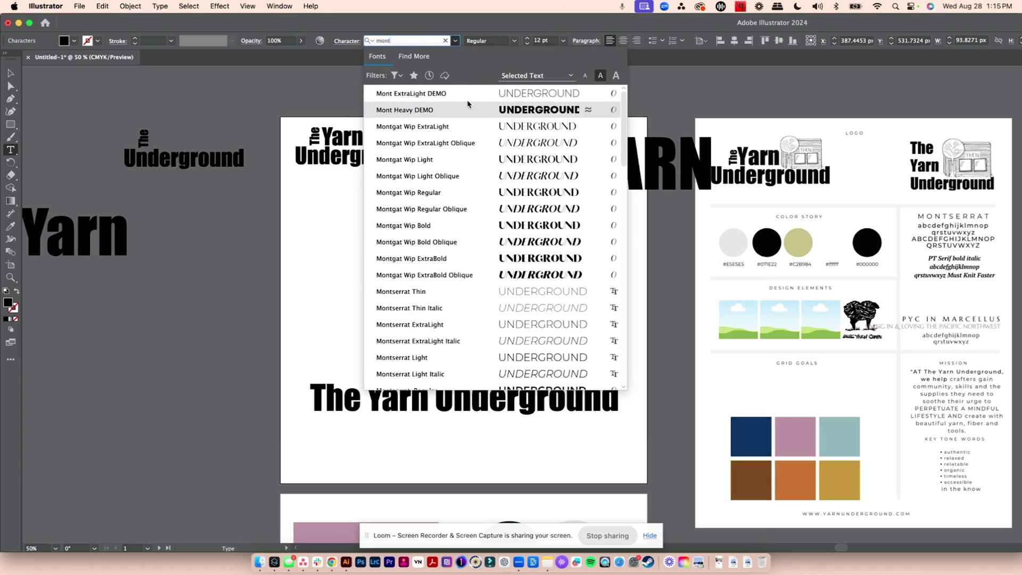
{"action": "left_click", "coordinate": [468, 99]}
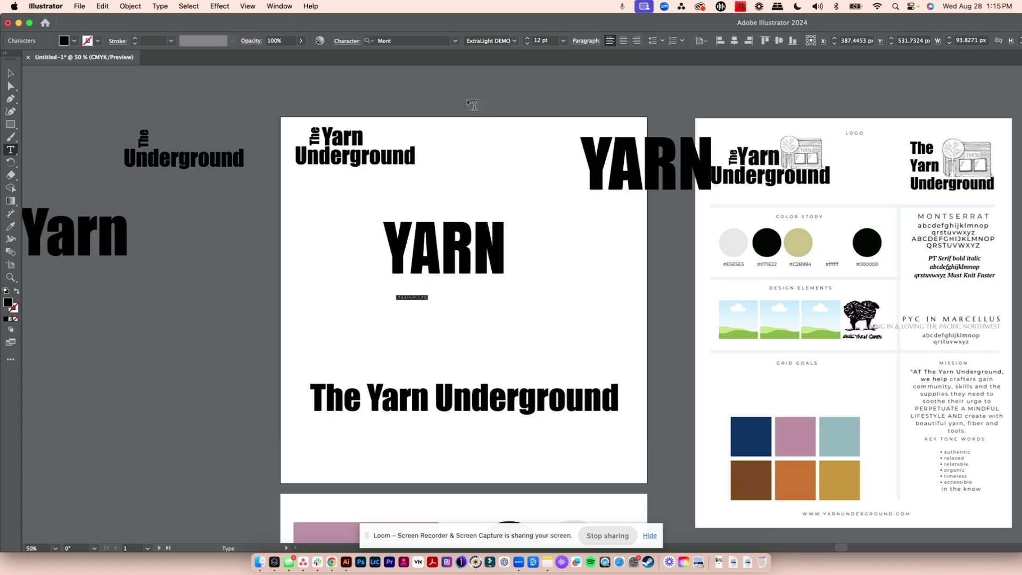
Step: Place "UNDERGROUND" directly beneath "YARN" and enlarge it to about 72 pt
{"action": "left_click", "coordinate": [11, 73]}
{"action": "left_click_drag", "start_coordinate": [426, 299], "coordinate": [497, 287]}
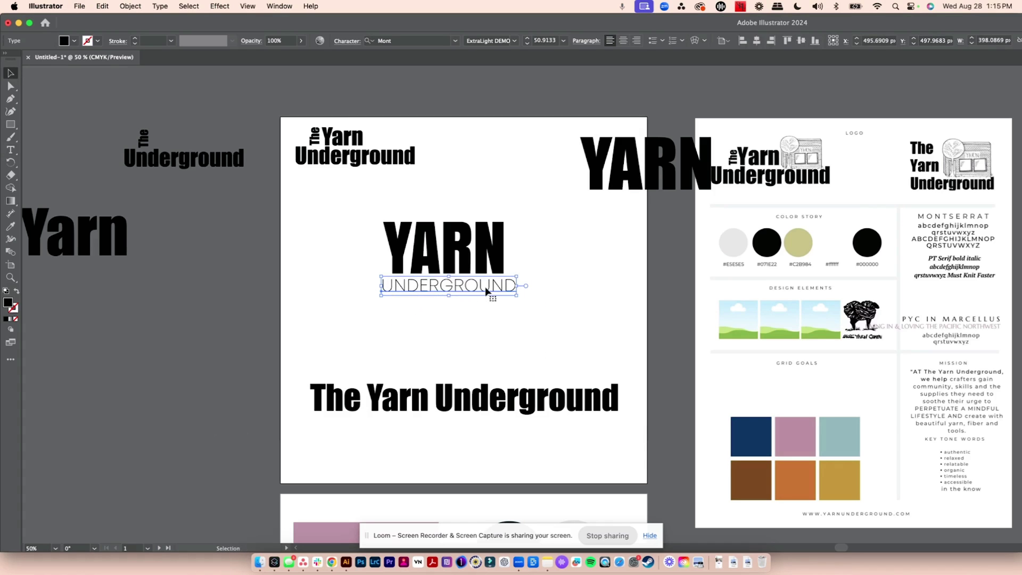
{"action": "left_click", "coordinate": [557, 226]}
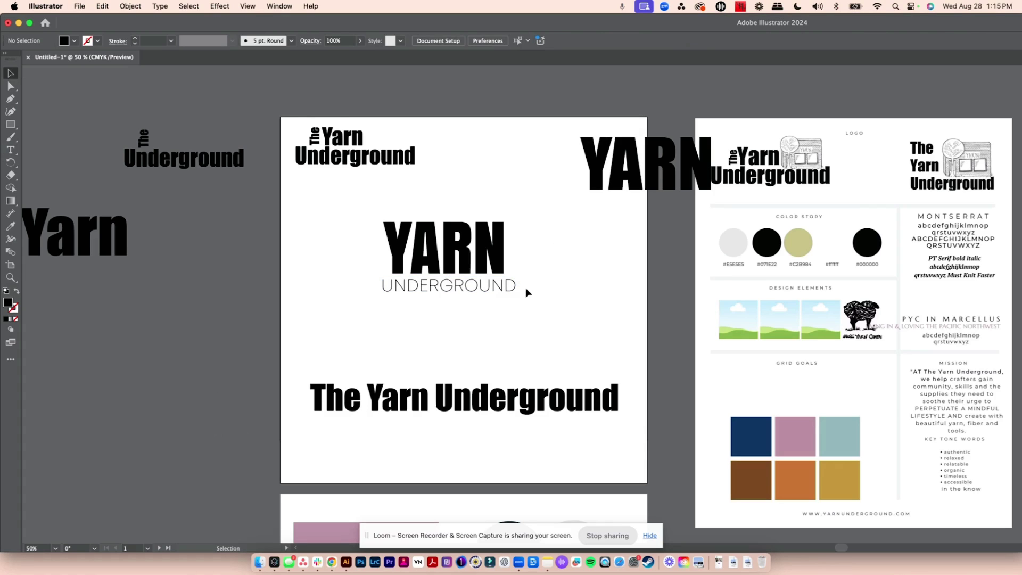
{"action": "left_click", "coordinate": [506, 287]}
{"action": "left_click_drag", "start_coordinate": [516, 295], "coordinate": [575, 338]}
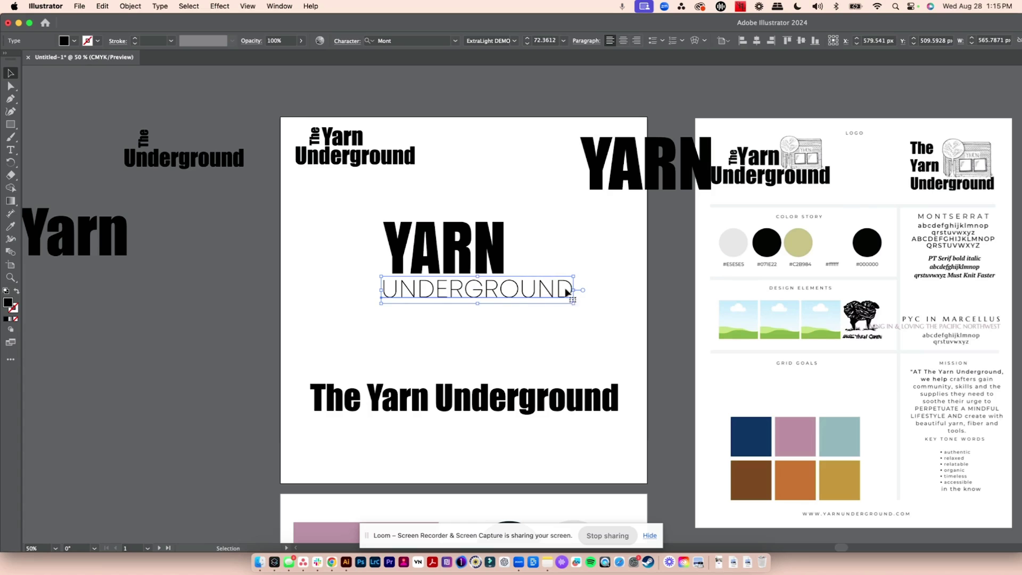
Step: Move the two-line wordmark beneath the stacked logo and reduce "UNDERGROUND" to about 46 pt, matching the width of "YARN"
{"action": "left_click_drag", "start_coordinate": [615, 239], "coordinate": [487, 285]}
{"action": "left_click_drag", "start_coordinate": [507, 291], "coordinate": [420, 261]}
{"action": "left_click", "coordinate": [437, 272]}
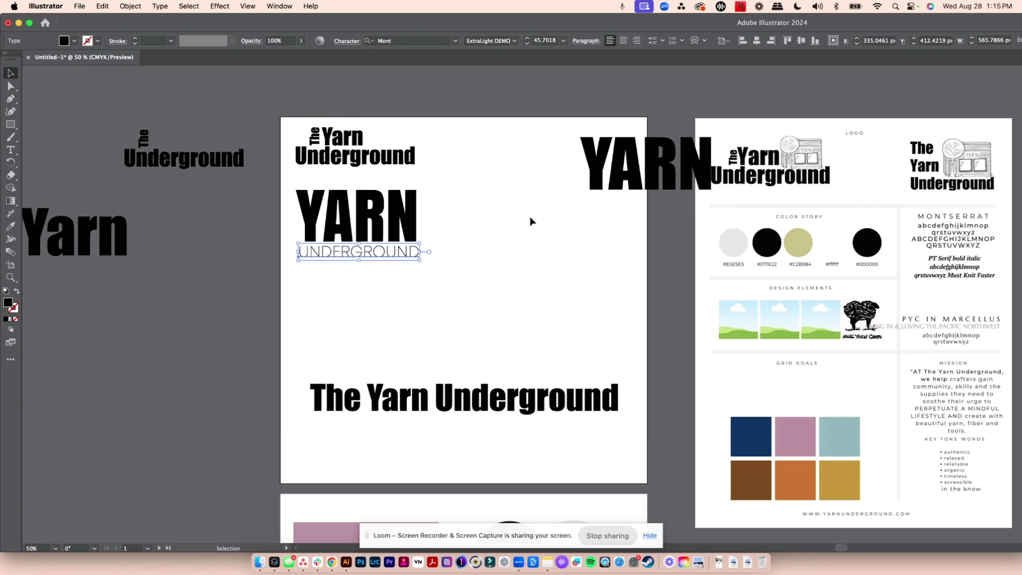
{"action": "left_click_drag", "start_coordinate": [501, 216], "coordinate": [341, 271]}
{"action": "left_click", "coordinate": [449, 202]}
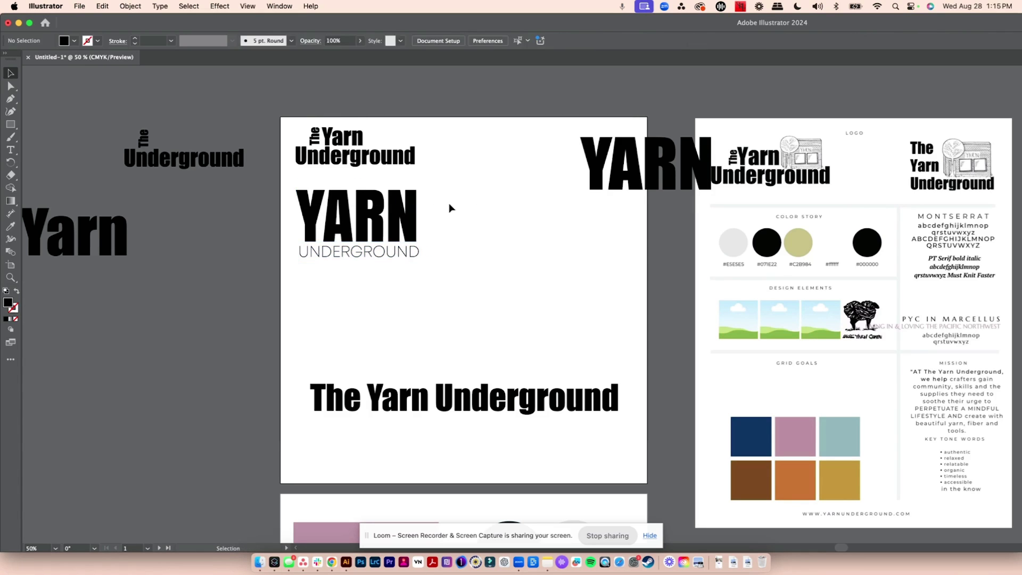
Step: Duplicate the "YARN UNDERGROUND" wordmark and place the copy to the right of the original, slightly lower
{"action": "left_click_drag", "start_coordinate": [436, 236], "coordinate": [374, 254]}
{"action": "scroll", "coordinate": [371, 256], "scroll_direction": "left", "scroll_amount": 1}
{"action": "key", "text": "super+c"}
{"action": "key", "text": "super+v"}
{"action": "left_click_drag", "start_coordinate": [631, 296], "coordinate": [507, 255]}
Step: Change "UNDERGROUND" in the duplicated wordmark to a heavy font weight
{"action": "left_click", "coordinate": [577, 305]}
{"action": "key", "text": "t"}
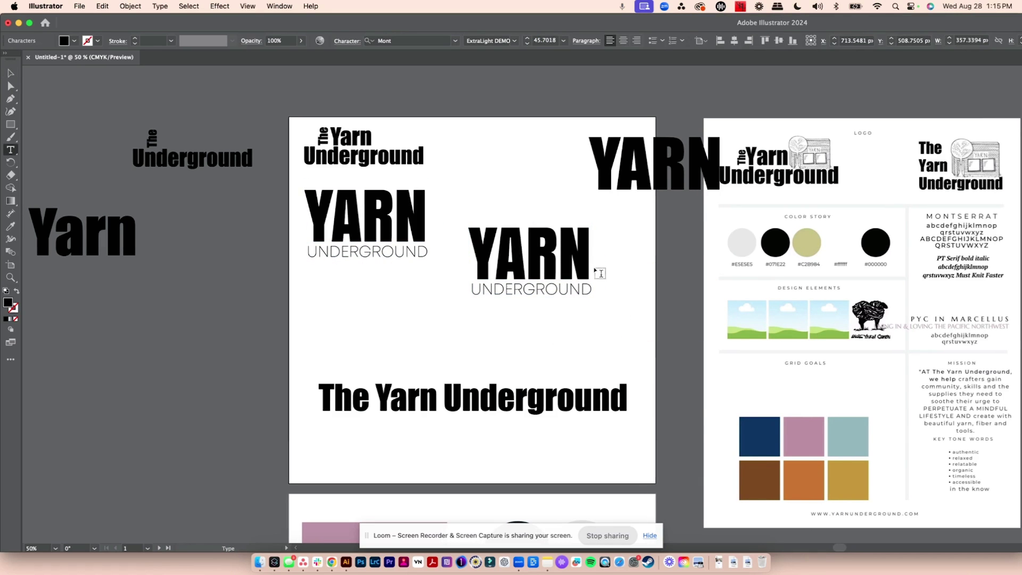
{"action": "key", "text": "super+a"}
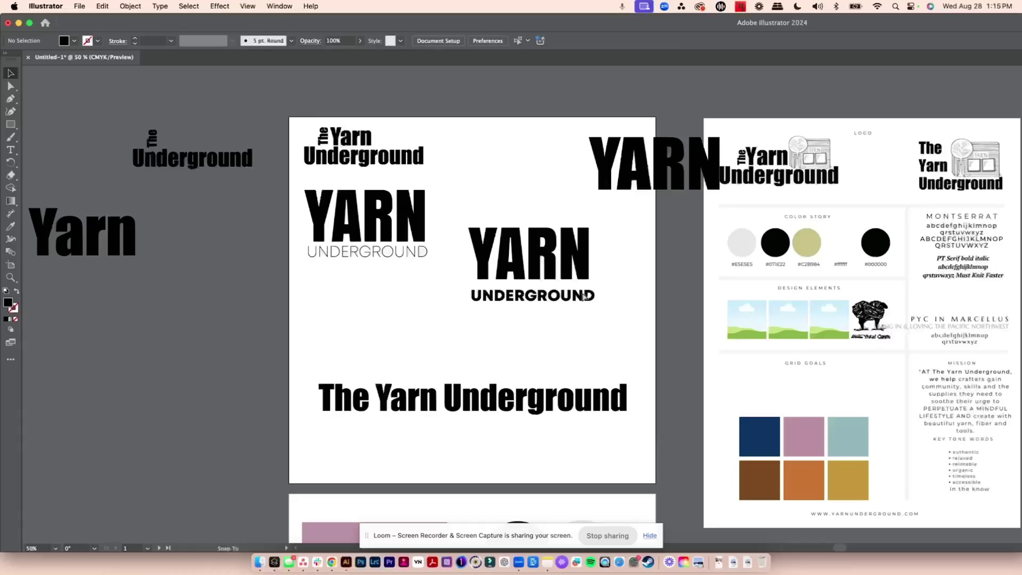
Step: Reduce "UNDERGROUND" in the duplicated wordmark to about 42 pt, matching the width of "YARN" above it
{"action": "left_click", "coordinate": [584, 296]}
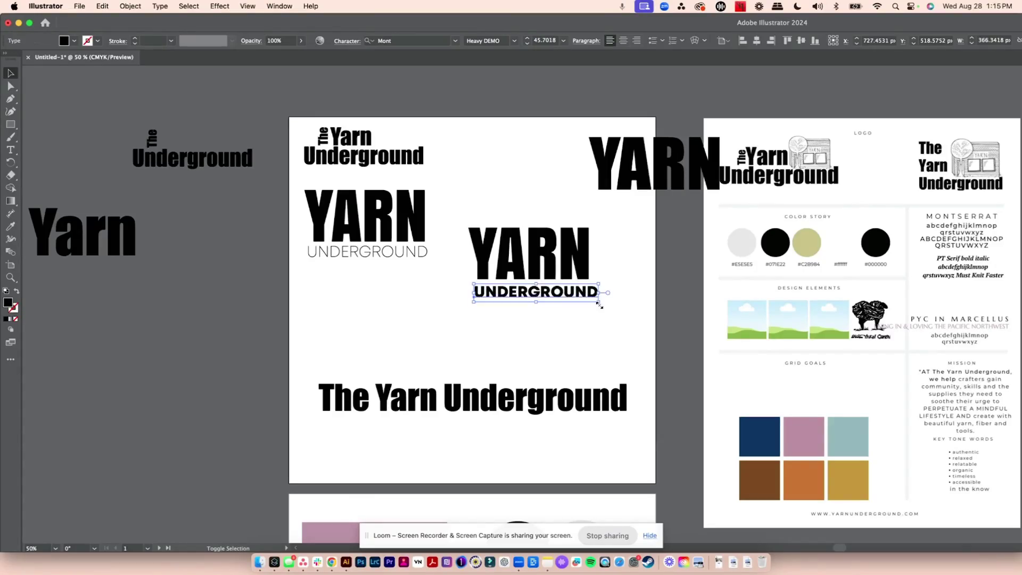
{"action": "left_click_drag", "start_coordinate": [596, 302], "coordinate": [343, 313]}
{"action": "left_click", "coordinate": [592, 301]}
{"action": "left_click", "coordinate": [574, 285]}
Step: Duplicate the heavy "UNDERGROUND", place the copy beneath the first wordmark and change its text to "YARN"
{"action": "key", "text": "super+c"}
{"action": "key", "text": "super+v"}
{"action": "double_click", "coordinate": [343, 313]}
{"action": "type", "text": "N"}
{"action": "key", "text": "Escape"}
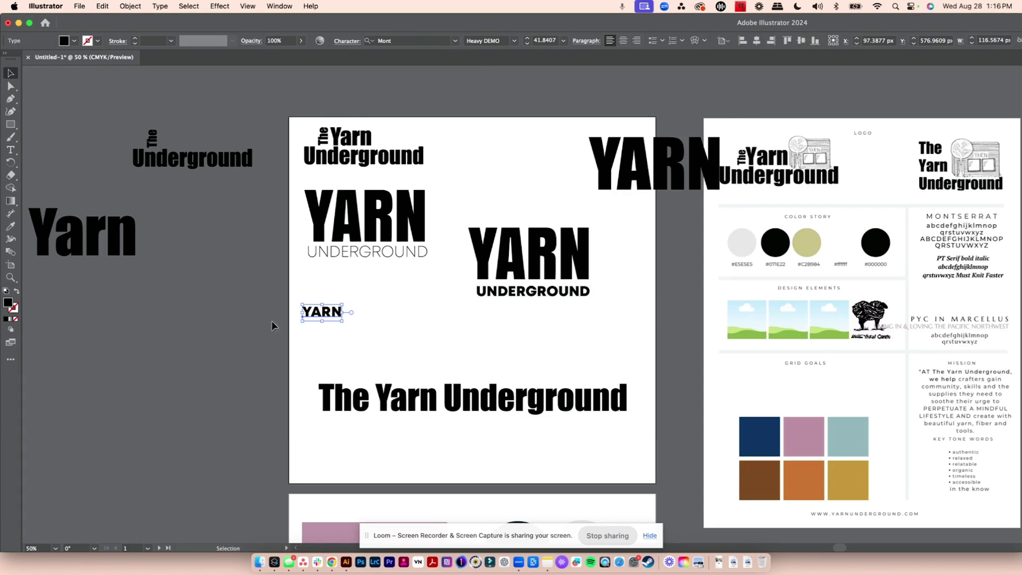
Step: Enlarge the new heavy "YARN" to wordmark size and move the one-line "The Yarn Underground" off the artboard's left side
{"action": "left_click_drag", "start_coordinate": [360, 297], "coordinate": [433, 266]}
{"action": "left_click_drag", "start_coordinate": [373, 298], "coordinate": [398, 338]}
{"action": "left_click_drag", "start_coordinate": [399, 402], "coordinate": [45, 399]}
Step: Paste another text copy near the heavy "YARN" and edit it into a single-word "Underground" in Impact
{"action": "key", "text": "super+v"}
{"action": "left_click_drag", "start_coordinate": [591, 300], "coordinate": [356, 403]}
{"action": "double_click", "coordinate": [392, 402]}
{"action": "left_click_drag", "start_coordinate": [392, 402], "coordinate": [429, 364]}
{"action": "key", "text": "BackSpace"}
Step: Fit the Impact "Underground" directly beneath the heavy "YARN" at about 69 pt, matching its width
{"action": "left_click", "coordinate": [11, 73]}
{"action": "left_click_drag", "start_coordinate": [510, 385], "coordinate": [452, 372]}
{"action": "left_click_drag", "start_coordinate": [327, 344], "coordinate": [328, 347]}
{"action": "left_click_drag", "start_coordinate": [452, 373], "coordinate": [459, 377]}
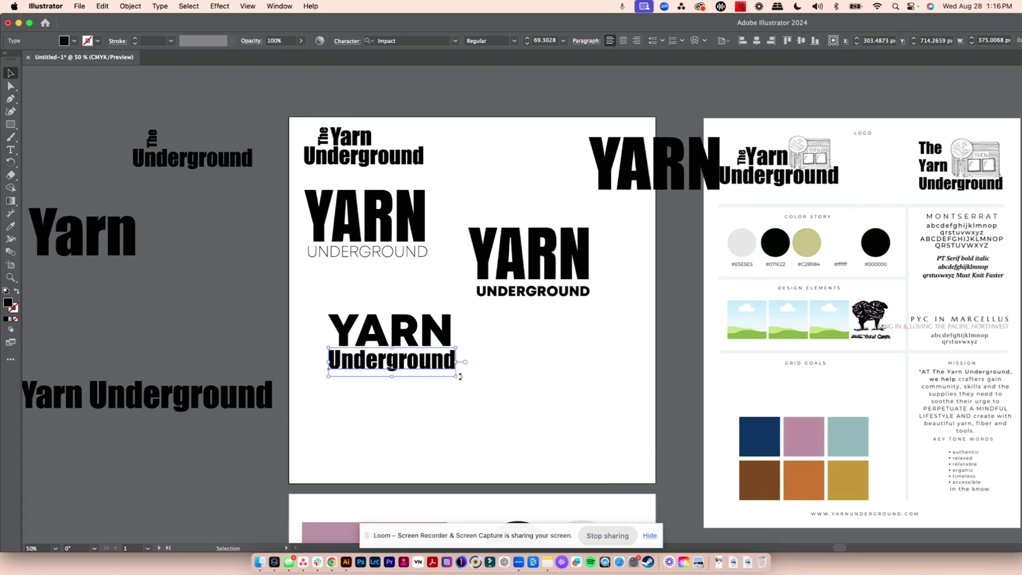
{"action": "left_click", "coordinate": [477, 395]}
Step: Build another wordmark to the right from copies of the heavy "YARN" and the extra-light "UNDERGROUND"
{"action": "left_click_drag", "start_coordinate": [354, 254], "coordinate": [513, 402]}
{"action": "left_click_drag", "start_coordinate": [429, 336], "coordinate": [586, 351]}
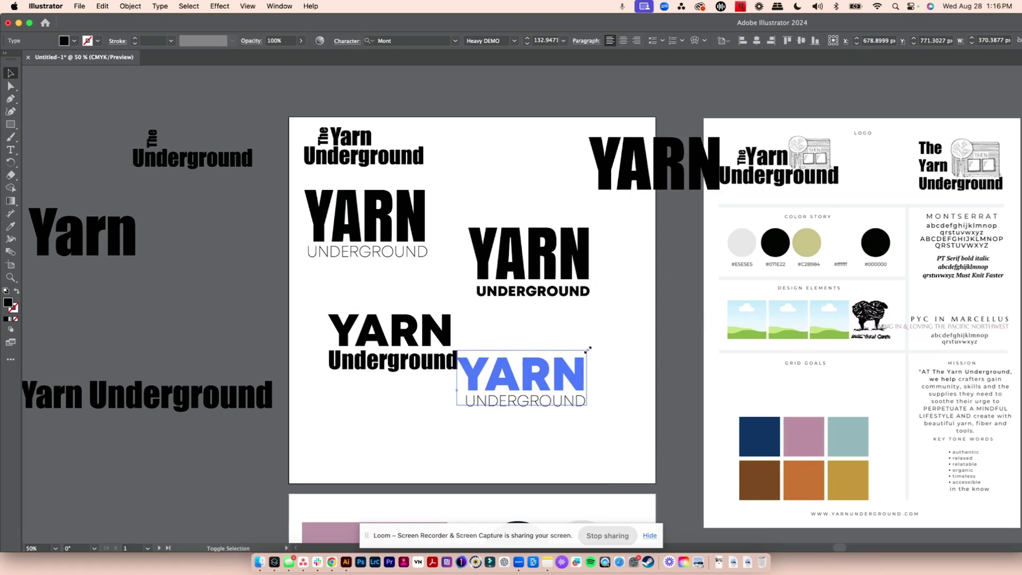
{"action": "left_click", "coordinate": [560, 398], "text": "shift"}
{"action": "left_click", "coordinate": [609, 389]}
Step: Create a wordmark near the artboard's lower edge with extra-light "YARN" above heavy "UNDERGROUND" at about 45 pt
{"action": "left_click_drag", "start_coordinate": [560, 390], "coordinate": [497, 422]}
{"action": "triple_click", "coordinate": [436, 422]}
{"action": "left_click", "coordinate": [11, 73]}
{"action": "left_click", "coordinate": [511, 405]}
{"action": "left_click", "coordinate": [528, 355]}
{"action": "left_click", "coordinate": [589, 417]}
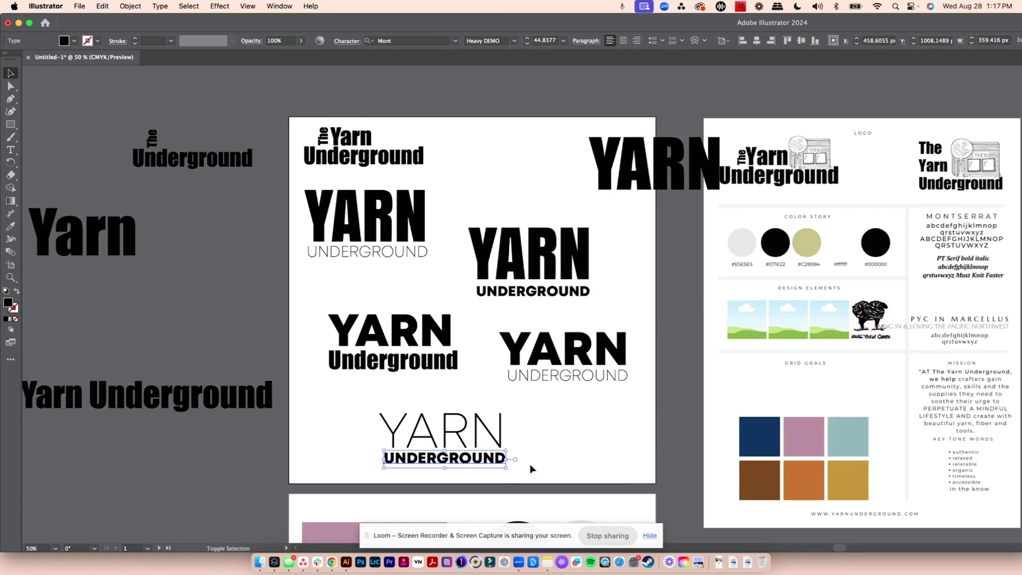
{"action": "left_click", "coordinate": [531, 469]}
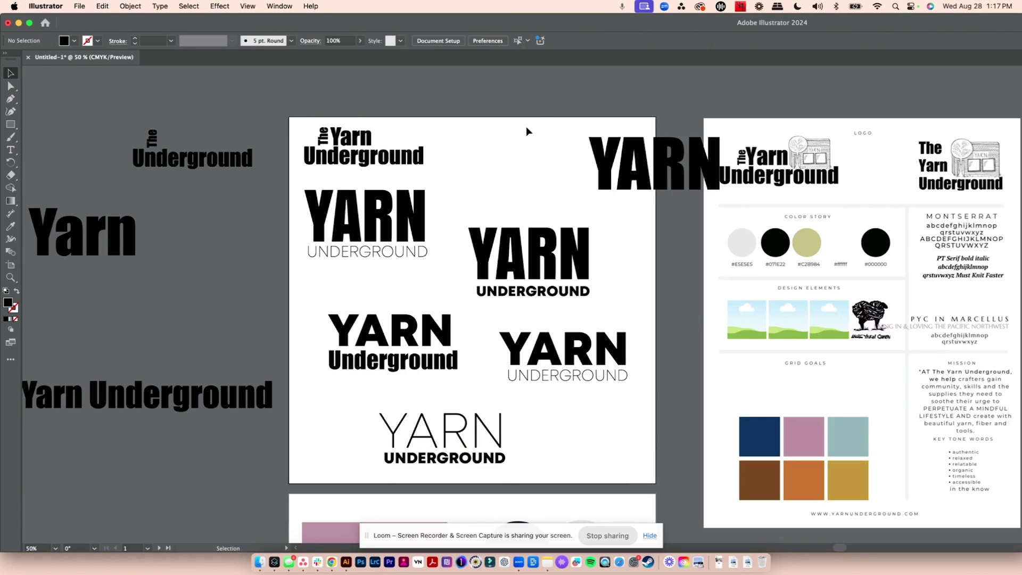
Step: Add a heavy "the" centred above the extra-light "YARN" in the lowest wordmark
{"action": "left_click", "coordinate": [12, 152]}
{"action": "left_click", "coordinate": [512, 153]}
{"action": "type", "text": "the"}
{"action": "key", "text": "Escape"}
{"action": "left_click_drag", "start_coordinate": [520, 156], "coordinate": [454, 402]}
{"action": "left_click", "coordinate": [454, 402]}
{"action": "left_click_drag", "start_coordinate": [380, 443], "coordinate": [446, 403]}
{"action": "left_click", "coordinate": [532, 408]}
Step: Scale down the two middle wordmarks, heavy "YARN" with Impact "Underground" and heavy "YARN" with extra-light "UNDERGROUND", to about two-thirds size
{"action": "scroll", "coordinate": [586, 328], "scroll_direction": "down", "scroll_amount": 3}
{"action": "scroll", "coordinate": [586, 328], "scroll_direction": "left", "scroll_amount": 2}
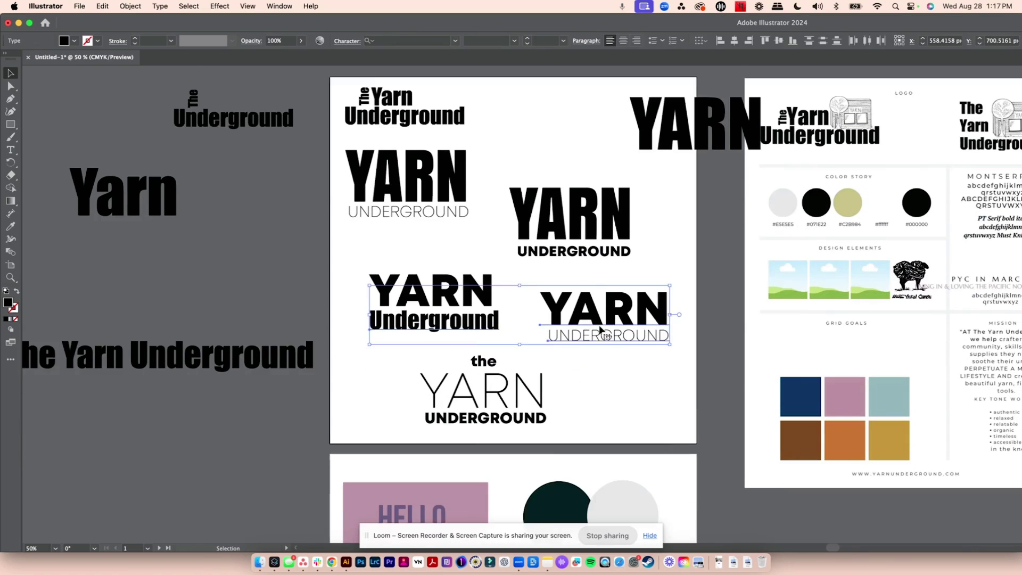
{"action": "left_click_drag", "start_coordinate": [695, 254], "coordinate": [581, 301]}
{"action": "left_click_drag", "start_coordinate": [365, 245], "coordinate": [454, 288]}
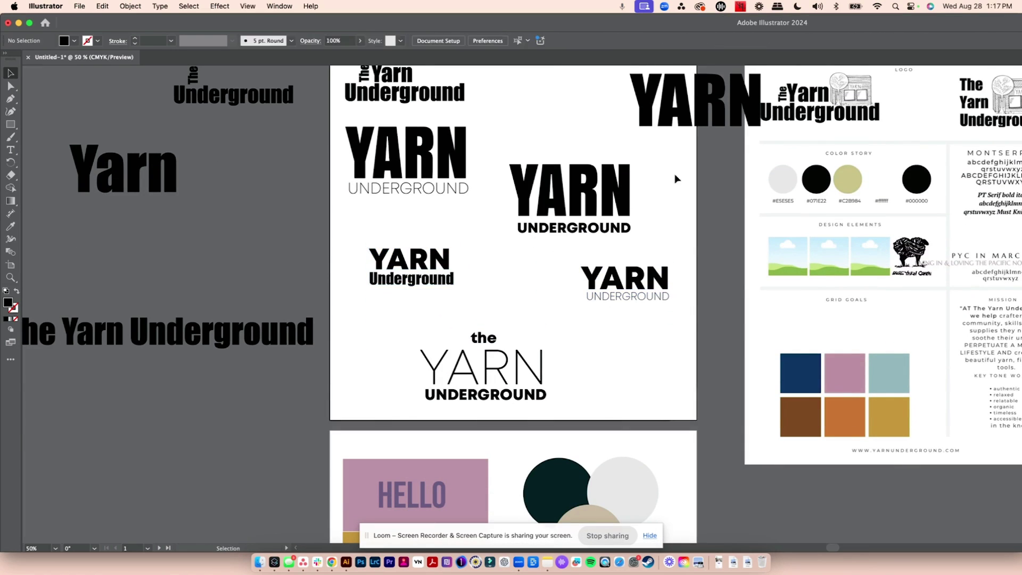
Step: Shrink the right-hand Anton "YARN" wordmark and move the heavy "YARN" with extra-light "UNDERGROUND" up beneath it
{"action": "left_click_drag", "start_coordinate": [676, 178], "coordinate": [508, 237]}
{"action": "left_click_drag", "start_coordinate": [510, 236], "coordinate": [536, 213]}
{"action": "left_click", "coordinate": [536, 411]}
{"action": "left_click_drag", "start_coordinate": [680, 269], "coordinate": [690, 233]}
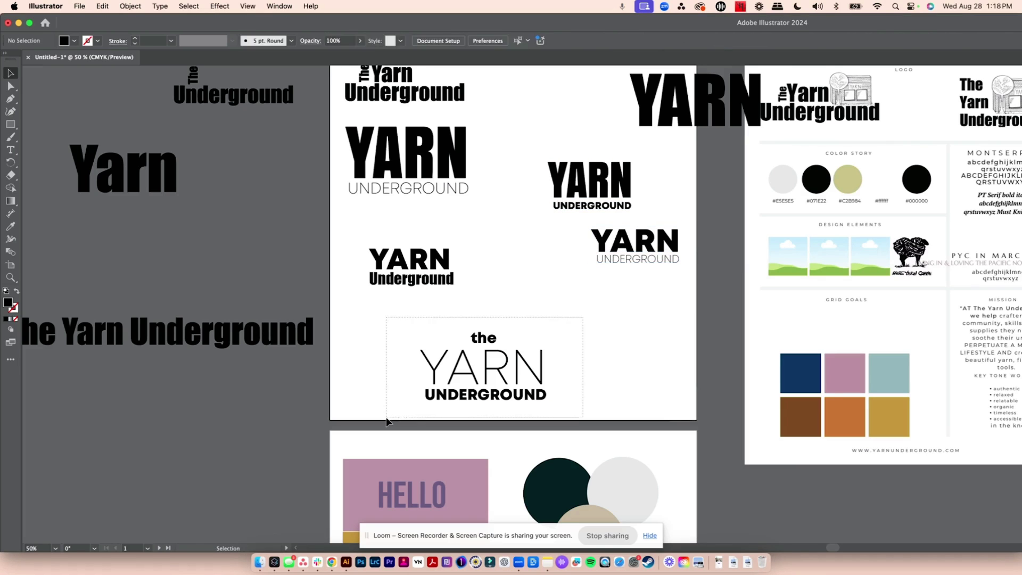
Step: Move the three-line "the YARN UNDERGROUND" wordmark to the artboard's lower left, under the other left-hand versions
{"action": "left_click_drag", "start_coordinate": [531, 354], "coordinate": [457, 352]}
{"action": "left_click", "coordinate": [579, 338]}
{"action": "left_click_drag", "start_coordinate": [448, 398], "coordinate": [445, 402]}
Step: Draw a circle about 271 px in diameter in the artboard's lower right corner
{"action": "left_click", "coordinate": [298, 298]}
{"action": "left_click_drag", "start_coordinate": [11, 124], "coordinate": [43, 137]}
{"action": "left_click_drag", "start_coordinate": [572, 311], "coordinate": [640, 403], "text": "shift"}
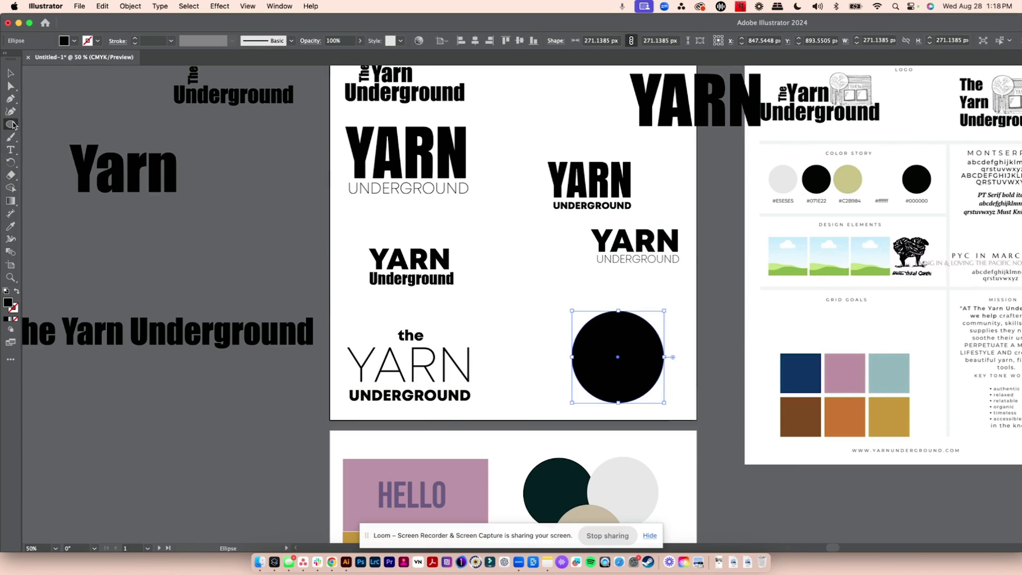
Step: Set "THE YARN UNDERGROUND" as type along the circle's path in Mont Heavy, enlarged to 70 pt
{"action": "left_click", "coordinate": [11, 150]}
{"action": "left_click", "coordinate": [67, 154]}
{"action": "left_click", "coordinate": [588, 320]}
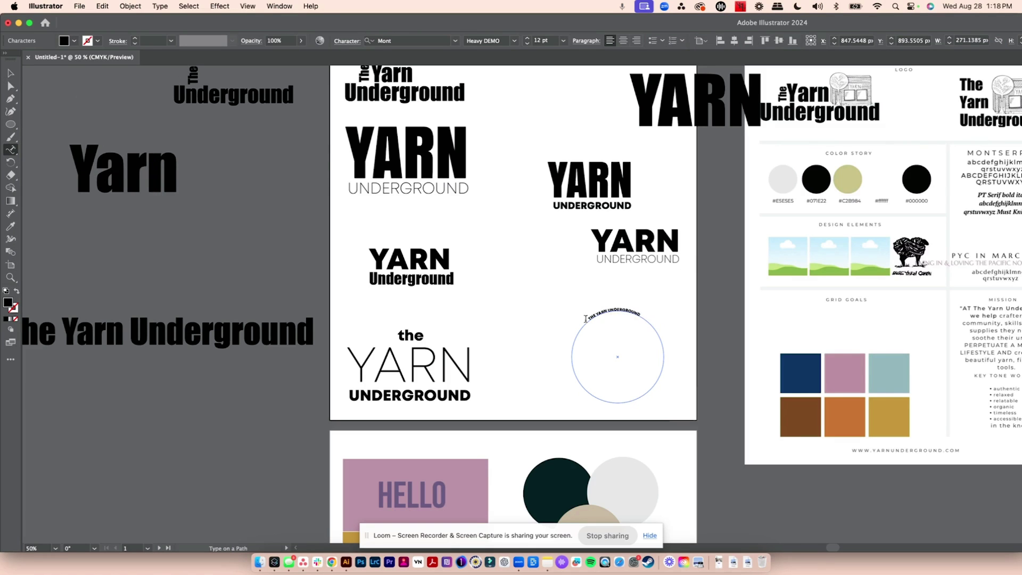
{"action": "left_click", "coordinate": [528, 38]}
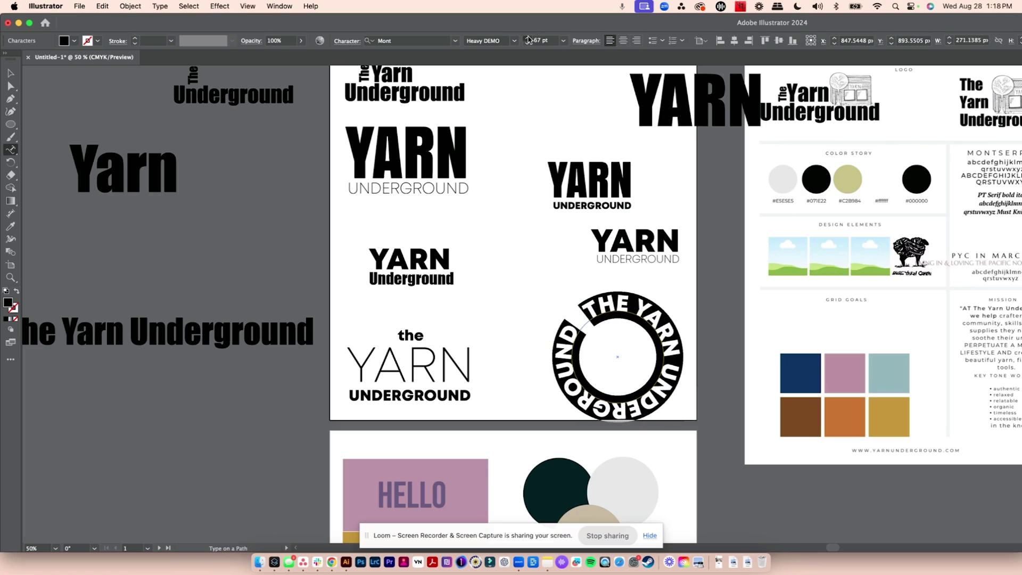
{"action": "left_click", "coordinate": [10, 73]}
{"action": "left_click", "coordinate": [664, 409]}
Step: Reduce the circular text to 67 pt
{"action": "double_click", "coordinate": [575, 322]}
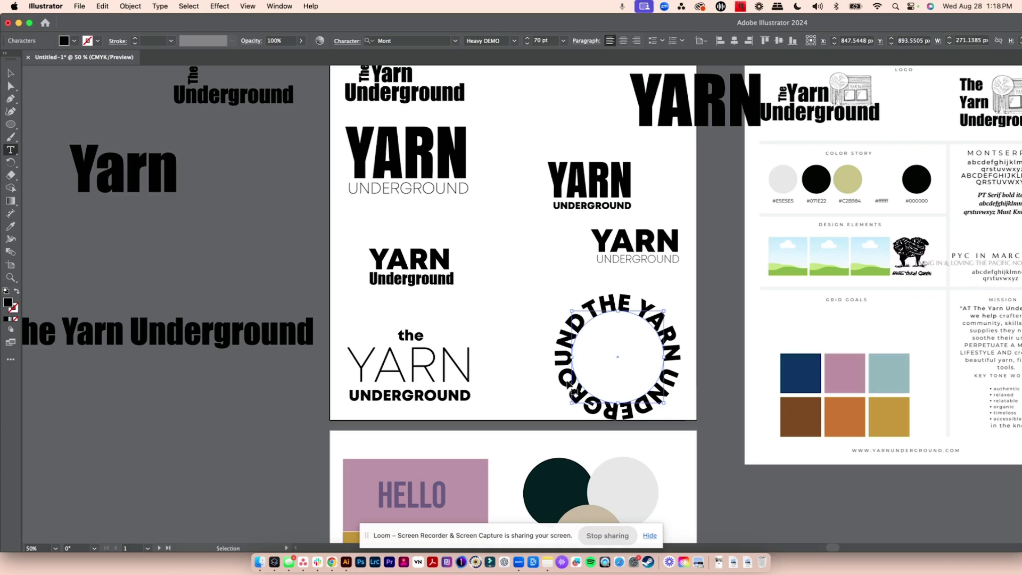
{"action": "key", "text": "super+a"}
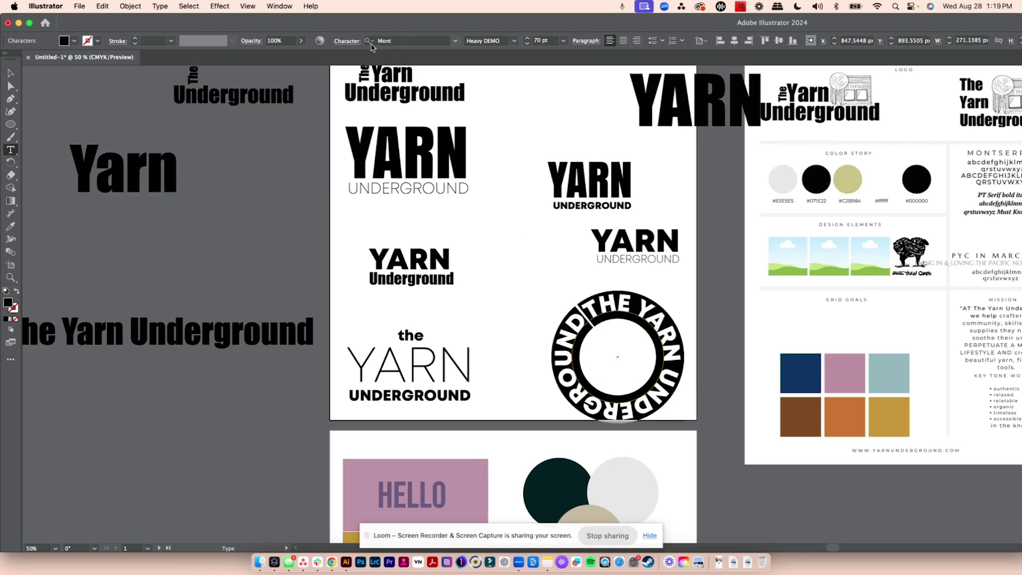
{"action": "left_click", "coordinate": [527, 44]}
{"action": "left_click", "coordinate": [526, 44]}
{"action": "left_click", "coordinate": [526, 44]}
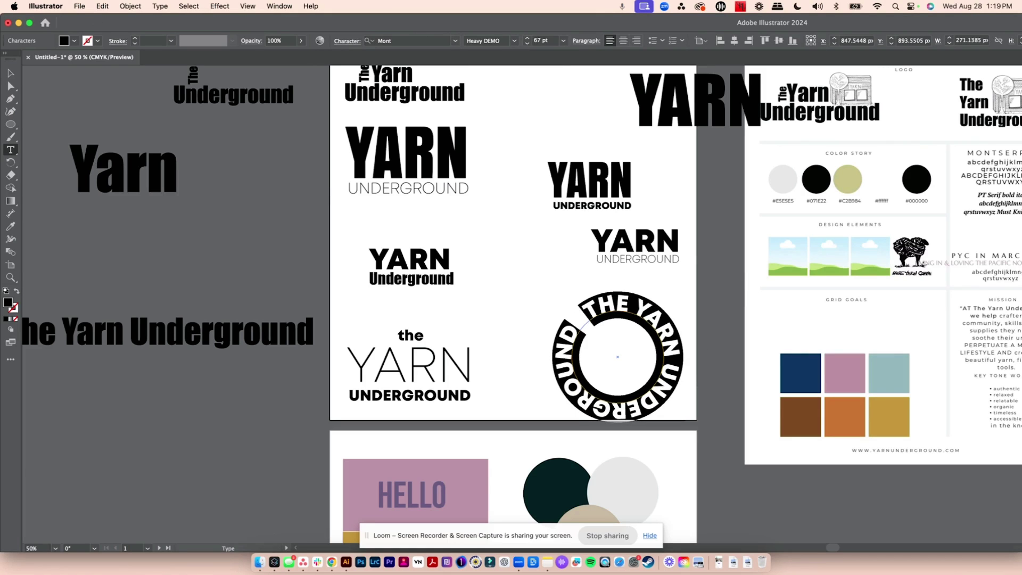
{"action": "left_click", "coordinate": [11, 73]}
{"action": "left_click", "coordinate": [694, 360]}
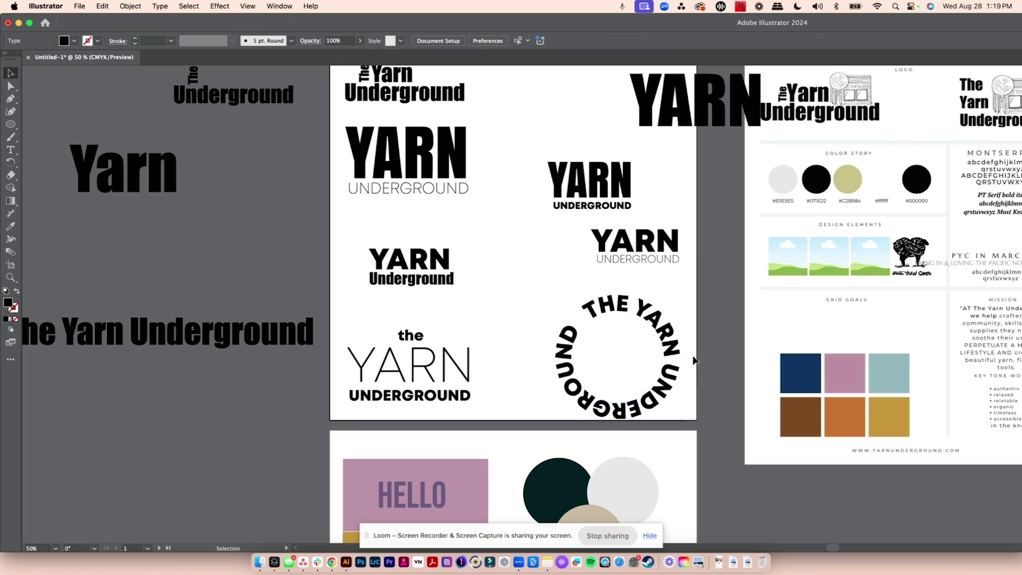
Step: Shrink and rotate the circular text, and set it in Montserrat Bold at 40 pt
{"action": "left_click", "coordinate": [657, 324]}
{"action": "left_click_drag", "start_coordinate": [668, 309], "coordinate": [632, 305]}
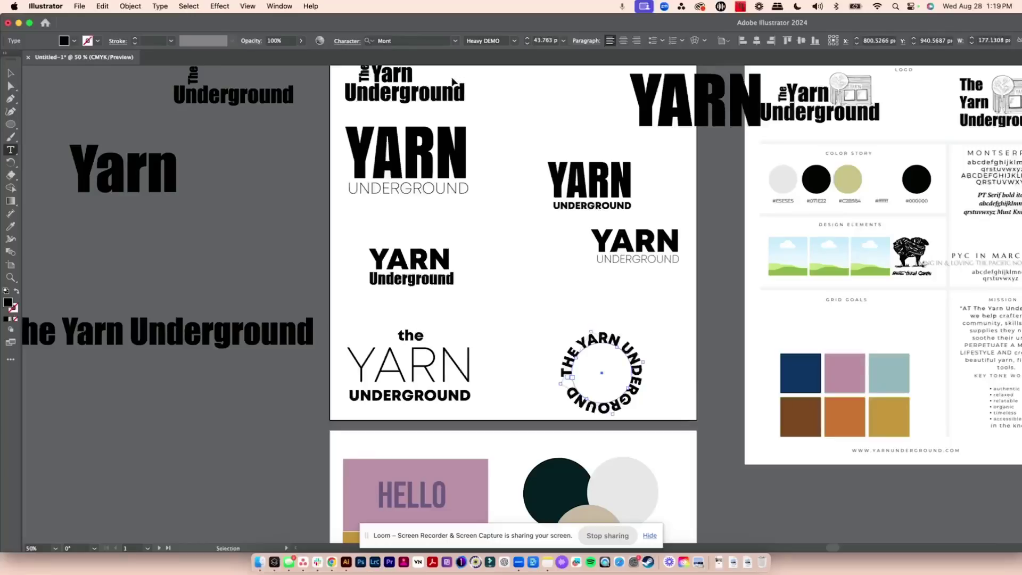
{"action": "triple_click", "coordinate": [616, 345]}
{"action": "left_click", "coordinate": [414, 41]}
{"action": "type", "text": "montse"}
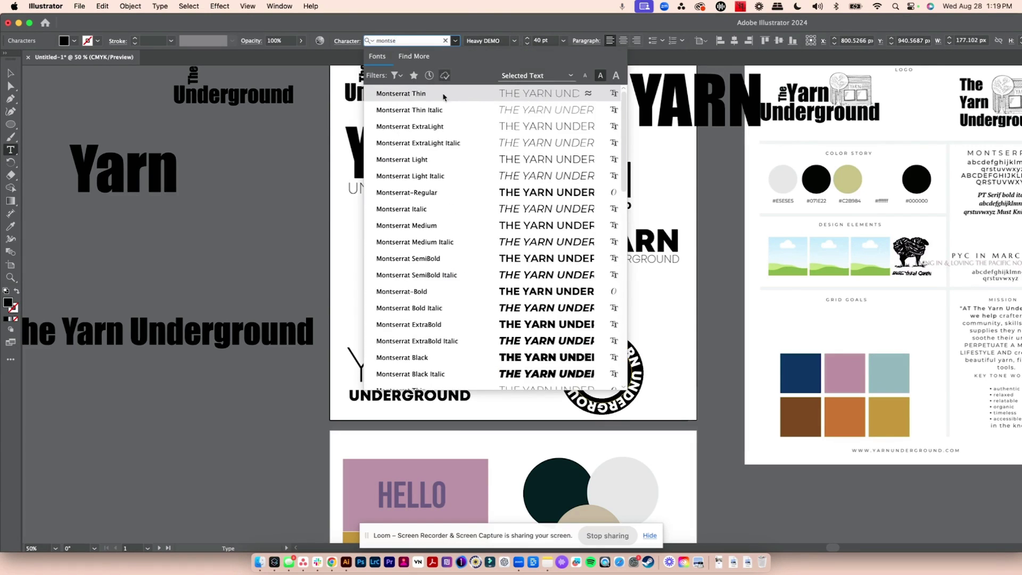
{"action": "left_click", "coordinate": [445, 292]}
{"action": "key", "text": "Escape"}
Step: Move the circular text up and to the left, clear of the artboard's lower right corner
{"action": "left_click", "coordinate": [689, 442]}
{"action": "left_click", "coordinate": [621, 292]}
{"action": "left_click_drag", "start_coordinate": [636, 360], "coordinate": [549, 282]}
Step: Try an Anton version at 67 pt on a duplicate of the circular text, and delete the duplicate
{"action": "left_click_drag", "start_coordinate": [514, 352], "coordinate": [614, 393], "text": "alt"}
{"action": "key", "text": "i"}
{"action": "left_click", "coordinate": [412, 278]}
{"action": "left_click", "coordinate": [607, 179]}
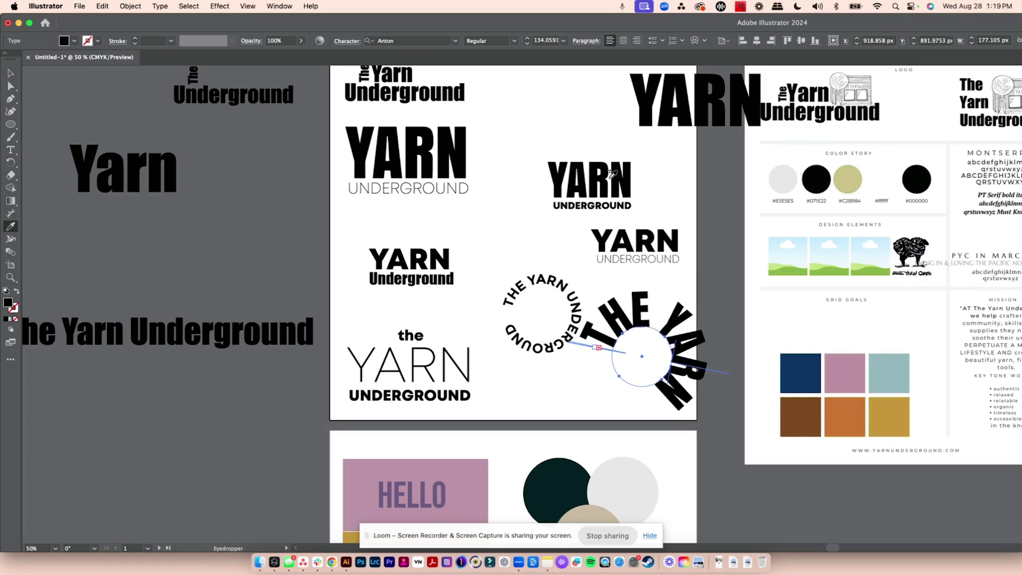
{"action": "left_click", "coordinate": [527, 43]}
{"action": "left_click", "coordinate": [527, 44]}
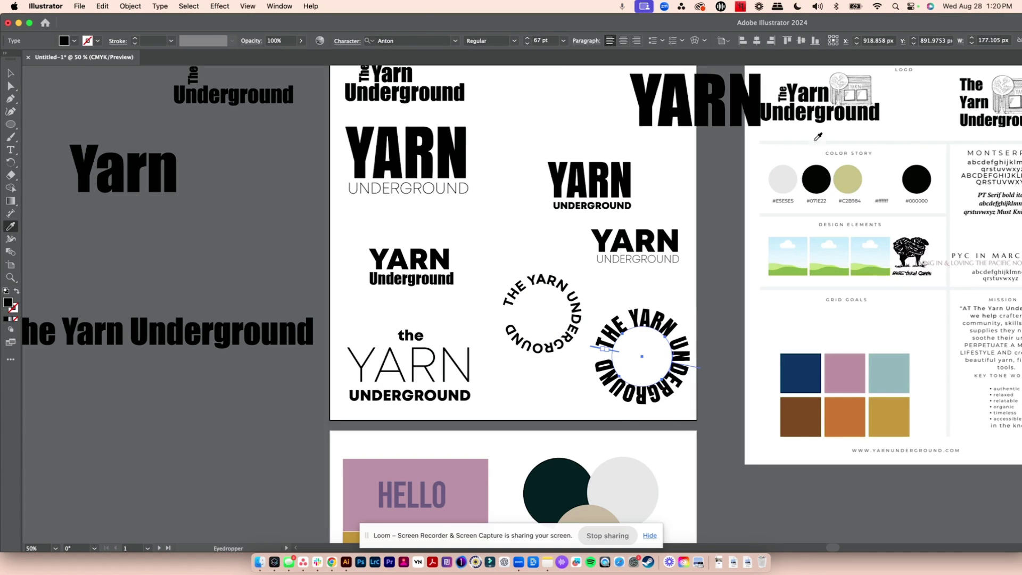
{"action": "left_click", "coordinate": [790, 347]}
{"action": "left_click", "coordinate": [683, 344]}
{"action": "key", "text": "Delete"}
Step: Move the large spare "YARN" away from the mood board onto the artboard's upper edge
{"action": "scroll", "coordinate": [685, 325], "scroll_direction": "up", "scroll_amount": 3}
{"action": "scroll", "coordinate": [685, 325], "scroll_direction": "right", "scroll_amount": 4}
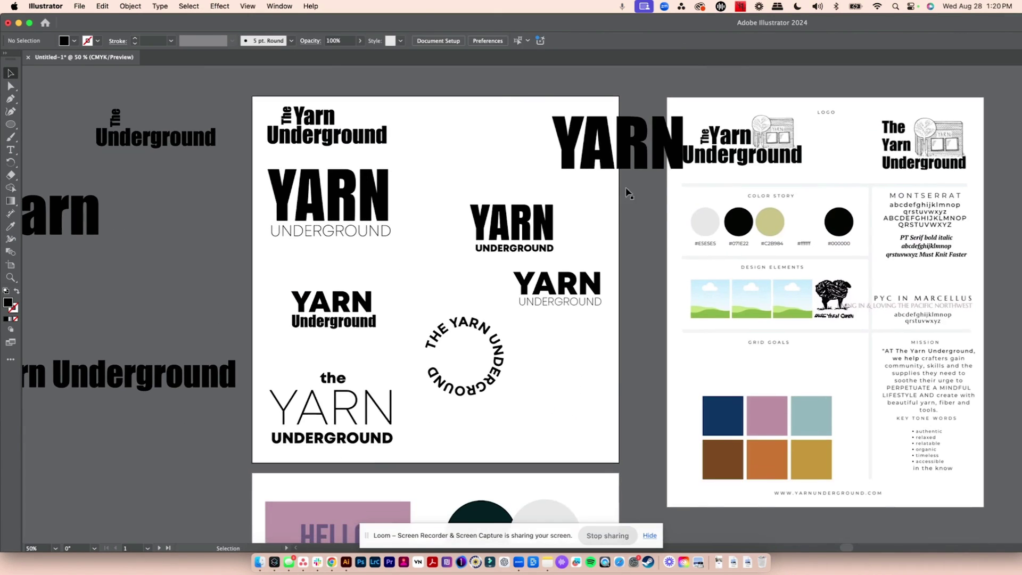
{"action": "left_click_drag", "start_coordinate": [626, 188], "coordinate": [510, 153]}
{"action": "left_click", "coordinate": [468, 323]}
Step: Add "the" in the Amulhed Update script font and place it just left of the heavy "YARN" in the right-hand wordmark
{"action": "left_click", "coordinate": [11, 150]}
{"action": "left_click", "coordinate": [556, 377]}
{"action": "type", "text": "the"}
{"action": "key", "text": "super+a"}
{"action": "left_click", "coordinate": [455, 40]}
{"action": "scroll", "coordinate": [503, 125], "scroll_direction": "down", "scroll_amount": 5}
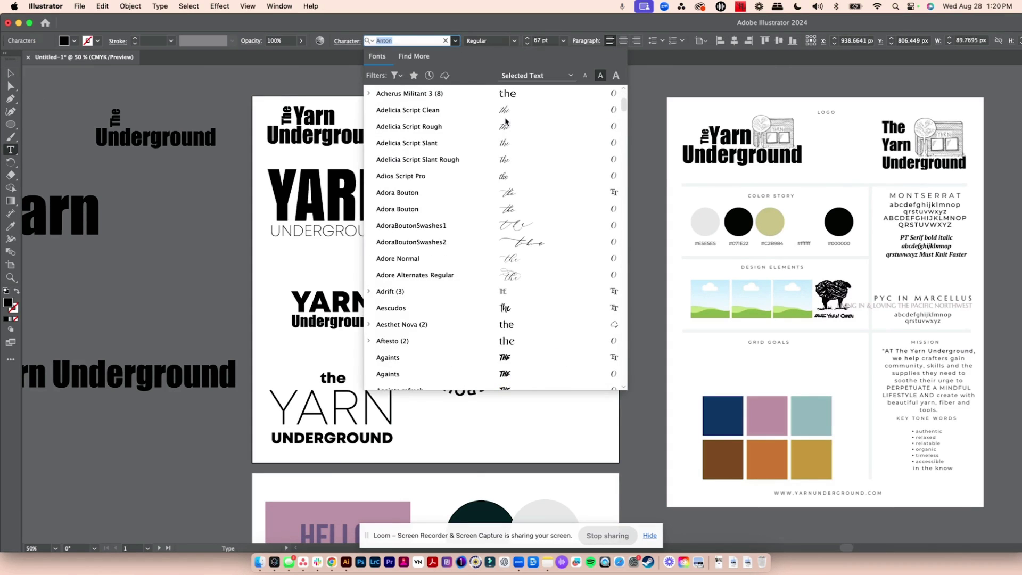
{"action": "scroll", "coordinate": [499, 136], "scroll_direction": "down", "scroll_amount": 5}
{"action": "left_click", "coordinate": [468, 373]}
{"action": "left_click", "coordinate": [10, 73]}
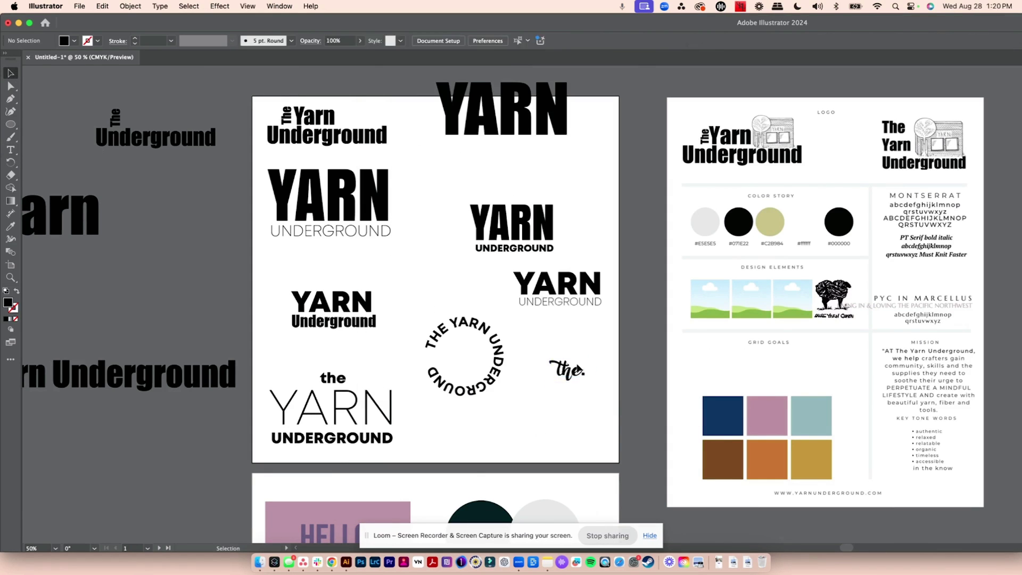
{"action": "left_click_drag", "start_coordinate": [571, 374], "coordinate": [503, 285]}
{"action": "left_click", "coordinate": [598, 311]}
Step: Change "YARN" beside the script "the" to Montserrat Black
{"action": "left_click", "coordinate": [544, 293]}
{"action": "left_click", "coordinate": [454, 40]}
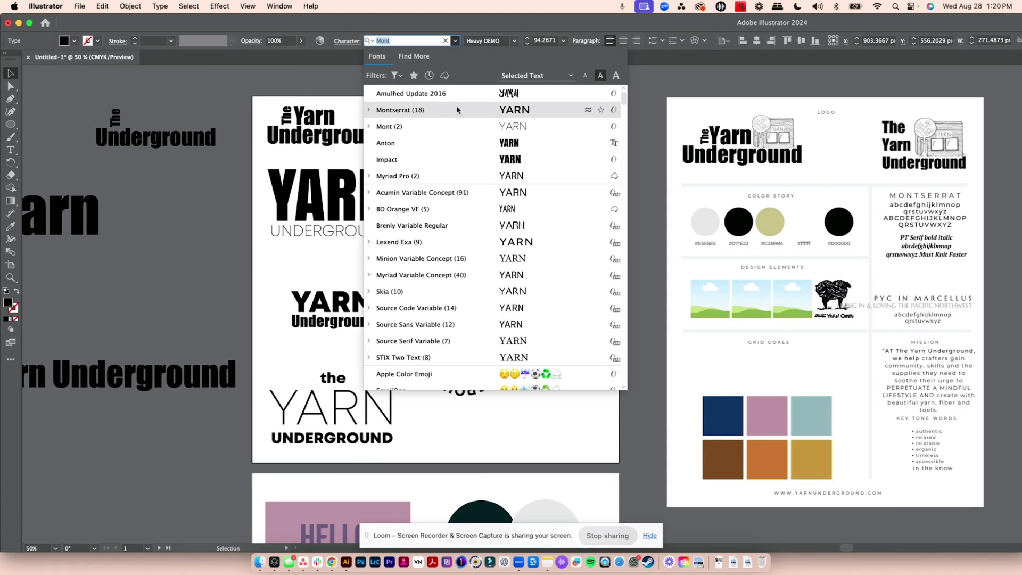
{"action": "type", "text": "montserra"}
{"action": "left_click", "coordinate": [409, 357]}
{"action": "left_click", "coordinate": [536, 336]}
Step: Set "UNDERGROUND" under the Montserrat "YARN" in Montserrat Regular at about 34 pt, matching the width of "YARN"
{"action": "left_click", "coordinate": [584, 305]}
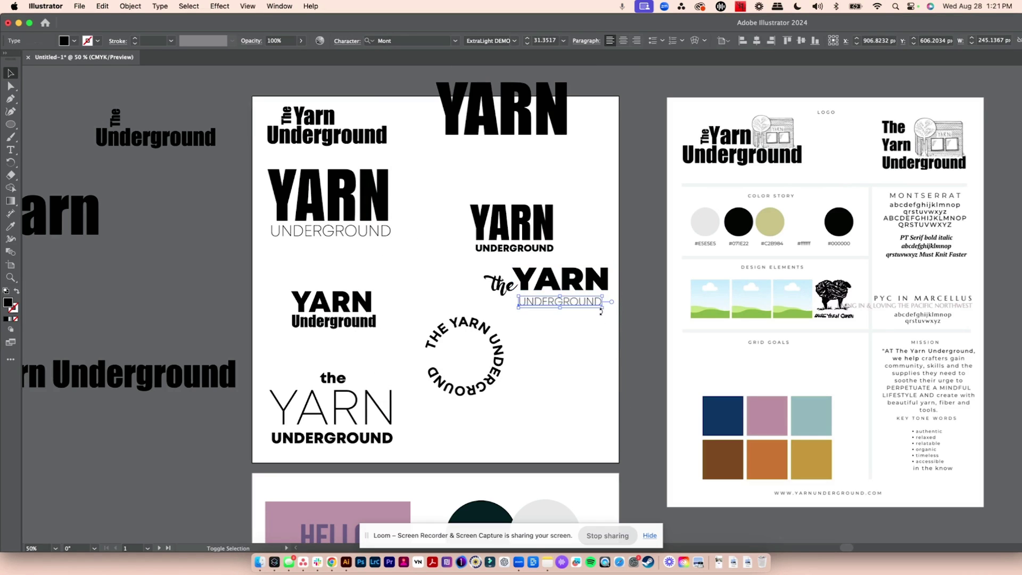
{"action": "left_click", "coordinate": [413, 41]}
{"action": "type", "text": "monts"}
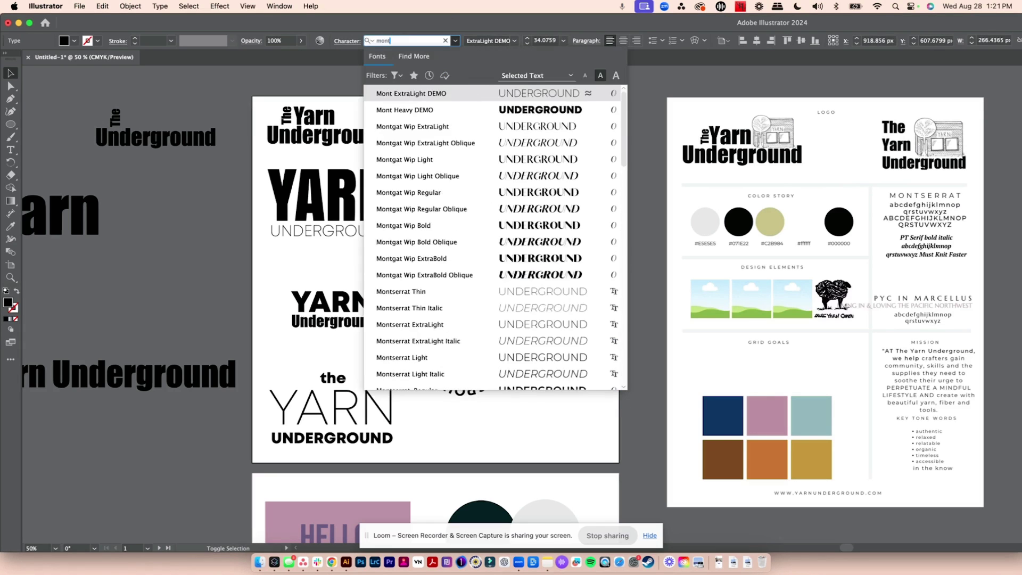
{"action": "left_click", "coordinate": [467, 193]}
{"action": "left_click_drag", "start_coordinate": [598, 304], "coordinate": [589, 299]}
{"action": "left_click", "coordinate": [581, 366]}
Step: Change the weight of "UNDERGROUND" in the script "the" wordmark to Medium
{"action": "left_click", "coordinate": [565, 298]}
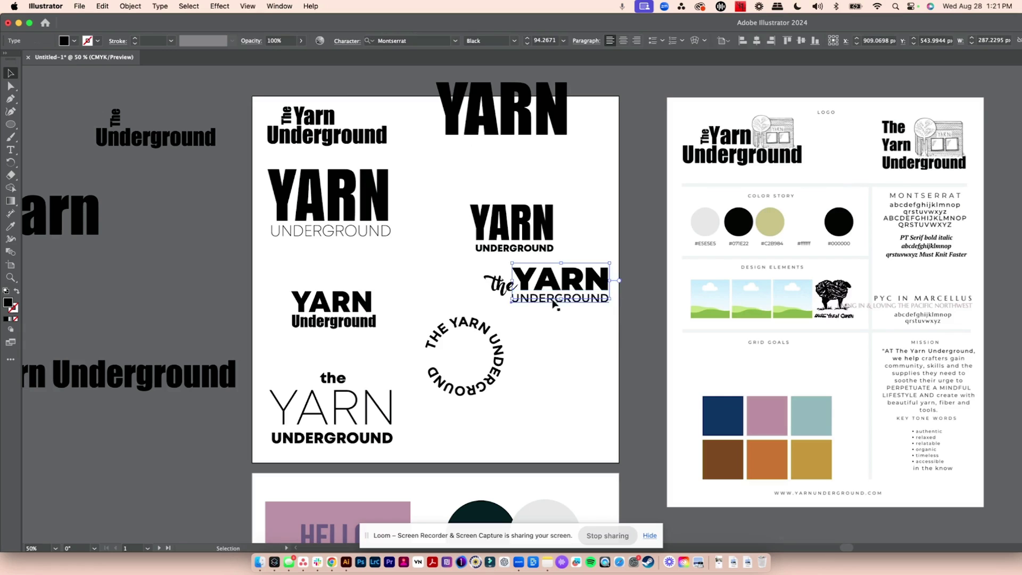
{"action": "left_click", "coordinate": [514, 41]}
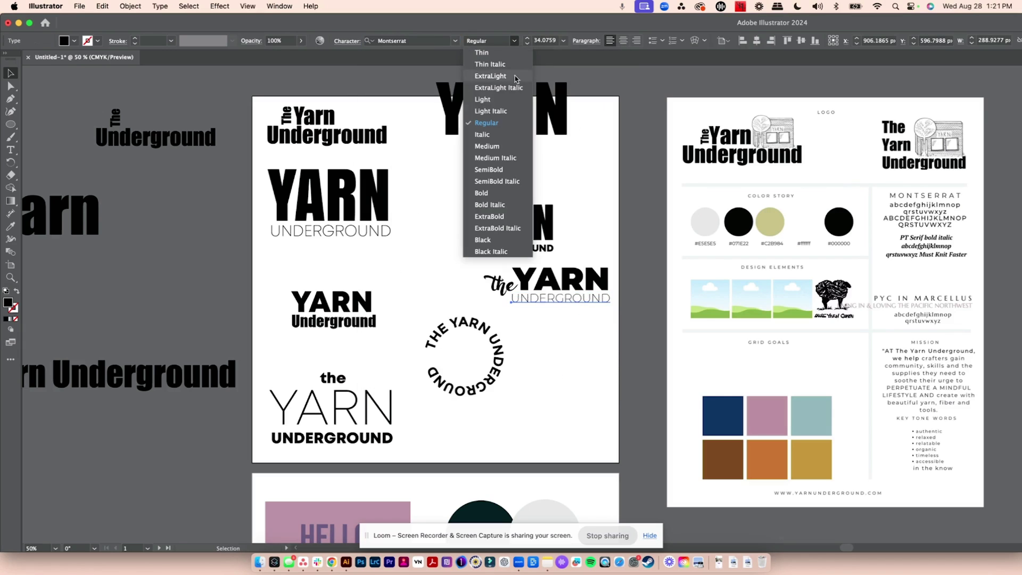
{"action": "left_click", "coordinate": [487, 146]}
{"action": "left_click", "coordinate": [561, 428]}
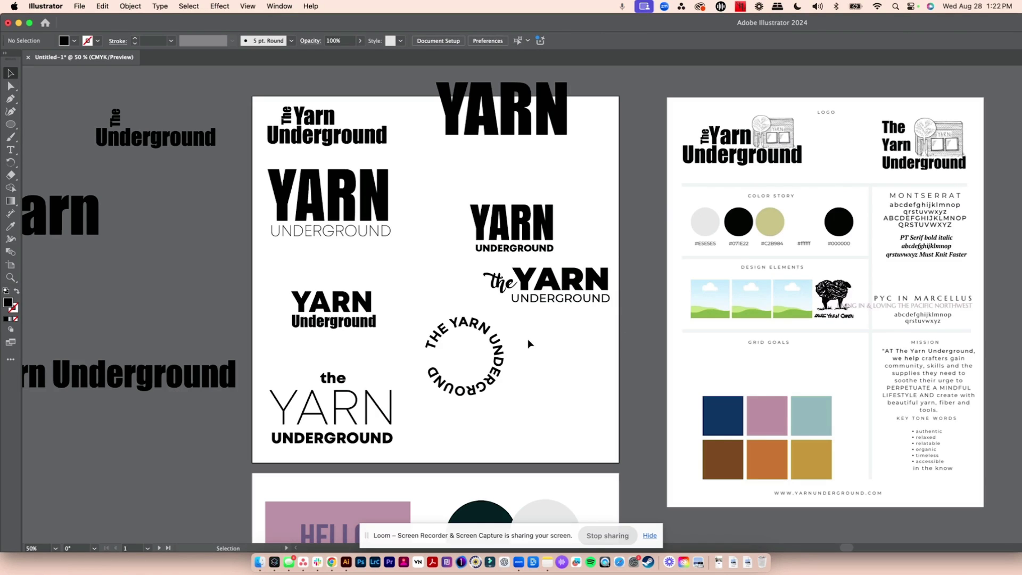
Step: Move the circular text down beside the three-line wordmark and raise the small Anton "YARN UNDERGROUND" wordmark
{"action": "left_click_drag", "start_coordinate": [503, 357], "coordinate": [488, 418]}
{"action": "left_click_drag", "start_coordinate": [433, 244], "coordinate": [444, 183]}
{"action": "left_click", "coordinate": [577, 242]}
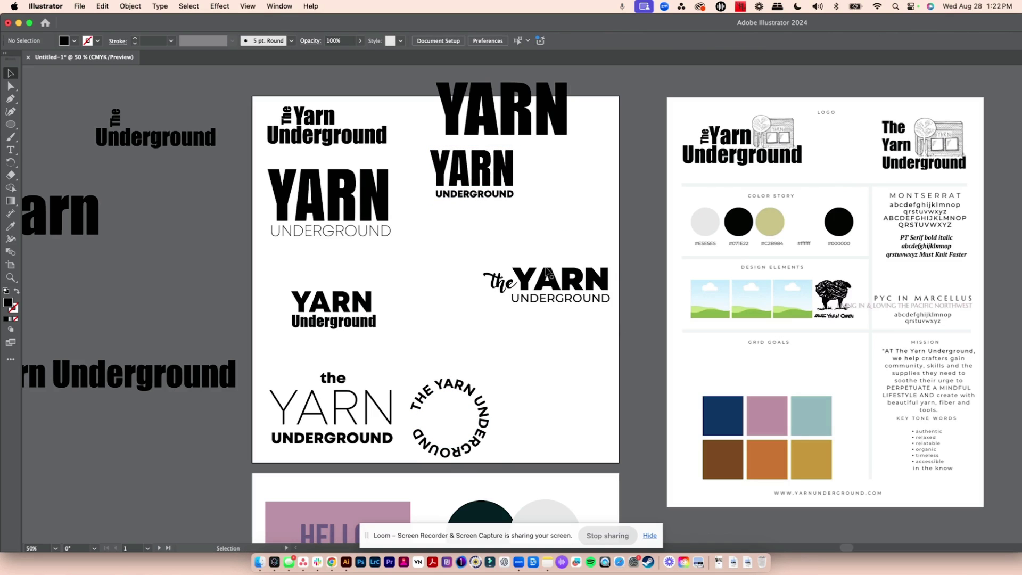
Step: Browse the script fonts for "the" in the Montserrat wordmark and apply a thinner handwritten one
{"action": "key", "text": "super+="}
{"action": "key", "text": "super+="}
{"action": "key", "text": "super+="}
{"action": "key", "text": "super+="}
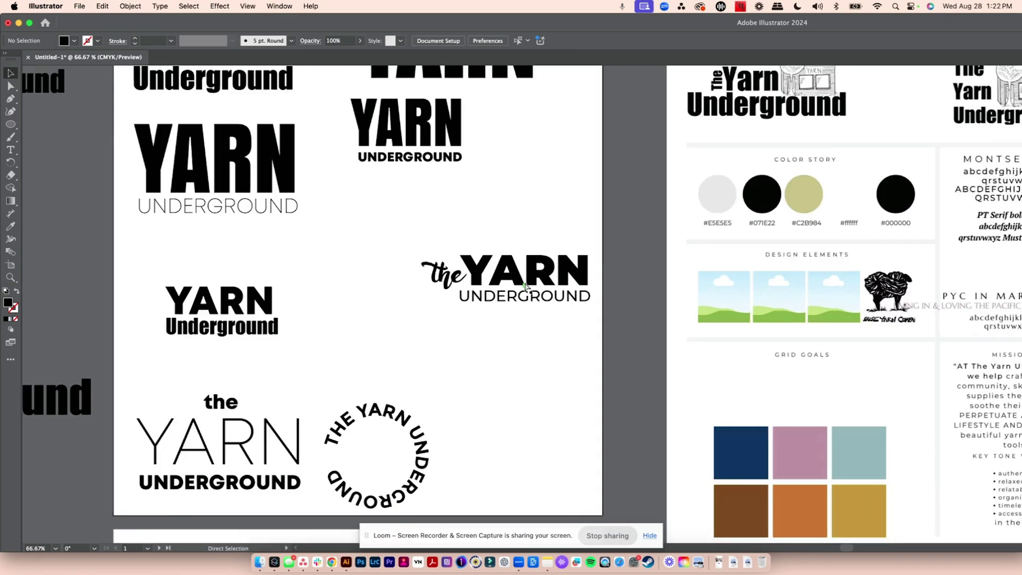
{"action": "scroll", "coordinate": [238, 181], "scroll_direction": "left", "scroll_amount": 5}
{"action": "scroll", "coordinate": [238, 181], "scroll_direction": "left", "scroll_amount": 1}
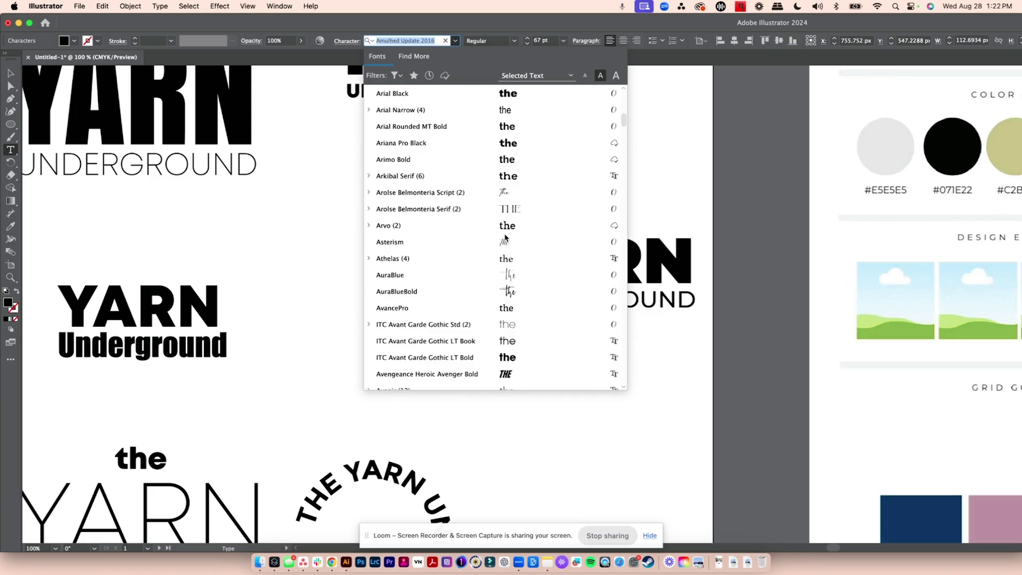
{"action": "scroll", "coordinate": [505, 238], "scroll_direction": "down", "scroll_amount": 3}
{"action": "scroll", "coordinate": [505, 237], "scroll_direction": "up", "scroll_amount": 5}
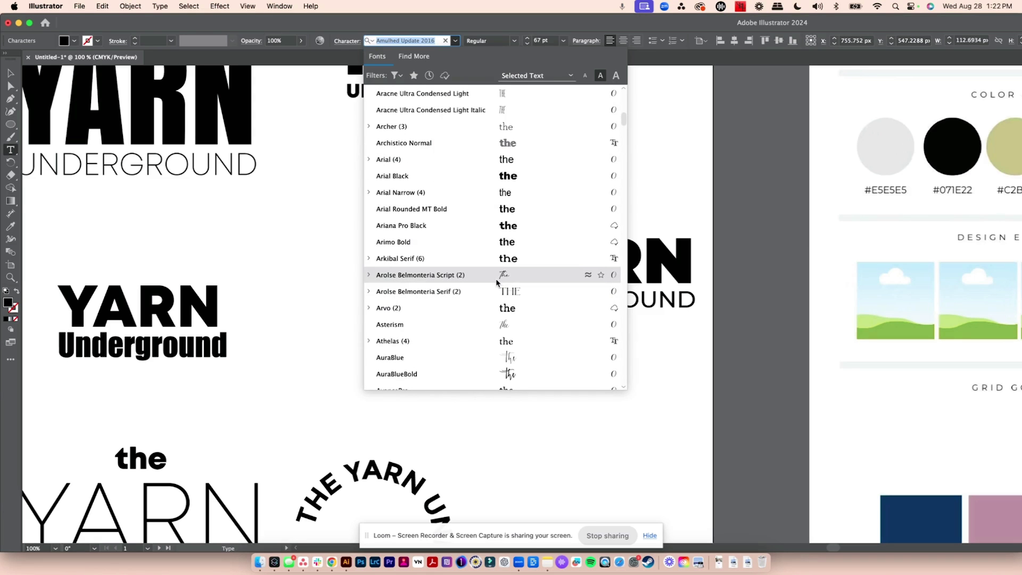
{"action": "scroll", "coordinate": [496, 279], "scroll_direction": "down", "scroll_amount": 10}
{"action": "scroll", "coordinate": [496, 281], "scroll_direction": "down", "scroll_amount": 12}
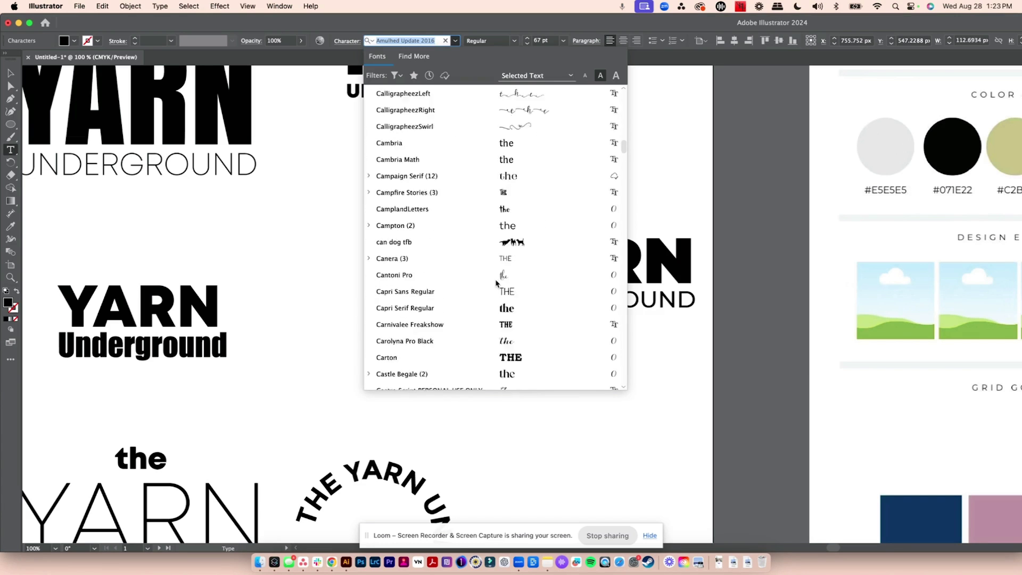
{"action": "left_click", "coordinate": [495, 176]}
{"action": "key", "text": "Escape"}
Step: Move the script "the YARN UNDERGROUND" wordmark up and left, below the small Anton wordmark
{"action": "left_click", "coordinate": [728, 195]}
{"action": "left_click_drag", "start_coordinate": [728, 198], "coordinate": [437, 320]}
{"action": "left_click_drag", "start_coordinate": [596, 267], "coordinate": [488, 202]}
Step: Duplicate the script "the YARN UNDERGROUND" wordmark and place the copy directly beneath the original
{"action": "left_click_drag", "start_coordinate": [627, 153], "coordinate": [328, 273]}
{"action": "left_click_drag", "start_coordinate": [479, 203], "coordinate": [479, 326], "text": "alt"}
{"action": "left_click", "coordinate": [658, 300]}
{"action": "key", "text": "super+minus"}
{"action": "key", "text": "super+minus"}
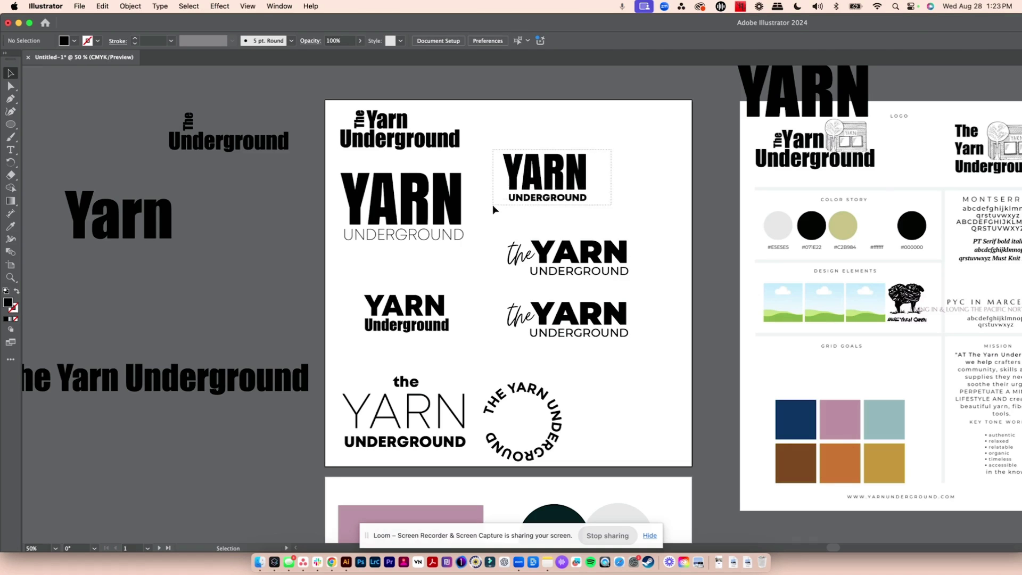
Step: Move the small Anton "YARN UNDERGROUND" wordmark off the artboard onto the pasteboard, beneath the large "Yarn" text
{"action": "left_click", "coordinate": [549, 175]}
{"action": "left_click_drag", "start_coordinate": [547, 171], "coordinate": [655, 59]}
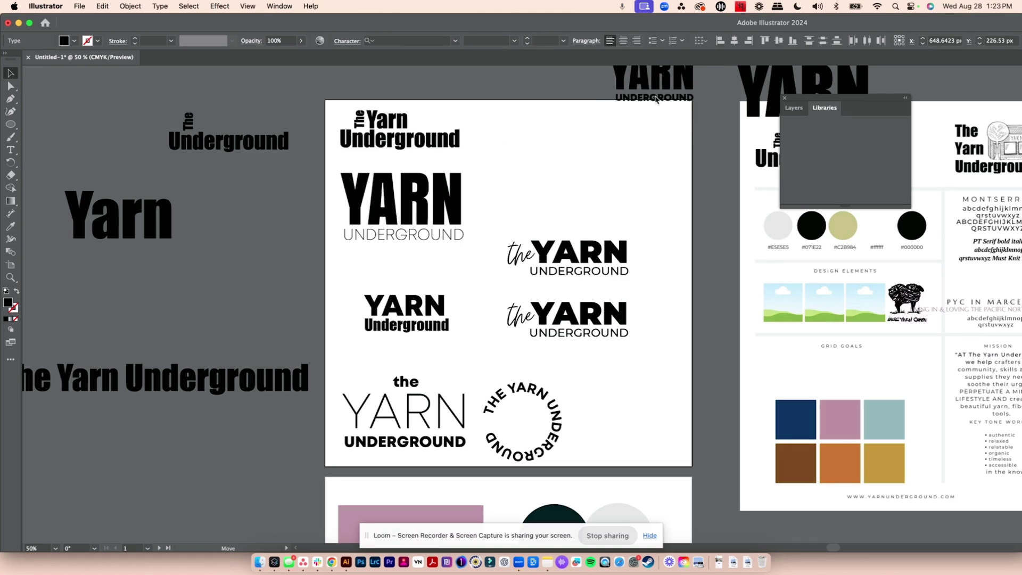
{"action": "key", "text": "super+z"}
{"action": "left_click", "coordinate": [683, 132]}
{"action": "left_click_drag", "start_coordinate": [637, 148], "coordinate": [268, 292]}
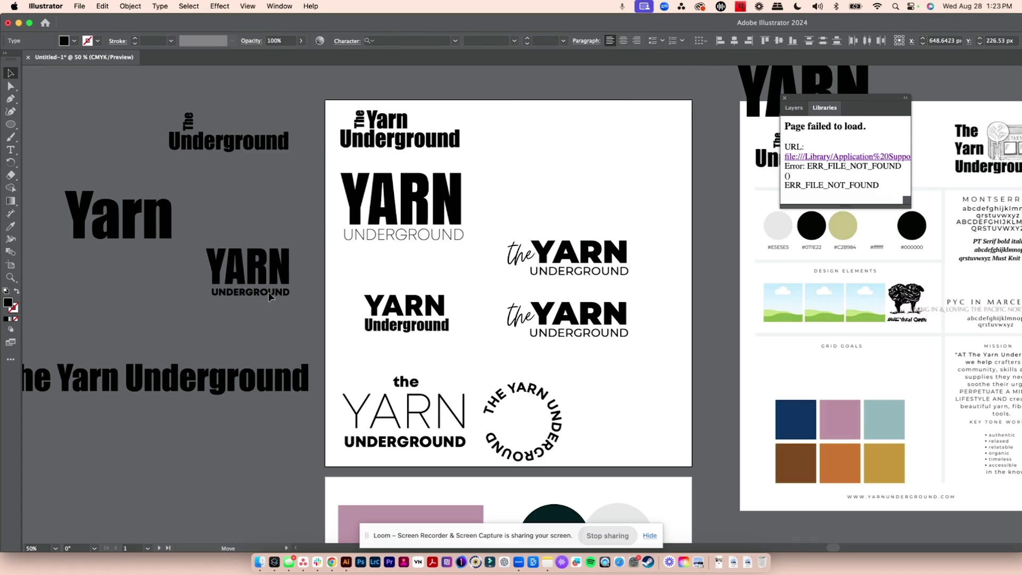
{"action": "left_click", "coordinate": [503, 142]}
{"action": "left_click_drag", "start_coordinate": [366, 140], "coordinate": [525, 149]}
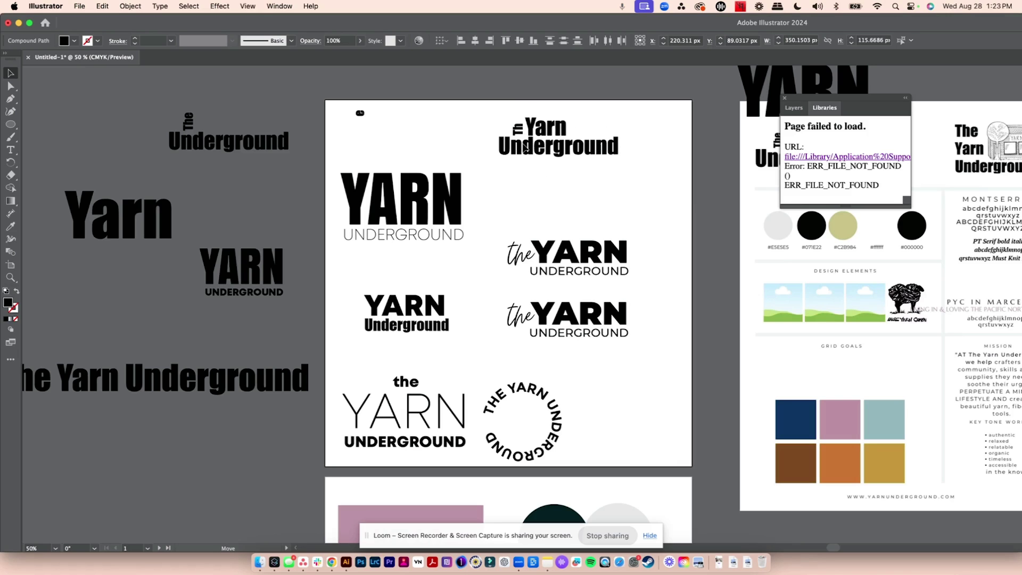
{"action": "left_click", "coordinate": [639, 220]}
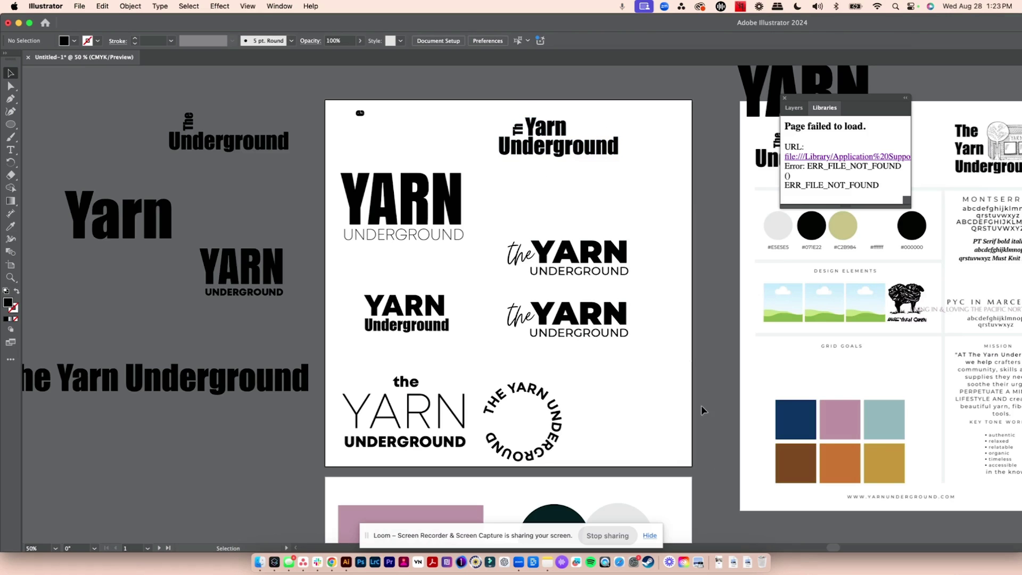
{"action": "left_click", "coordinate": [586, 155]}
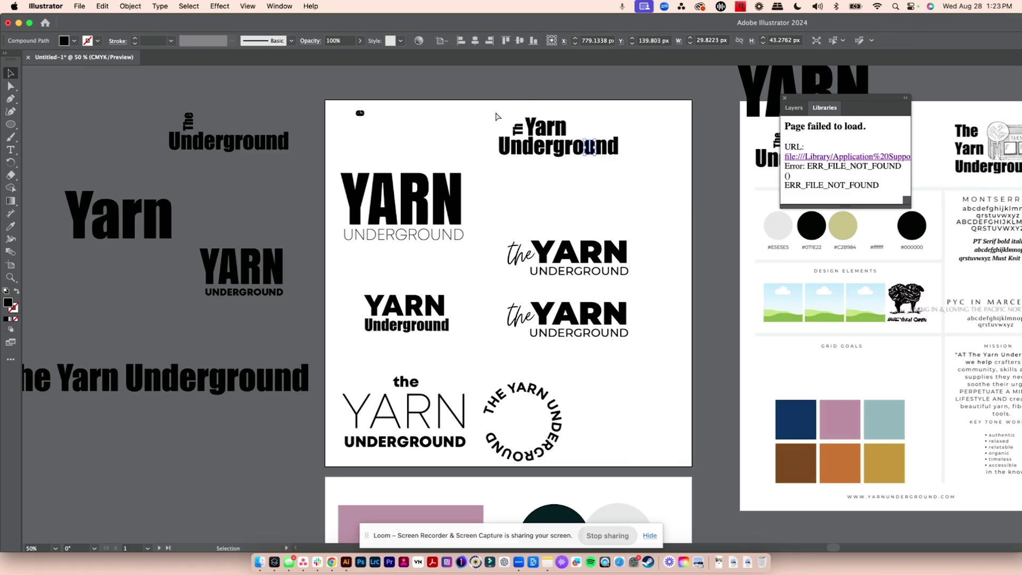
{"action": "key", "text": "super+z"}
Step: Move the complete "The Yarn Underground" logo with the vertical "The" to the artboard's upper-right area
{"action": "left_click", "coordinate": [484, 100]}
{"action": "left_click", "coordinate": [345, 152]}
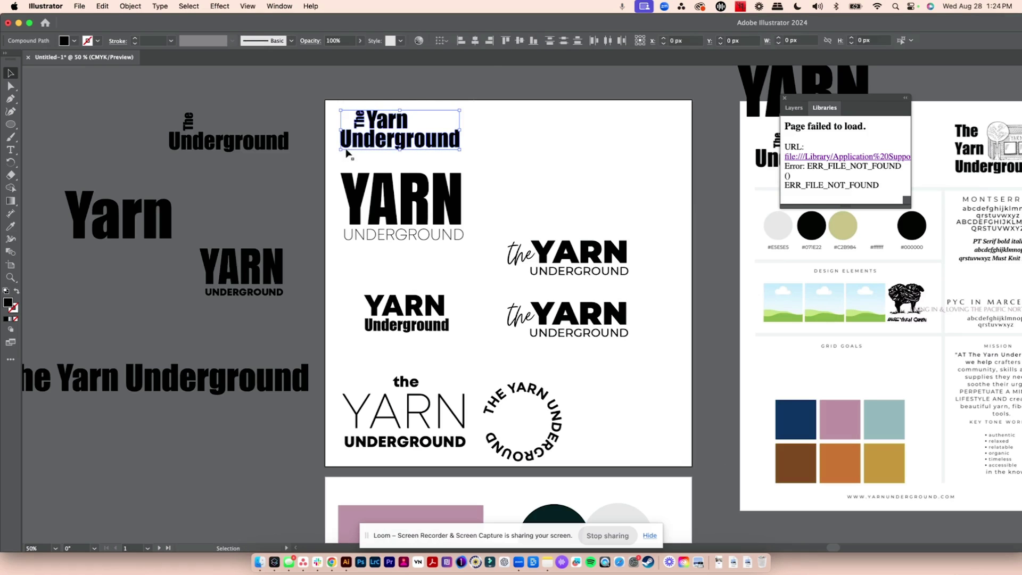
{"action": "left_click_drag", "start_coordinate": [356, 141], "coordinate": [555, 123]}
Step: Replace the Montserrat "YARN" in the upper script wordmark with the large Impact "YARN", scaled down to sit beside the script "the"
{"action": "left_click", "coordinate": [642, 238]}
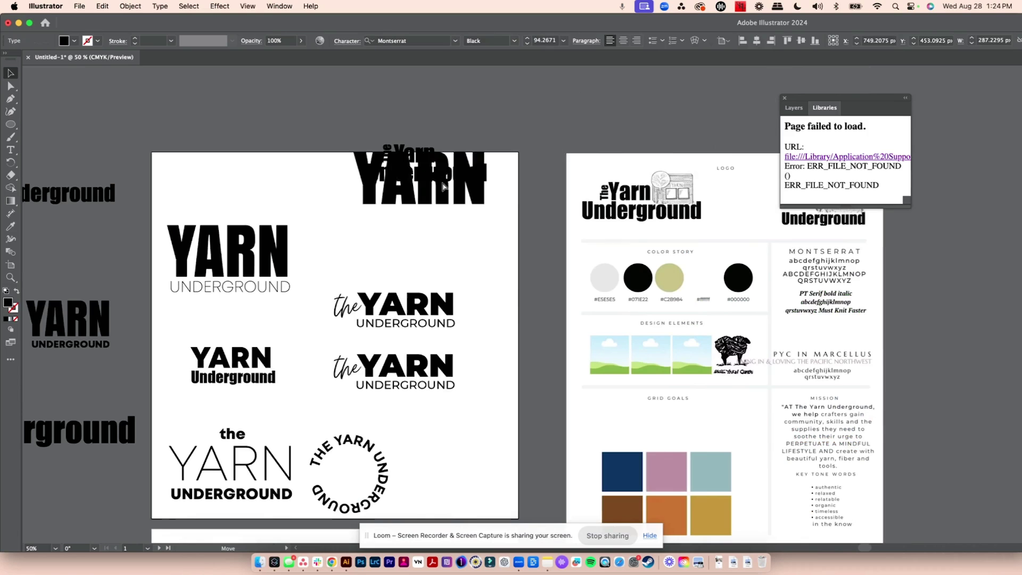
{"action": "left_click_drag", "start_coordinate": [446, 190], "coordinate": [457, 270]}
{"action": "key", "text": "Delete"}
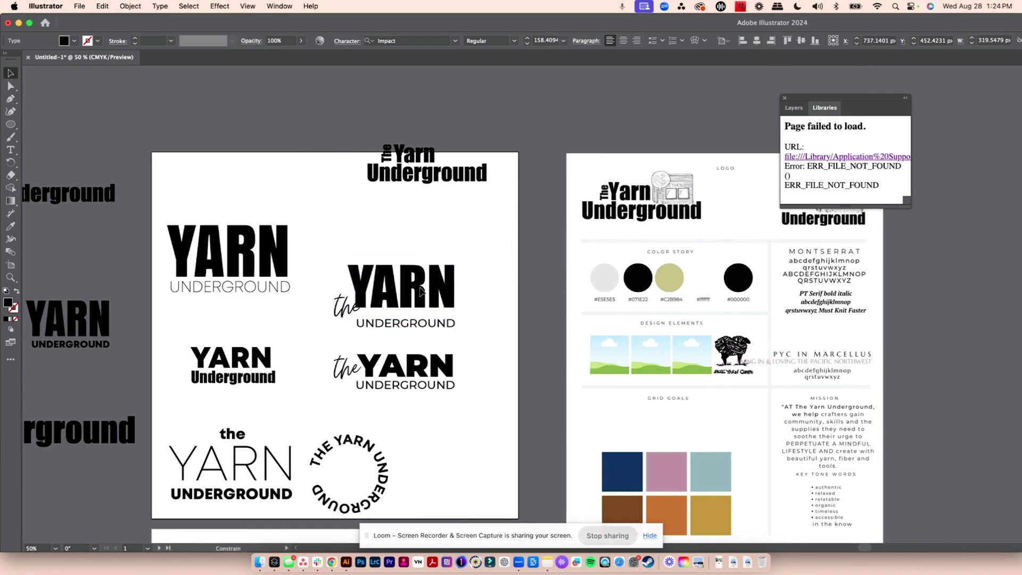
{"action": "left_click_drag", "start_coordinate": [348, 267], "coordinate": [330, 287]}
{"action": "left_click", "coordinate": [367, 250]}
{"action": "left_click", "coordinate": [346, 306]}
{"action": "left_click", "coordinate": [429, 189]}
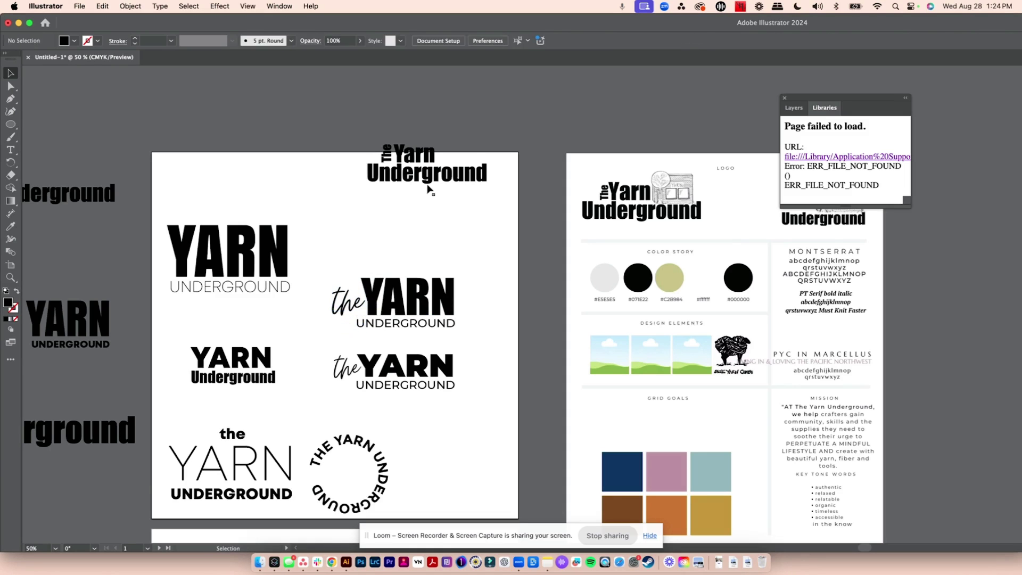
Step: Widen "UNDERGROUND" slightly under the Impact "YARN" and move the whole script wordmark up and to the right
{"action": "left_click", "coordinate": [405, 324]}
{"action": "left_click_drag", "start_coordinate": [356, 319], "coordinate": [349, 317]}
{"action": "left_click", "coordinate": [465, 243]}
{"action": "scroll", "coordinate": [468, 245], "scroll_direction": "down", "scroll_amount": 2}
{"action": "left_click_drag", "start_coordinate": [471, 217], "coordinate": [326, 310]}
{"action": "left_click_drag", "start_coordinate": [429, 279], "coordinate": [452, 247]}
{"action": "left_click", "coordinate": [496, 312]}
{"action": "left_click_drag", "start_coordinate": [481, 306], "coordinate": [396, 313]}
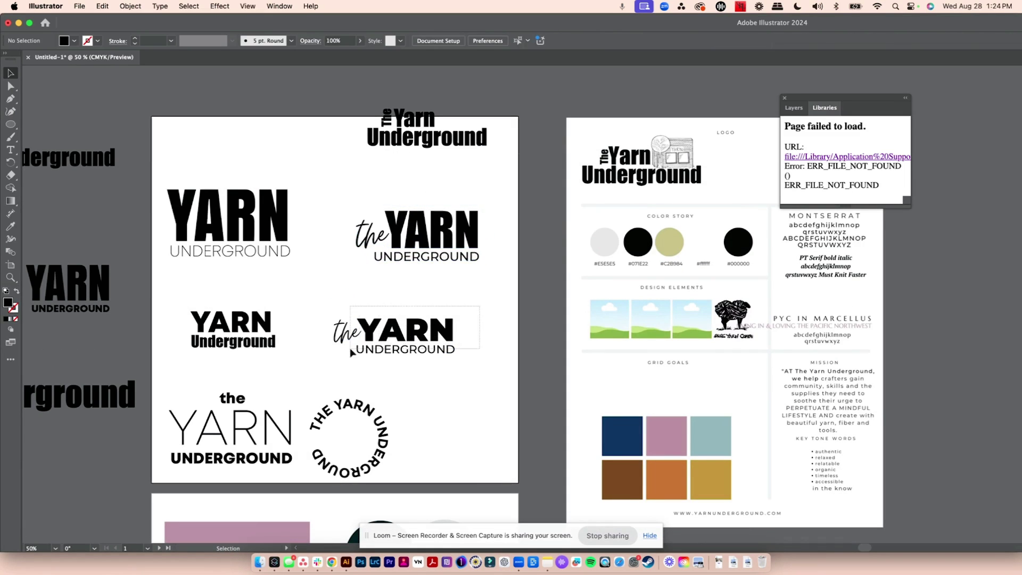
{"action": "left_click_drag", "start_coordinate": [351, 353], "coordinate": [351, 353]}
{"action": "left_click", "coordinate": [477, 303]}
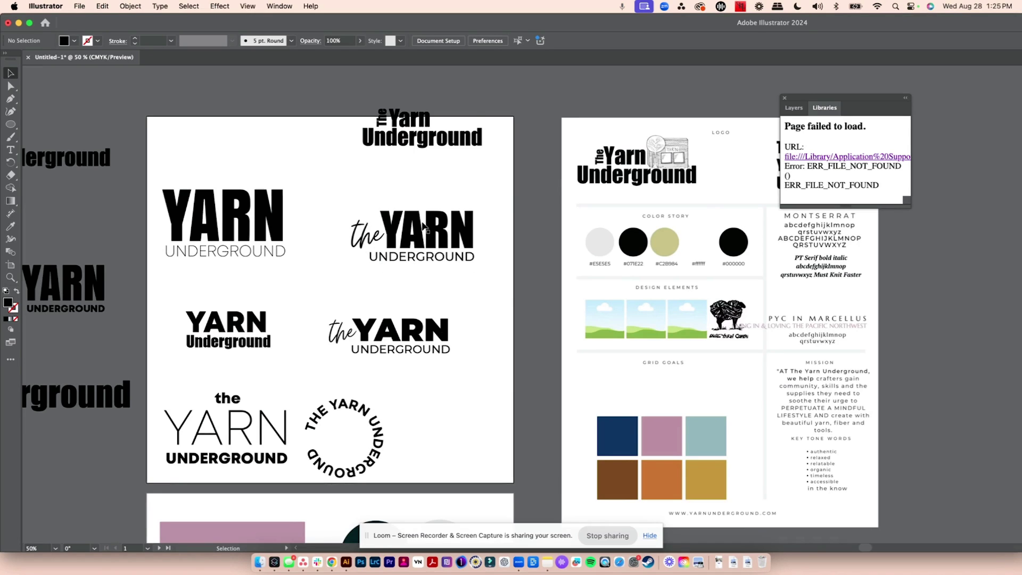
Step: Move "The Yarn Underground" logo to the artboard's top-left corner and the Impact script wordmark to its top-right corner
{"action": "left_click", "coordinate": [389, 130]}
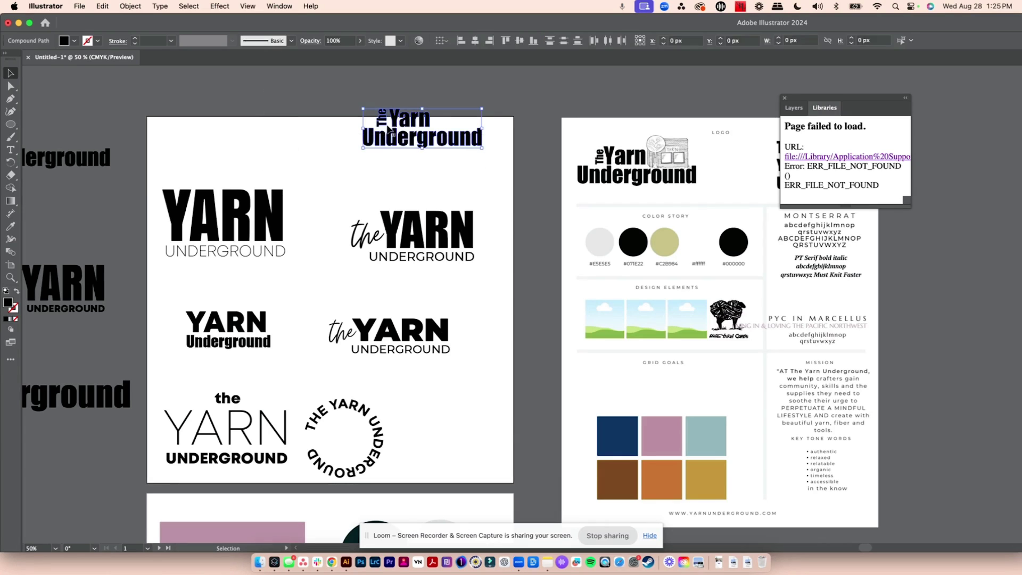
{"action": "left_click_drag", "start_coordinate": [405, 140], "coordinate": [197, 149]}
{"action": "left_click", "coordinate": [416, 164]}
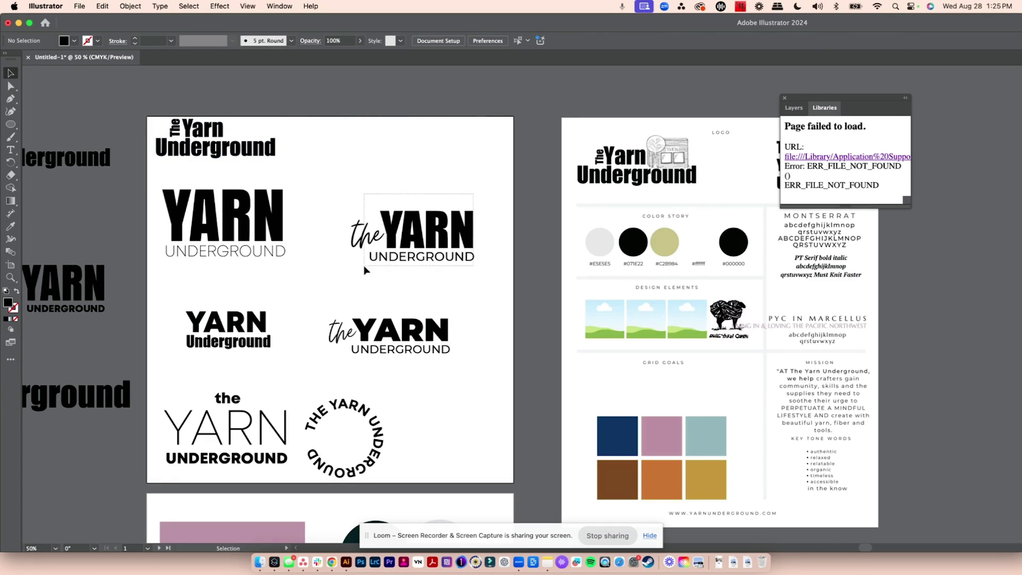
{"action": "left_click_drag", "start_coordinate": [365, 269], "coordinate": [389, 189]}
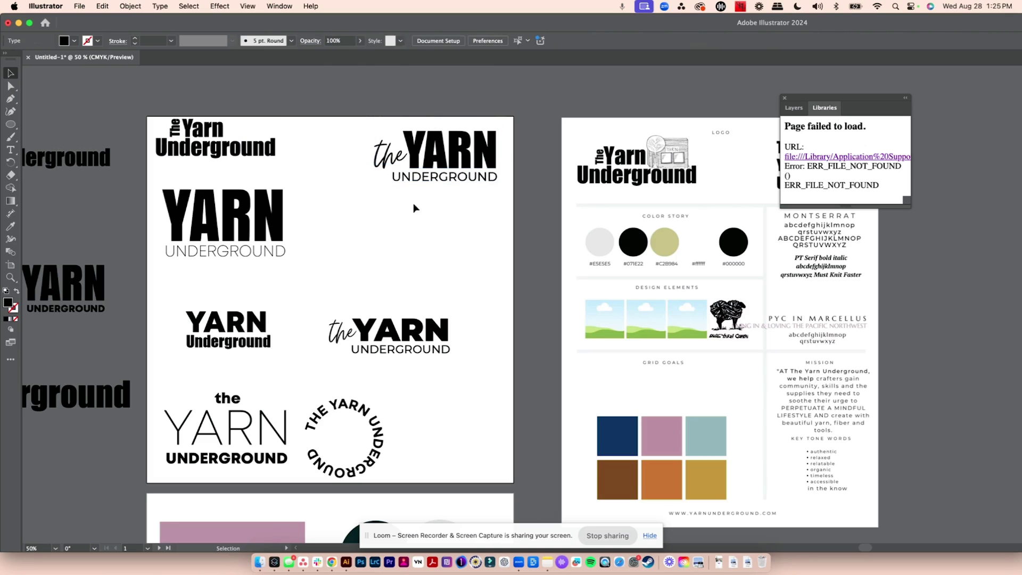
Step: Move the large "YARN UNDERGROUND" wordmark onto the brand board's color swatches and enlarge "The Yarn Underground" logo in the corner
{"action": "left_click_drag", "start_coordinate": [316, 210], "coordinate": [155, 287]}
{"action": "left_click_drag", "start_coordinate": [238, 226], "coordinate": [693, 407]}
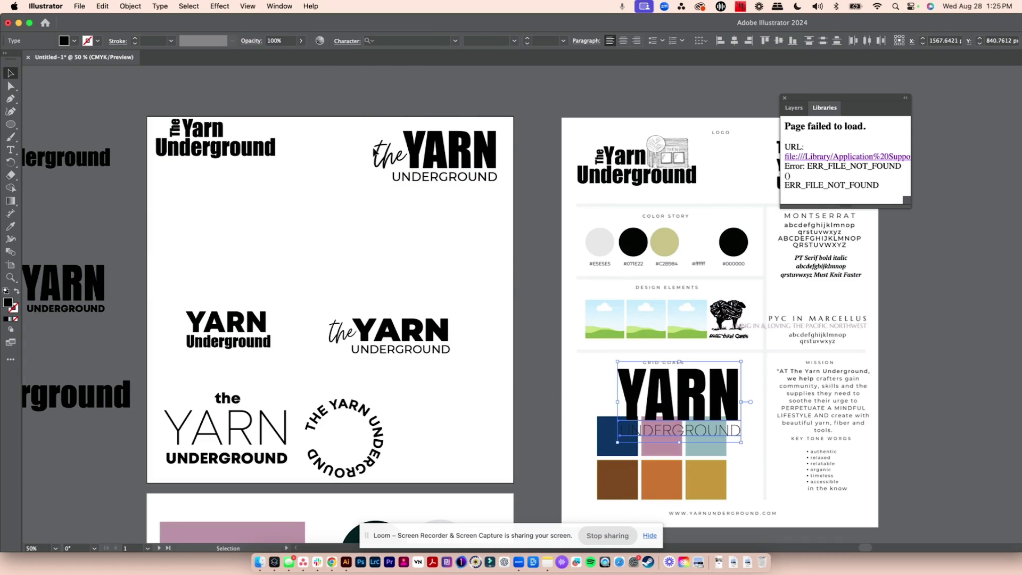
{"action": "left_click", "coordinate": [293, 127]}
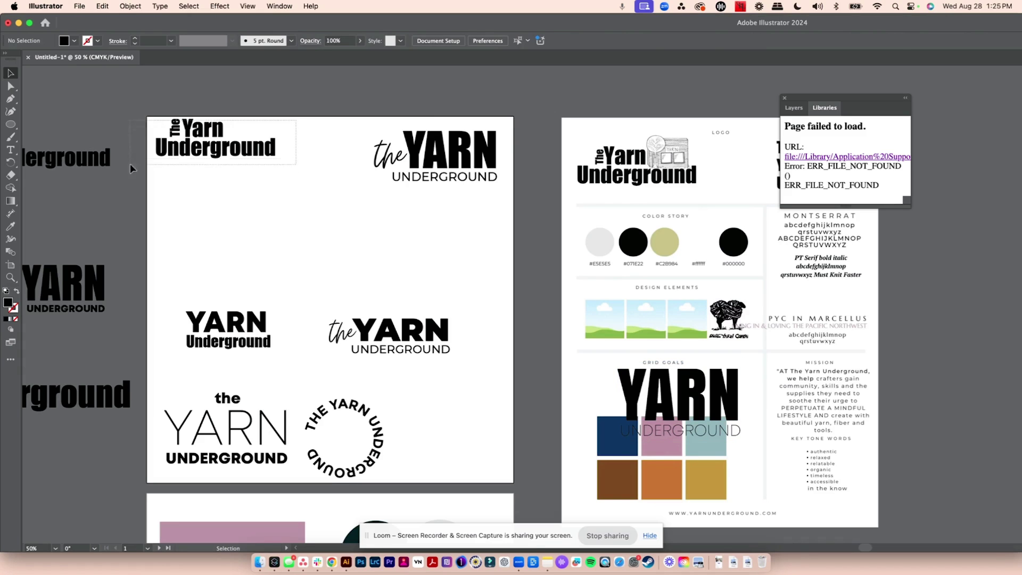
{"action": "left_click_drag", "start_coordinate": [154, 168], "coordinate": [283, 165]}
{"action": "left_click", "coordinate": [337, 158]}
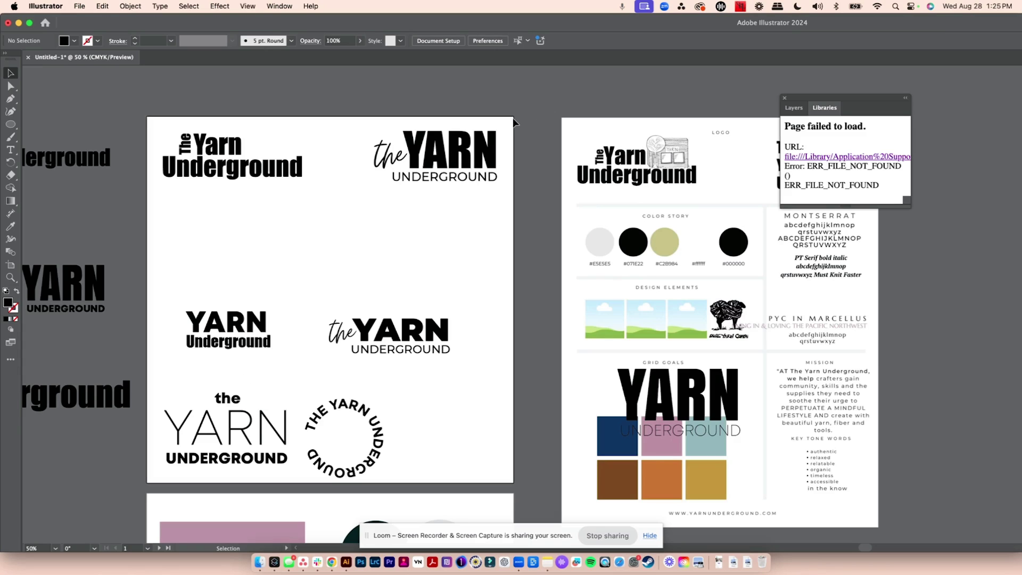
Step: Duplicate the Impact script wordmark and place the copy in the middle of the artboard
{"action": "left_click_drag", "start_coordinate": [272, 378], "coordinate": [215, 485]}
{"action": "left_click", "coordinate": [418, 176]}
{"action": "left_click", "coordinate": [575, 95]}
{"action": "left_click_drag", "start_coordinate": [389, 199], "coordinate": [389, 200]}
{"action": "key", "text": "super+v"}
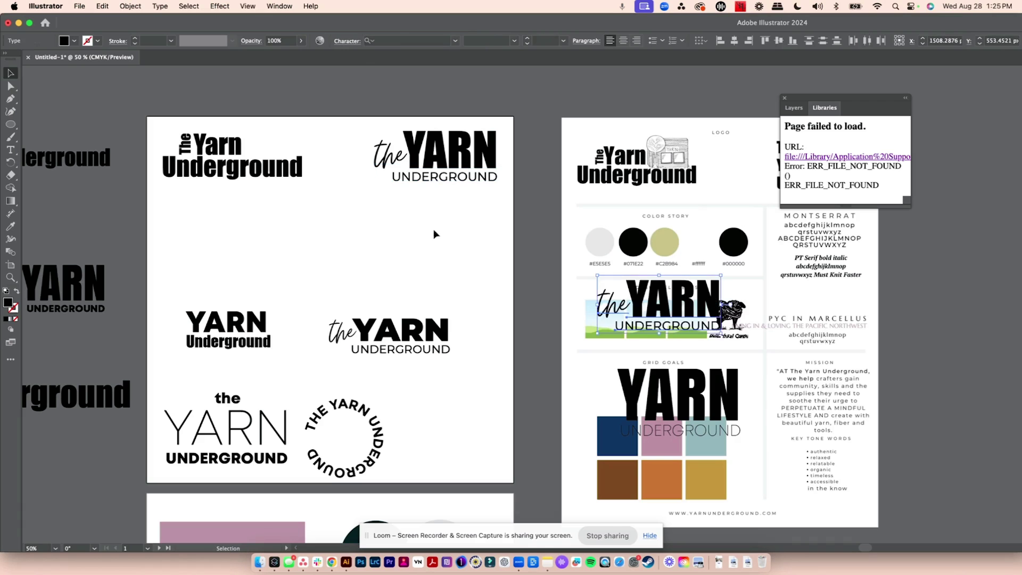
{"action": "left_click_drag", "start_coordinate": [676, 304], "coordinate": [411, 255]}
Step: Stack the copied wordmark with "the" centered above "YARN" and a narrower "UNDERGROUND" below, and place it beneath "The Yarn Underground" logo
{"action": "left_click_drag", "start_coordinate": [350, 255], "coordinate": [411, 217]}
{"action": "left_click", "coordinate": [426, 278]}
{"action": "left_click_drag", "start_coordinate": [352, 285], "coordinate": [367, 284]}
{"action": "left_click", "coordinate": [373, 298]}
{"action": "left_click_drag", "start_coordinate": [411, 217], "coordinate": [411, 222]}
{"action": "left_click", "coordinate": [514, 262]}
{"action": "left_click_drag", "start_coordinate": [490, 217], "coordinate": [340, 302]}
{"action": "left_click_drag", "start_coordinate": [409, 253], "coordinate": [228, 254]}
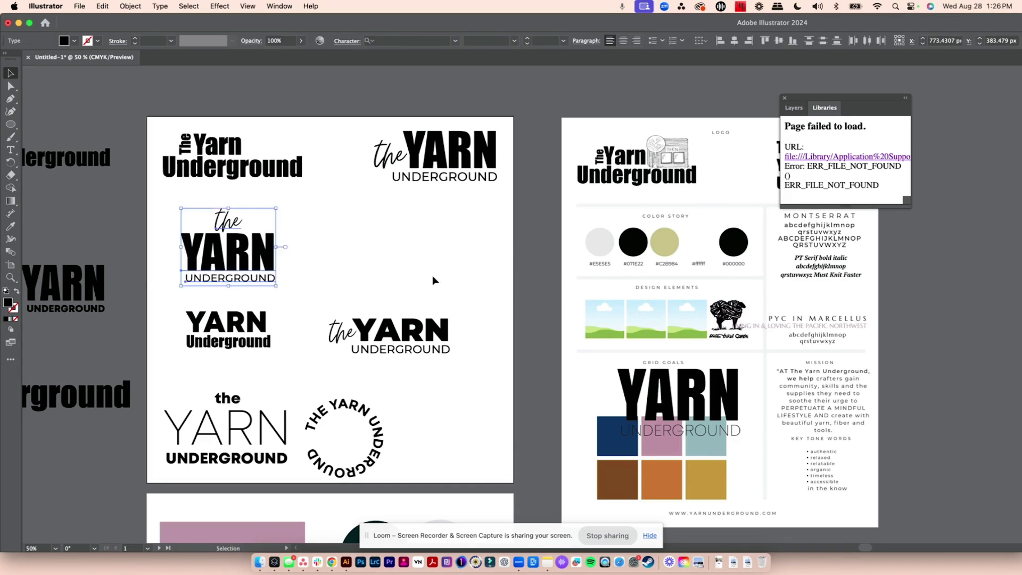
Step: Move the stacked "YARN Underground" wordmark and the Montserrat script wordmark off the artboard onto the lower-left pasteboard
{"action": "left_click_drag", "start_coordinate": [229, 329], "coordinate": [77, 461]}
{"action": "left_click", "coordinate": [483, 218]}
{"action": "left_click_drag", "start_coordinate": [399, 336], "coordinate": [90, 510]}
Step: Move the circular "THE YARN UNDERGROUND" text to the artboard's lower-right corner
{"action": "left_click_drag", "start_coordinate": [346, 407], "coordinate": [439, 233]}
{"action": "left_click", "coordinate": [428, 476]}
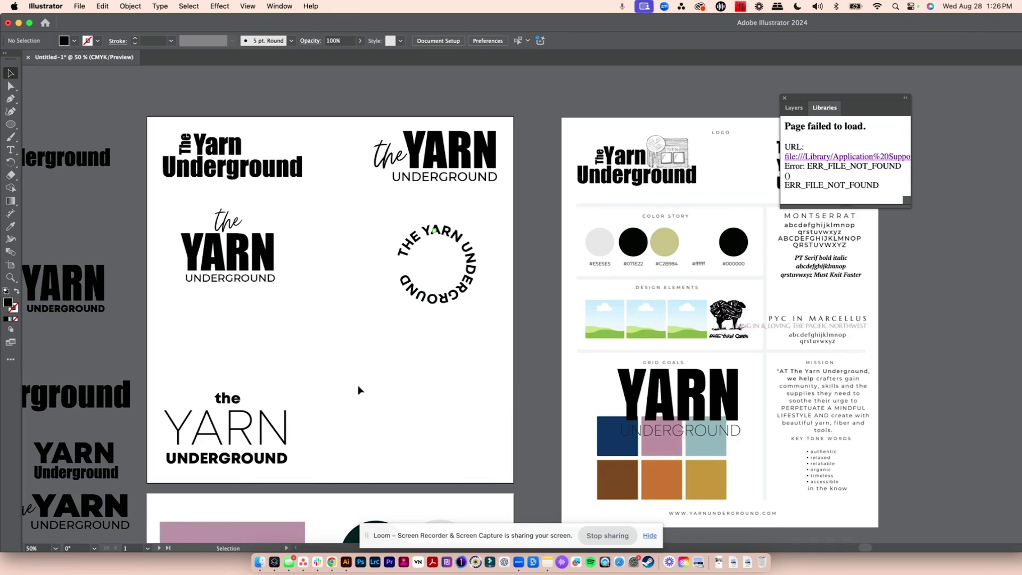
{"action": "left_click_drag", "start_coordinate": [464, 288], "coordinate": [466, 457]}
Step: Duplicate the top-right script wordmark below it, extend the copy's "YARN" to read "YARN UNDERGROUND" and shrink that line
{"action": "left_click_drag", "start_coordinate": [508, 126], "coordinate": [373, 186]}
{"action": "left_click_drag", "start_coordinate": [447, 147], "coordinate": [394, 299], "text": "alt"}
{"action": "double_click", "coordinate": [395, 299]}
{"action": "left_click", "coordinate": [442, 300]}
{"action": "type", "text": "UNDERGROUND"}
{"action": "key", "text": "Escape"}
{"action": "left_click_drag", "start_coordinate": [740, 278], "coordinate": [497, 302], "text": "shift"}
{"action": "left_click_drag", "start_coordinate": [363, 323], "coordinate": [339, 273]}
{"action": "key", "text": "super+shift+a"}
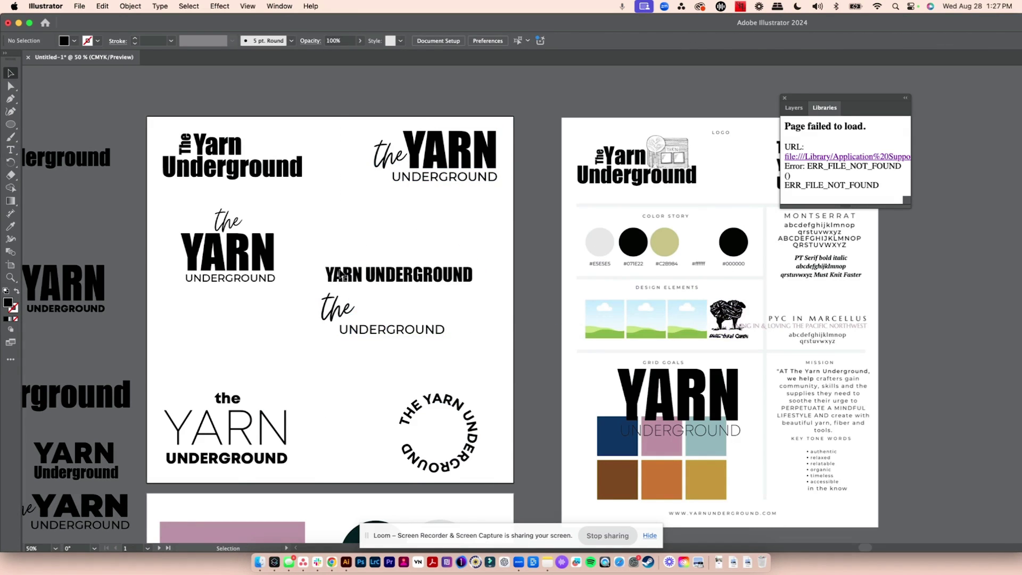
Step: Set the Impact line aside and extend the copied script "the" to read "the Yarn Underground", shrunk to a single small line
{"action": "left_click_drag", "start_coordinate": [466, 281], "coordinate": [522, 368]}
{"action": "left_click_drag", "start_coordinate": [353, 310], "coordinate": [362, 250]}
{"action": "double_click", "coordinate": [362, 250]}
{"action": "type", "text": "Yarn Under"}
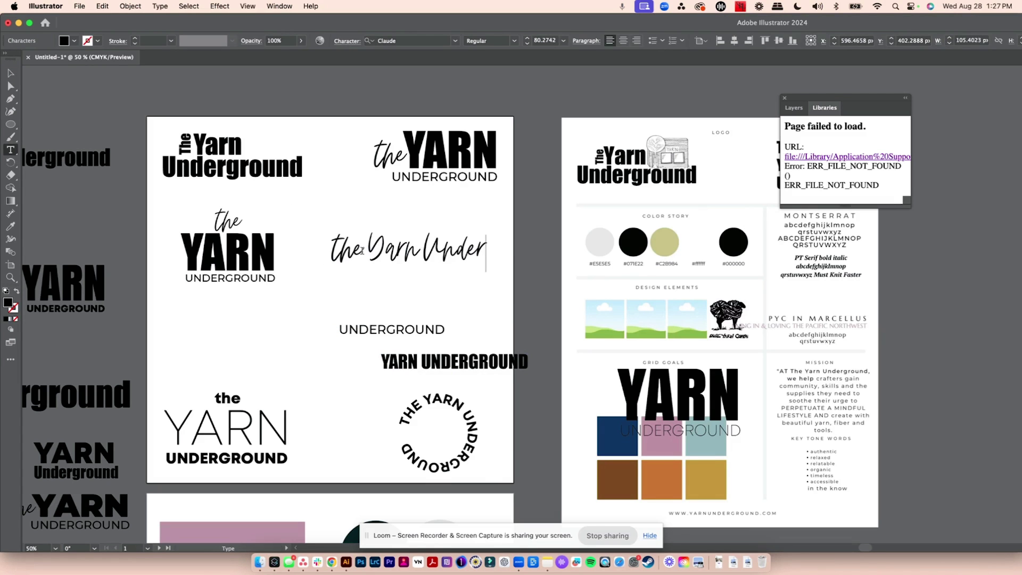
{"action": "type", "text": "ground"}
{"action": "key", "text": "Escape"}
{"action": "left_click_drag", "start_coordinate": [552, 235], "coordinate": [461, 249], "text": "shift"}
{"action": "left_click_drag", "start_coordinate": [426, 259], "coordinate": [441, 248]}
Step: Change the script line to lowercase "the yarn underground" and move it just above the three-line "the YARN UNDERGROUND" wordmark
{"action": "double_click", "coordinate": [375, 247]}
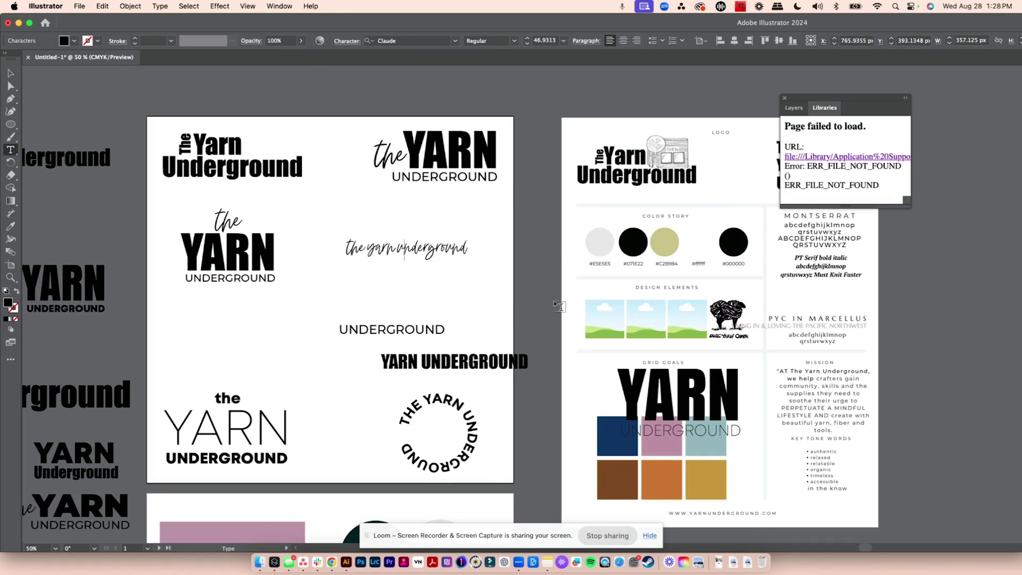
{"action": "key", "text": "Escape"}
{"action": "scroll", "coordinate": [426, 281], "scroll_direction": "right", "scroll_amount": 1}
{"action": "left_click_drag", "start_coordinate": [361, 258], "coordinate": [193, 359]}
{"action": "key", "text": "super+shift+a"}
Step: Shrink "UNDERGROUND" in the top-right script wordmark so it fits the width of "YARN"
{"action": "left_click", "coordinate": [436, 178]}
{"action": "left_click_drag", "start_coordinate": [383, 182], "coordinate": [399, 180], "text": "shift"}
{"action": "key", "text": "super+shift+a"}
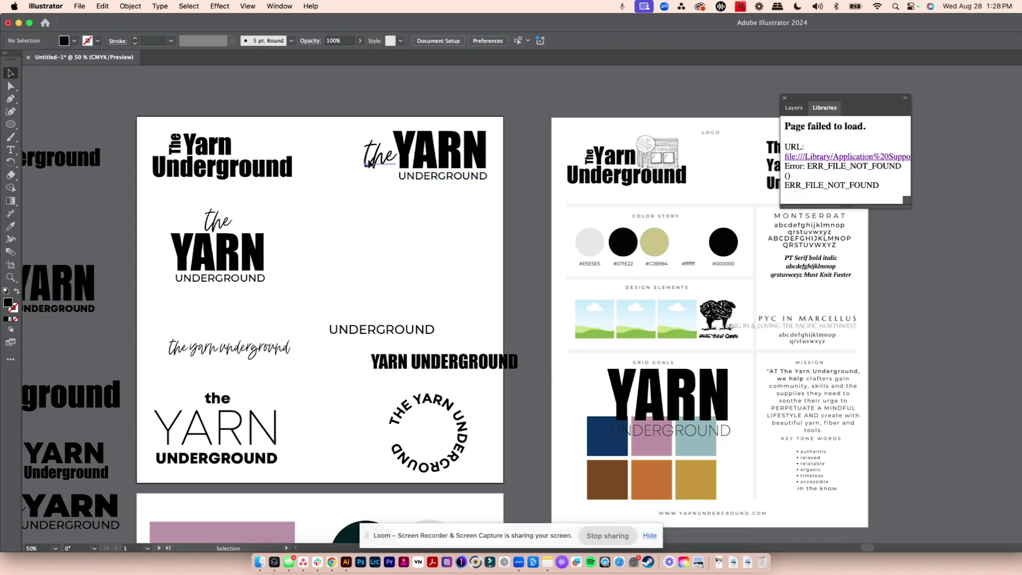
Step: Undo the last two changes
{"action": "left_click", "coordinate": [370, 162]}
{"action": "key", "text": "super+shift+a"}
{"action": "key", "text": "super+z"}
{"action": "key", "text": "super+z"}
{"action": "left_click", "coordinate": [476, 226]}
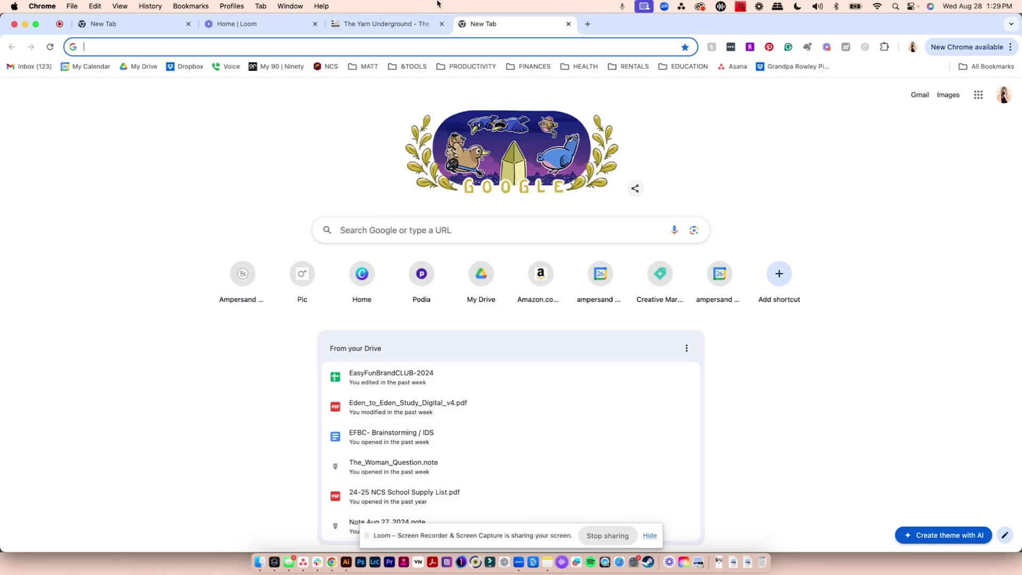
Step: Switch to Chrome, open vectorstock.com and search for "yarn ball" vectors
{"action": "type", "text": "ve"}
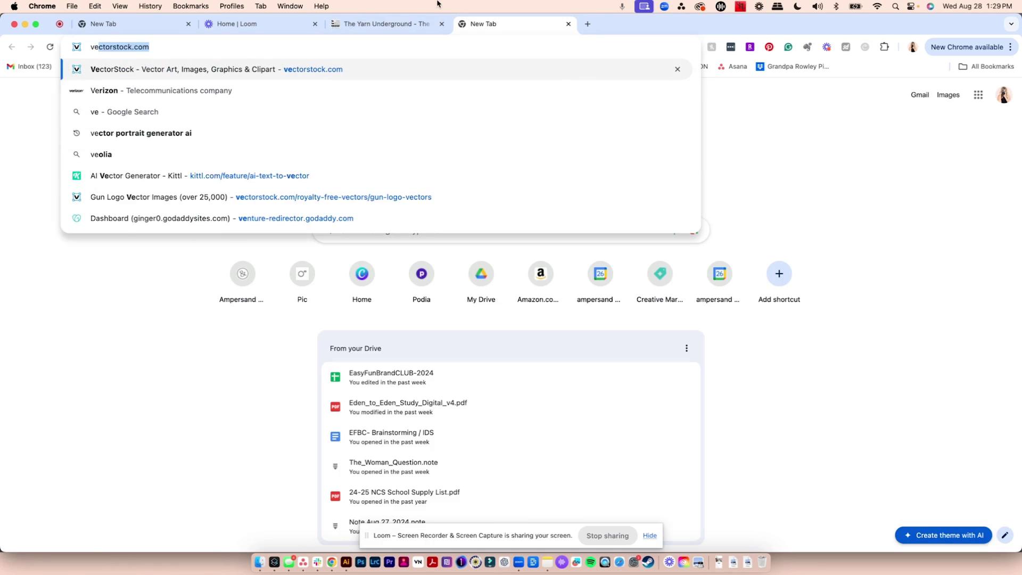
{"action": "type", "text": "ctorstock"}
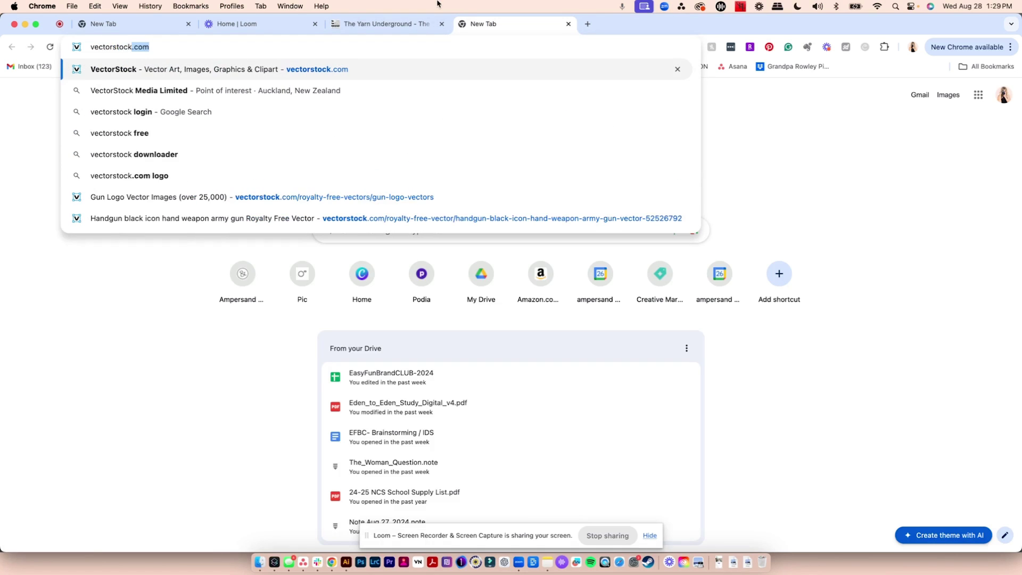
{"action": "key", "text": "Return"}
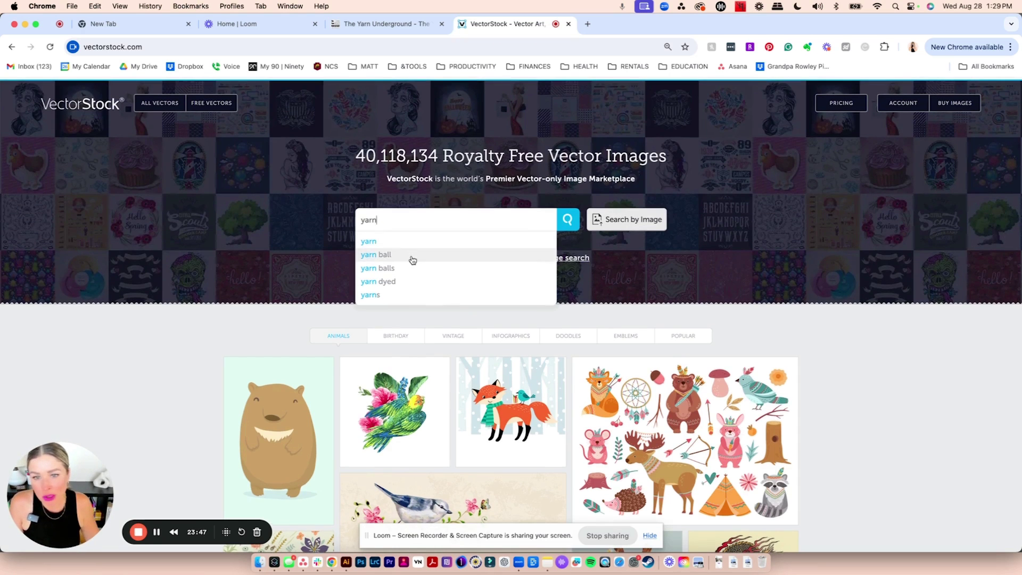
{"action": "left_click", "coordinate": [487, 254]}
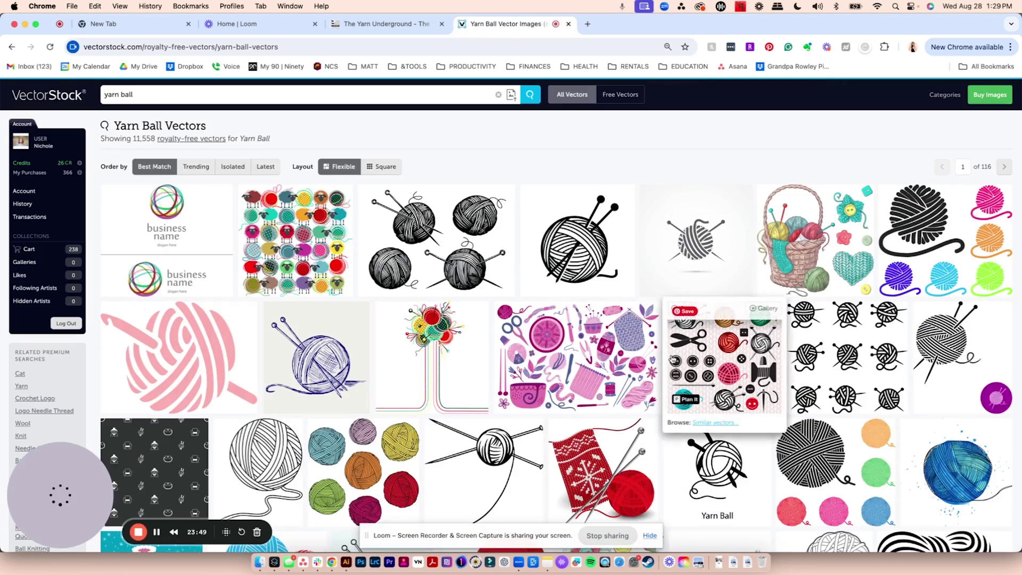
Step: Browse the yarn ball vector results for simple black illustrations with knitting needles
{"action": "mouse_move", "coordinate": [602, 366]}
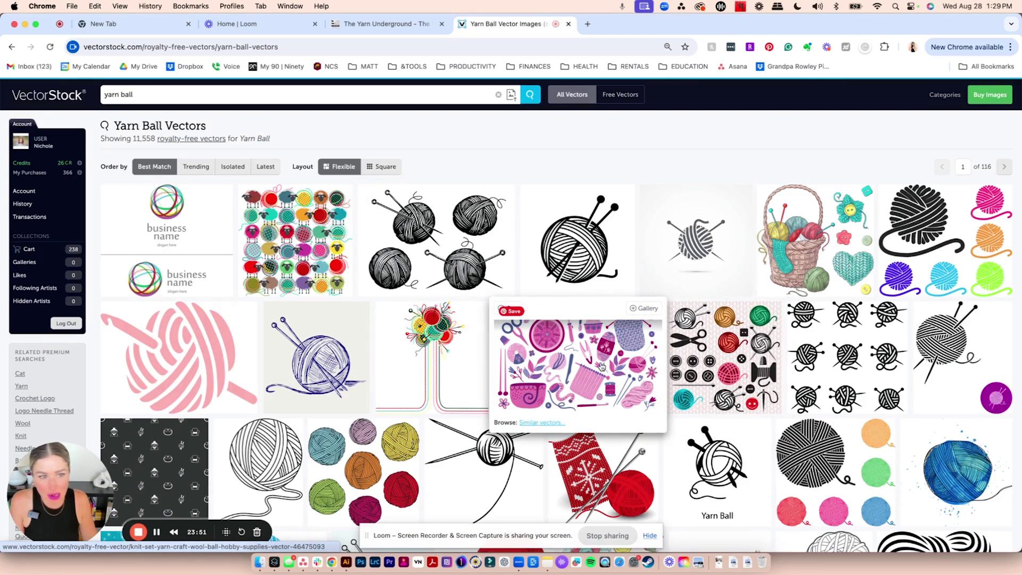
{"action": "scroll", "coordinate": [602, 367], "scroll_direction": "down", "scroll_amount": 3}
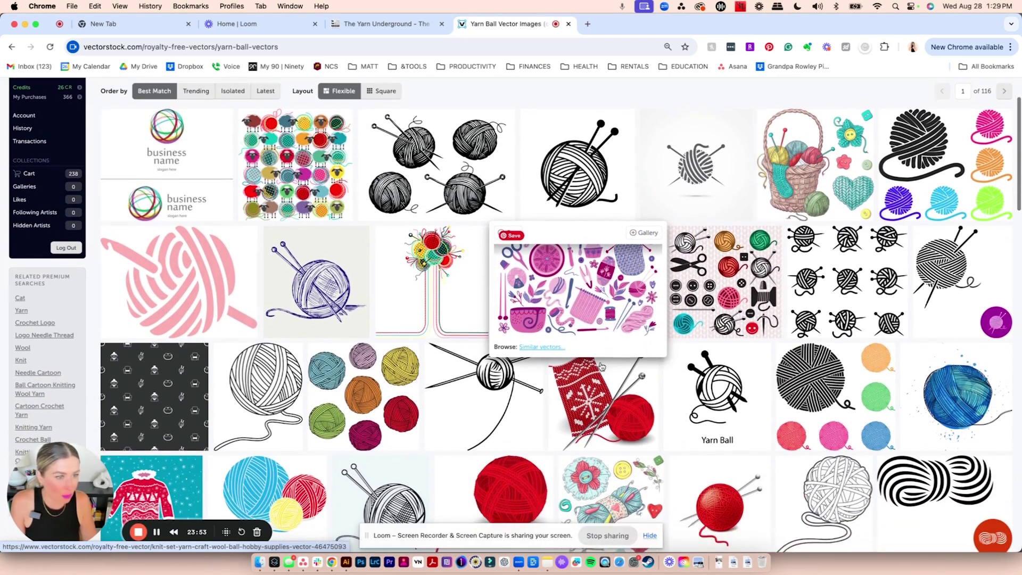
{"action": "scroll", "coordinate": [603, 367], "scroll_direction": "down", "scroll_amount": 1}
{"action": "mouse_move", "coordinate": [759, 420]}
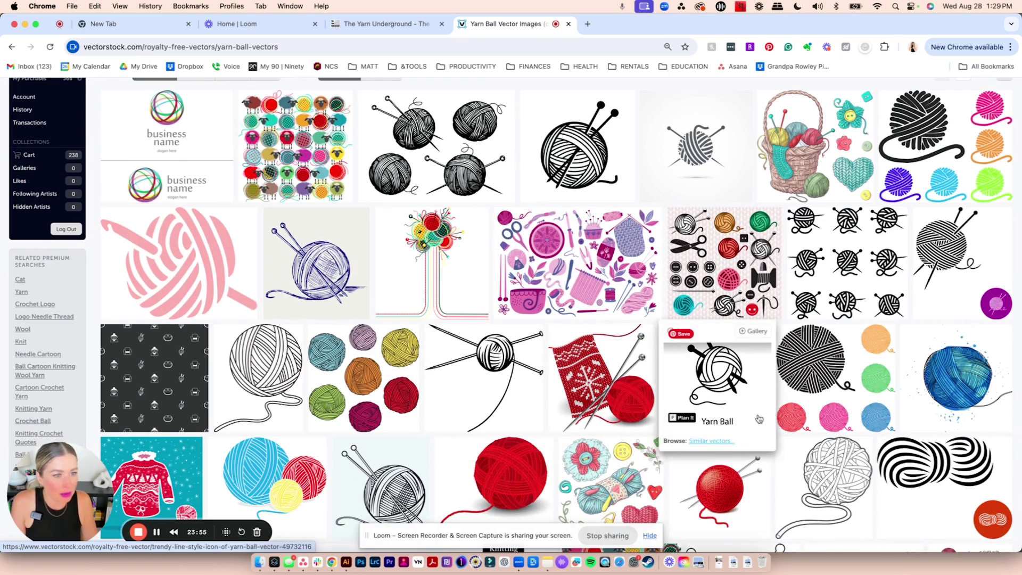
{"action": "mouse_move", "coordinate": [843, 239]}
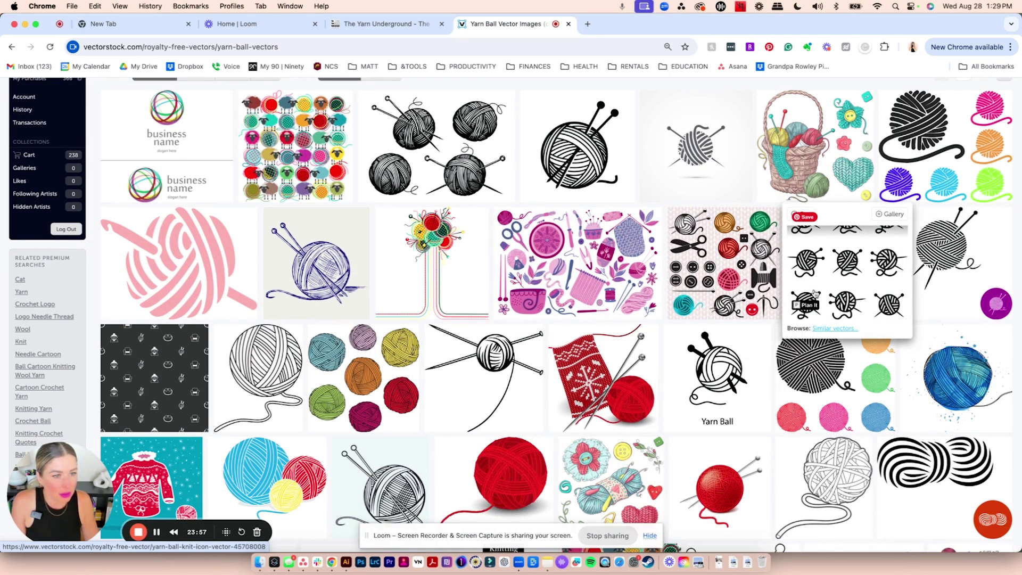
{"action": "mouse_move", "coordinate": [655, 387]}
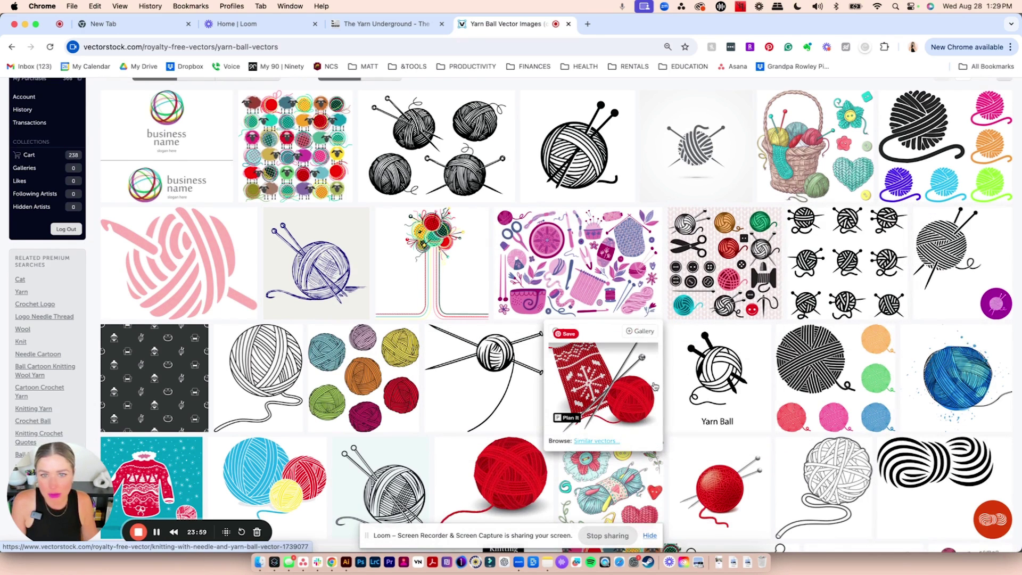
{"action": "scroll", "coordinate": [655, 387], "scroll_direction": "up", "scroll_amount": 2}
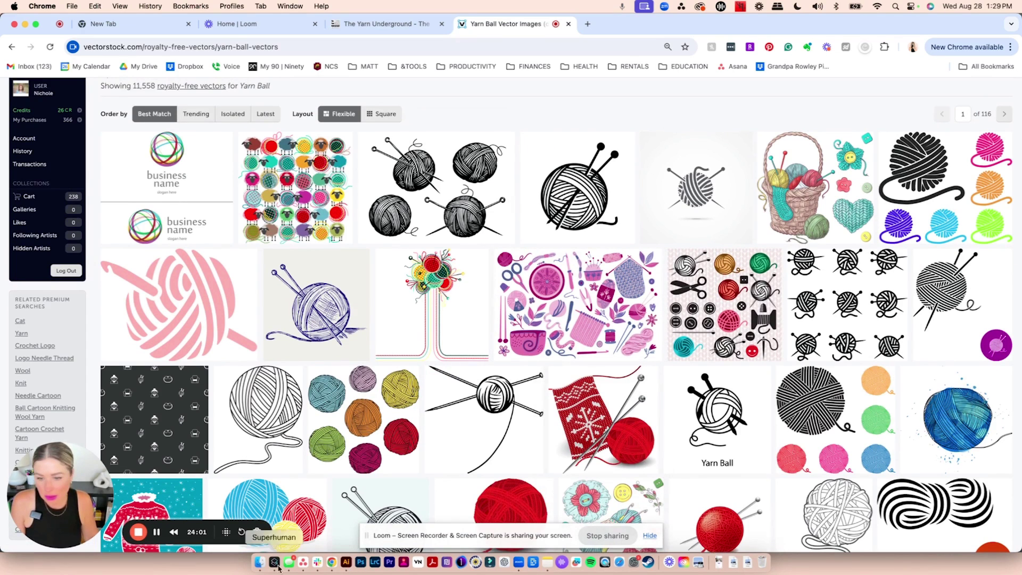
Step: Switch to Finder and preview "orange yarn ball pre2016.jpg" in the YARN UNDERGROUND client folder
{"action": "left_click", "coordinate": [260, 565]}
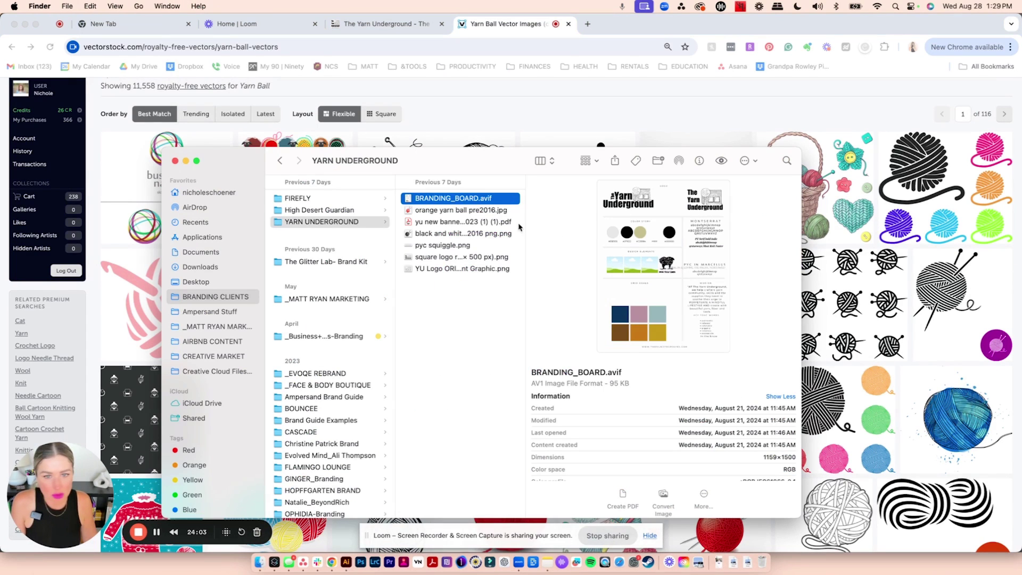
{"action": "left_click", "coordinate": [474, 211]}
{"action": "left_click_drag", "start_coordinate": [697, 153], "coordinate": [0, 144]}
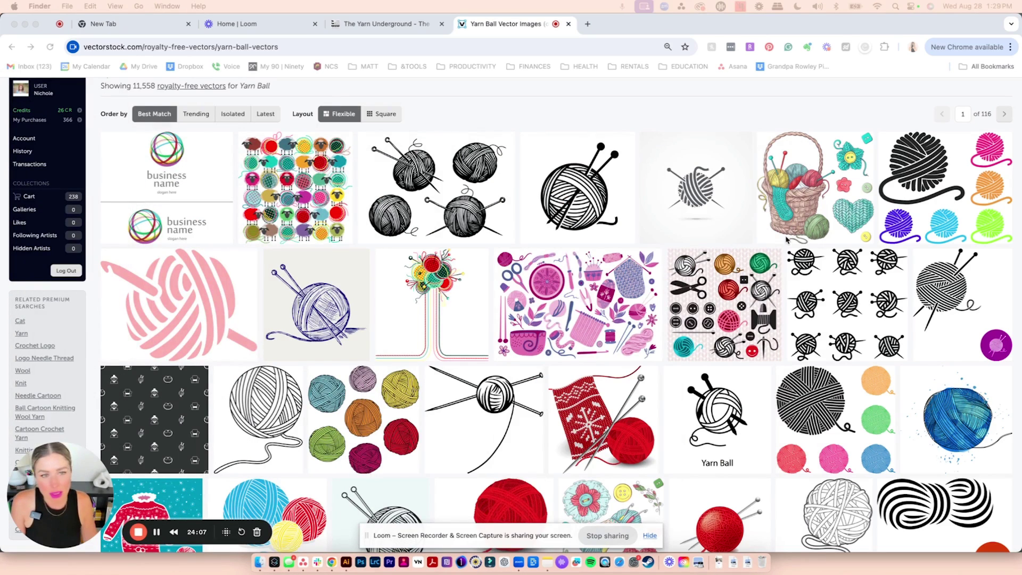
Step: Browse the rest of the first page of VectorStock results for a suitable yarn ball illustration
{"action": "scroll", "coordinate": [605, 312], "scroll_direction": "down", "scroll_amount": 2}
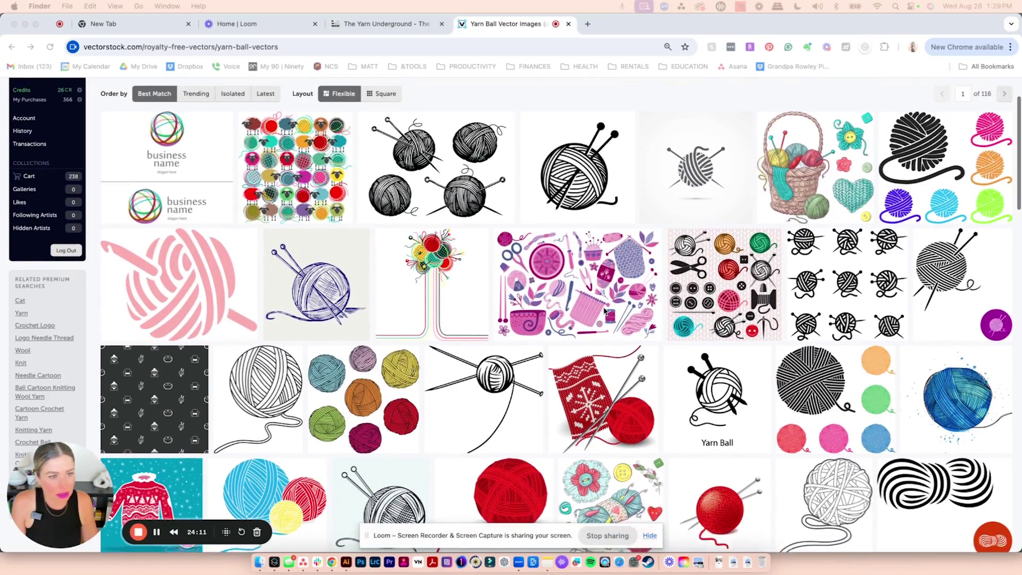
{"action": "scroll", "coordinate": [605, 312], "scroll_direction": "down", "scroll_amount": 5}
{"action": "scroll", "coordinate": [605, 312], "scroll_direction": "down", "scroll_amount": 10}
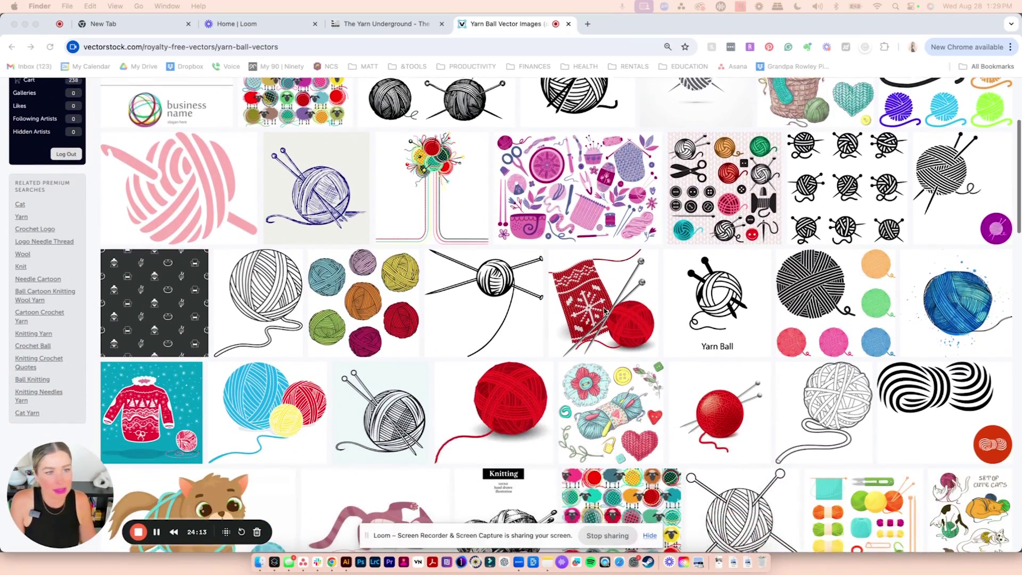
{"action": "scroll", "coordinate": [605, 311], "scroll_direction": "down", "scroll_amount": 15}
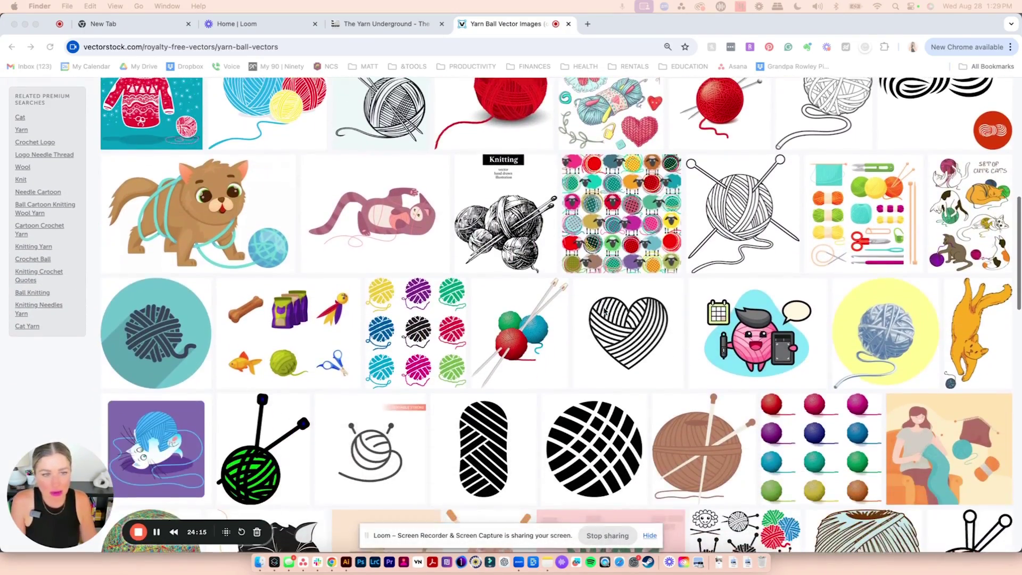
{"action": "scroll", "coordinate": [605, 312], "scroll_direction": "down", "scroll_amount": 9}
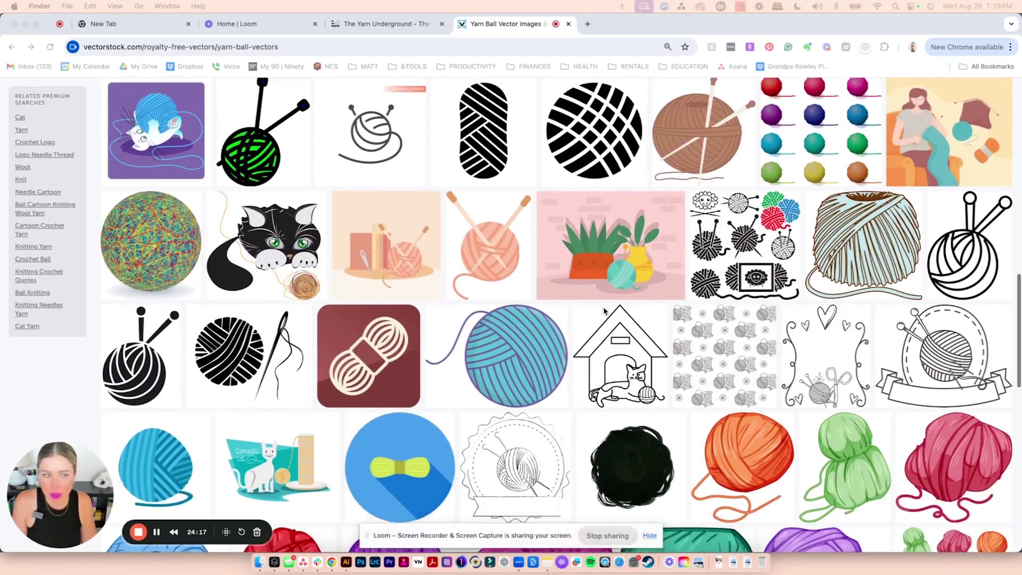
{"action": "scroll", "coordinate": [605, 312], "scroll_direction": "down", "scroll_amount": 20}
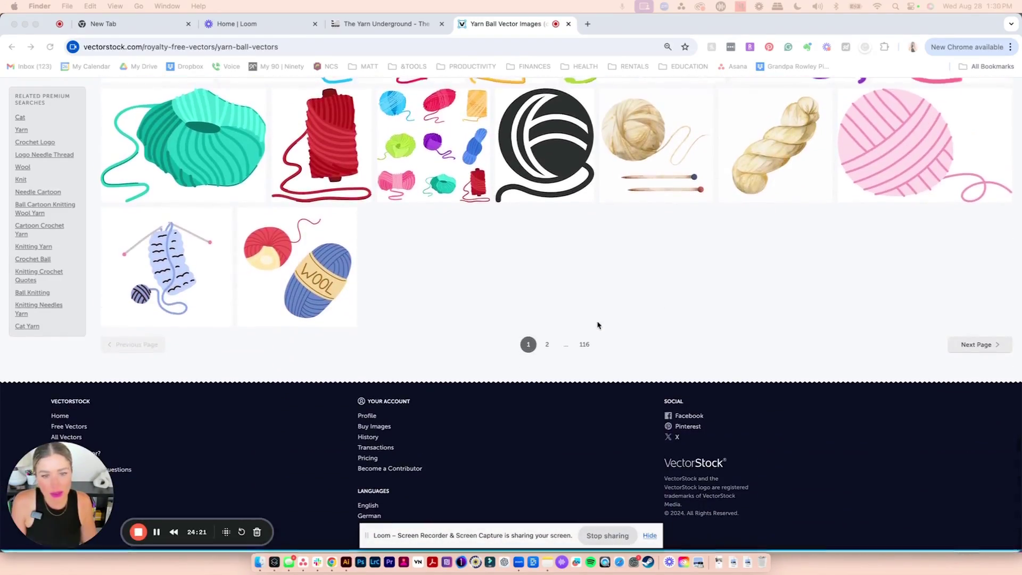
Step: Go to page 2 of the yarn ball results and examine its black line-art illustrations
{"action": "left_click", "coordinate": [531, 349]}
{"action": "left_click", "coordinate": [546, 347]}
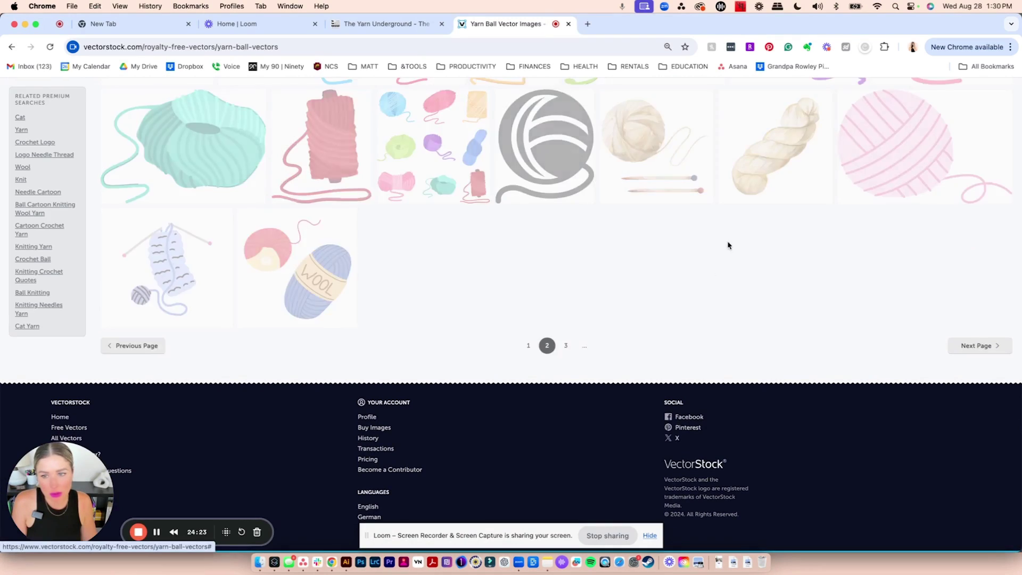
{"action": "scroll", "coordinate": [657, 185], "scroll_direction": "down", "scroll_amount": 5}
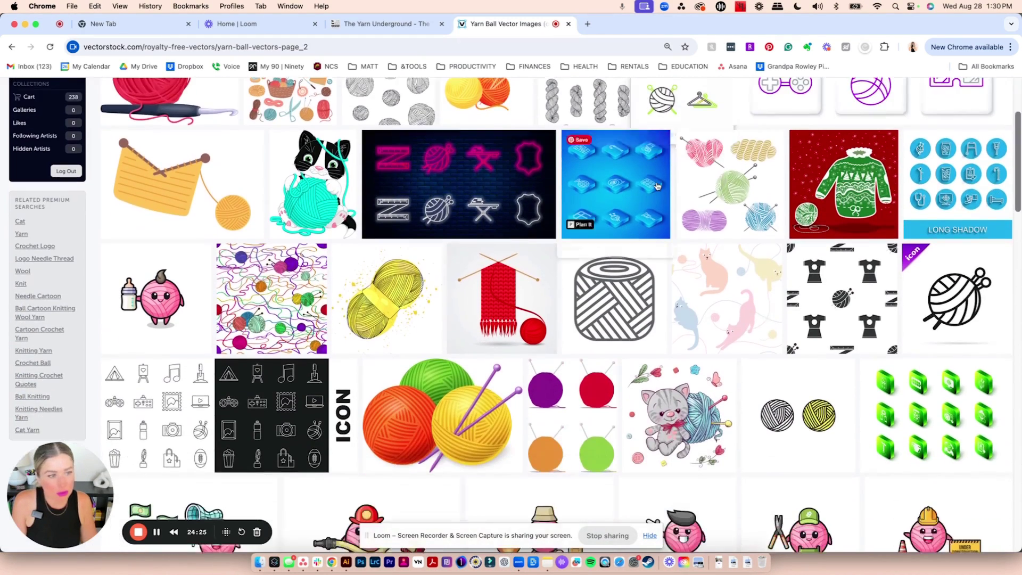
{"action": "scroll", "coordinate": [658, 185], "scroll_direction": "up", "scroll_amount": 3}
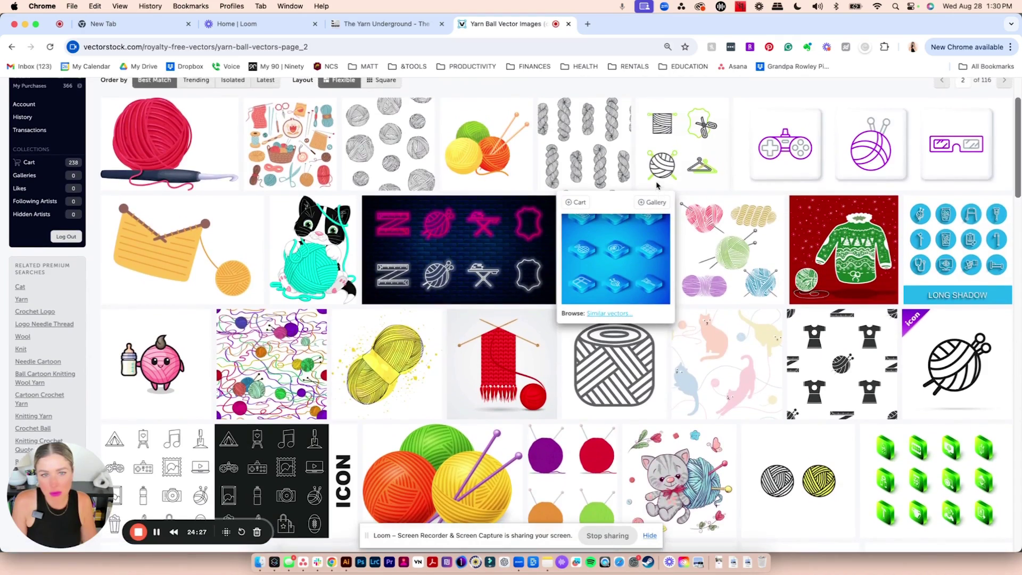
{"action": "scroll", "coordinate": [655, 186], "scroll_direction": "down", "scroll_amount": 10}
{"action": "scroll", "coordinate": [646, 221], "scroll_direction": "down", "scroll_amount": 3}
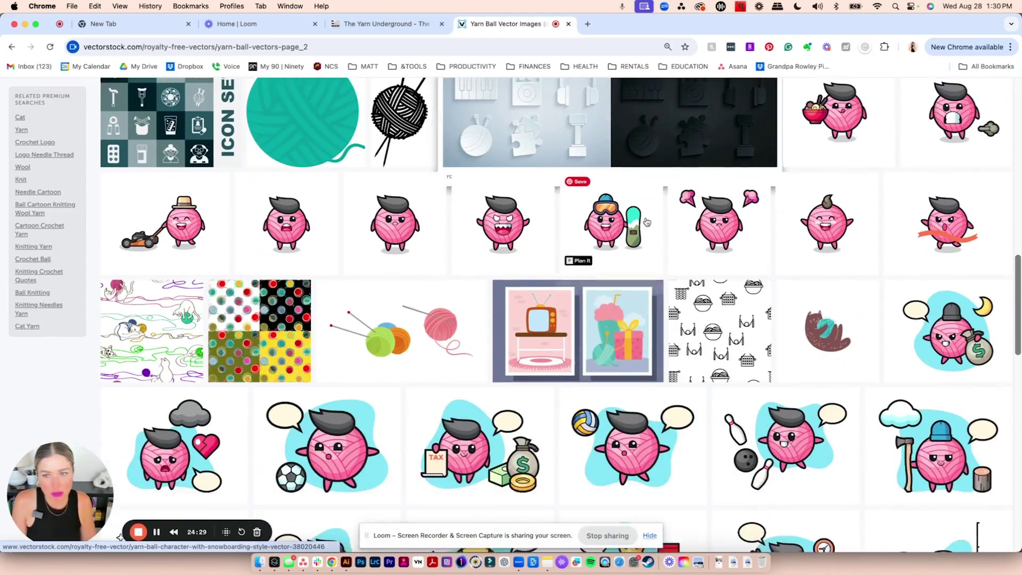
{"action": "scroll", "coordinate": [646, 221], "scroll_direction": "up", "scroll_amount": 2}
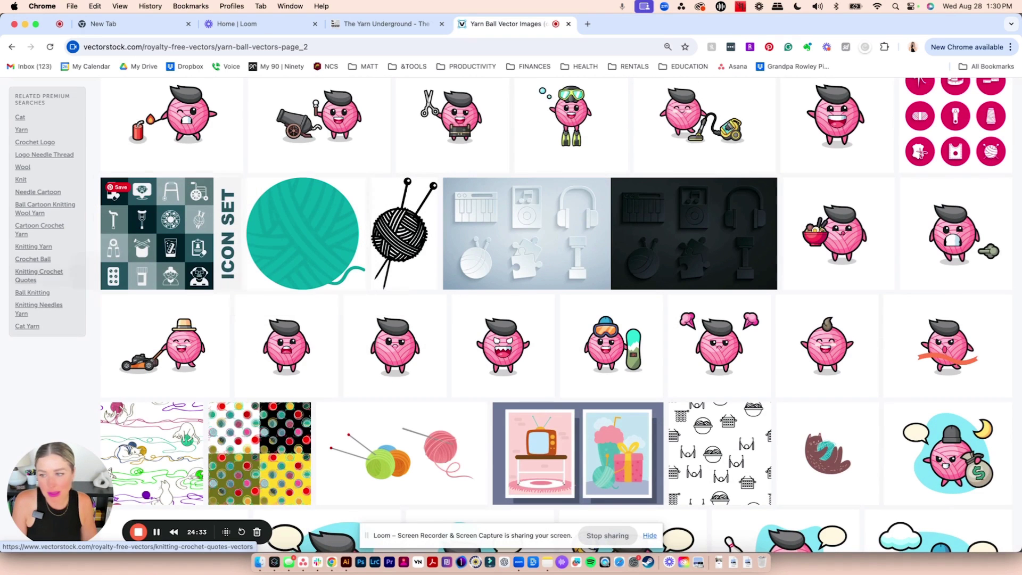
{"action": "left_click_drag", "start_coordinate": [34, 5], "coordinate": [0, 159]}
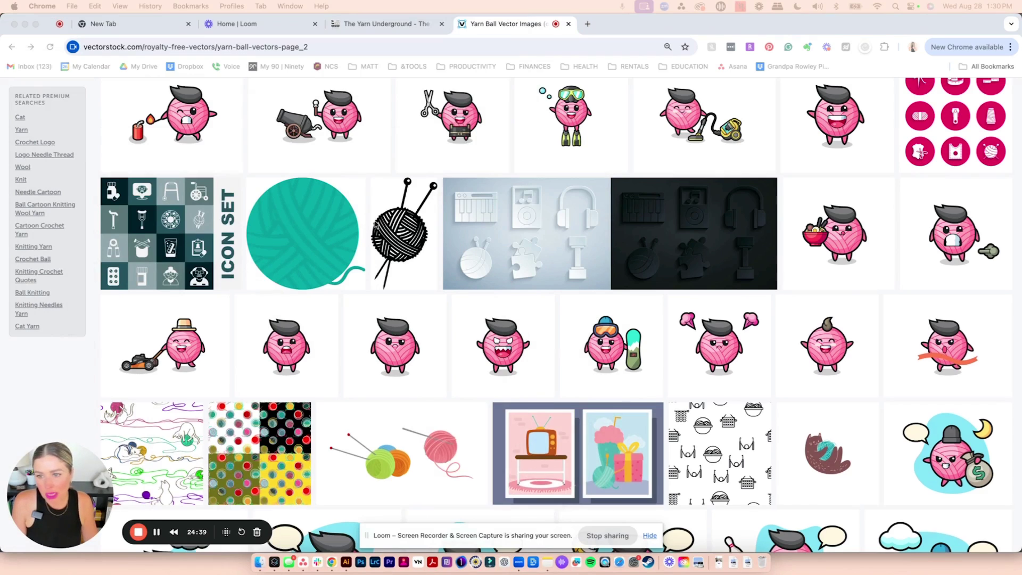
{"action": "scroll", "coordinate": [375, 224], "scroll_direction": "down", "scroll_amount": 20}
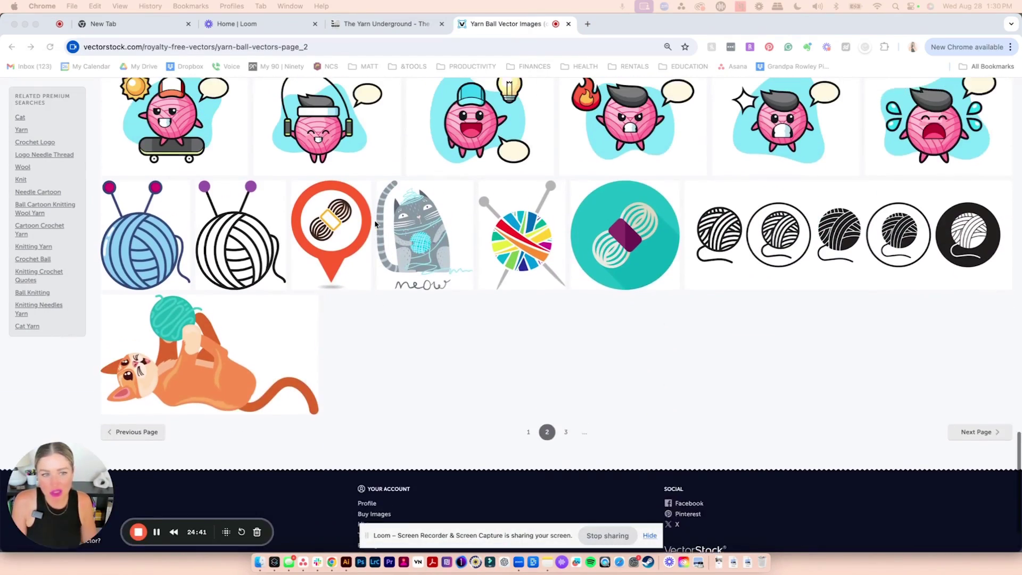
{"action": "scroll", "coordinate": [374, 225], "scroll_direction": "up", "scroll_amount": 3}
{"action": "scroll", "coordinate": [628, 424], "scroll_direction": "down", "scroll_amount": 1}
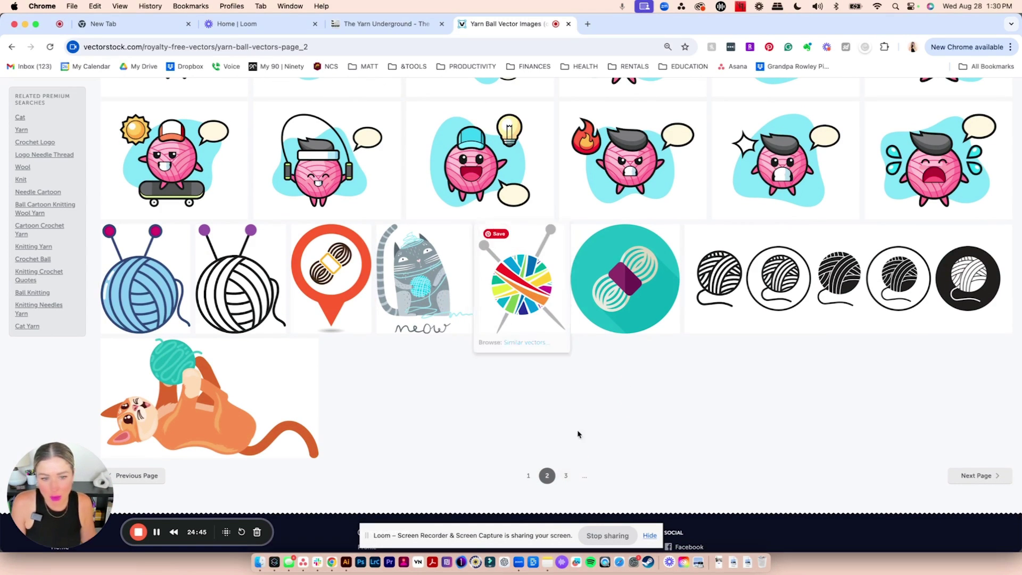
Step: Go to page 3 of the yarn ball results and look through its icons and illustrations
{"action": "left_click", "coordinate": [566, 476]}
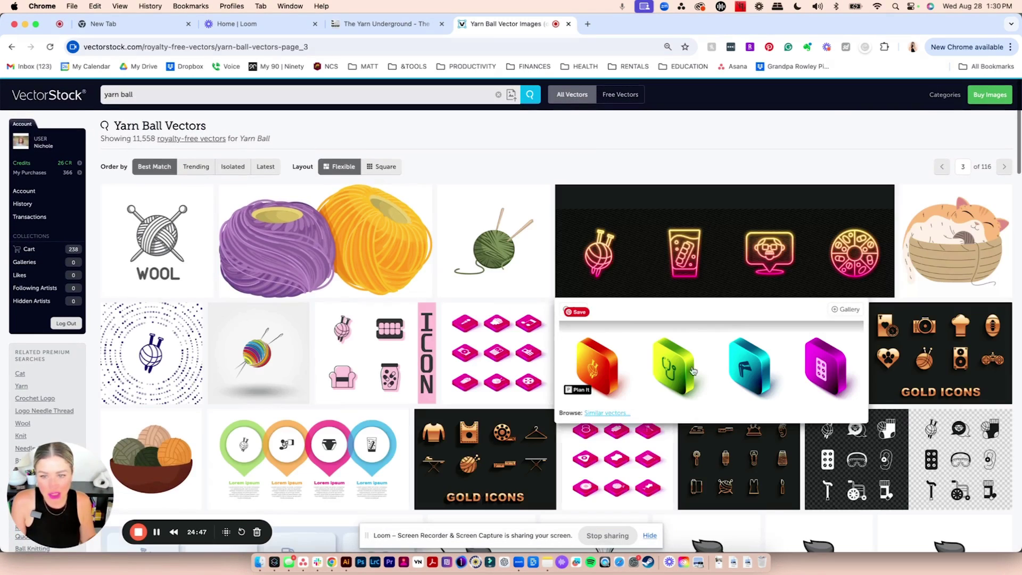
{"action": "scroll", "coordinate": [814, 285], "scroll_direction": "down", "scroll_amount": 6}
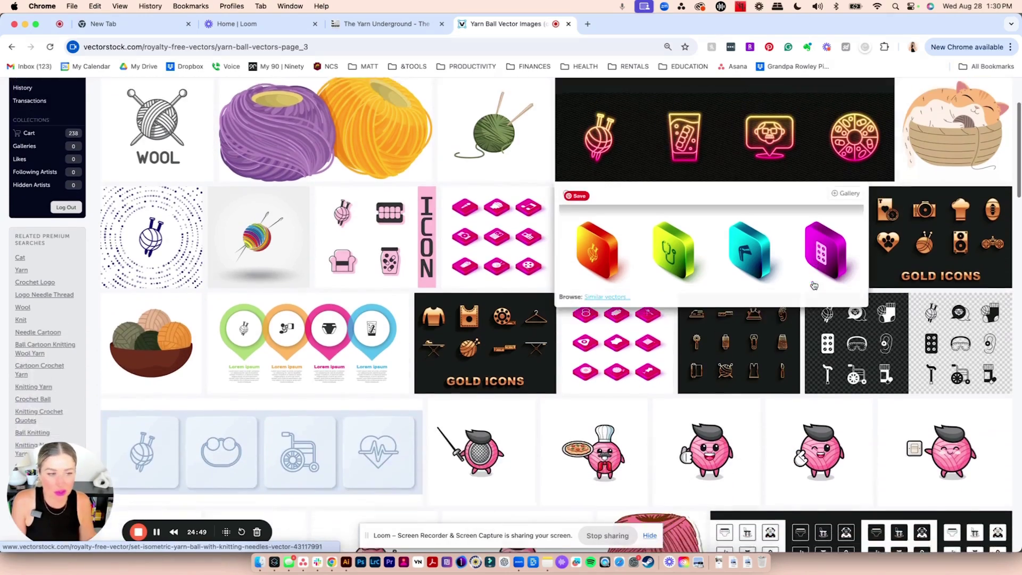
{"action": "scroll", "coordinate": [813, 284], "scroll_direction": "down", "scroll_amount": 10}
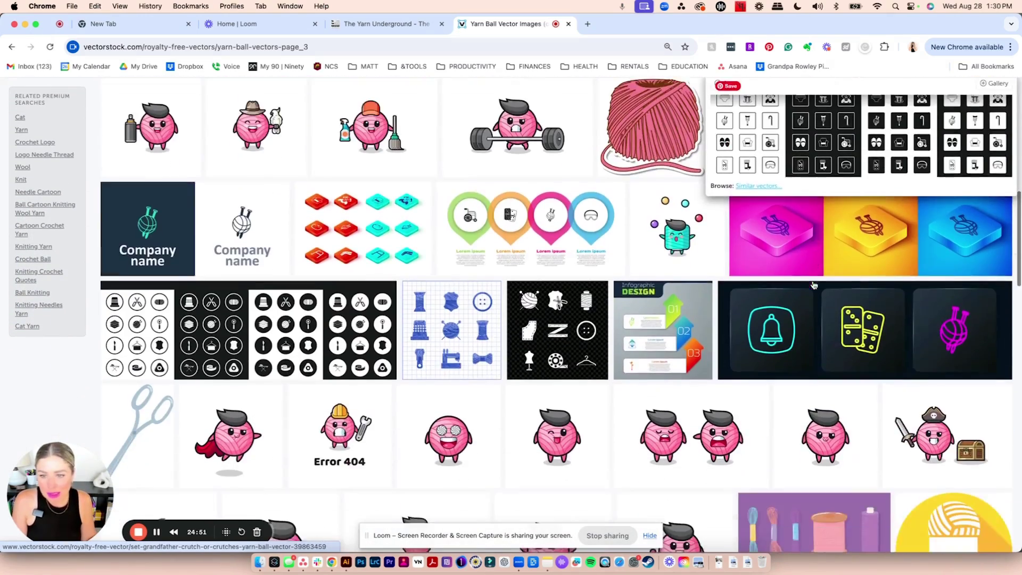
{"action": "scroll", "coordinate": [814, 284], "scroll_direction": "down", "scroll_amount": 3}
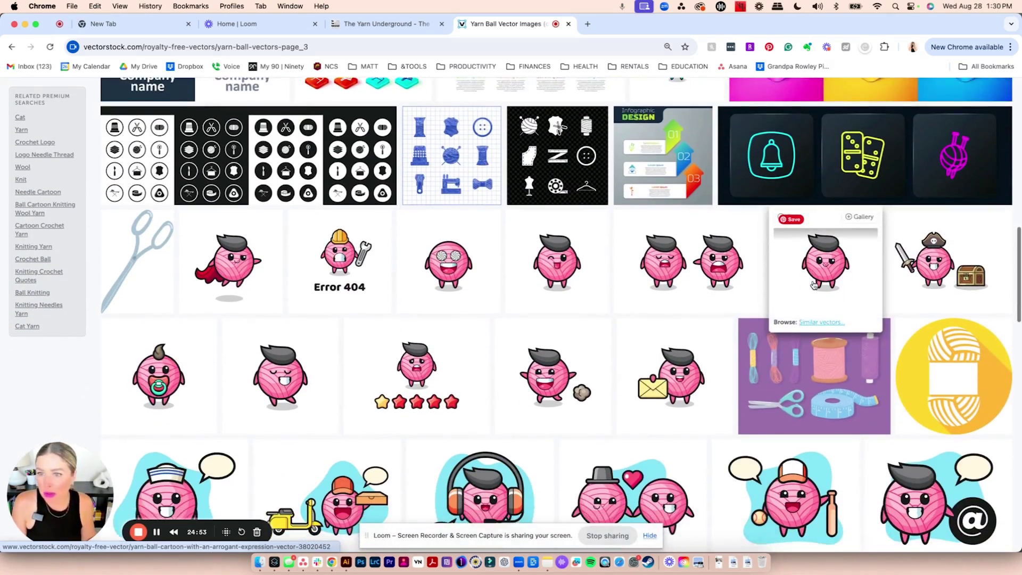
{"action": "scroll", "coordinate": [814, 285], "scroll_direction": "up", "scroll_amount": 3}
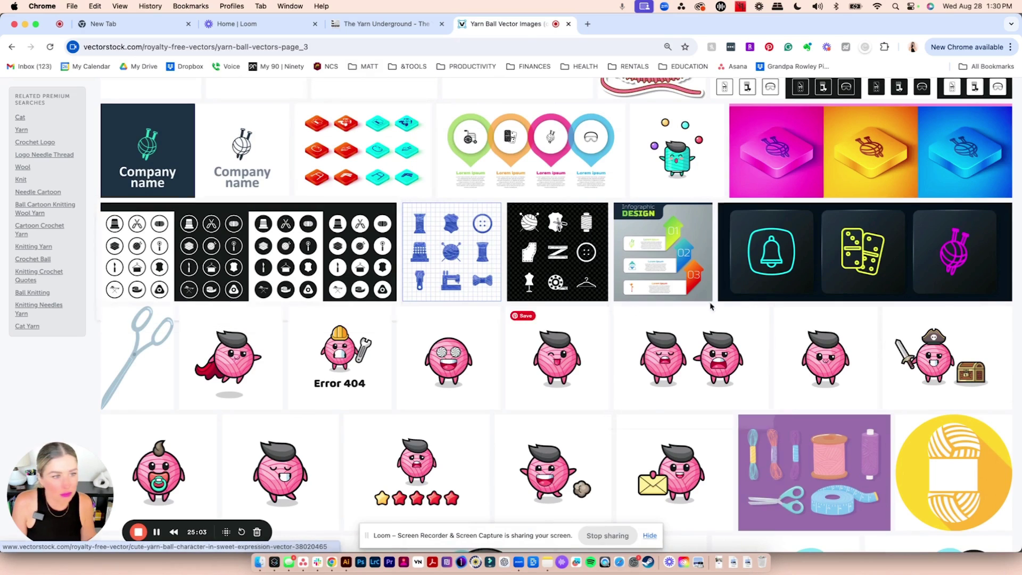
{"action": "scroll", "coordinate": [810, 368], "scroll_direction": "down", "scroll_amount": 1}
{"action": "scroll", "coordinate": [806, 375], "scroll_direction": "down", "scroll_amount": 15}
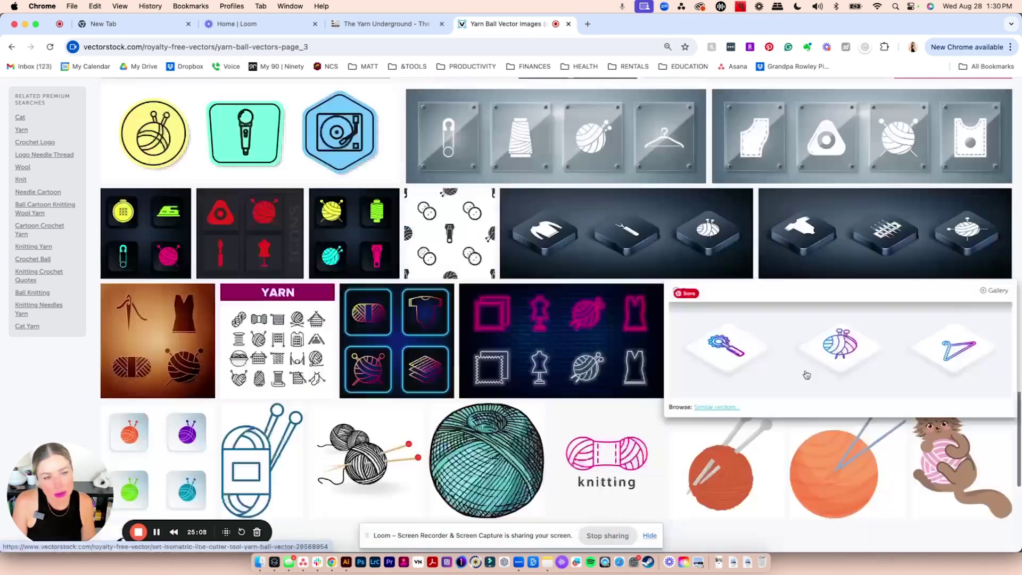
Step: Open the "Yarn ball knit icon" vector's page and shift the browser window aside to uncover the Illustrator document
{"action": "left_click", "coordinate": [575, 377]}
{"action": "scroll", "coordinate": [788, 365], "scroll_direction": "down", "scroll_amount": 20}
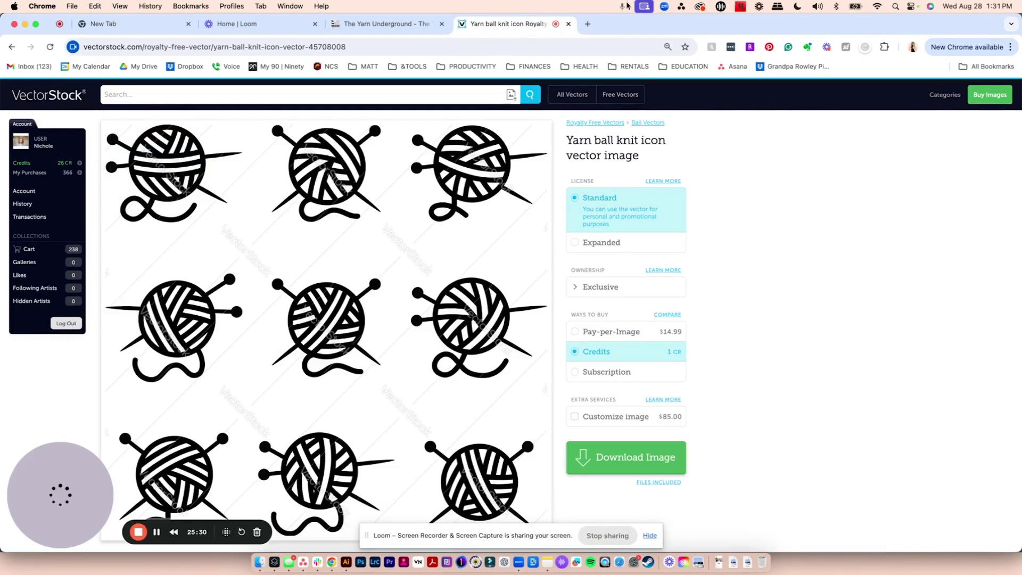
{"action": "left_click_drag", "start_coordinate": [634, 26], "coordinate": [847, 28]}
{"action": "scroll", "coordinate": [454, 301], "scroll_direction": "down", "scroll_amount": 2}
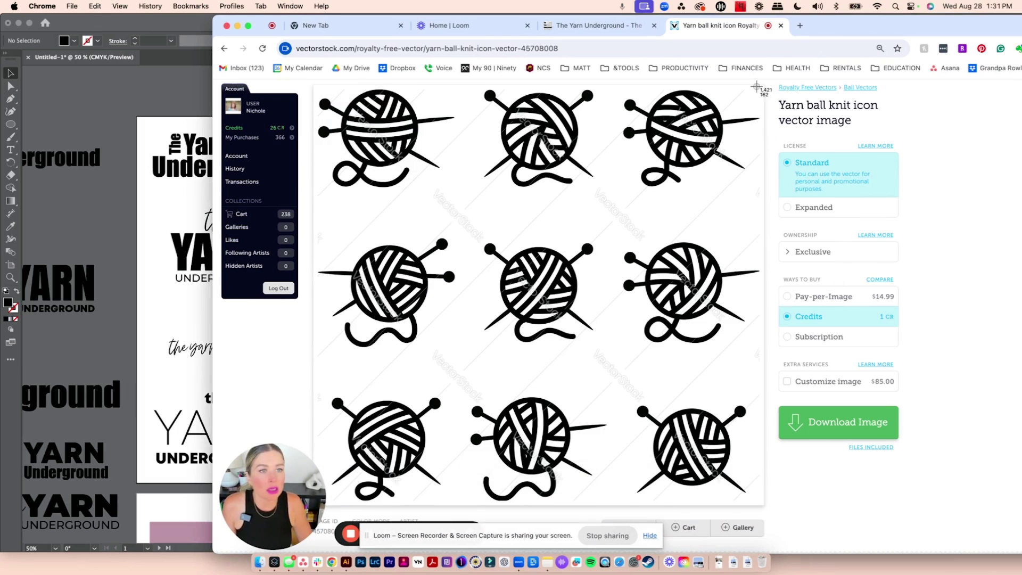
Step: Take a screenshot of the nine yarn ball icons in the preview and place it in the Illustrator document
{"action": "left_click_drag", "start_coordinate": [761, 88], "coordinate": [323, 505]}
{"action": "left_click_drag", "start_coordinate": [966, 546], "coordinate": [105, 222]}
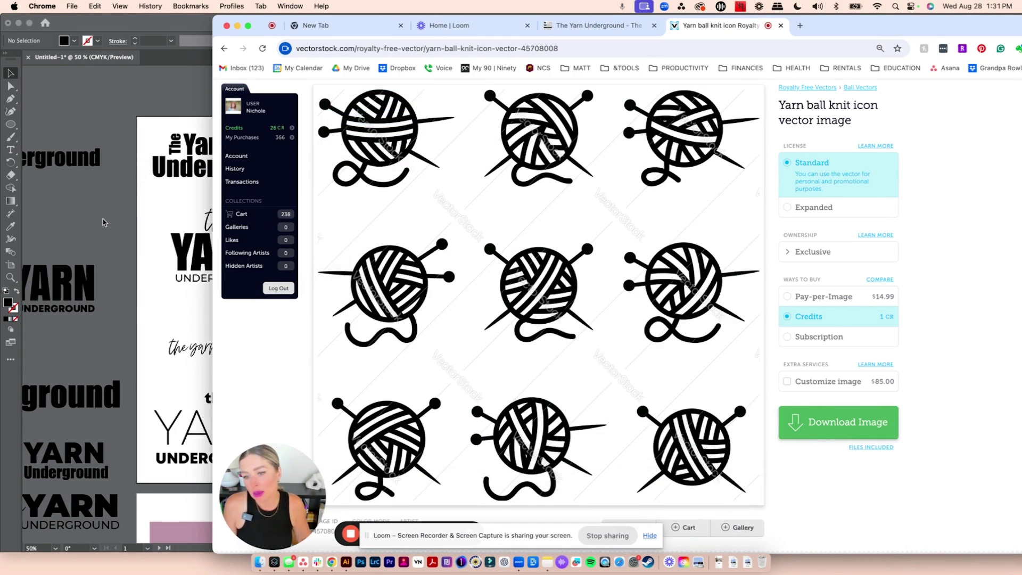
{"action": "left_click_drag", "start_coordinate": [331, 294], "coordinate": [602, 310]}
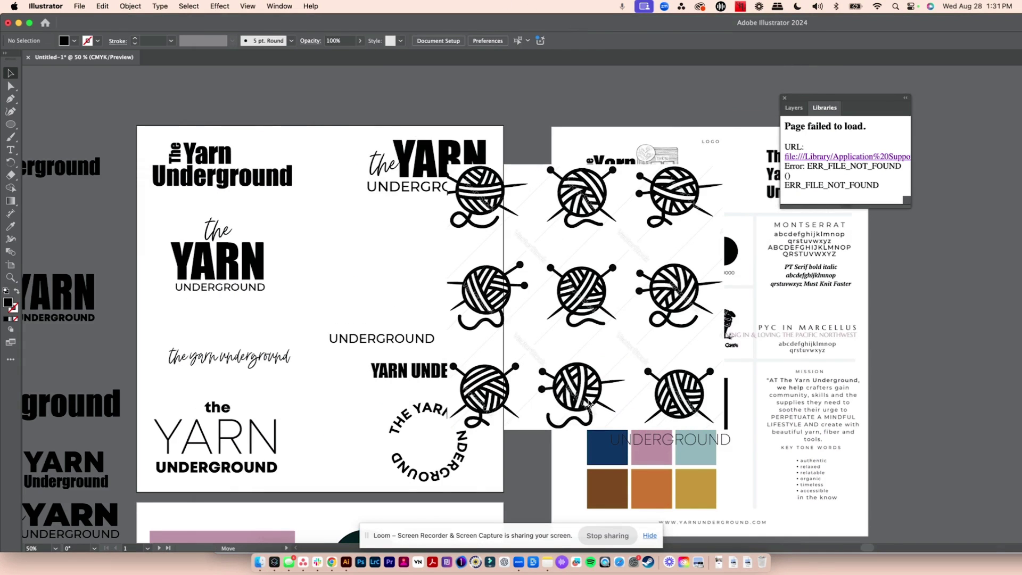
Step: Move the yarn ball icon image up to the empty canvas above the artboards, clear of the wordmarks
{"action": "left_click_drag", "start_coordinate": [589, 403], "coordinate": [325, 419]}
{"action": "left_click_drag", "start_coordinate": [580, 413], "coordinate": [647, 396]}
{"action": "left_click_drag", "start_coordinate": [277, 359], "coordinate": [575, 380]}
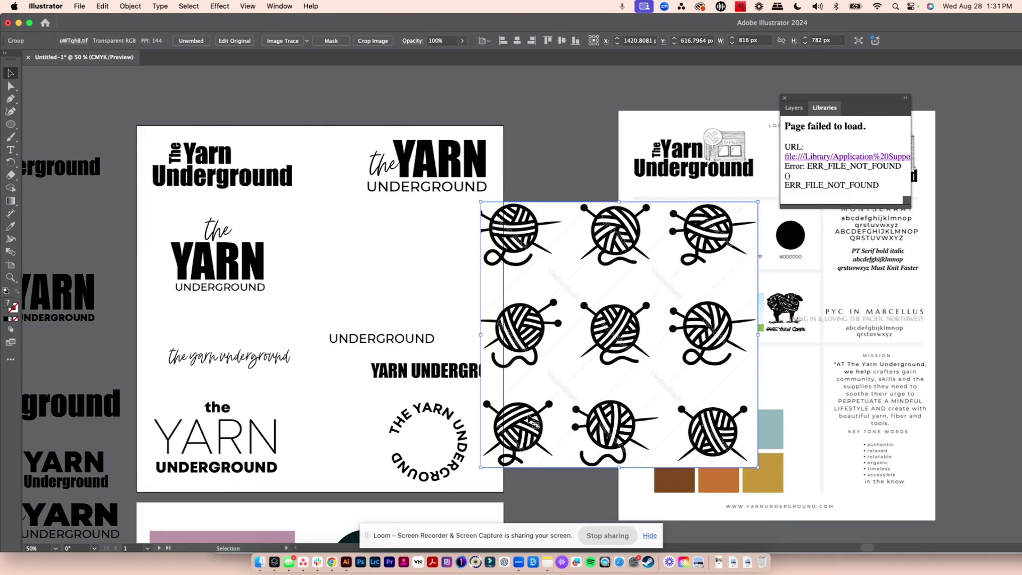
{"action": "left_click_drag", "start_coordinate": [534, 424], "coordinate": [443, 148]}
{"action": "scroll", "coordinate": [673, 212], "scroll_direction": "up", "scroll_amount": 3}
{"action": "left_click_drag", "start_coordinate": [569, 171], "coordinate": [675, 214]}
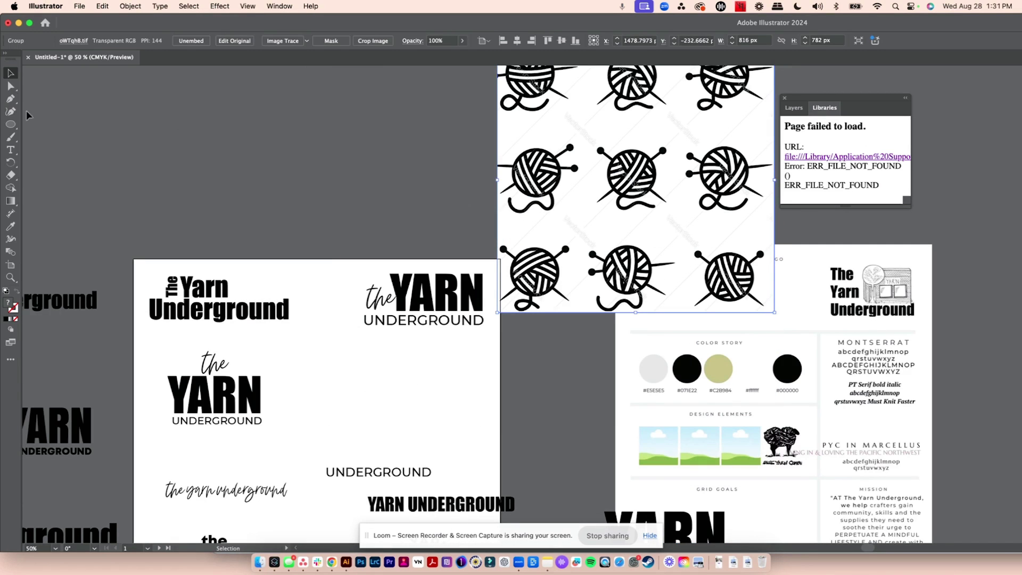
Step: Mask the icon image with a rectangle around the middle-left yarn ball and place the ball above the upper-right script wordmark
{"action": "left_click_drag", "start_coordinate": [10, 124], "coordinate": [51, 125]}
{"action": "left_click_drag", "start_coordinate": [498, 134], "coordinate": [583, 214]}
{"action": "key", "text": "v"}
{"action": "left_click", "coordinate": [632, 173], "text": "shift"}
{"action": "right_click", "coordinate": [582, 189]}
{"action": "left_click", "coordinate": [616, 355]}
{"action": "mouse_move", "coordinate": [538, 176]}
{"action": "left_mouse_down"}
{"action": "mouse_move", "coordinate": [424, 238]}
{"action": "mouse_move", "coordinate": [415, 332]}
{"action": "mouse_move", "coordinate": [387, 363]}
{"action": "mouse_move", "coordinate": [327, 393]}
{"action": "mouse_move", "coordinate": [432, 242]}
{"action": "mouse_move", "coordinate": [401, 341]}
{"action": "left_mouse_up"}
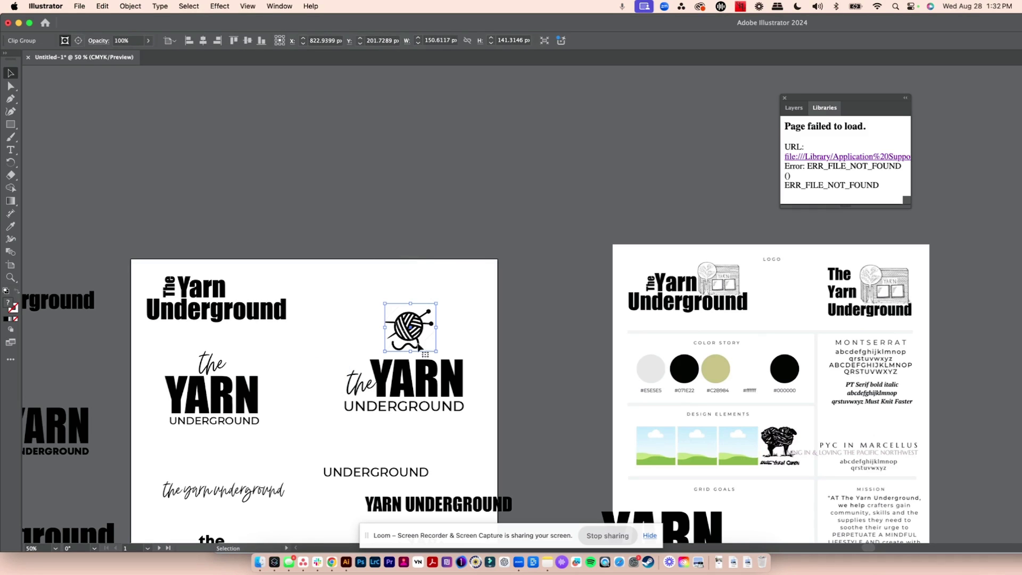
{"action": "left_click", "coordinate": [435, 264]}
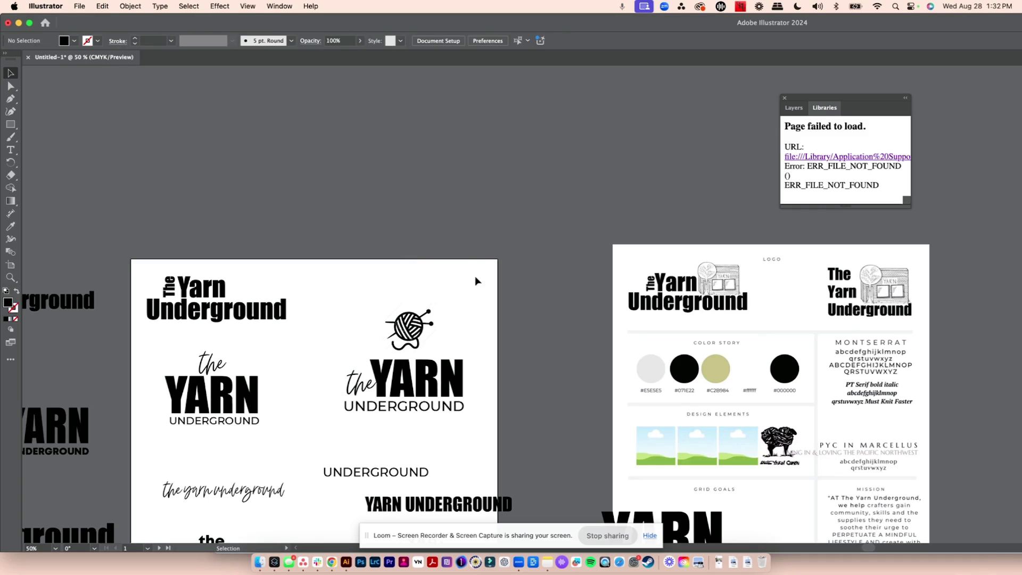
Step: Place the yarn ball beside "Yarn" in the block "The Yarn Underground" wordmark and move both above the script wordmark
{"action": "left_click_drag", "start_coordinate": [414, 314], "coordinate": [258, 269]}
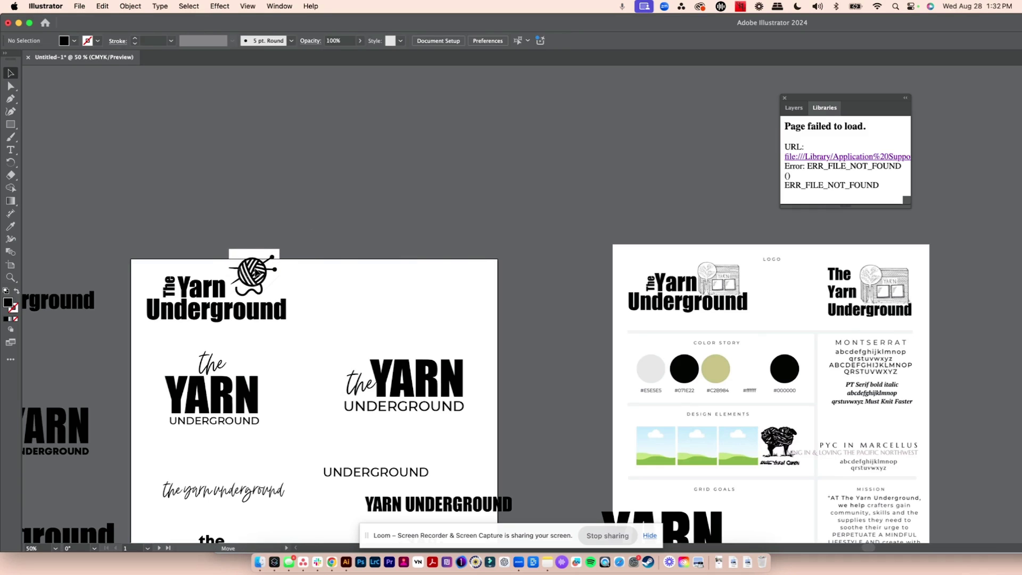
{"action": "left_click_drag", "start_coordinate": [136, 340], "coordinate": [135, 341]}
{"action": "left_click_drag", "start_coordinate": [216, 308], "coordinate": [364, 325]}
{"action": "left_click", "coordinate": [400, 288]}
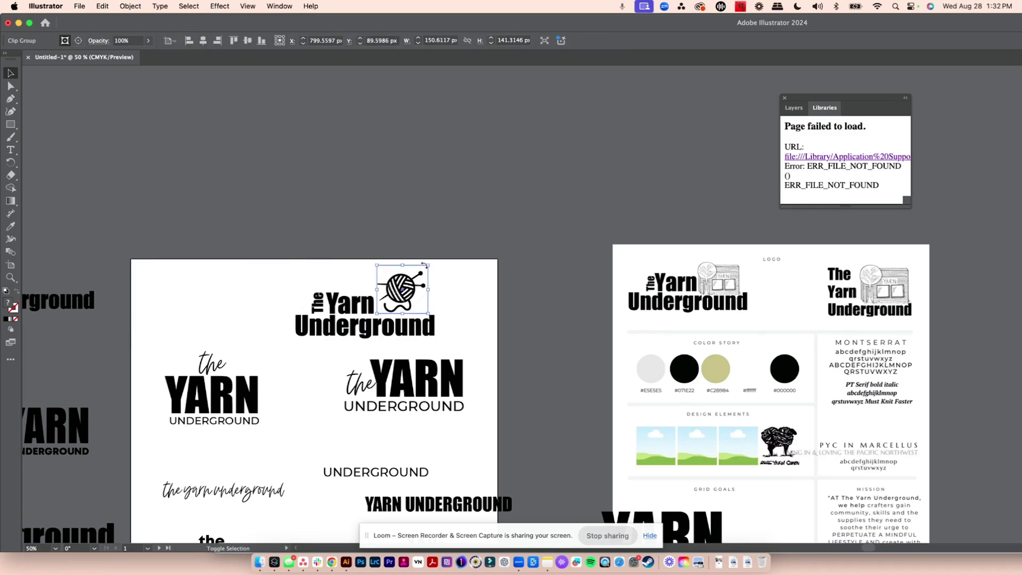
Step: Rotate the yarn ball beside "Yarn" to a slight tilt
{"action": "left_click_drag", "start_coordinate": [428, 264], "coordinate": [416, 271]}
{"action": "left_click", "coordinate": [445, 294]}
{"action": "left_click_drag", "start_coordinate": [316, 317], "coordinate": [373, 328]}
{"action": "left_click", "coordinate": [472, 278]}
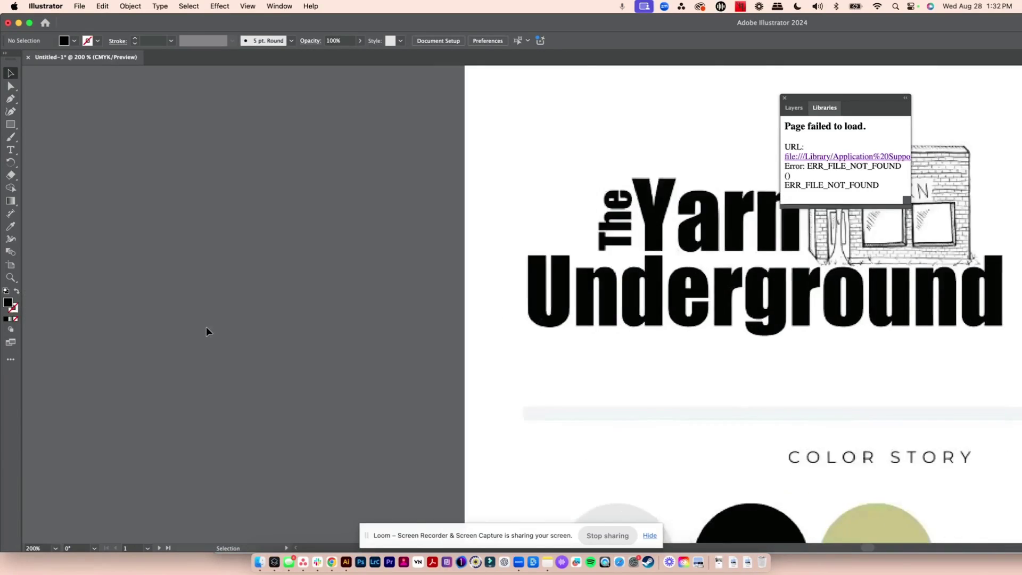
Step: Give the script "the" beside "YARN" a 0.75 pt black stroke
{"action": "key", "text": "super+equal"}
{"action": "scroll", "coordinate": [206, 331], "scroll_direction": "down", "scroll_amount": 5}
{"action": "scroll", "coordinate": [207, 331], "scroll_direction": "left", "scroll_amount": 3}
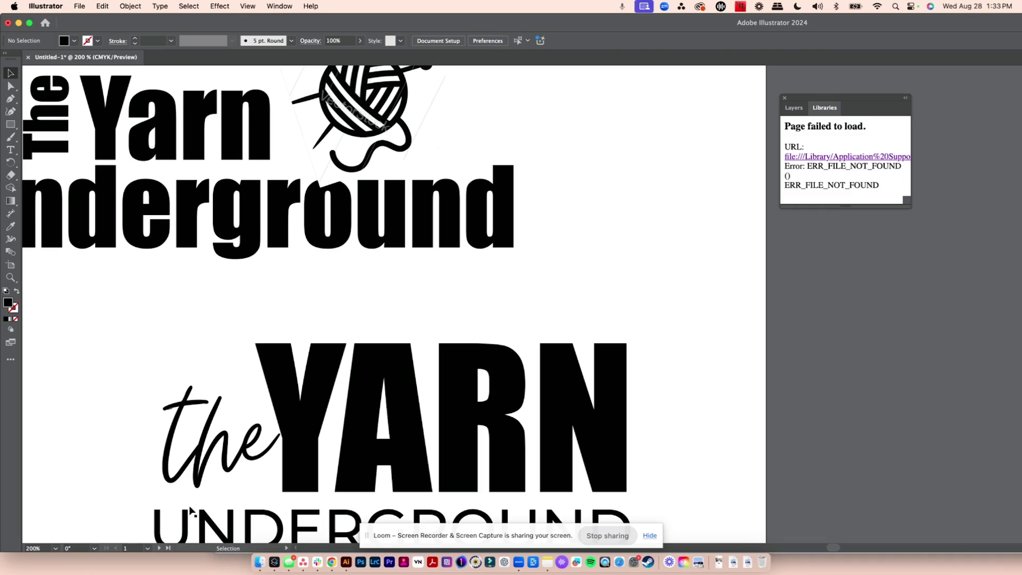
{"action": "left_click", "coordinate": [203, 472]}
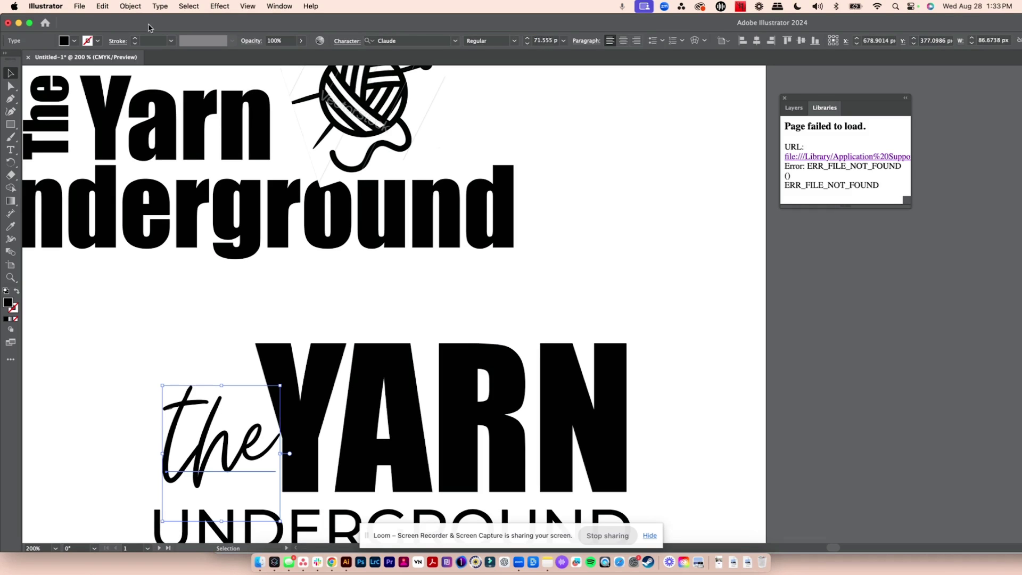
{"action": "left_click", "coordinate": [98, 41]}
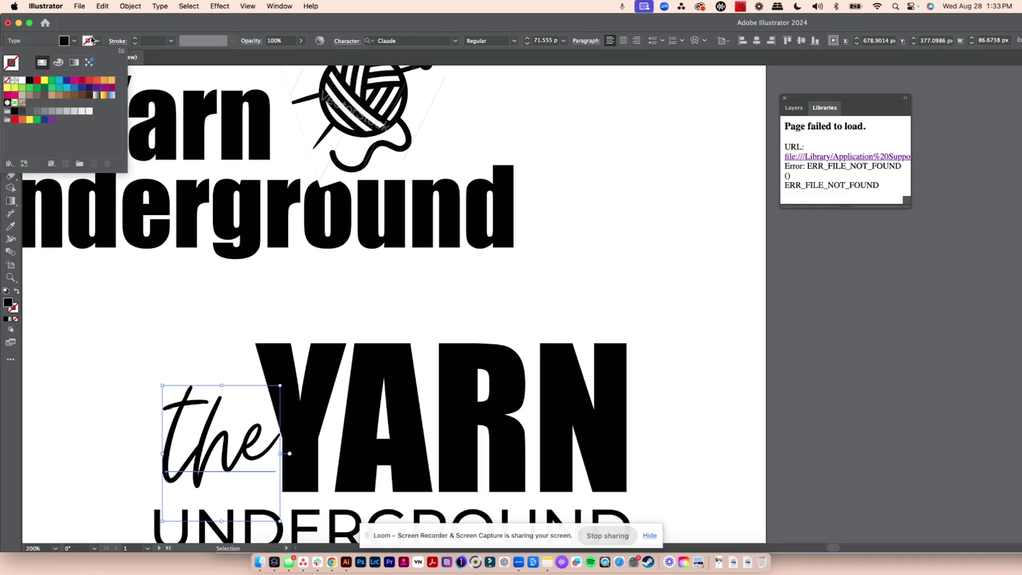
{"action": "left_click", "coordinate": [96, 40]}
{"action": "left_click", "coordinate": [168, 41]}
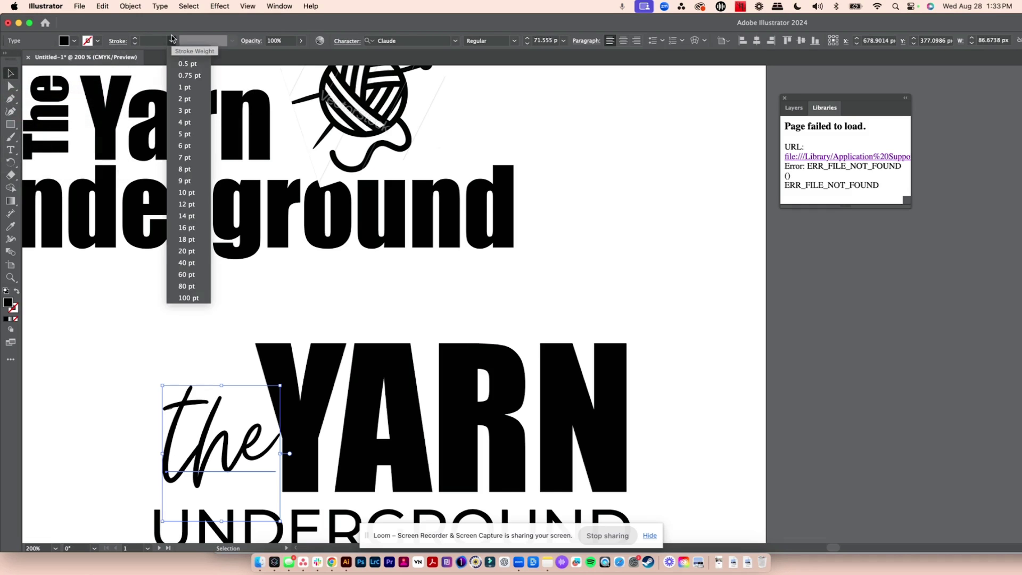
{"action": "left_click", "coordinate": [184, 50]}
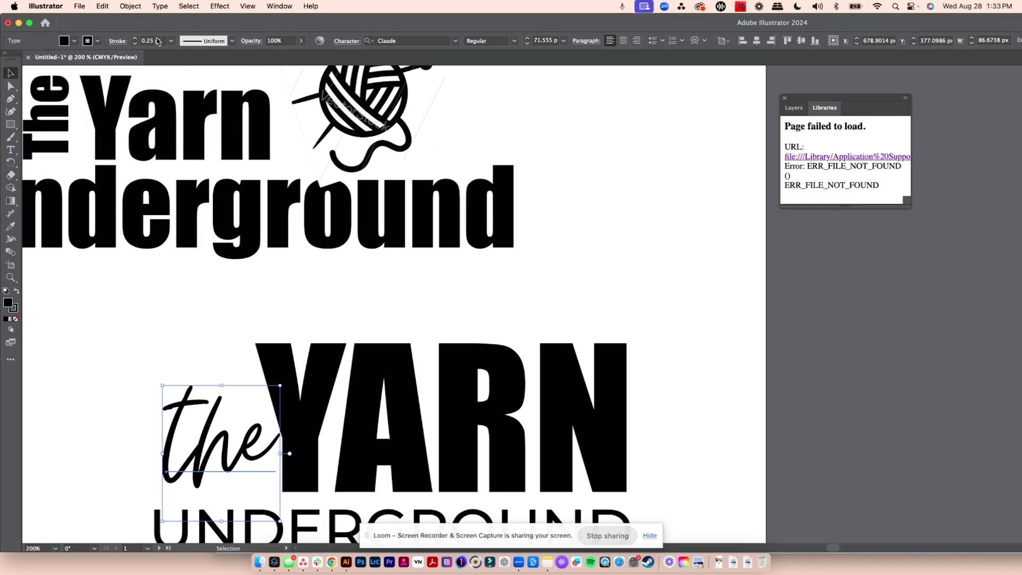
{"action": "left_click", "coordinate": [137, 40]}
{"action": "left_click", "coordinate": [136, 39]}
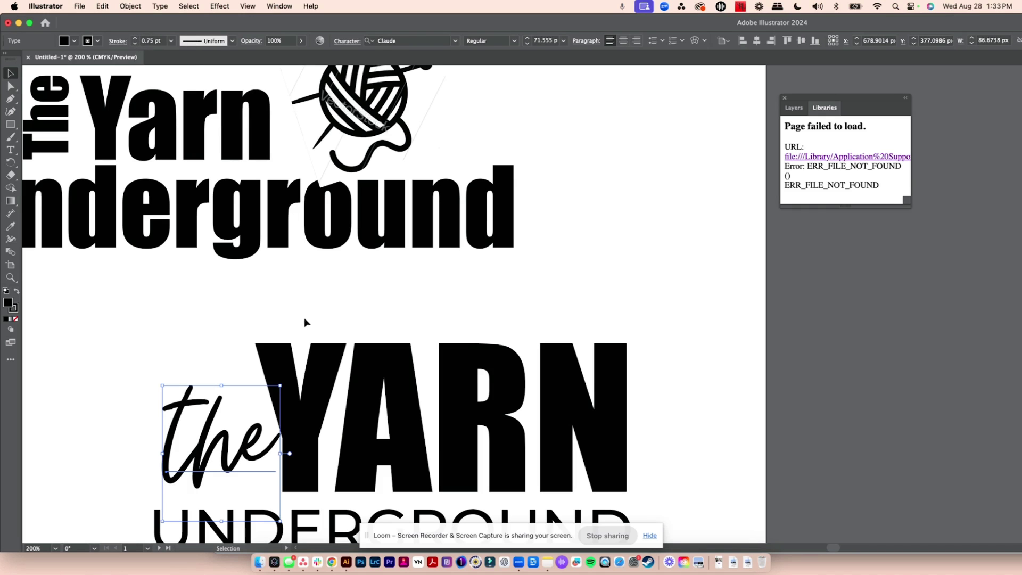
{"action": "left_click", "coordinate": [612, 310]}
Step: Nudge the yarn ball beside "Yarn" up so it clears the word "Underground" in the block wordmark
{"action": "scroll", "coordinate": [612, 310], "scroll_direction": "down", "scroll_amount": 8}
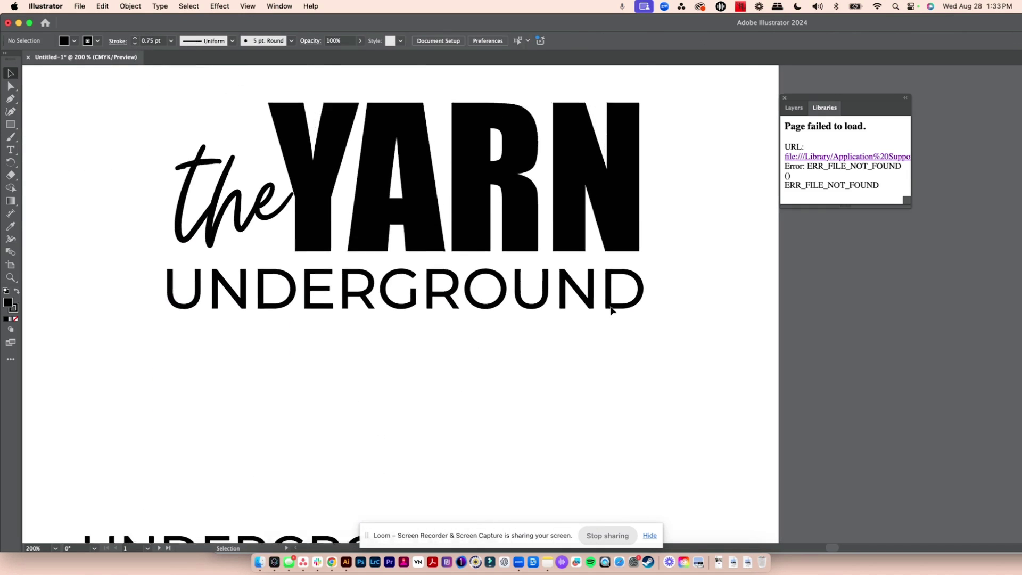
{"action": "scroll", "coordinate": [612, 310], "scroll_direction": "up", "scroll_amount": 5}
{"action": "scroll", "coordinate": [612, 336], "scroll_direction": "right", "scroll_amount": 1}
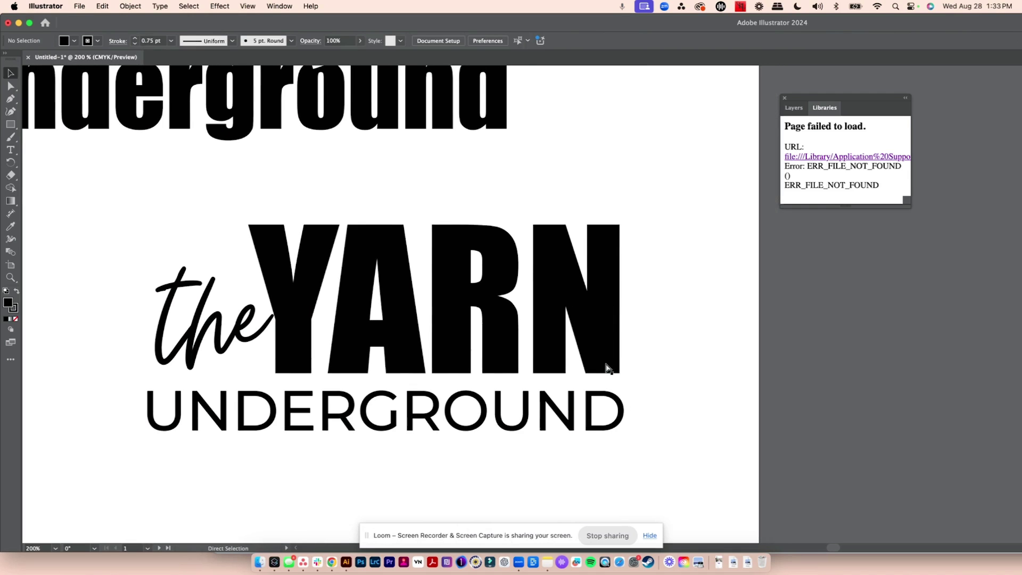
{"action": "key", "text": "super+minus"}
{"action": "key", "text": "super+minus"}
{"action": "key", "text": "super+minus"}
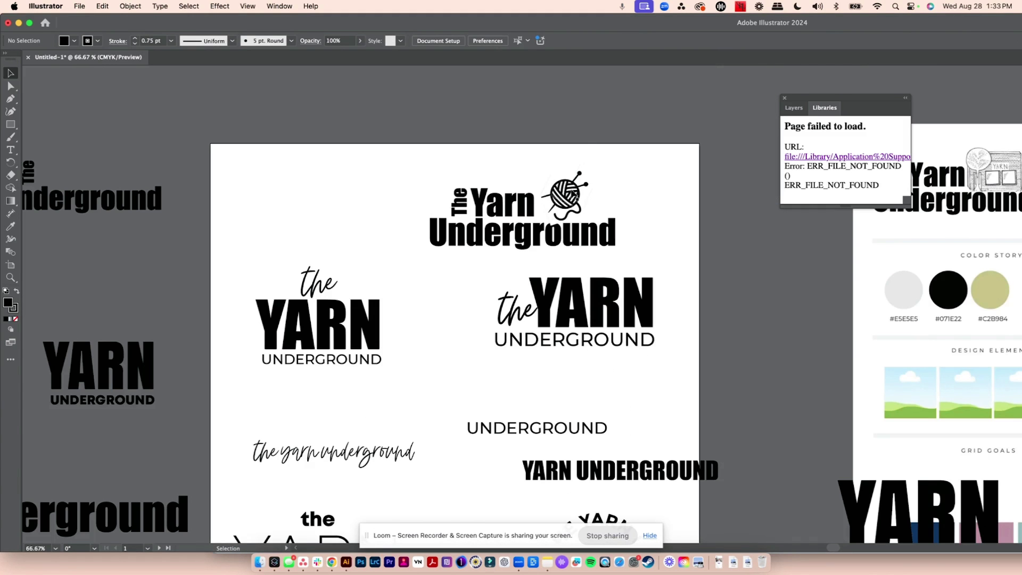
{"action": "mouse_move", "coordinate": [575, 198]}
{"action": "left_mouse_down"}
{"action": "mouse_move", "coordinate": [553, 273]}
{"action": "mouse_move", "coordinate": [480, 286]}
{"action": "mouse_move", "coordinate": [468, 324]}
{"action": "mouse_move", "coordinate": [539, 264]}
{"action": "mouse_move", "coordinate": [571, 184]}
{"action": "left_mouse_up"}
{"action": "left_click", "coordinate": [646, 183]}
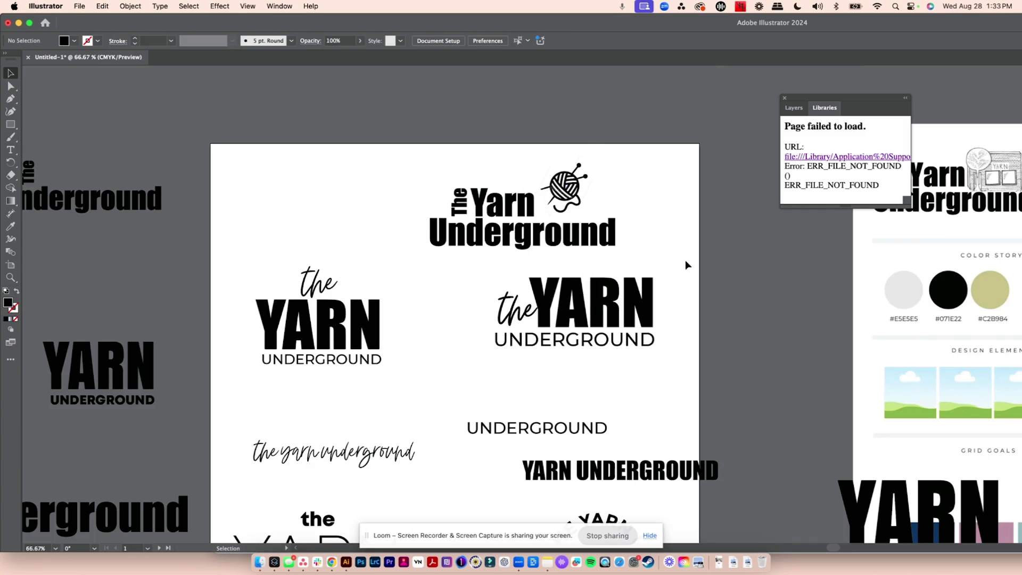
Step: Set "UNDERGROUND" under the side-by-side "the YARN" to Montserrat Bold and enlarge it to match the full width of "the YARN"
{"action": "left_click", "coordinate": [639, 343]}
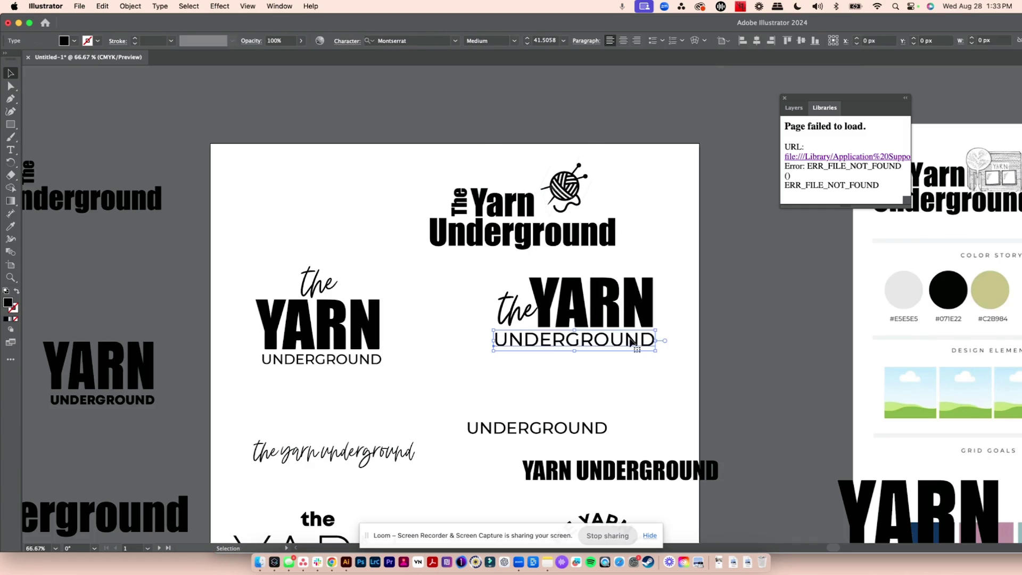
{"action": "left_click", "coordinate": [515, 43]}
{"action": "left_click", "coordinate": [500, 197]}
{"action": "left_click", "coordinate": [702, 204]}
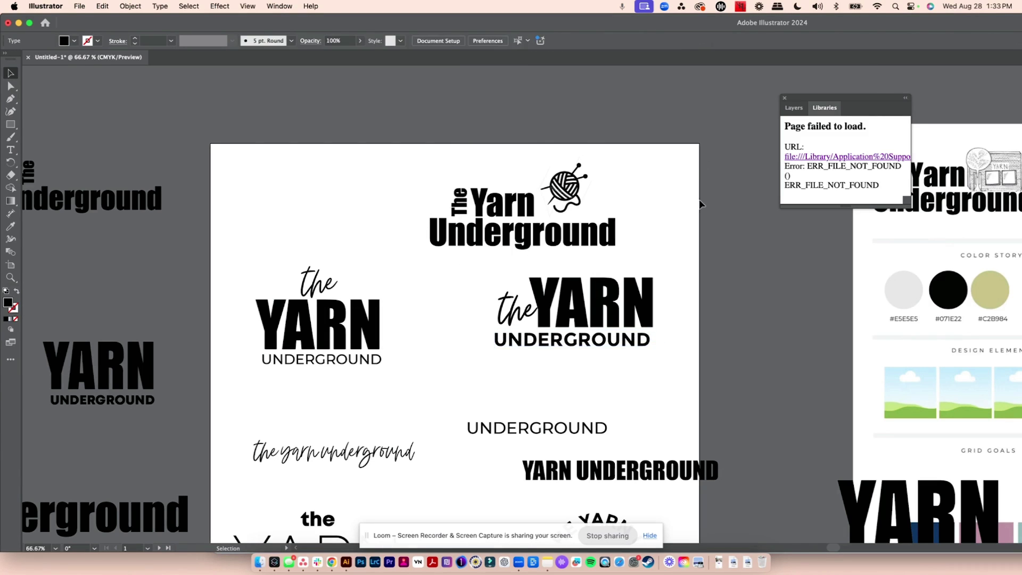
{"action": "left_click", "coordinate": [645, 345]}
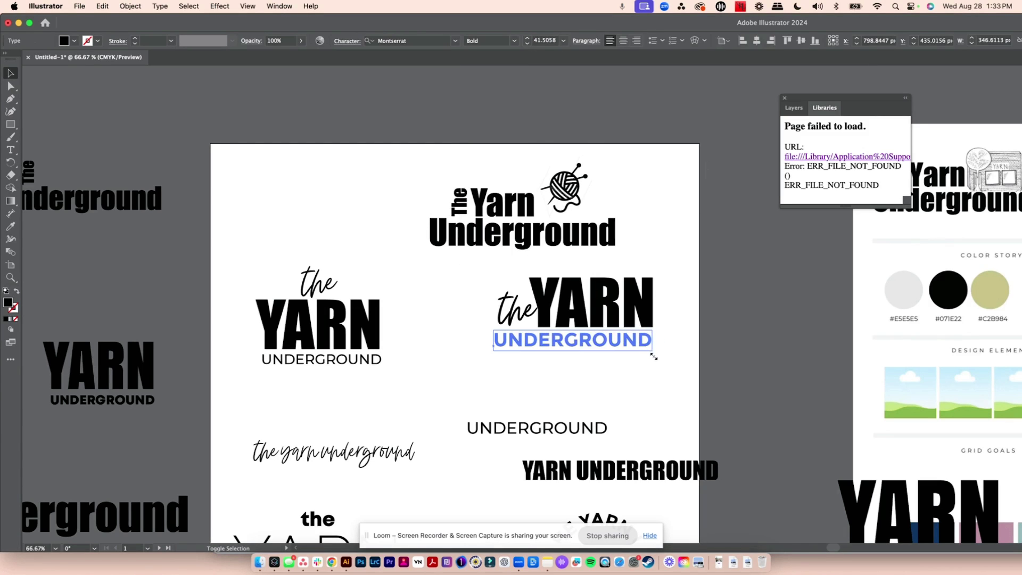
{"action": "left_click_drag", "start_coordinate": [654, 357], "coordinate": [658, 360]}
{"action": "left_click", "coordinate": [566, 155]}
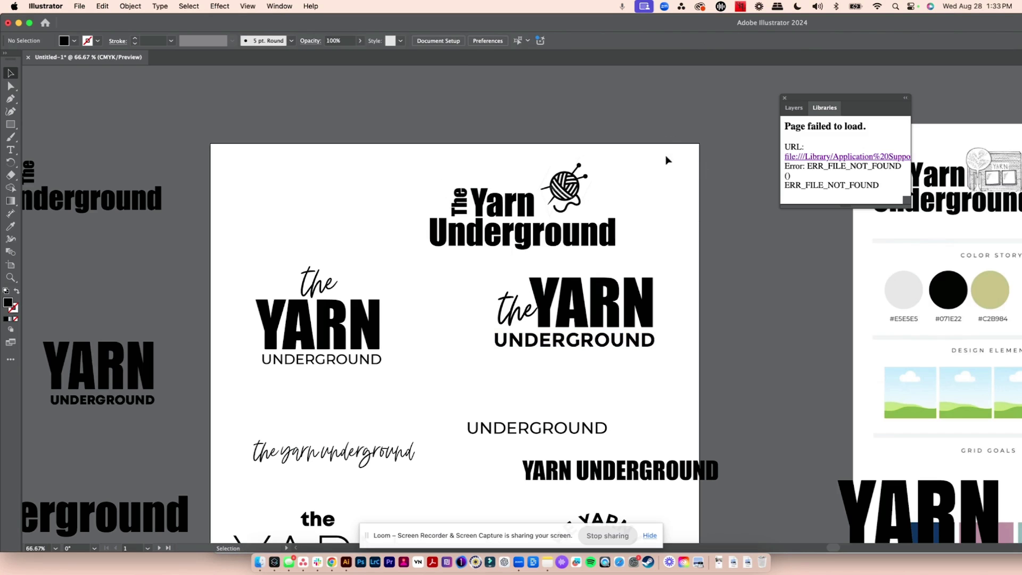
Step: Move the block "The Yarn Underground" wordmark together with its yarn ball to the upper-left area of the artboard
{"action": "left_click_drag", "start_coordinate": [668, 160], "coordinate": [426, 253]}
{"action": "left_click_drag", "start_coordinate": [526, 228], "coordinate": [339, 218]}
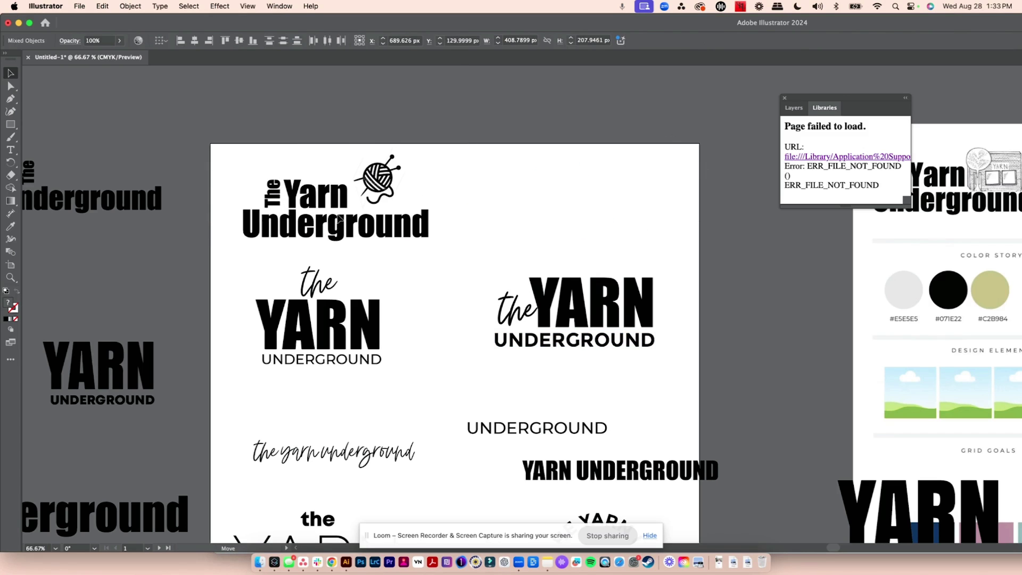
{"action": "left_click", "coordinate": [672, 153]}
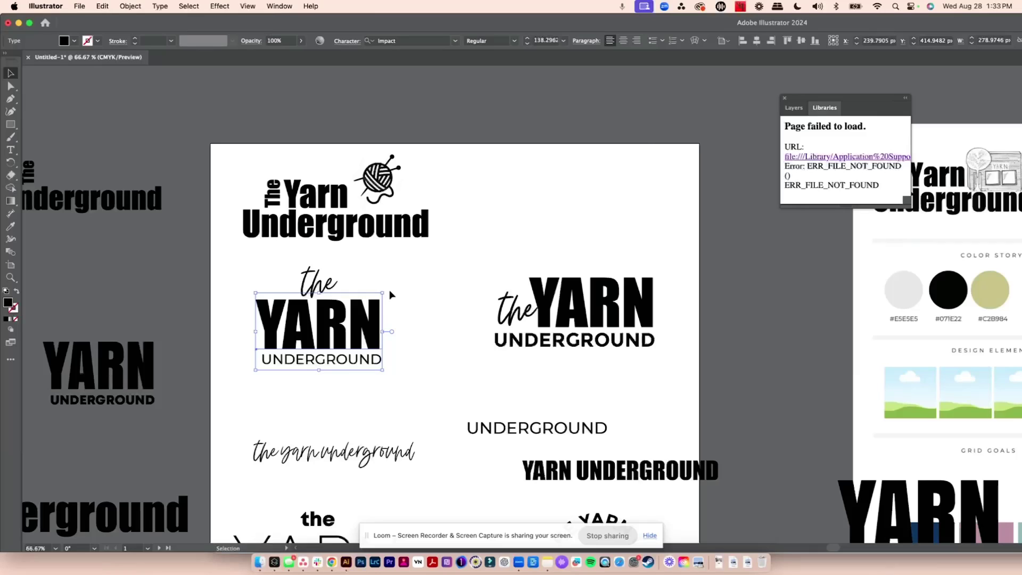
Step: Move the stacked "the YARN UNDERGROUND" wordmark down to just above the all-script wordmark
{"action": "left_click", "coordinate": [398, 264]}
{"action": "left_click", "coordinate": [266, 361]}
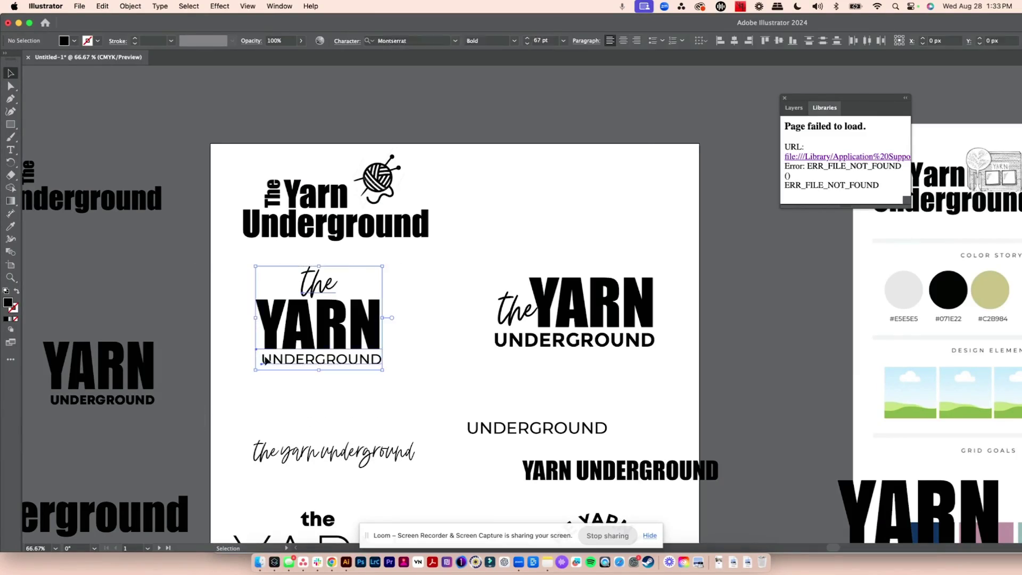
{"action": "left_click_drag", "start_coordinate": [266, 361], "coordinate": [247, 413]}
{"action": "left_click", "coordinate": [506, 216]}
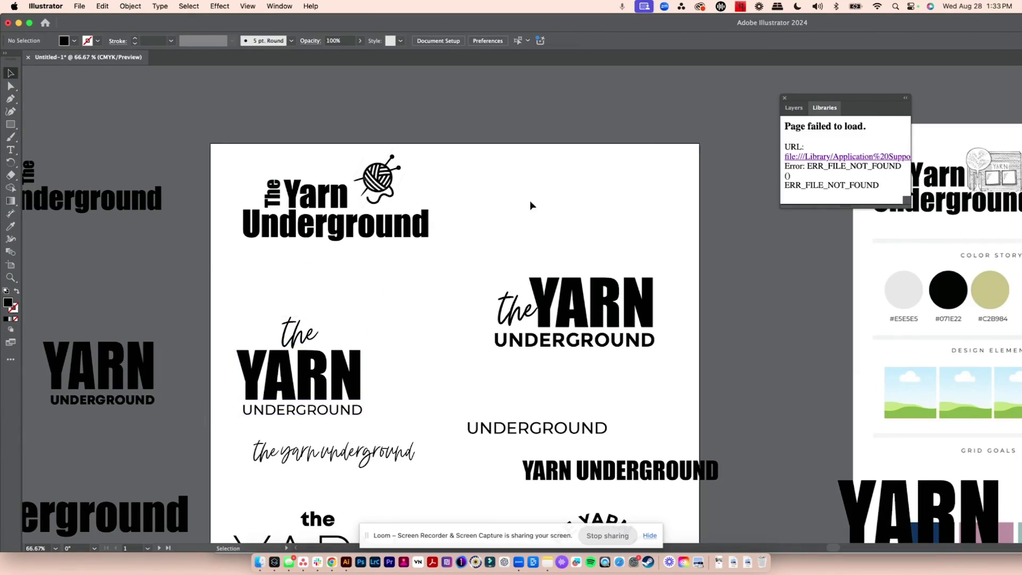
Step: Copy the tilted yarn ball and place the duplicate above the side-by-side "the YARN UNDERGROUND" wordmark
{"action": "left_click", "coordinate": [386, 183]}
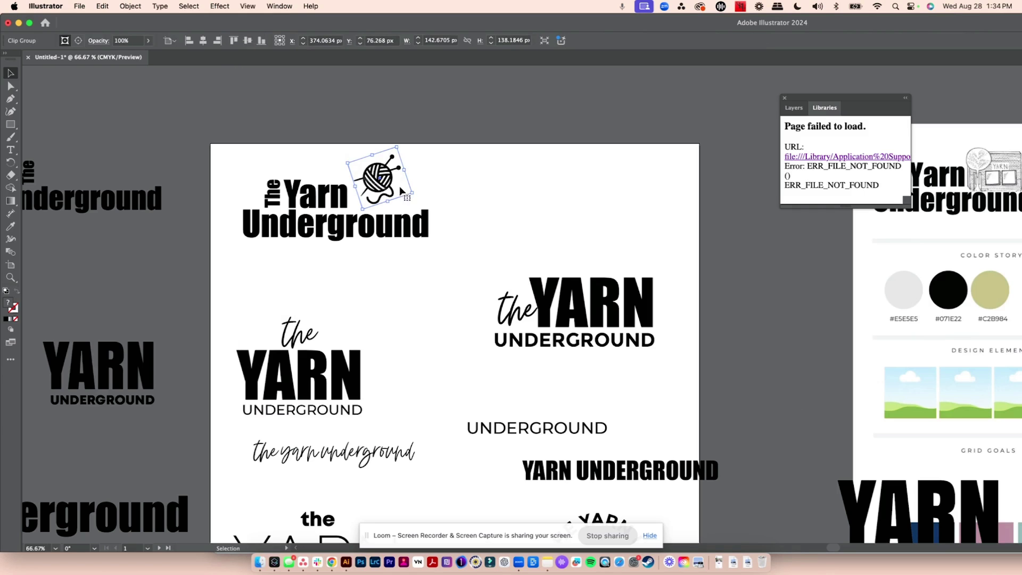
{"action": "key", "text": "super+c"}
{"action": "key", "text": "super+v"}
{"action": "left_click_drag", "start_coordinate": [594, 322], "coordinate": [558, 240]}
{"action": "left_click", "coordinate": [643, 234]}
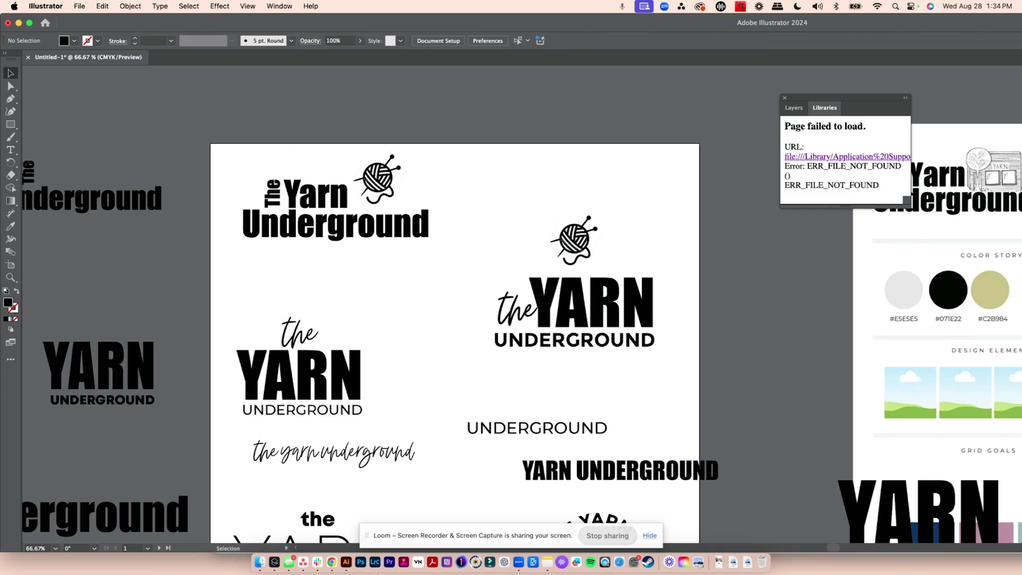
Step: Place the original YU storefront drawing into the document and close the floating Libraries panel
{"action": "key", "text": "super+Tab"}
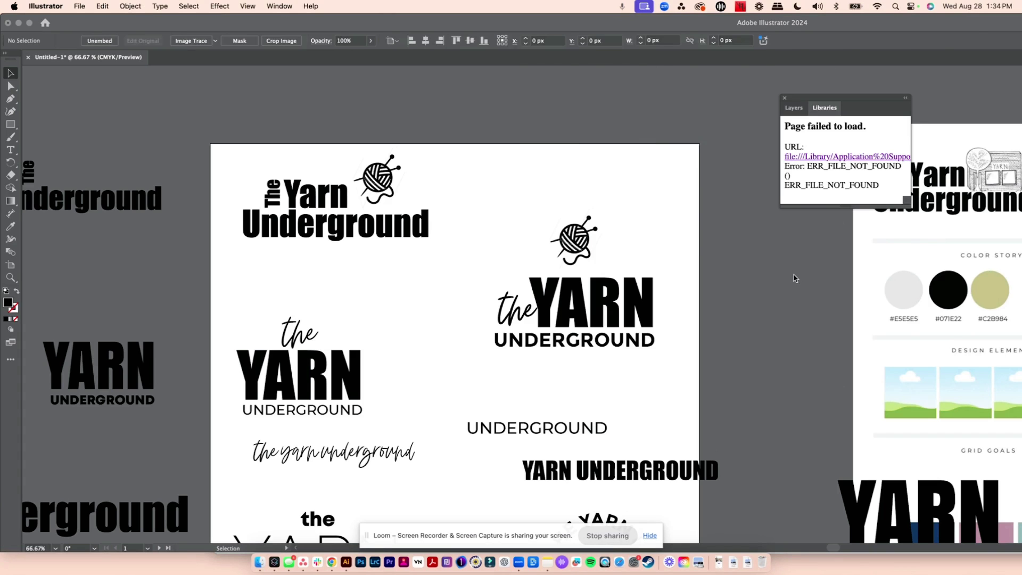
{"action": "left_click", "coordinate": [817, 327]}
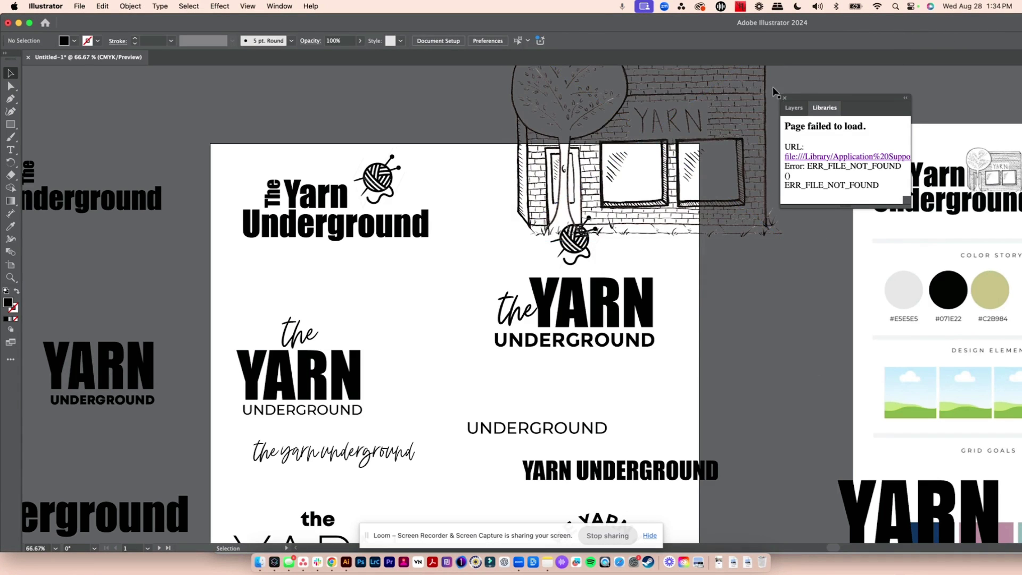
{"action": "left_click", "coordinate": [784, 98]}
Step: Move the storefront drawing to the empty canvas beside the first artboard and enlarge it to about 743 px wide
{"action": "key", "text": "super+minus"}
{"action": "left_click", "coordinate": [653, 202]}
{"action": "left_click_drag", "start_coordinate": [652, 202], "coordinate": [767, 331]}
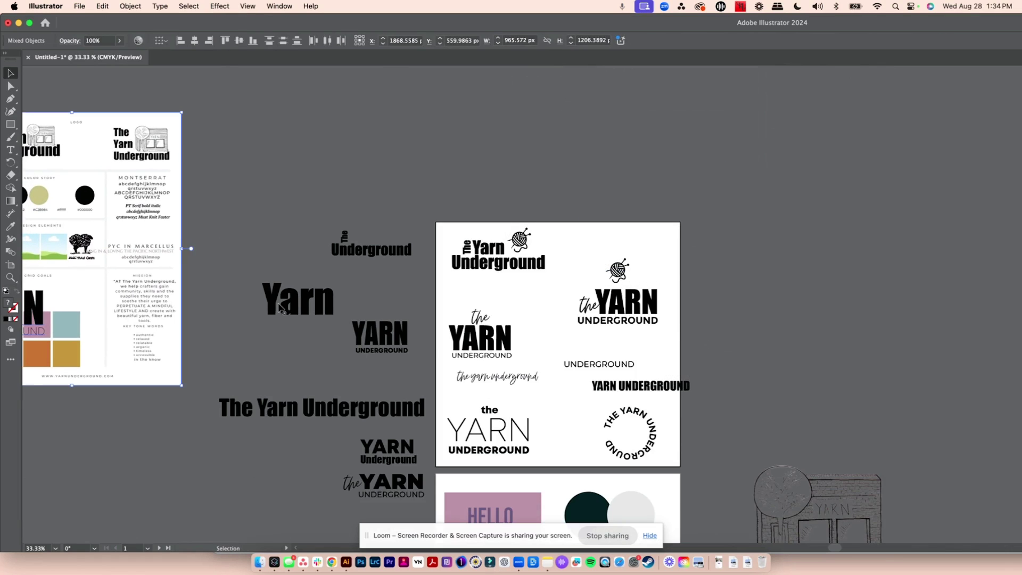
{"action": "left_click_drag", "start_coordinate": [835, 489], "coordinate": [801, 278]}
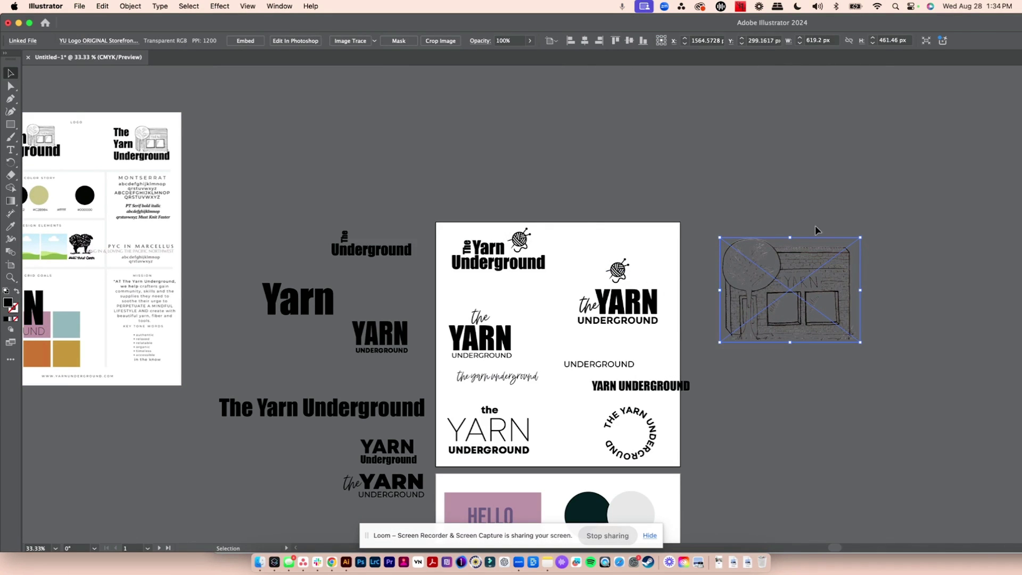
{"action": "left_click_drag", "start_coordinate": [860, 342], "coordinate": [889, 363]}
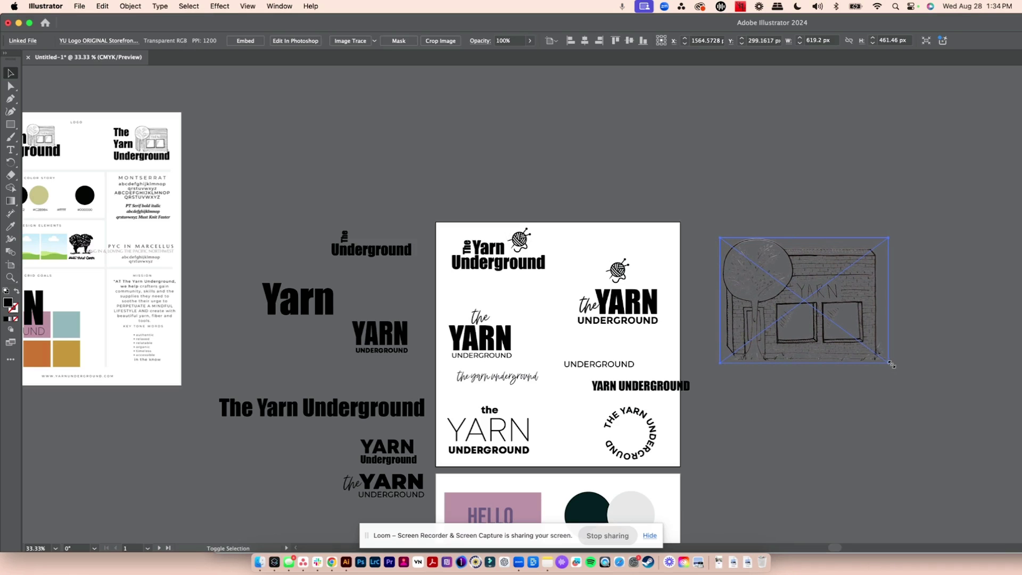
Step: Add a new 1080 x 1080 px artboard beside Artboard 1 and adjust the storefront drawing's position on it
{"action": "left_click", "coordinate": [10, 265]}
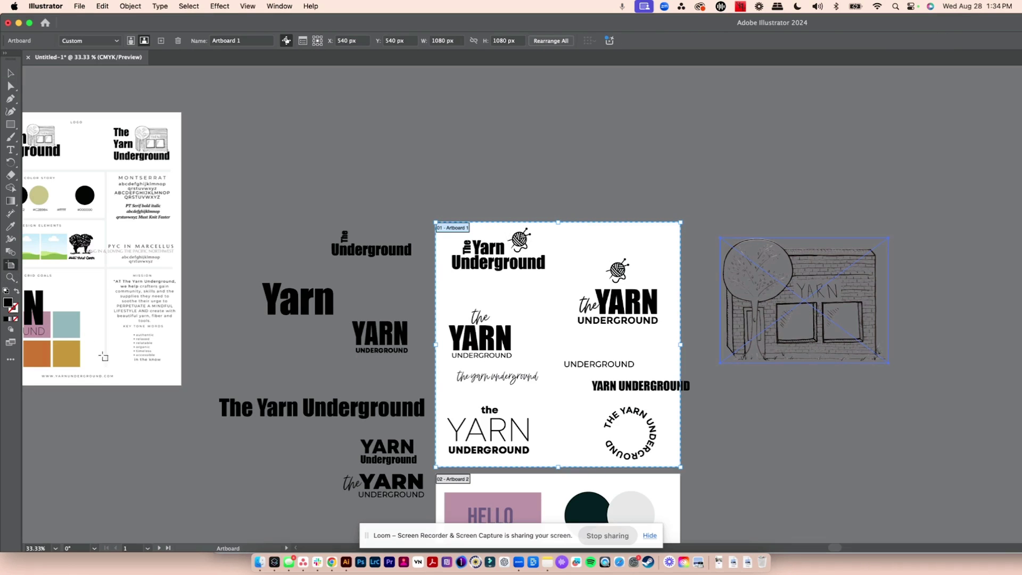
{"action": "left_click", "coordinate": [161, 41]}
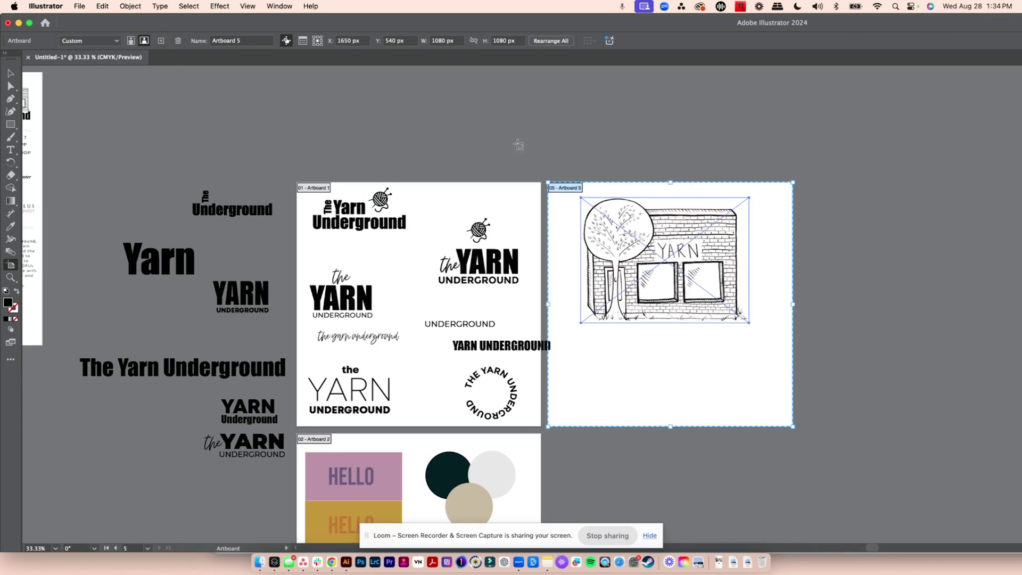
{"action": "left_click", "coordinate": [17, 76]}
{"action": "left_click", "coordinate": [713, 421]}
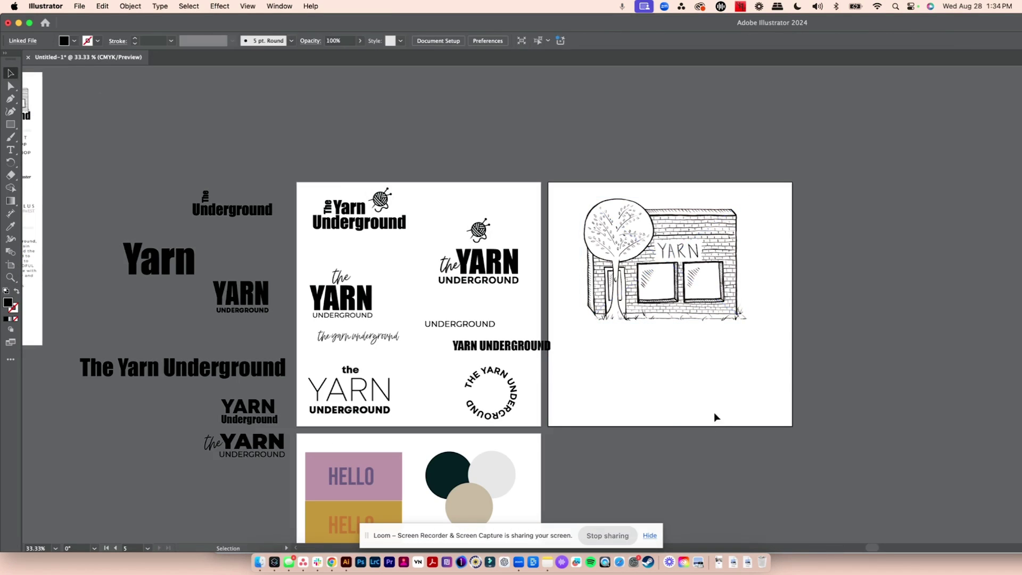
{"action": "left_click_drag", "start_coordinate": [664, 258], "coordinate": [669, 253]}
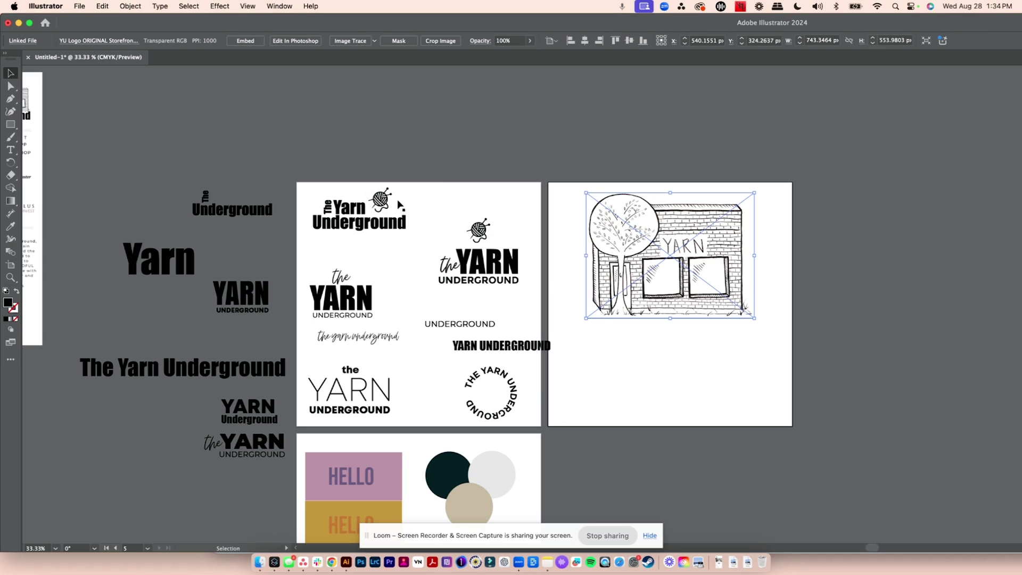
{"action": "left_click", "coordinate": [471, 164]}
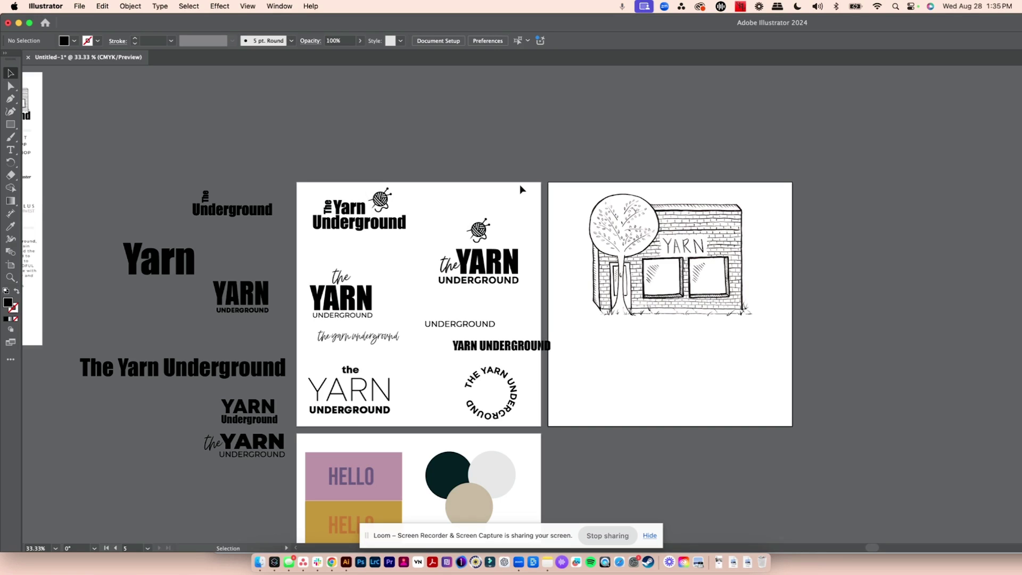
Step: Scale the bold "UNDERGROUND" down to about 346 px wide so it lines up under "the YARN"
{"action": "left_click", "coordinate": [437, 284]}
{"action": "double_click", "coordinate": [440, 282]}
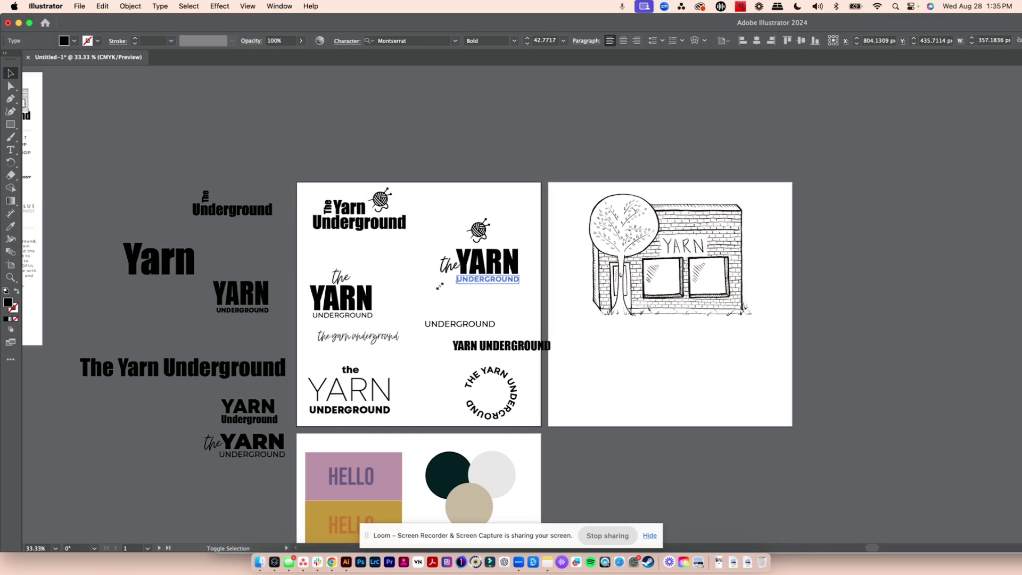
{"action": "left_click_drag", "start_coordinate": [442, 294], "coordinate": [444, 292]}
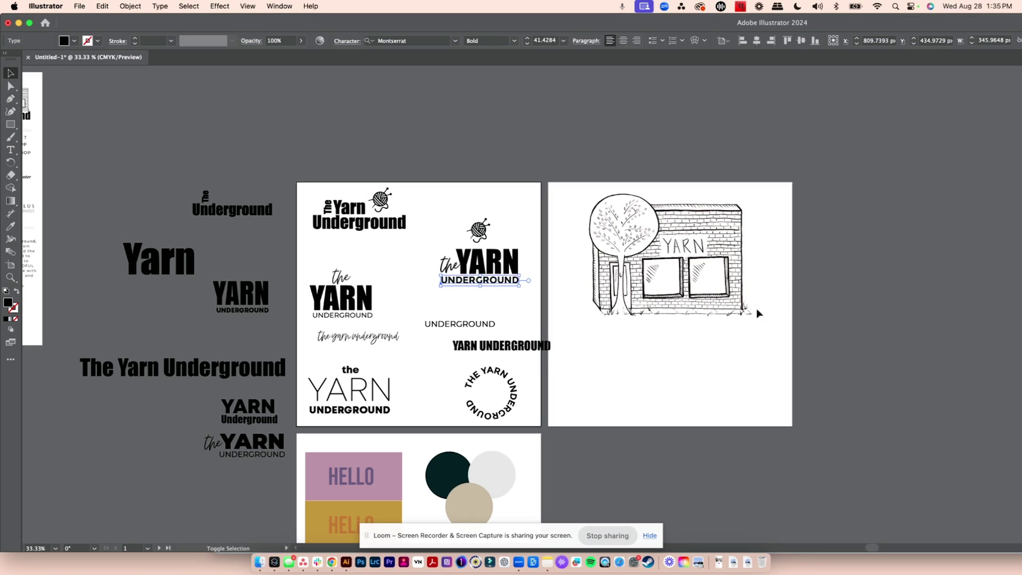
Step: Enlarge the storefront drawing so it spans nearly the full width of its artboard
{"action": "left_click", "coordinate": [753, 210]}
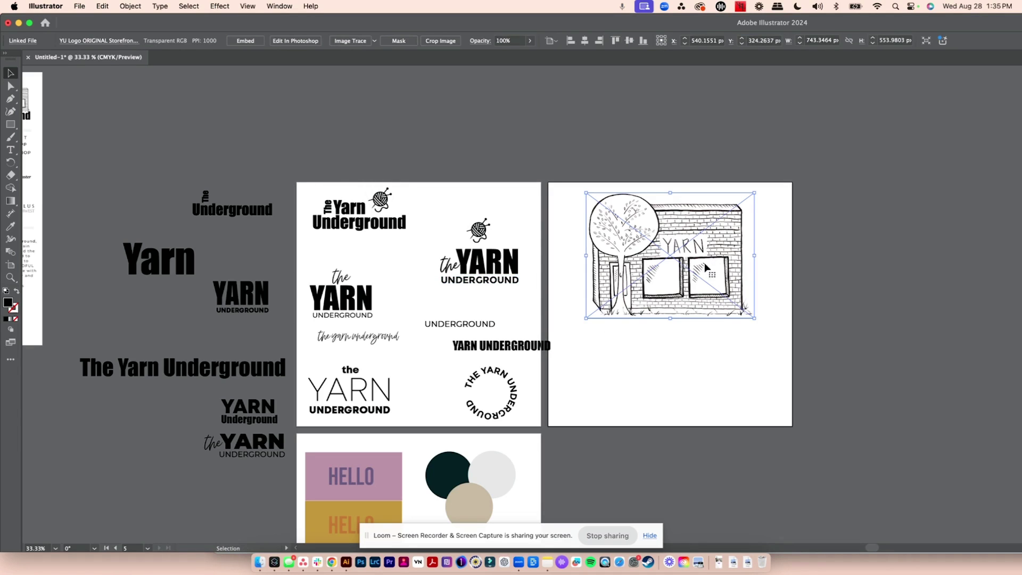
{"action": "left_click_drag", "start_coordinate": [751, 321], "coordinate": [789, 365]}
{"action": "left_click", "coordinate": [751, 414]}
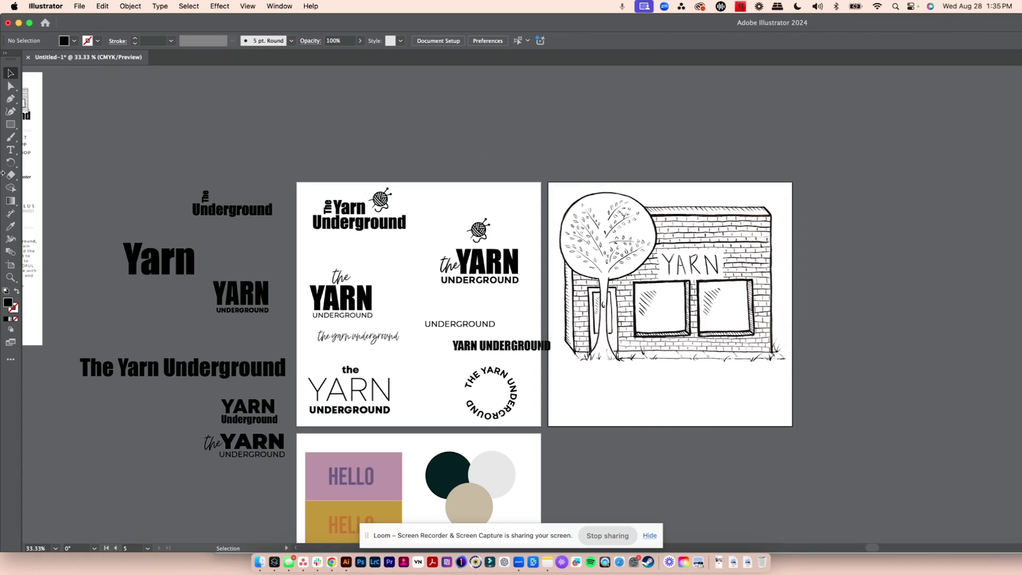
Step: Cover the hand-lettered YARN sign on the storefront with a rectangle about 280 x 108 px, filled with white sampled from the drawing
{"action": "left_click", "coordinate": [11, 124]}
{"action": "left_click_drag", "start_coordinate": [681, 253], "coordinate": [722, 276]}
{"action": "key", "text": "i"}
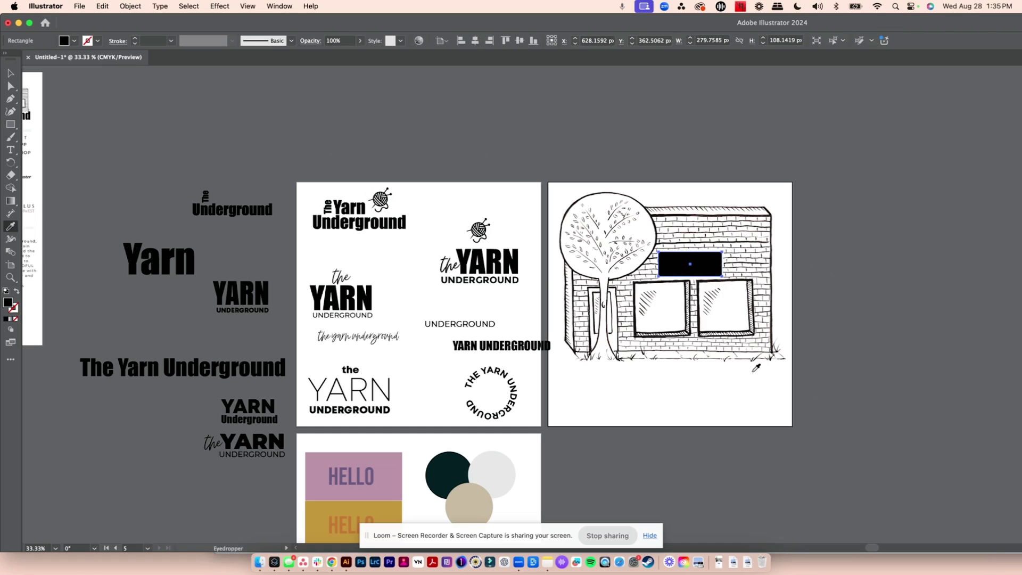
{"action": "left_click", "coordinate": [622, 318]}
{"action": "left_click", "coordinate": [10, 72]}
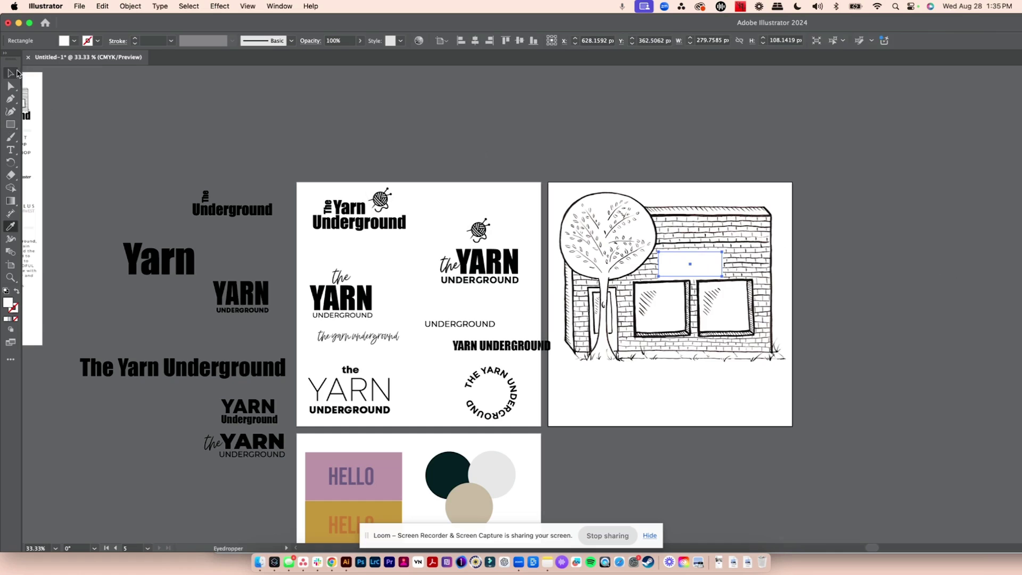
{"action": "left_click", "coordinate": [475, 158]}
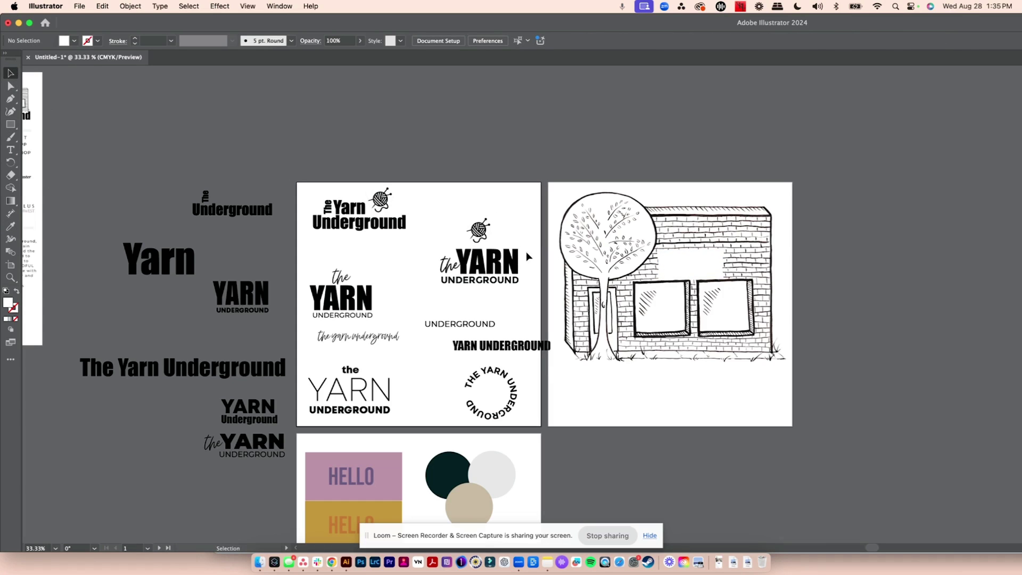
Step: Copy the wordmark with script "the", heavy "YARN" and "UNDERGROUND" onto the storefront's blank sign area and scale it down to fit
{"action": "left_click_drag", "start_coordinate": [526, 252], "coordinate": [420, 290]}
{"action": "key", "text": "super+v"}
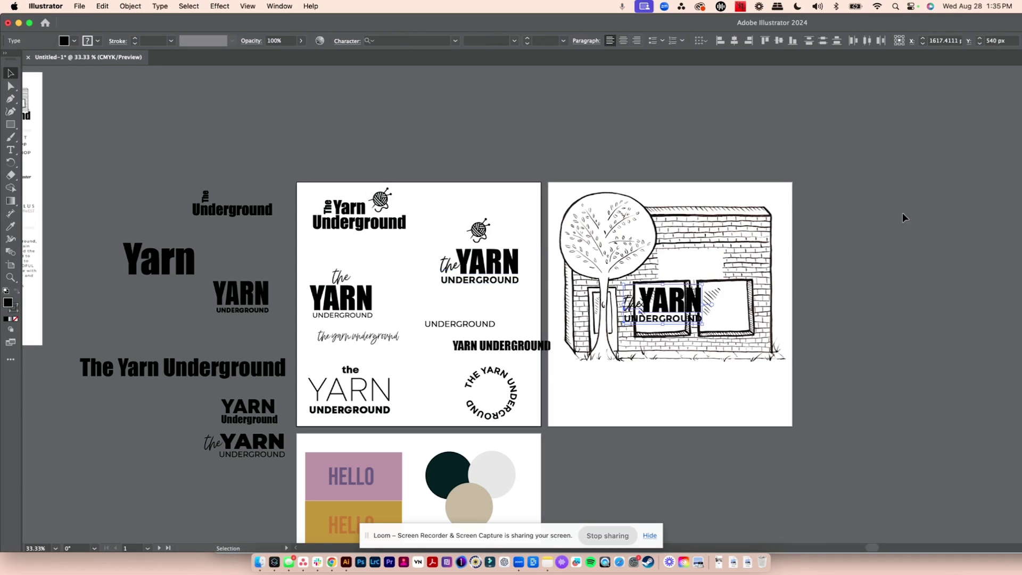
{"action": "left_click_drag", "start_coordinate": [675, 314], "coordinate": [720, 248]}
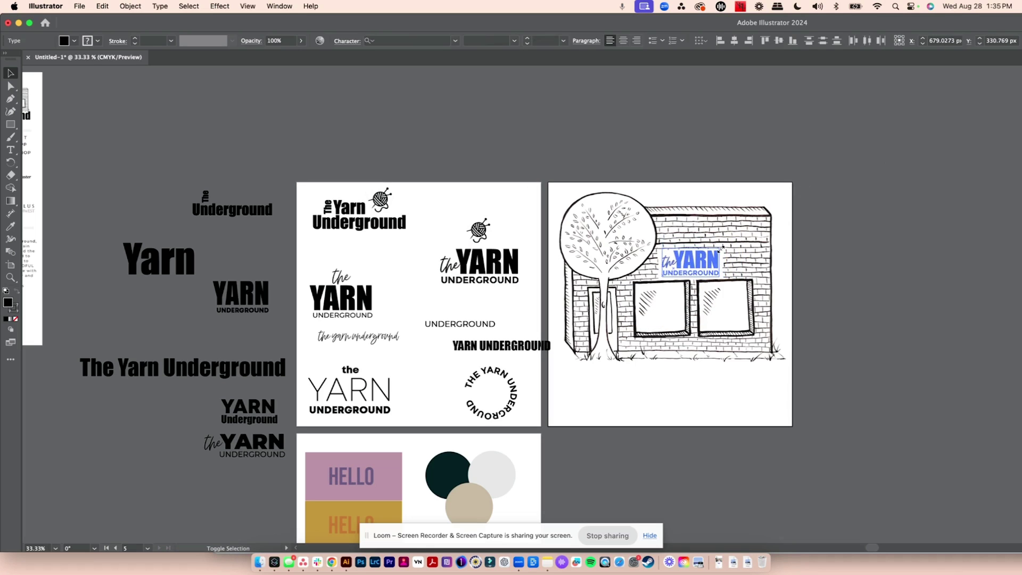
{"action": "left_click", "coordinate": [786, 82]}
{"action": "left_click", "coordinate": [774, 210]}
{"action": "left_click", "coordinate": [835, 200]}
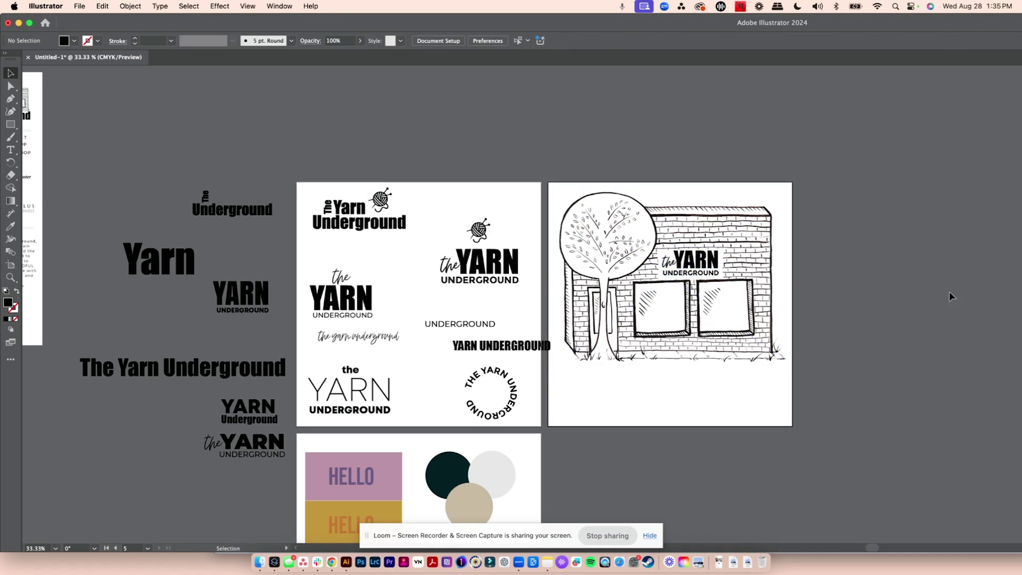
Step: Copy the yarn ball above the "the YARN UNDERGROUND" wordmark and place it, enlarged, over the storefront's treetop
{"action": "left_click_drag", "start_coordinate": [500, 207], "coordinate": [469, 242]}
{"action": "key", "text": "super+c"}
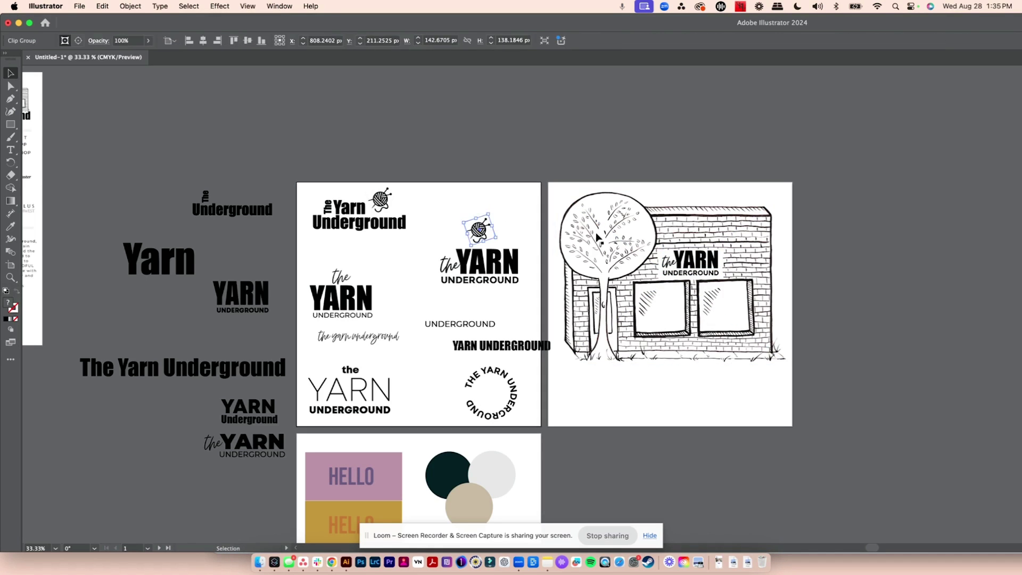
{"action": "key", "text": "super+v"}
{"action": "left_click_drag", "start_coordinate": [643, 311], "coordinate": [429, 105]}
{"action": "left_click", "coordinate": [878, 171]}
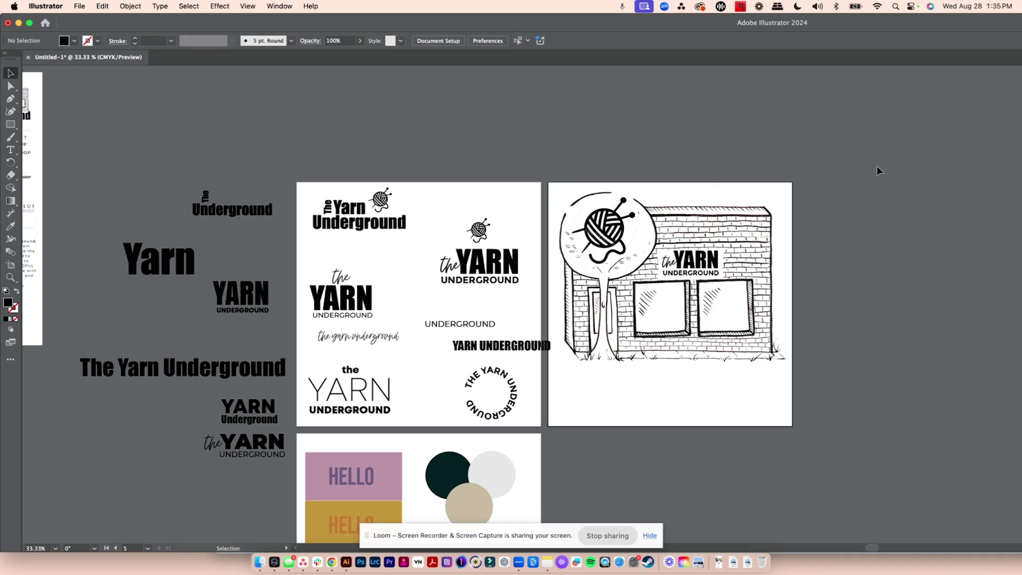
Step: Enlarge the copied yarn ball further and move it off the treetop to the empty canvas above the artboards
{"action": "left_click", "coordinate": [608, 237]}
{"action": "left_click_drag", "start_coordinate": [650, 253], "coordinate": [728, 322]}
{"action": "left_click", "coordinate": [679, 283], "text": "shift"}
{"action": "left_click_drag", "start_coordinate": [644, 259], "coordinate": [592, 89]}
{"action": "left_click", "coordinate": [767, 146]}
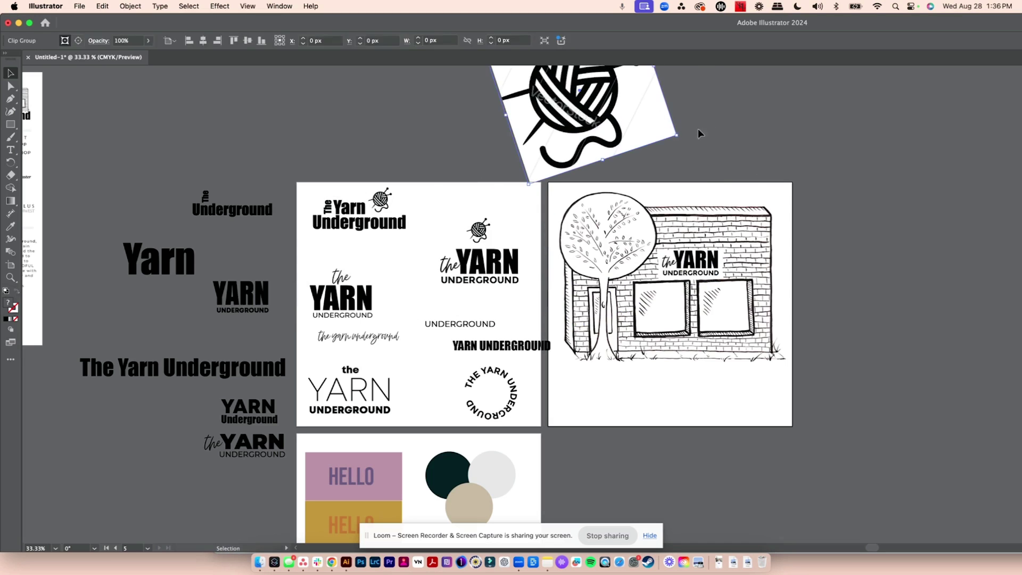
{"action": "left_click", "coordinate": [699, 133]}
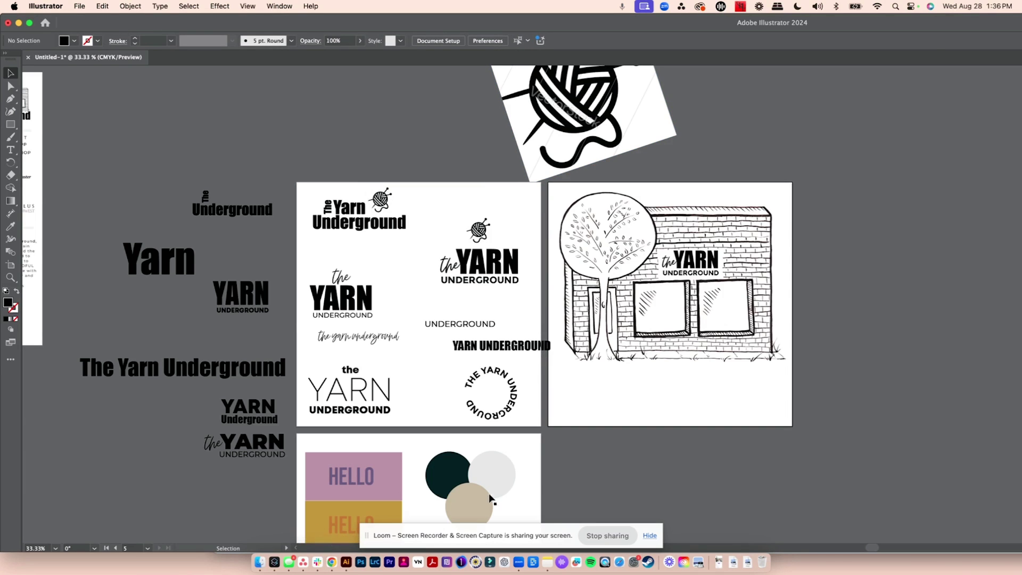
Step: Switch to Chrome and browse the VectorStock yarn ball vectors for other yarn ball artwork
{"action": "left_click", "coordinate": [332, 563]}
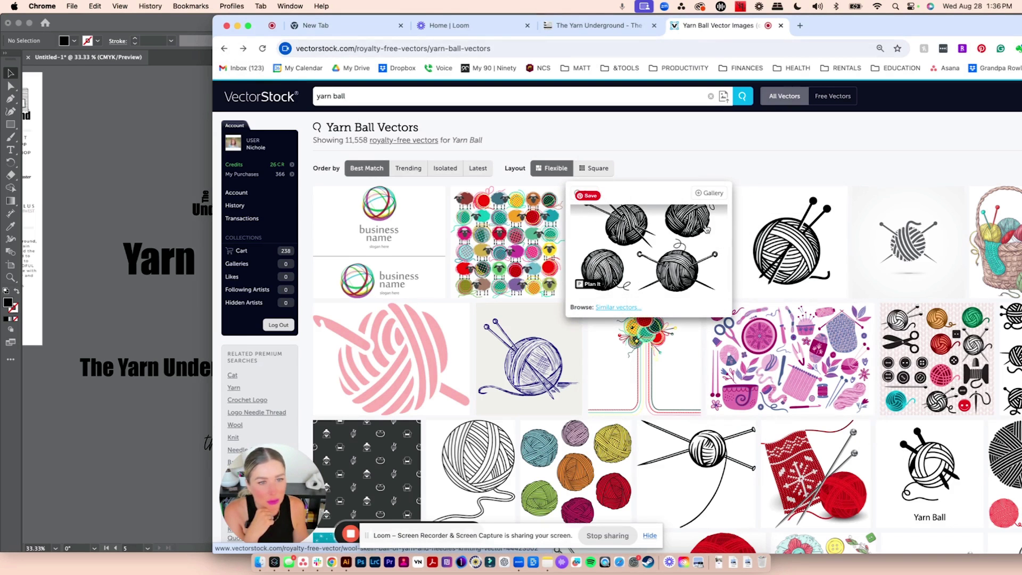
{"action": "scroll", "coordinate": [715, 288], "scroll_direction": "down", "scroll_amount": 15}
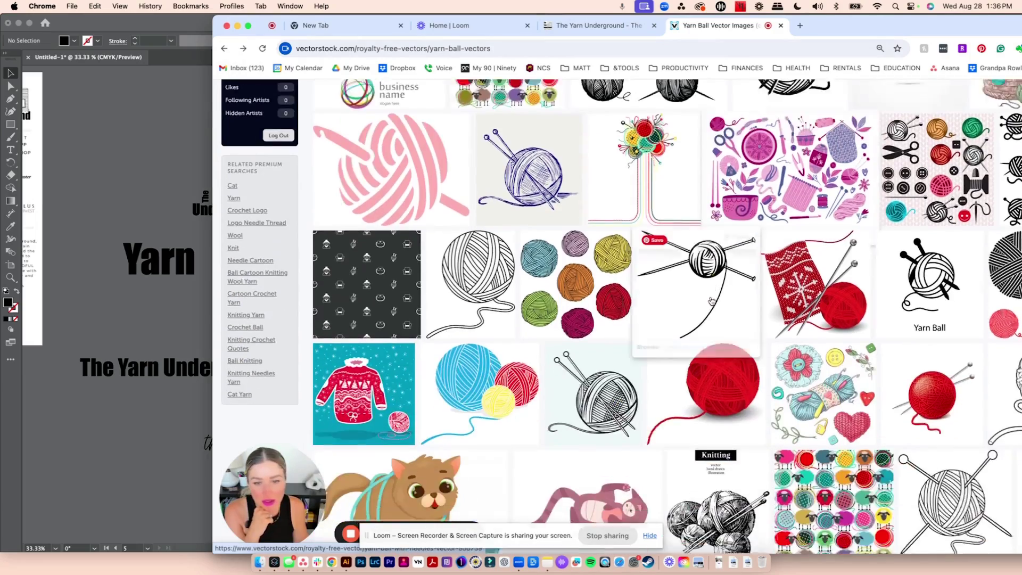
Step: Browse the VectorStock yarn ball vectors to the end of page 2 for a suitable icon
{"action": "scroll", "coordinate": [712, 301], "scroll_direction": "down", "scroll_amount": 12}
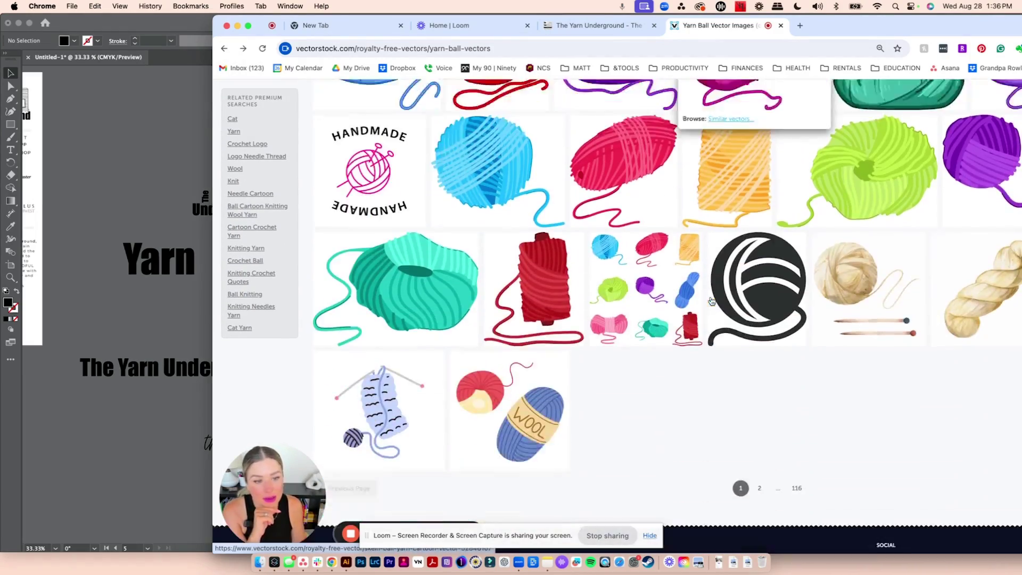
{"action": "left_click", "coordinate": [767, 290]}
{"action": "scroll", "coordinate": [767, 290], "scroll_direction": "down", "scroll_amount": 10}
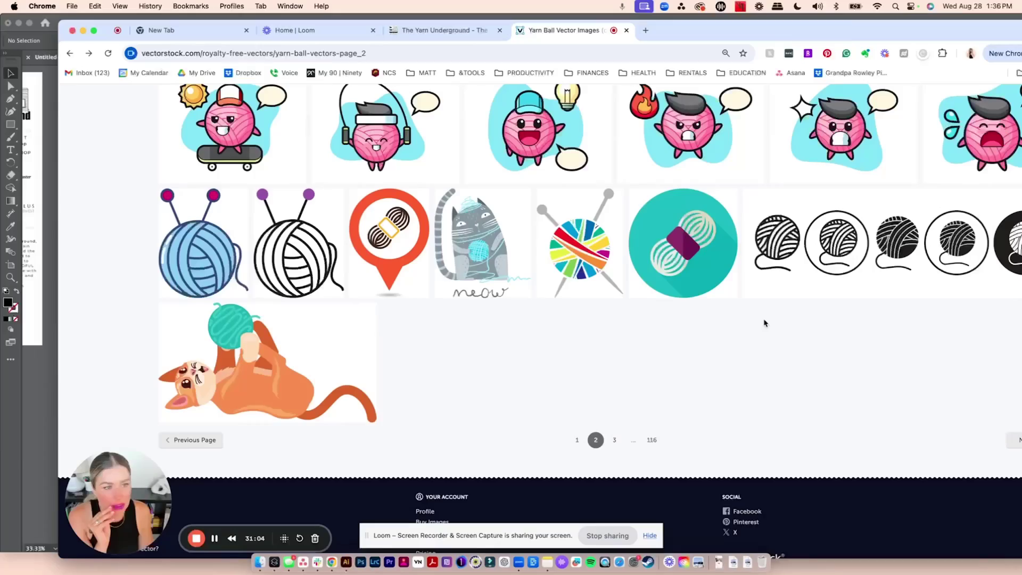
{"action": "left_click_drag", "start_coordinate": [947, 34], "coordinate": [794, 28]}
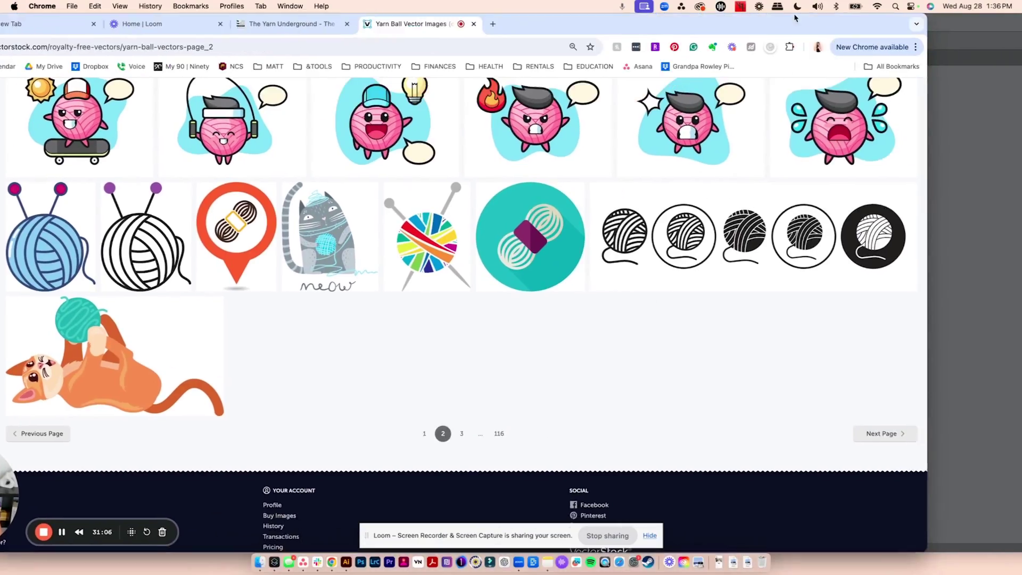
Step: In Illustrator, enlarge the pasted image of five yarn ball icons to about 3221 px wide and place it above the logo artboard
{"action": "mouse_move", "coordinate": [812, 300]}
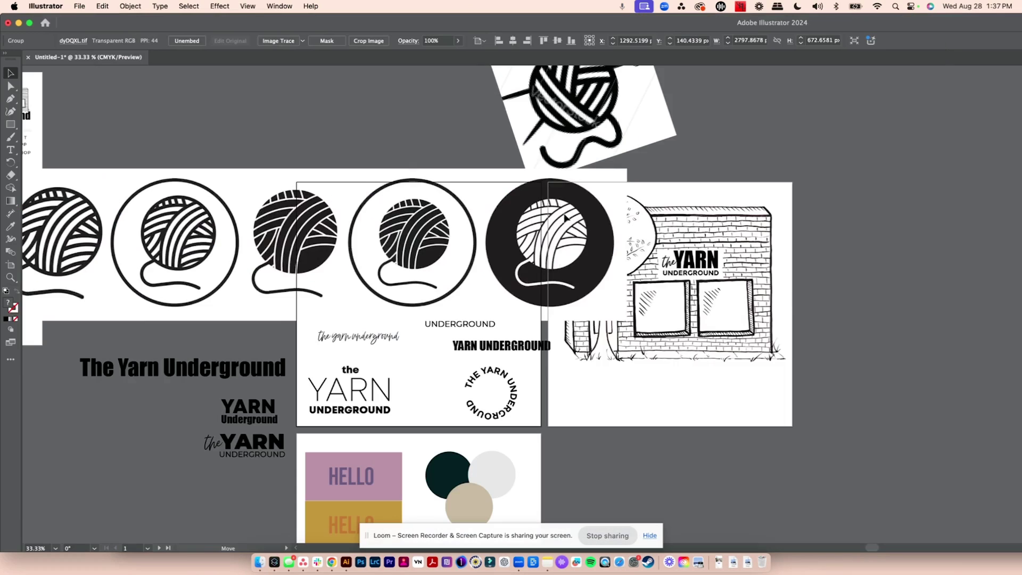
{"action": "left_click_drag", "start_coordinate": [585, 244], "coordinate": [613, 242]}
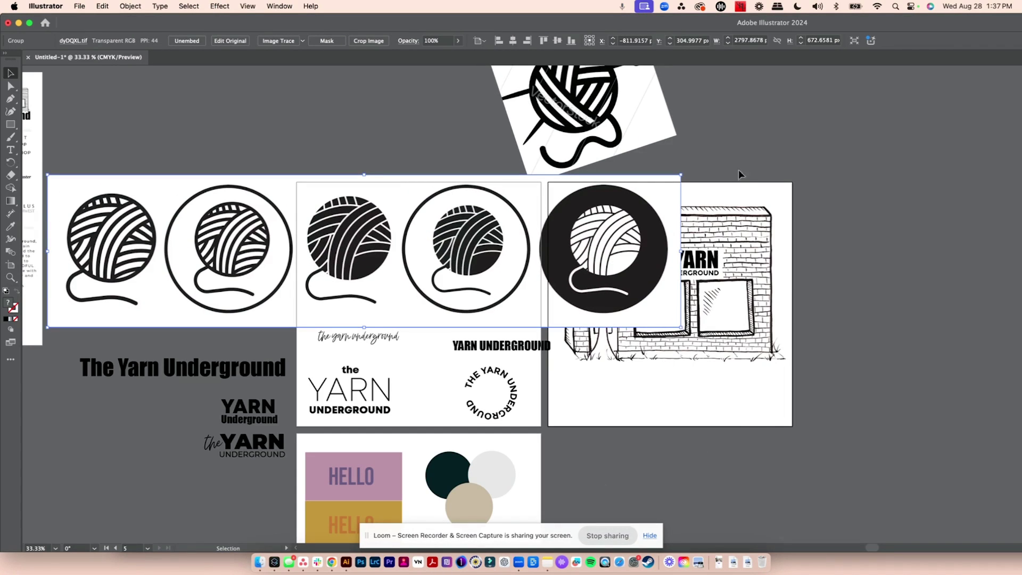
{"action": "left_click_drag", "start_coordinate": [597, 245], "coordinate": [429, 92]}
{"action": "scroll", "coordinate": [620, 357], "scroll_direction": "up", "scroll_amount": 1}
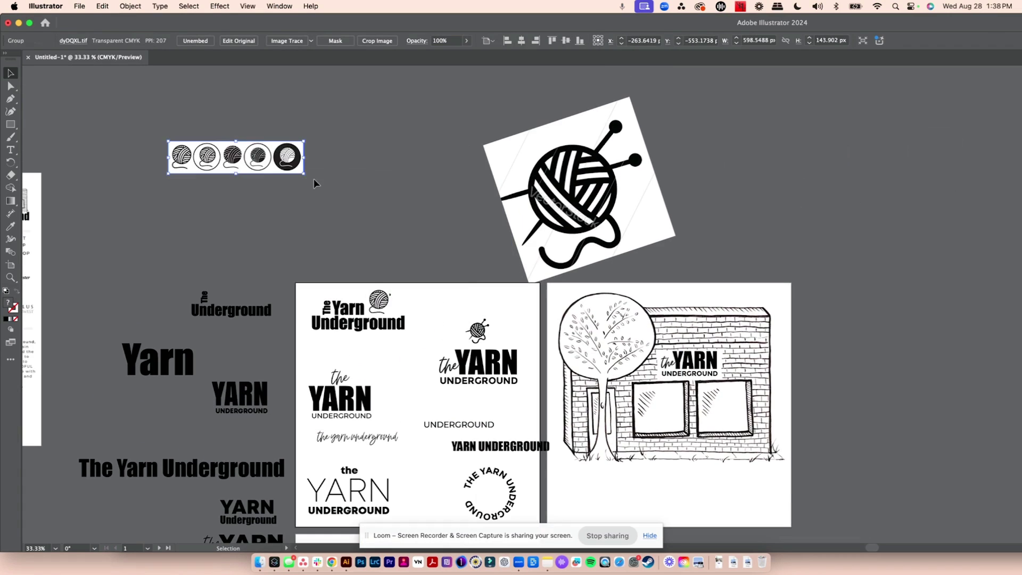
{"action": "left_click_drag", "start_coordinate": [308, 177], "coordinate": [899, 317]}
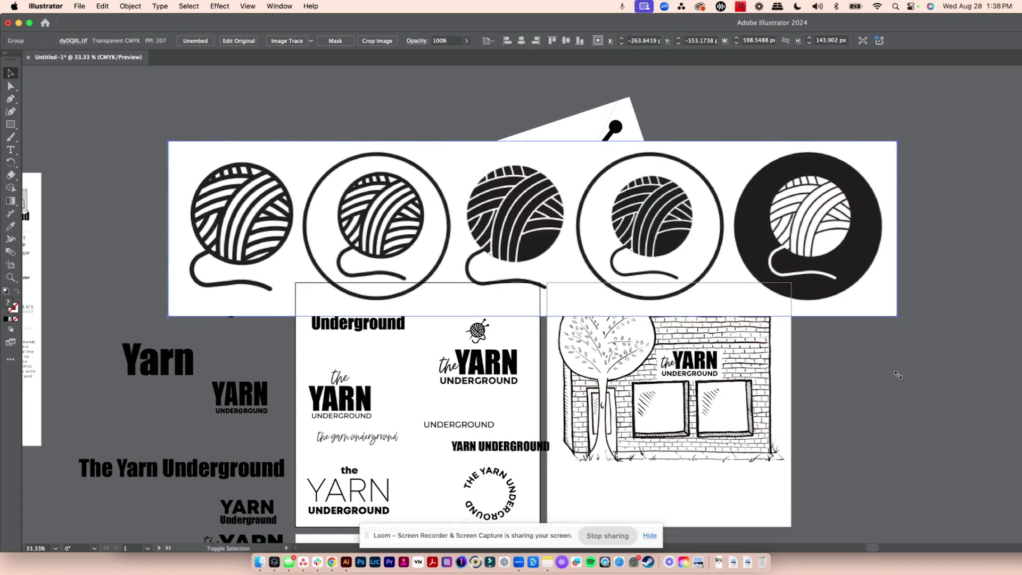
{"action": "left_click_drag", "start_coordinate": [823, 256], "coordinate": [445, 199]}
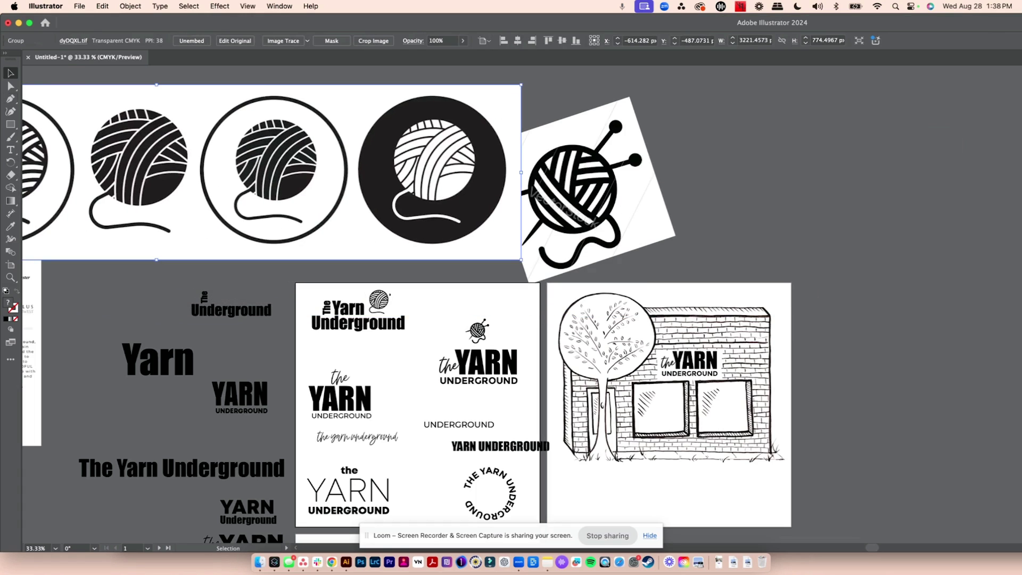
Step: Crop the icon image to its white yarn ball with a circular clipping mask about 356 px wide and fit it over the sketched tree's crown
{"action": "left_click_drag", "start_coordinate": [10, 124], "coordinate": [52, 145]}
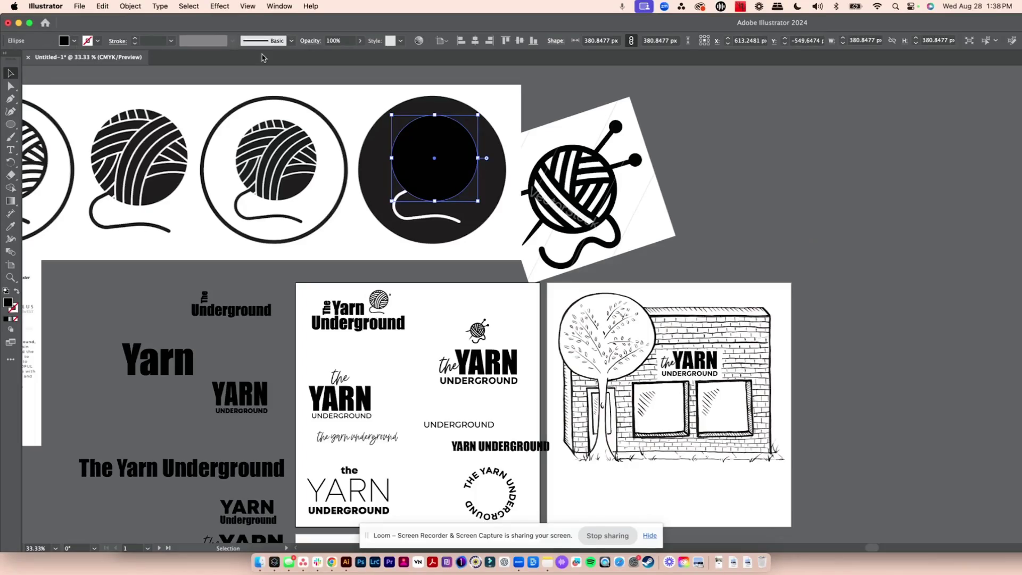
{"action": "left_click_drag", "start_coordinate": [437, 120], "coordinate": [438, 130]}
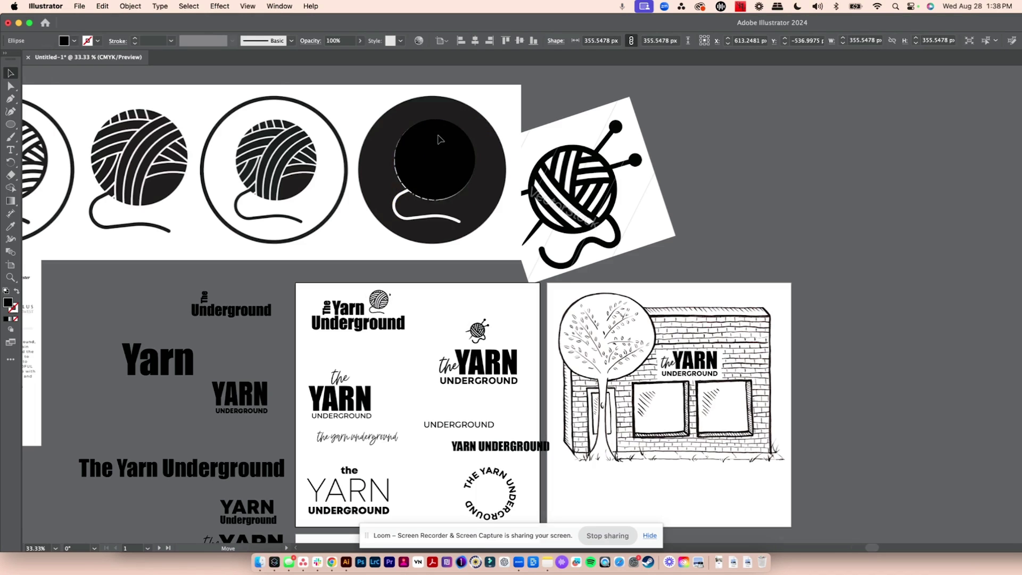
{"action": "left_click", "coordinate": [506, 109], "text": "shift"}
{"action": "right_click", "coordinate": [509, 106]}
{"action": "left_click", "coordinate": [537, 274]}
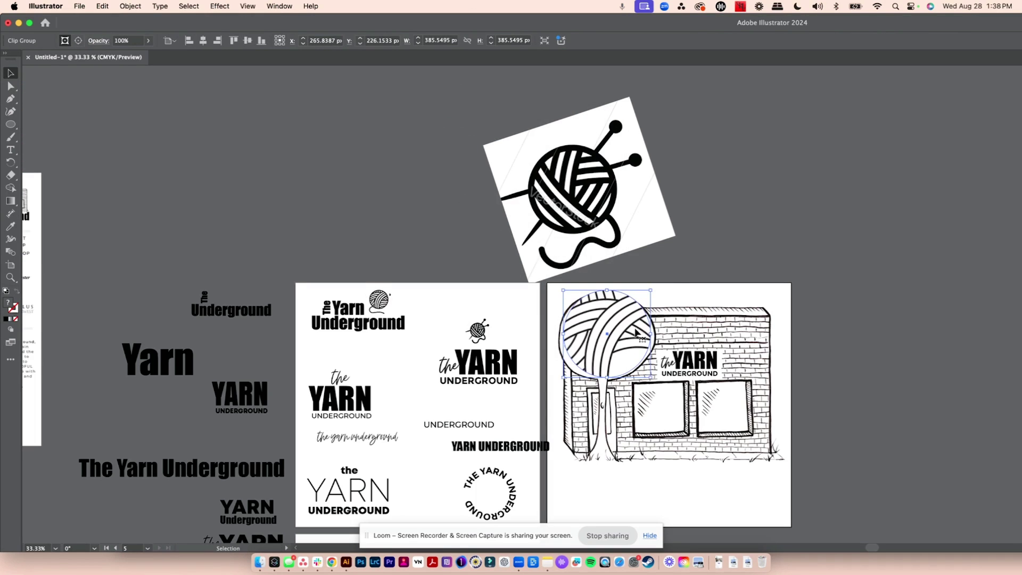
{"action": "mouse_move", "coordinate": [631, 334]}
{"action": "left_mouse_down"}
{"action": "mouse_move", "coordinate": [612, 360]}
{"action": "mouse_move", "coordinate": [635, 328]}
{"action": "left_mouse_up"}
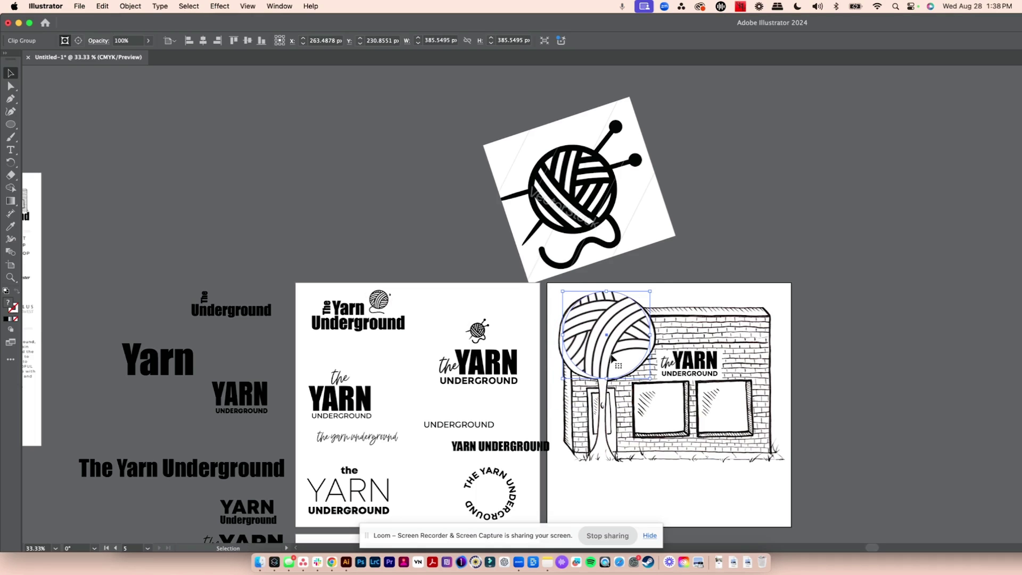
{"action": "left_click", "coordinate": [895, 326]}
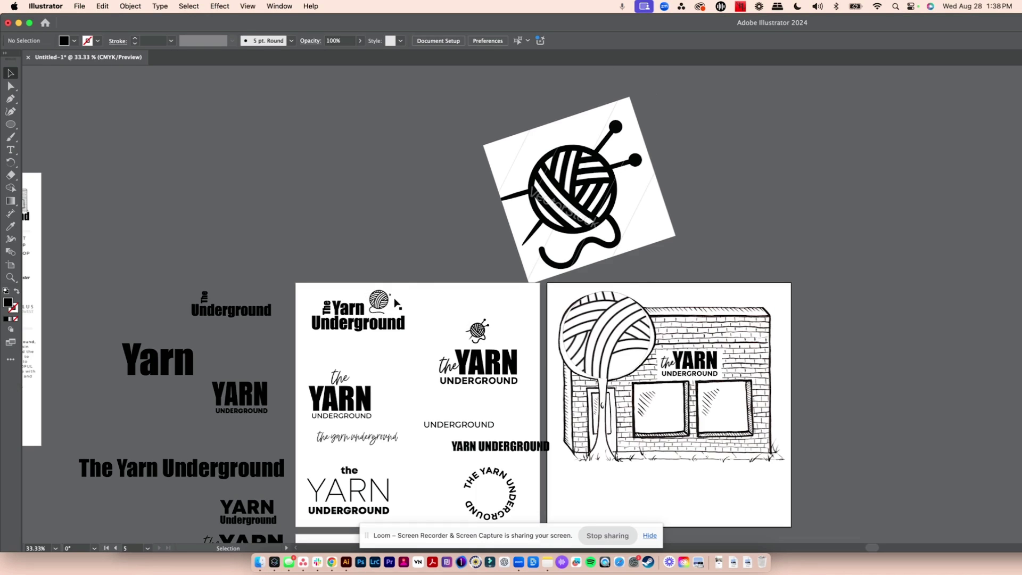
Step: Set the needled yarn ball aside above the artboard and refit the plain yarn ball in the first logo, sent to the back
{"action": "key", "text": "super+equal"}
{"action": "key", "text": "super+equal"}
{"action": "key", "text": "super+equal"}
{"action": "scroll", "coordinate": [388, 233], "scroll_direction": "left", "scroll_amount": 5}
{"action": "left_click_drag", "start_coordinate": [347, 257], "coordinate": [590, 149]}
{"action": "left_click", "coordinate": [352, 301]}
{"action": "left_click", "coordinate": [130, 6]}
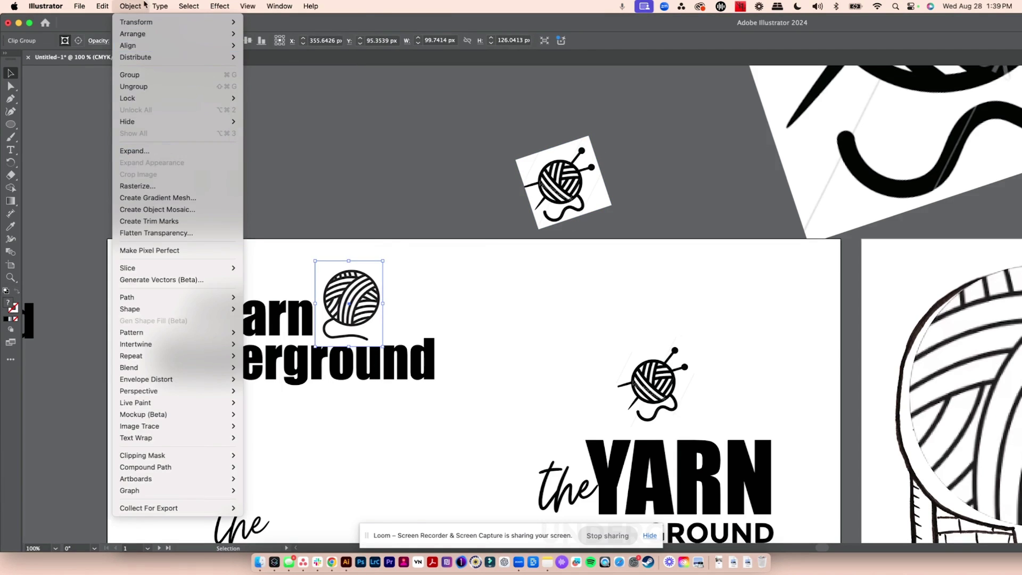
{"action": "mouse_move", "coordinate": [141, 34]}
{"action": "left_click", "coordinate": [288, 70]}
{"action": "left_click_drag", "start_coordinate": [353, 301], "coordinate": [345, 307]}
{"action": "left_click_drag", "start_coordinate": [376, 265], "coordinate": [372, 273]}
Step: Move the plain yarn ball above the artboard and place the needled yarn ball beside the word Yarn in the first logo
{"action": "left_click_drag", "start_coordinate": [343, 307], "coordinate": [413, 173]}
{"action": "left_click", "coordinate": [474, 290]}
{"action": "left_click", "coordinate": [345, 306]}
{"action": "left_click", "coordinate": [403, 309]}
{"action": "left_click_drag", "start_coordinate": [541, 194], "coordinate": [332, 315]}
{"action": "key", "text": "super+z"}
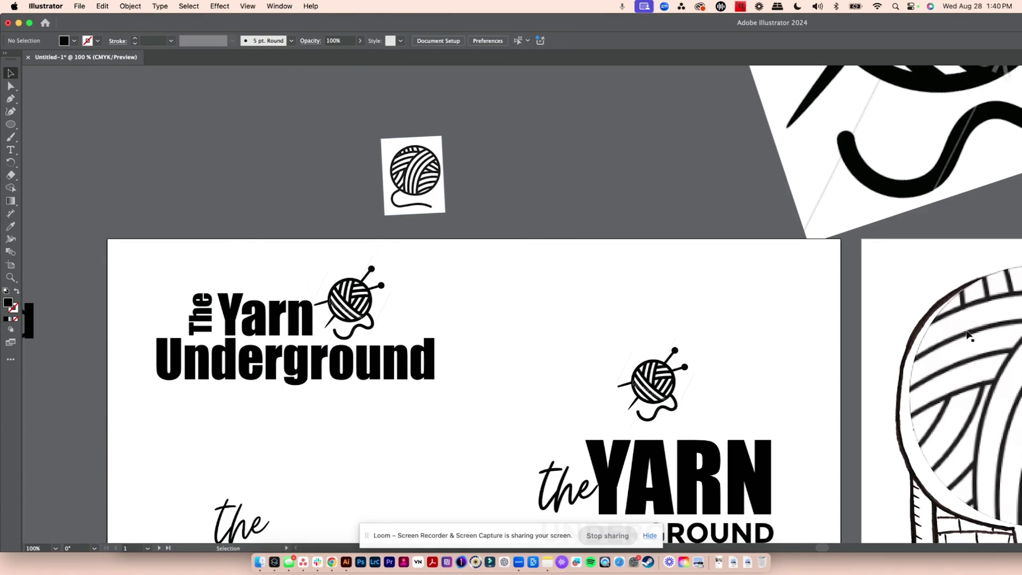
Step: Switch to Chrome and download the yarn ball icon set collection vector with the Standard license, paying with credits
{"action": "key", "text": "super+minus"}
{"action": "key", "text": "super+minus"}
{"action": "key", "text": "super+minus"}
{"action": "key", "text": "super+minus"}
{"action": "key", "text": "super+Tab"}
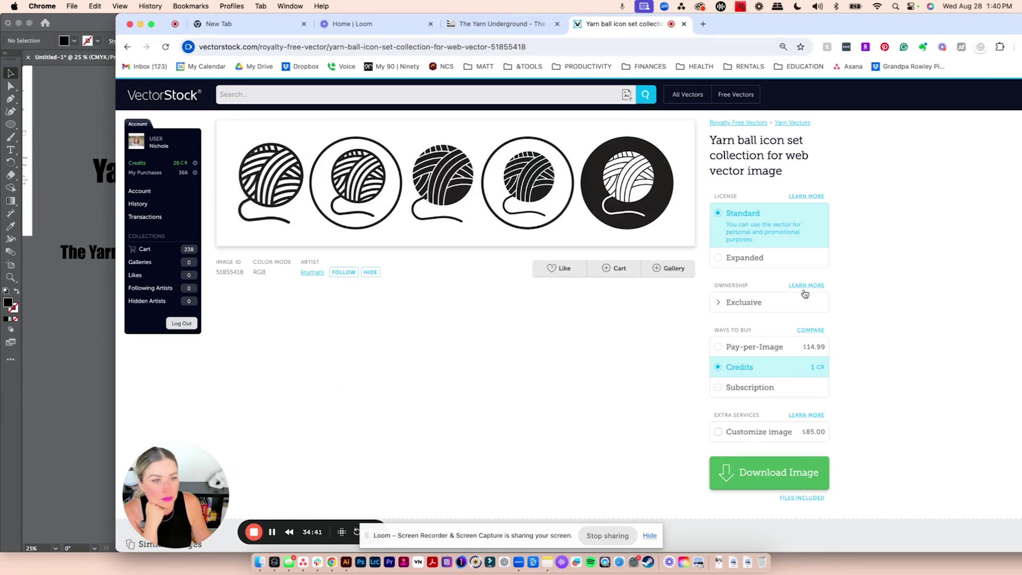
{"action": "left_click", "coordinate": [755, 259]}
{"action": "left_click", "coordinate": [743, 213]}
{"action": "left_click", "coordinate": [746, 258]}
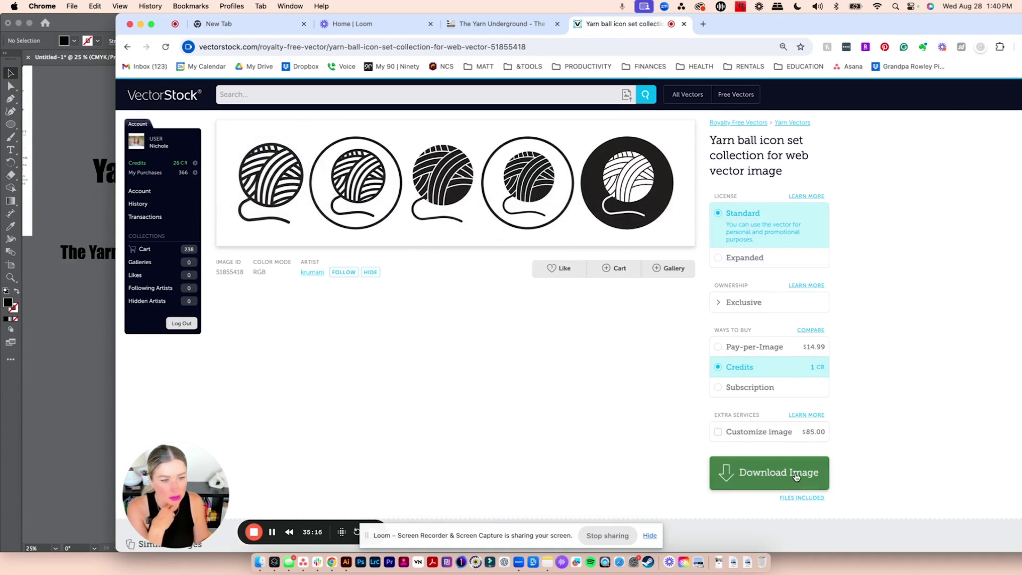
{"action": "left_click", "coordinate": [796, 473]}
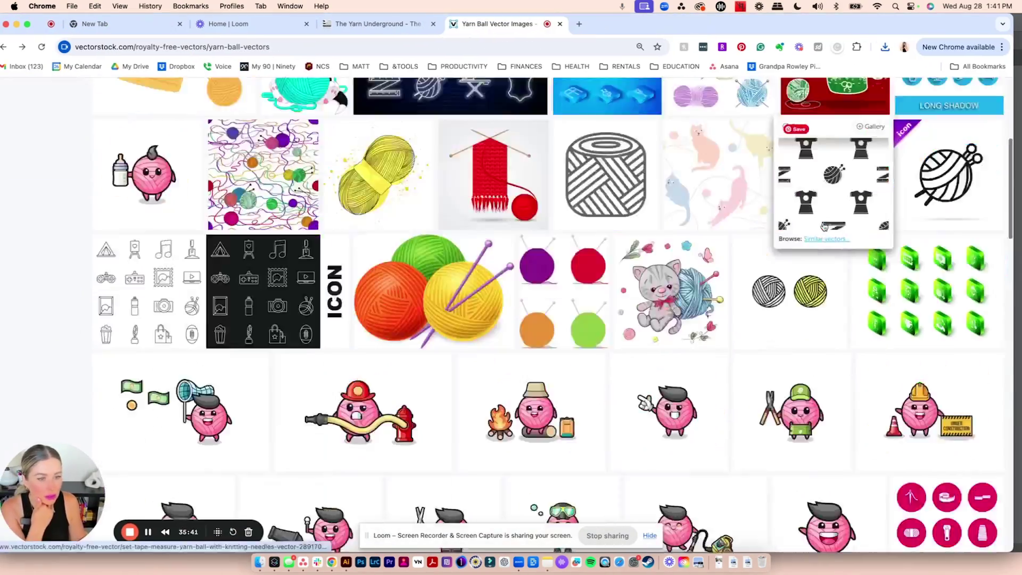
Step: Find the yarn ball knit icon vector among the yarn ball results and download it as a ZIP archive
{"action": "scroll", "coordinate": [511, 319], "scroll_direction": "down", "scroll_amount": 10}
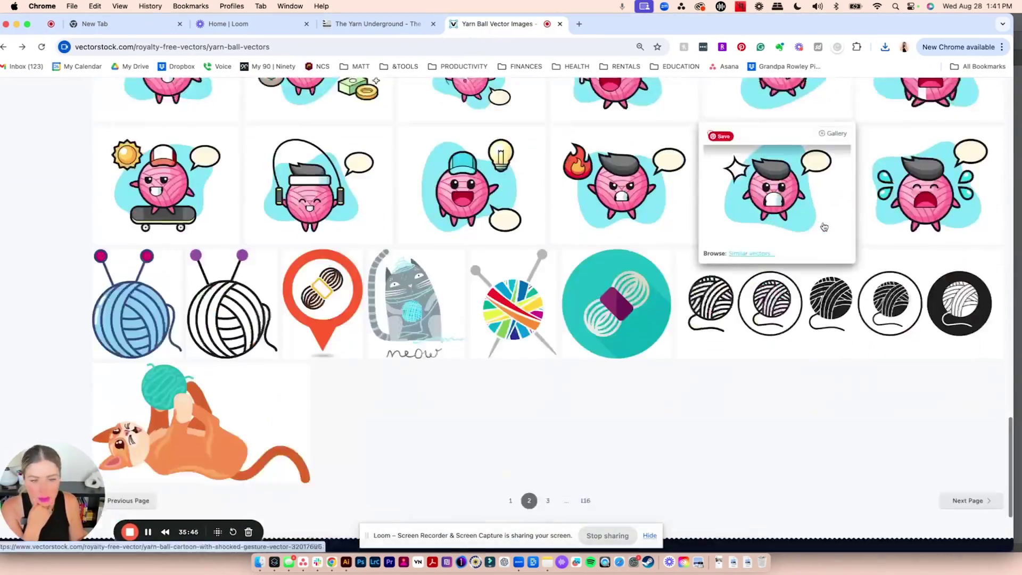
{"action": "left_click", "coordinate": [217, 296]}
{"action": "left_click", "coordinate": [610, 248]}
{"action": "left_click", "coordinate": [787, 95]}
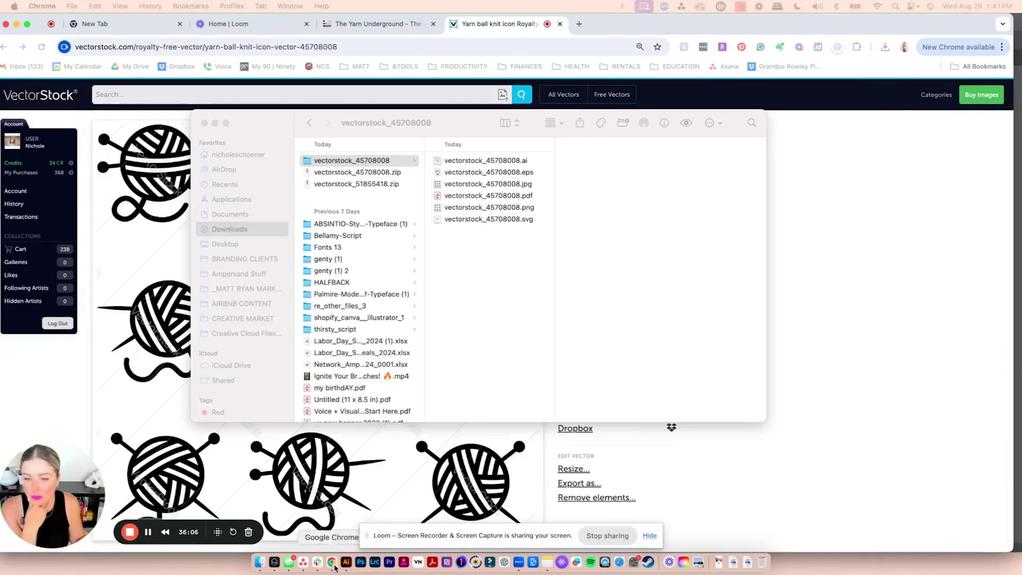
Step: Search VectorStock for "knitting logos" and look through the first page of results
{"action": "left_click", "coordinate": [301, 94]}
{"action": "type", "text": "knitting logos"}
{"action": "key", "text": "Return"}
{"action": "scroll", "coordinate": [861, 247], "scroll_direction": "down", "scroll_amount": 10}
{"action": "scroll", "coordinate": [861, 247], "scroll_direction": "down", "scroll_amount": 15}
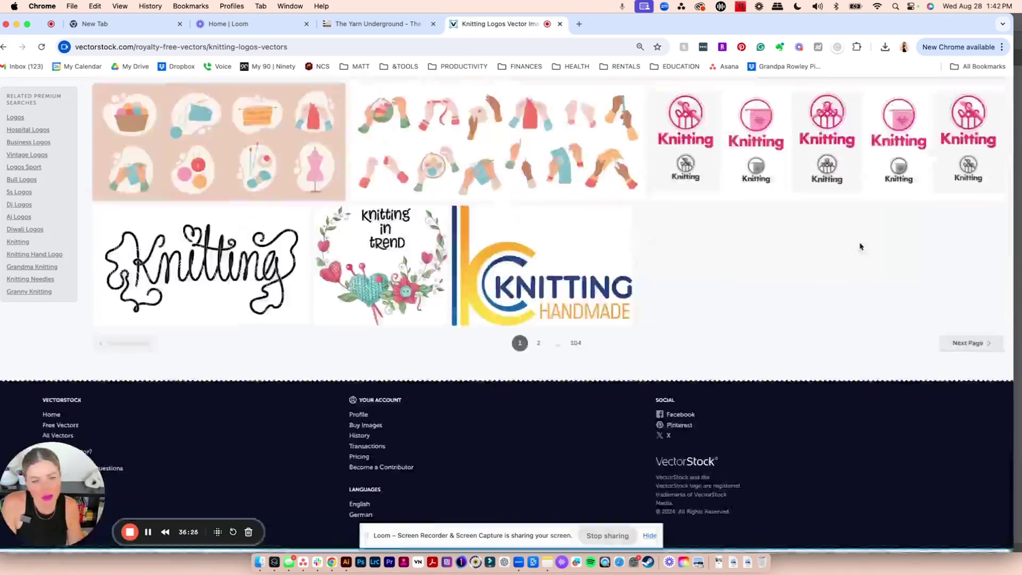
Step: Examine pages 2 to 4 of the knitting logos results for usable yarn and knitting icons
{"action": "left_click", "coordinate": [966, 343]}
{"action": "scroll", "coordinate": [591, 175], "scroll_direction": "down", "scroll_amount": 12}
{"action": "scroll", "coordinate": [592, 175], "scroll_direction": "down", "scroll_amount": 8}
{"action": "left_click", "coordinate": [966, 344]}
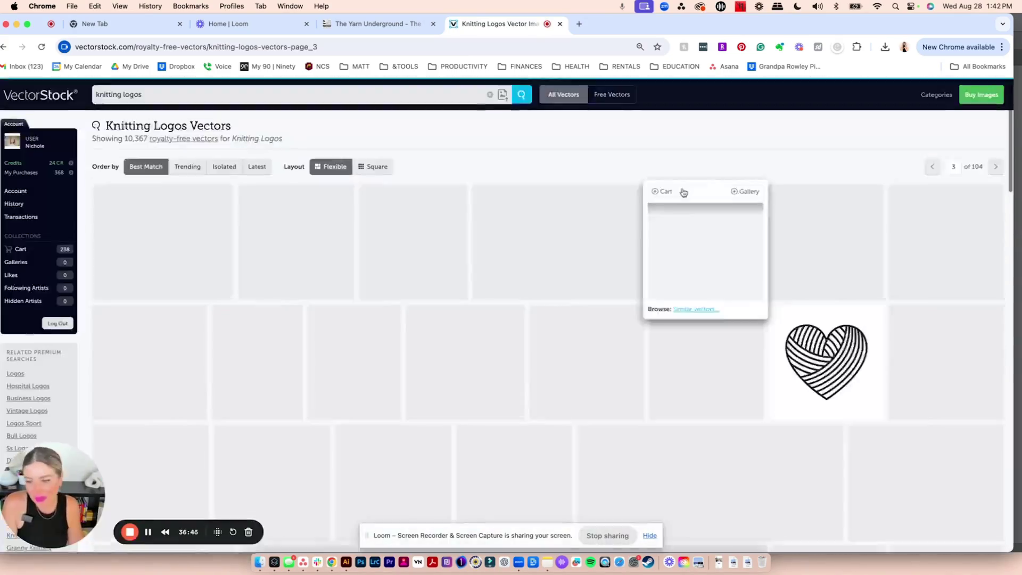
{"action": "scroll", "coordinate": [684, 194], "scroll_direction": "down", "scroll_amount": 15}
{"action": "left_click", "coordinate": [966, 343]}
{"action": "scroll", "coordinate": [740, 247], "scroll_direction": "down", "scroll_amount": 1}
{"action": "scroll", "coordinate": [739, 248], "scroll_direction": "down", "scroll_amount": 5}
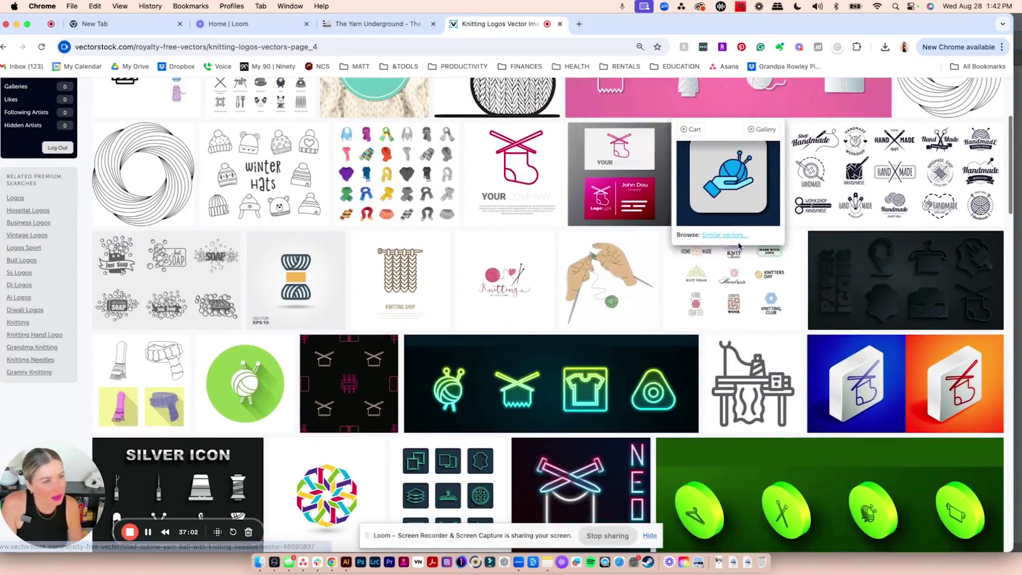
{"action": "scroll", "coordinate": [740, 247], "scroll_direction": "down", "scroll_amount": 10}
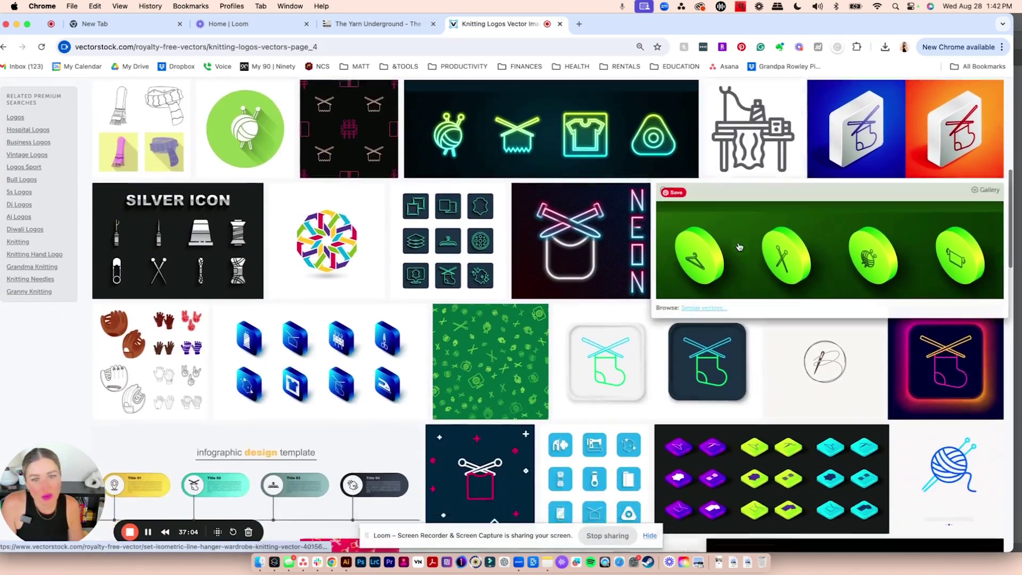
{"action": "scroll", "coordinate": [739, 247], "scroll_direction": "down", "scroll_amount": 8}
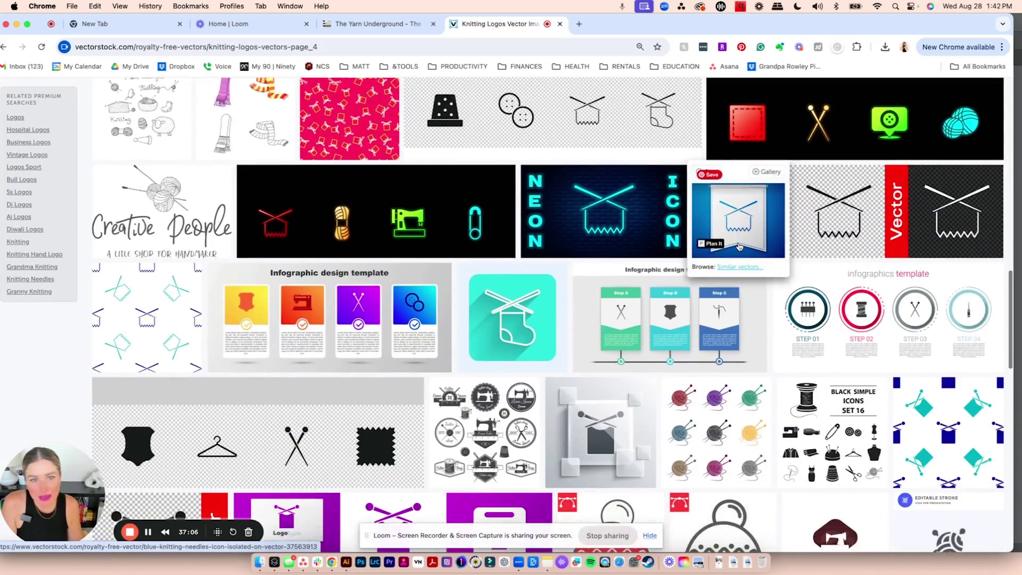
{"action": "scroll", "coordinate": [739, 246], "scroll_direction": "down", "scroll_amount": 7}
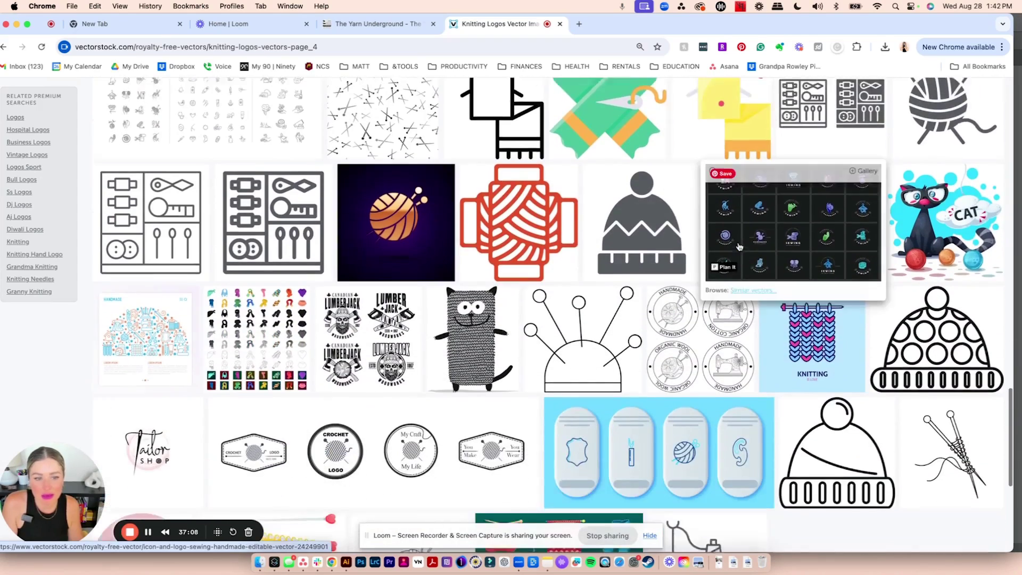
{"action": "scroll", "coordinate": [739, 246], "scroll_direction": "down", "scroll_amount": 1}
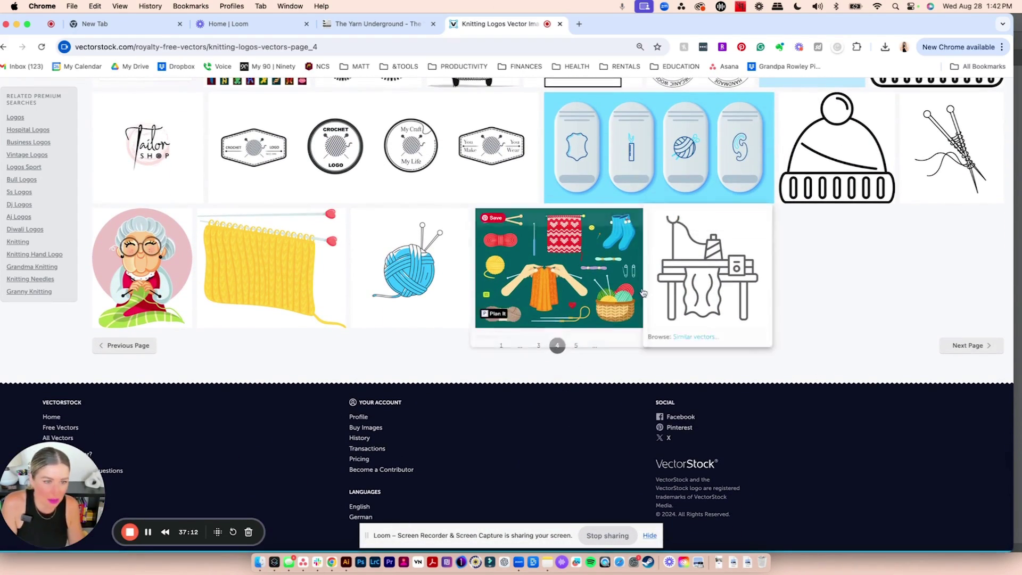
Step: Go to page 5 of the results and download the "Set of knitting icons thin linear style pack" vector with the Standard license
{"action": "left_click", "coordinate": [577, 346]}
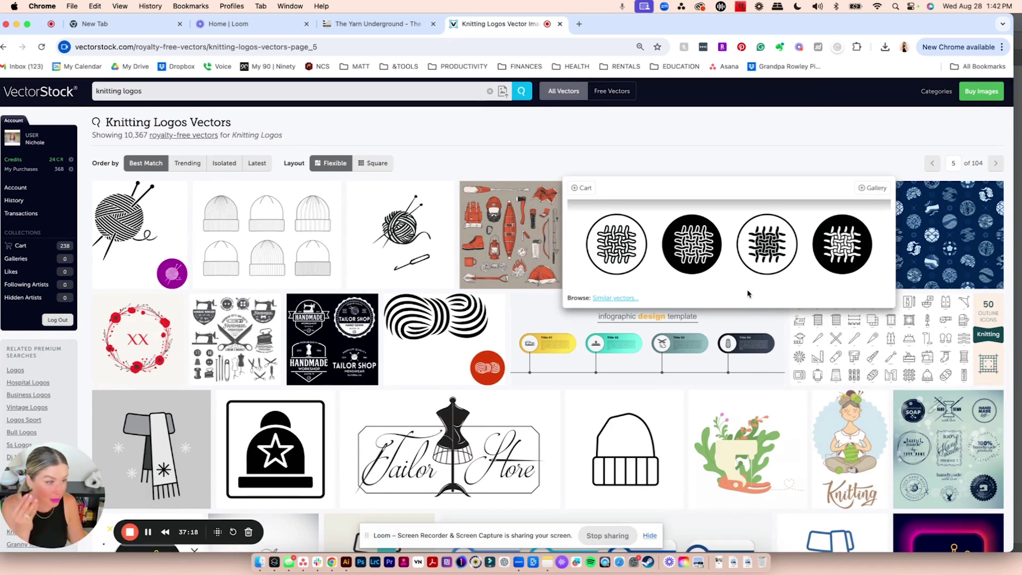
{"action": "scroll", "coordinate": [748, 293], "scroll_direction": "down", "scroll_amount": 3}
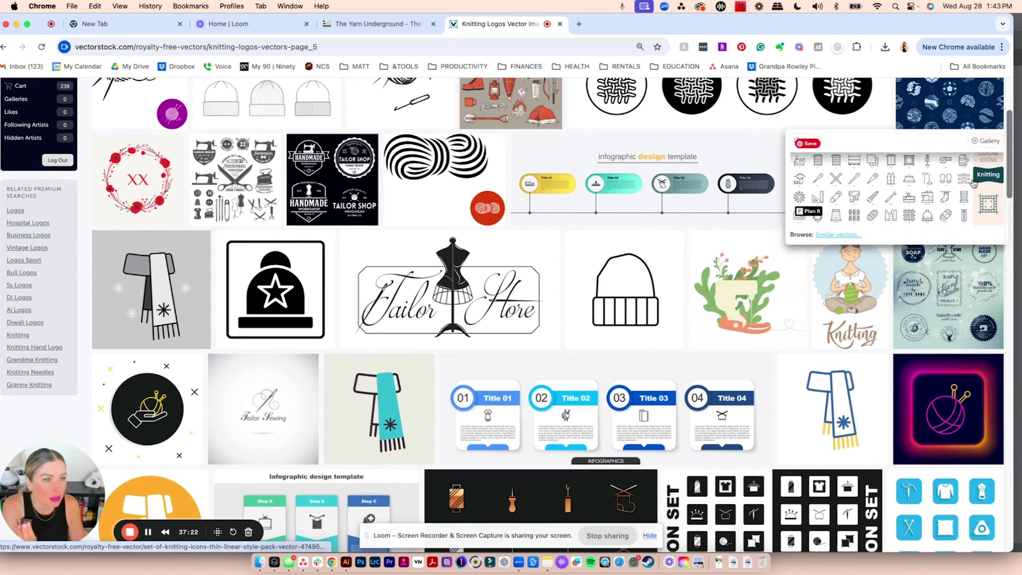
{"action": "left_click", "coordinate": [858, 172]}
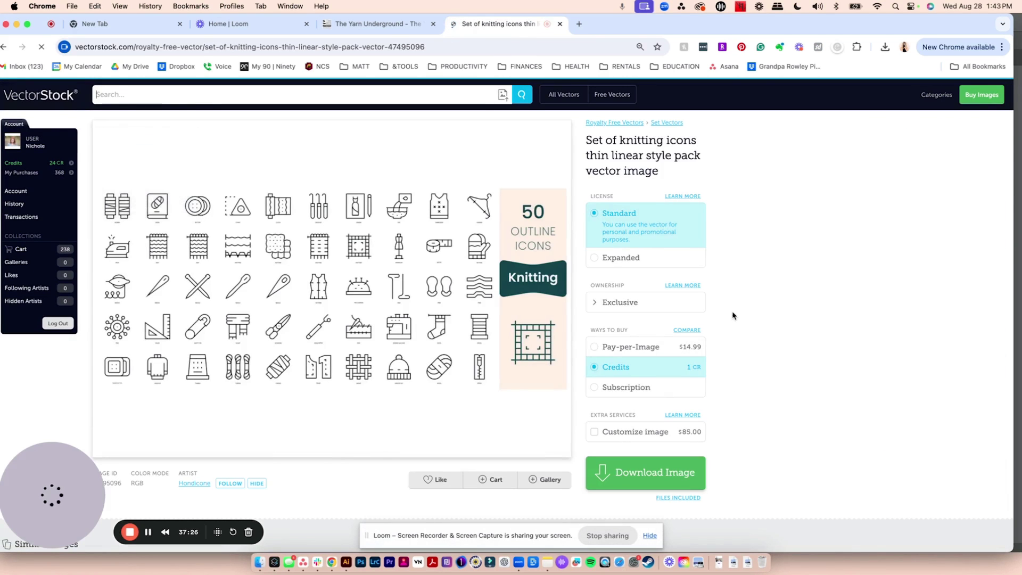
{"action": "left_click", "coordinate": [645, 473]}
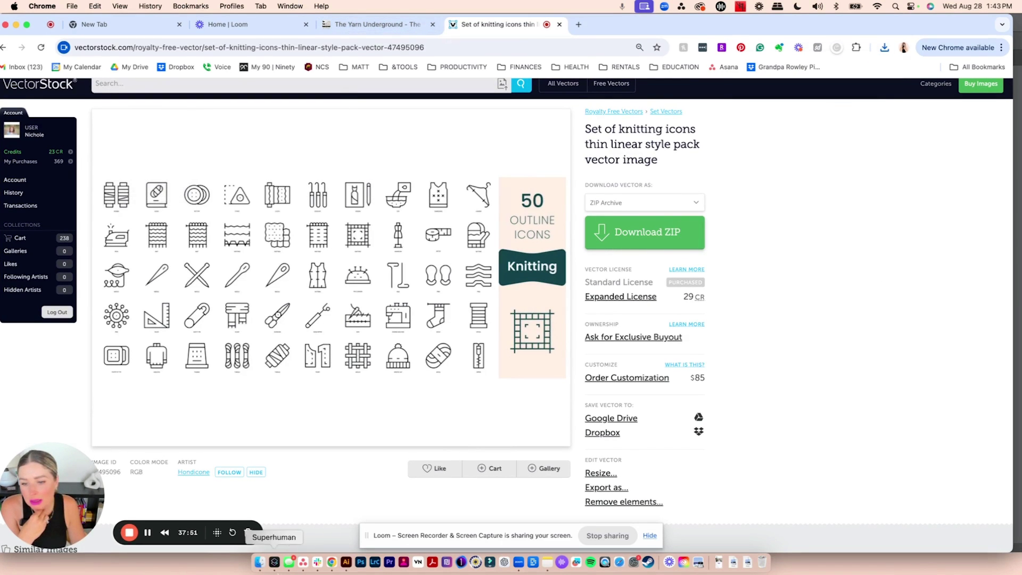
Step: Extract the vectorstock_45708008, vectorstock_47495096 and vectorstock_51855418 ZIP archives in the Downloads folder
{"action": "left_click", "coordinate": [342, 563]}
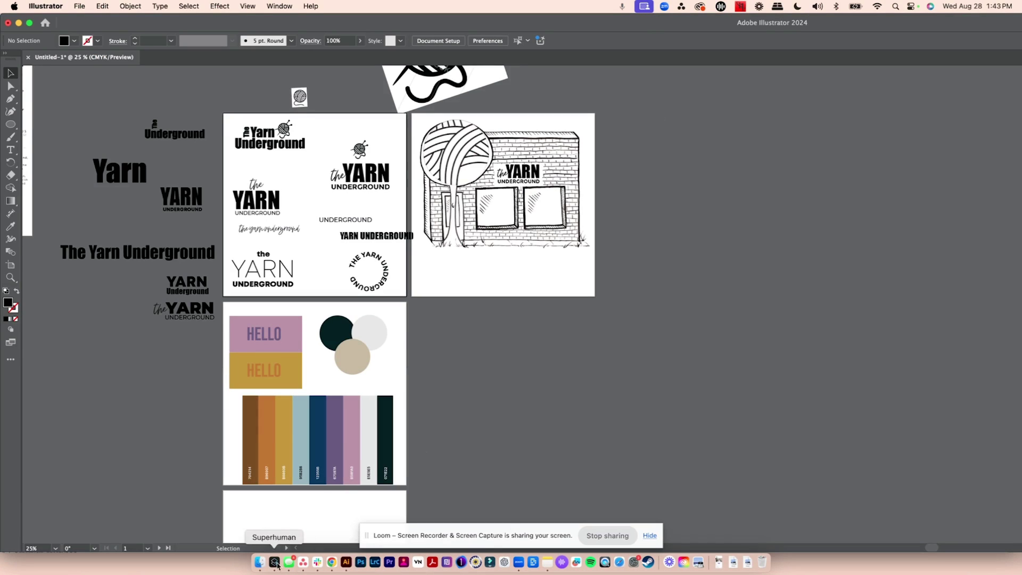
{"action": "left_click", "coordinate": [263, 561]}
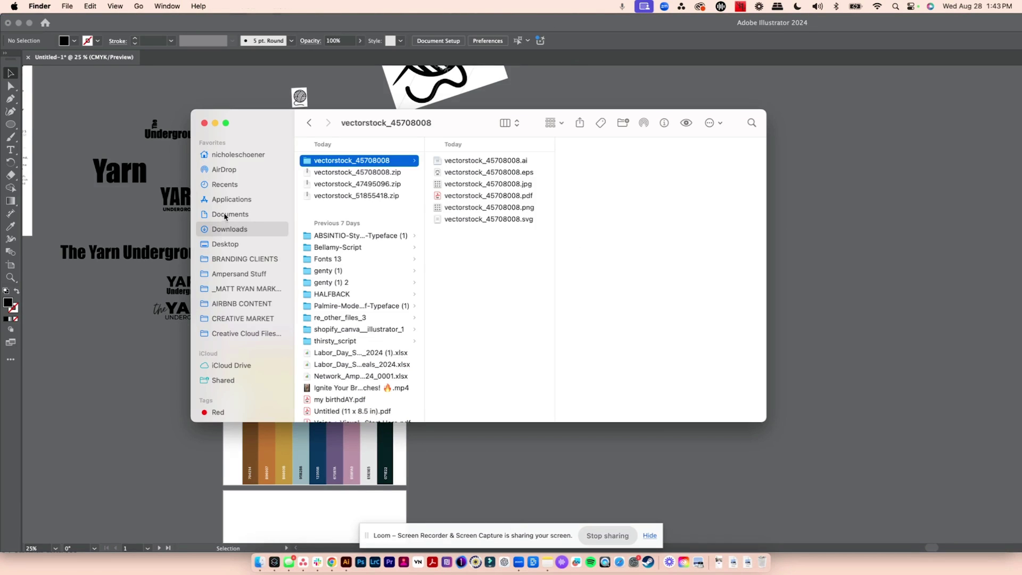
{"action": "left_click", "coordinate": [360, 172]}
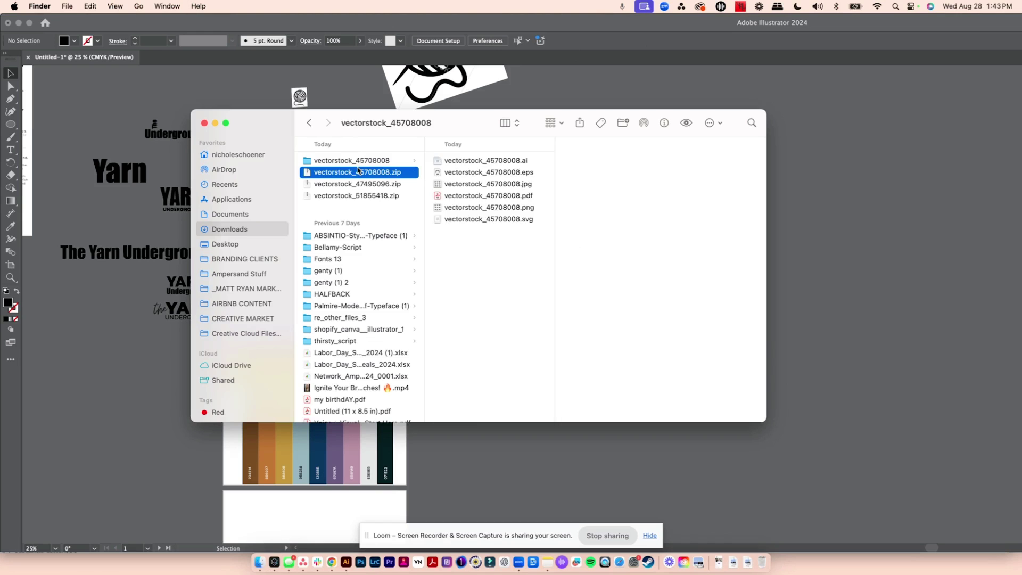
{"action": "left_click", "coordinate": [361, 197], "text": "shift"}
{"action": "key", "text": "super+o"}
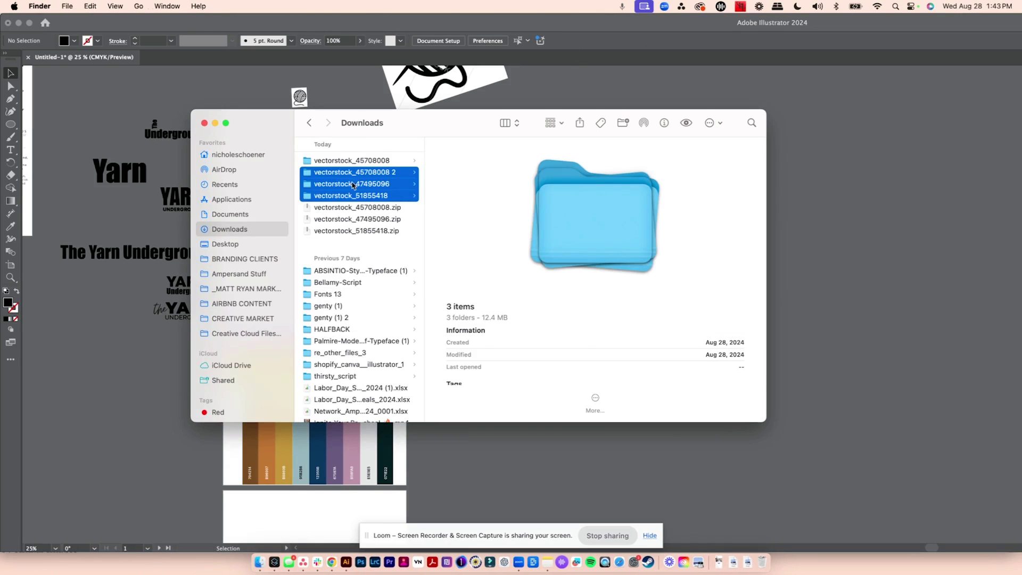
Step: File the extracted vectorstock folders in the YARN UNDERGROUND client folder and open their AI files in Illustrator
{"action": "left_click_drag", "start_coordinate": [341, 157], "coordinate": [352, 184]}
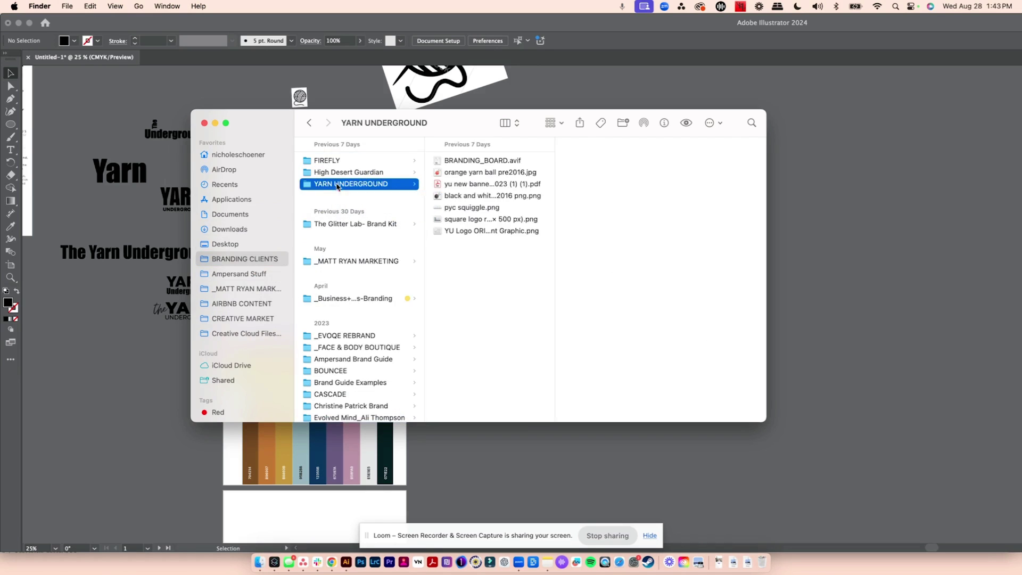
{"action": "left_click", "coordinate": [481, 184]}
{"action": "left_click", "coordinate": [568, 160]}
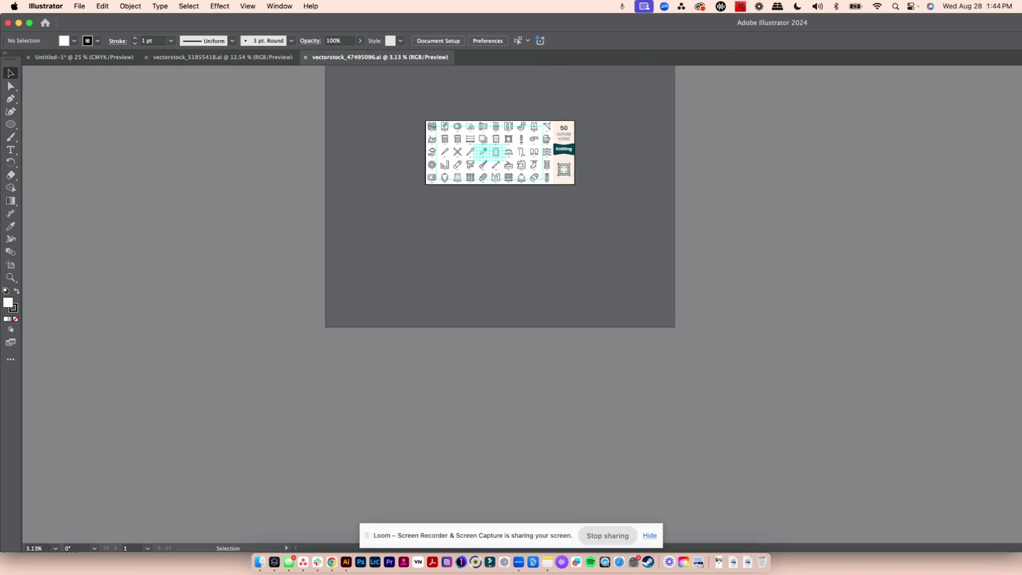
Step: Copy the yarn ball set and the 50 knitting icons sheet into the Untitled-1 document beside the storefront sketch
{"action": "key", "text": "super+shift+grave"}
{"action": "key", "text": "super+shift+grave"}
{"action": "key", "text": "super+shift+grave"}
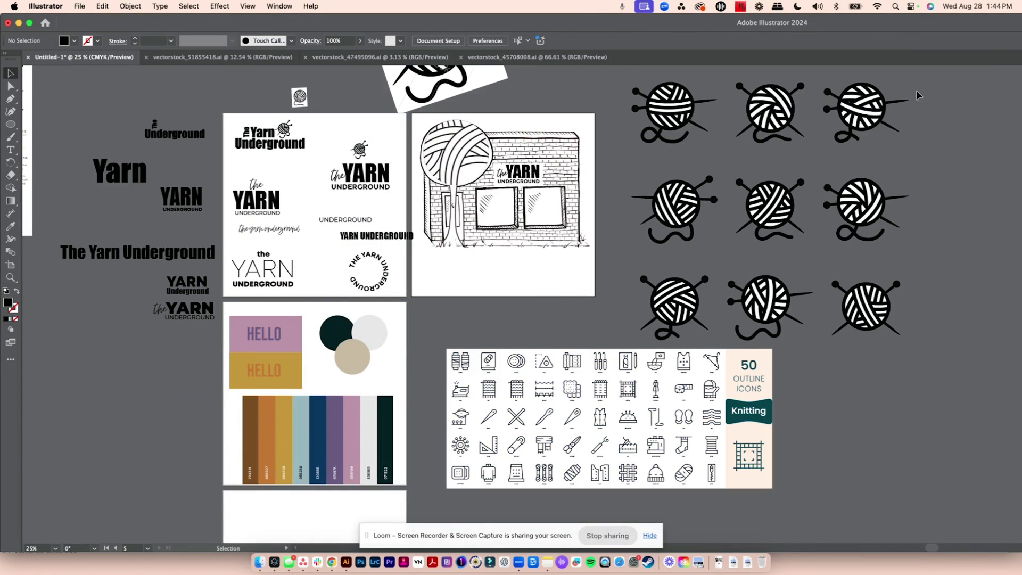
{"action": "scroll", "coordinate": [967, 229], "scroll_direction": "up", "scroll_amount": 3}
{"action": "left_click", "coordinate": [967, 229]}
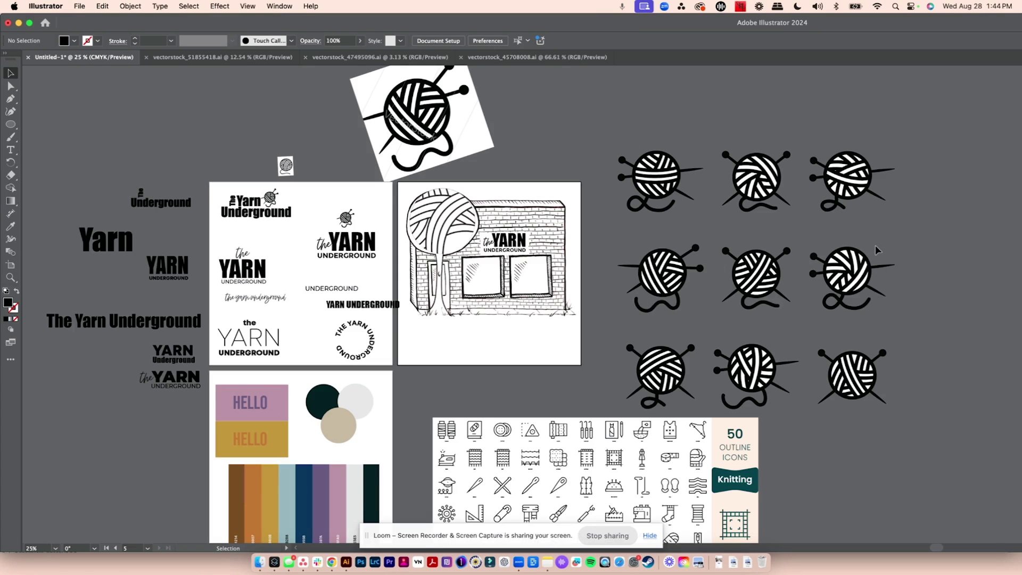
Step: Replace the yarn ball image above the "the YARN UNDERGROUND" logo with a small copy of the vector ball from the set's middle row
{"action": "left_click", "coordinate": [807, 316]}
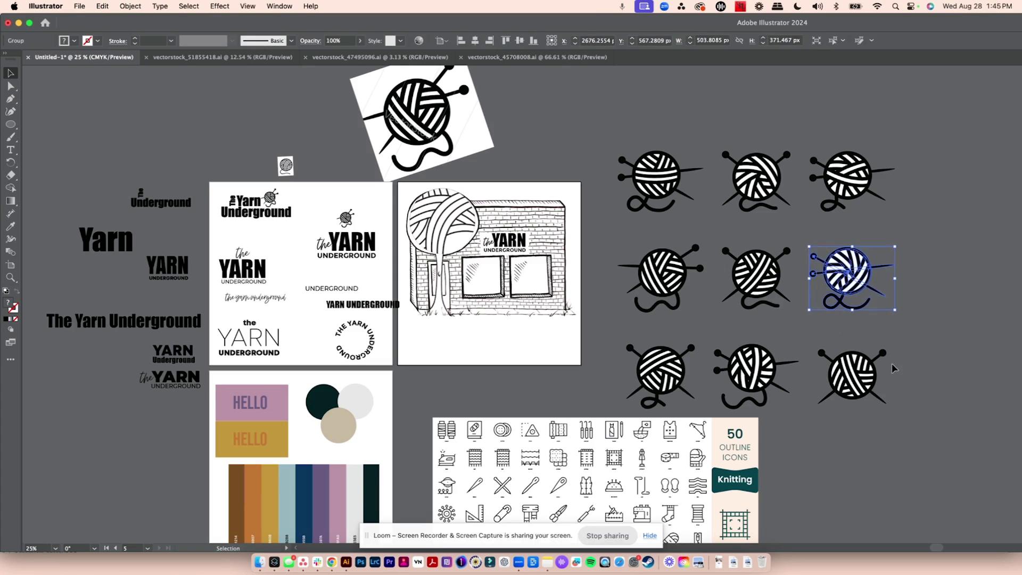
{"action": "left_click", "coordinate": [973, 341]}
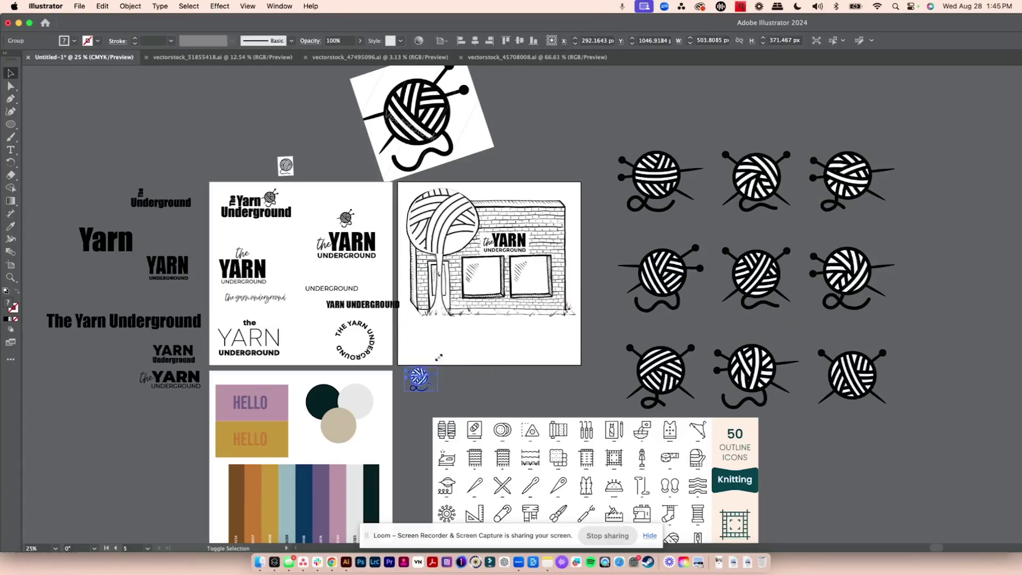
{"action": "left_click_drag", "start_coordinate": [419, 377], "coordinate": [331, 155]}
{"action": "left_click", "coordinate": [349, 215]}
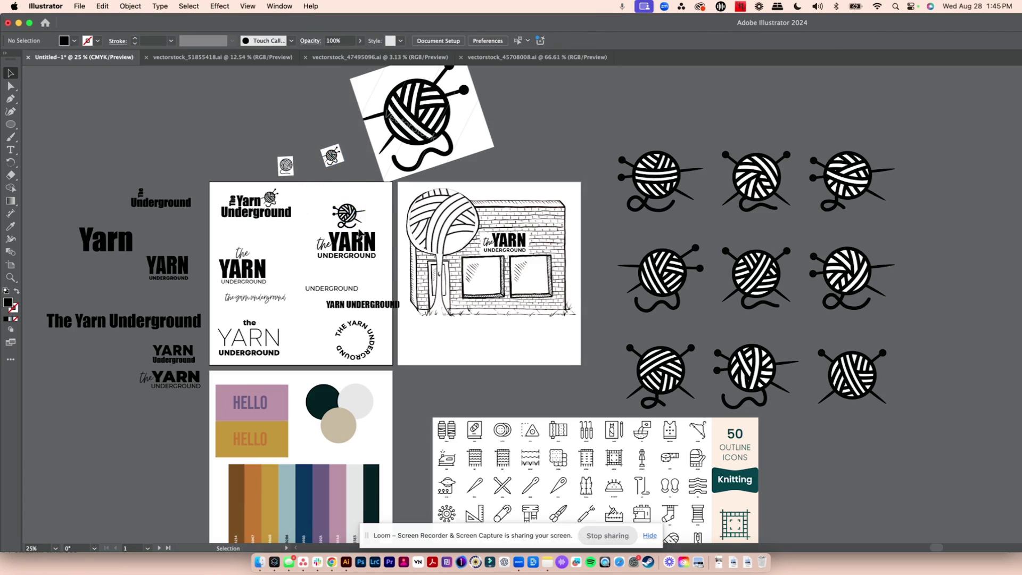
Step: Delete the trial ball and swap the image in the upper "The Yarn Underground" logo for the vector ball at the left of the middle row
{"action": "key", "text": "Delete"}
{"action": "scroll", "coordinate": [682, 257], "scroll_direction": "up", "scroll_amount": 1}
{"action": "left_click_drag", "start_coordinate": [652, 277], "coordinate": [198, 208]}
{"action": "left_click_drag", "start_coordinate": [221, 190], "coordinate": [137, 182]}
{"action": "left_click_drag", "start_coordinate": [136, 182], "coordinate": [135, 181]}
Step: Fine-tune the rotation and position of the yarn ball beside "Yarn" in the upper "The Yarn Underground" logo
{"action": "key", "text": "super+1"}
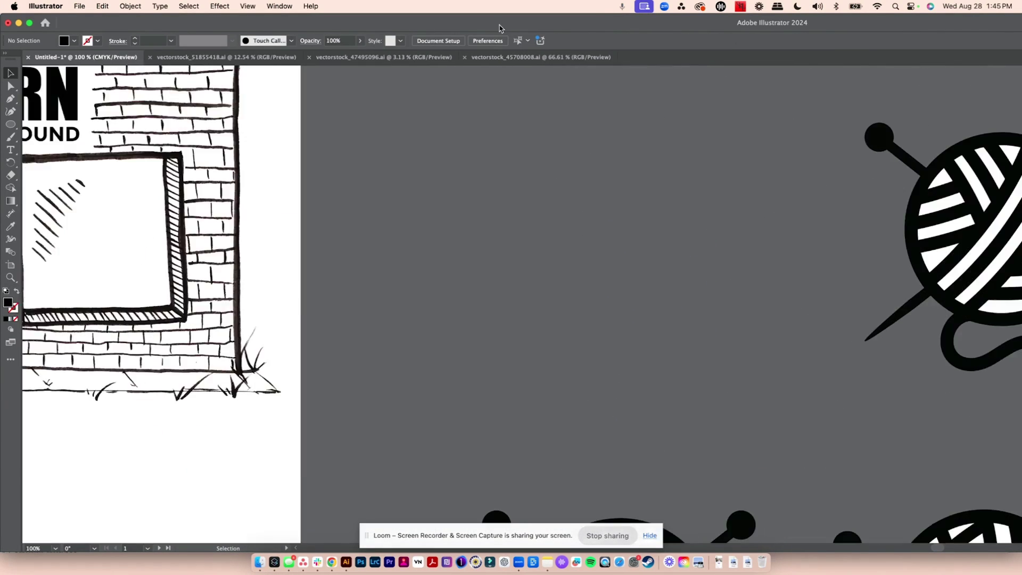
{"action": "scroll", "coordinate": [430, 132], "scroll_direction": "left", "scroll_amount": 10}
{"action": "key", "text": "super+="}
{"action": "key", "text": "super+="}
{"action": "key", "text": "super+="}
{"action": "left_click", "coordinate": [586, 256]}
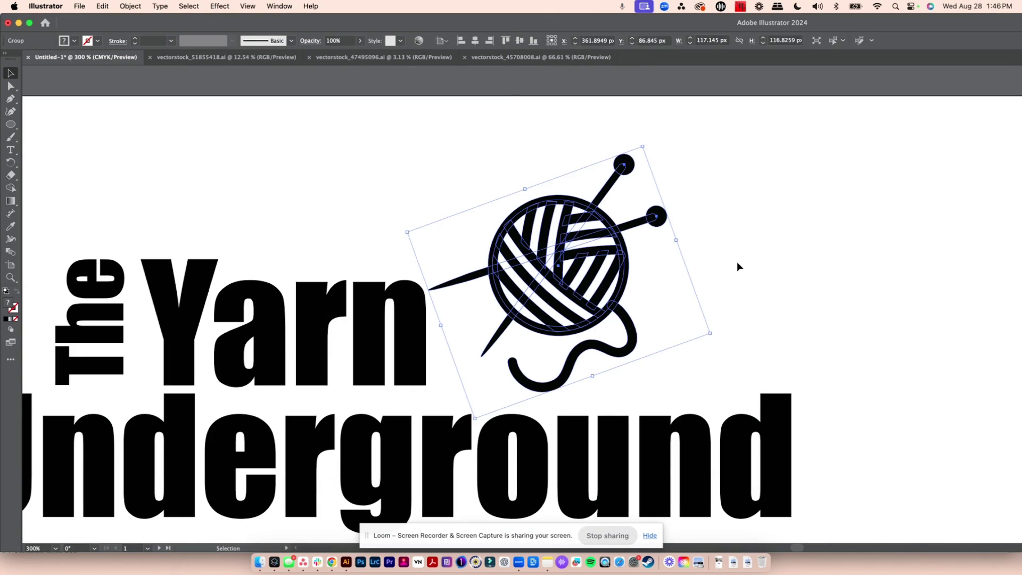
{"action": "left_click", "coordinate": [737, 261]}
{"action": "left_click", "coordinate": [656, 217]}
{"action": "left_click_drag", "start_coordinate": [683, 238], "coordinate": [680, 230]}
{"action": "left_click_drag", "start_coordinate": [657, 216], "coordinate": [660, 232]}
{"action": "left_click", "coordinate": [834, 229]}
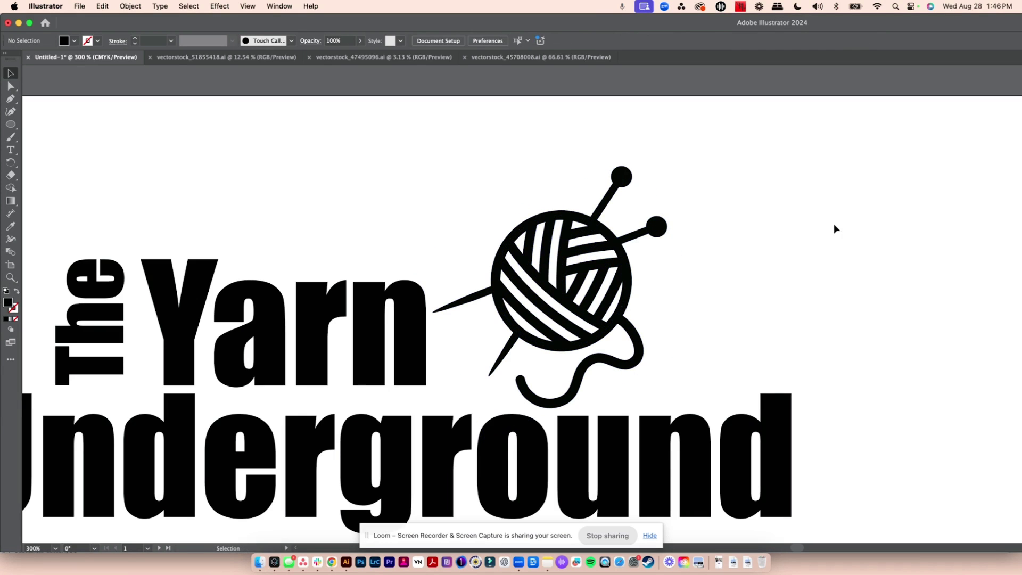
Step: Paste a copy of the tilted yarn ball above YARN in the "the YARN UNDERGROUND" logo
{"action": "key", "text": "super+minus"}
{"action": "key", "text": "super+minus"}
{"action": "key", "text": "super+minus"}
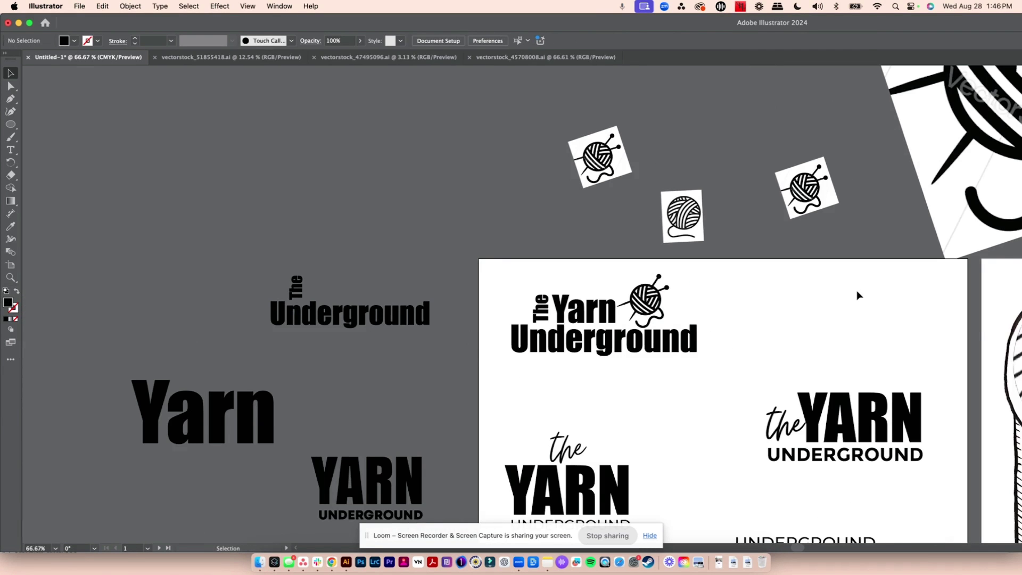
{"action": "scroll", "coordinate": [856, 296], "scroll_direction": "right", "scroll_amount": 5}
{"action": "key", "text": "super+v"}
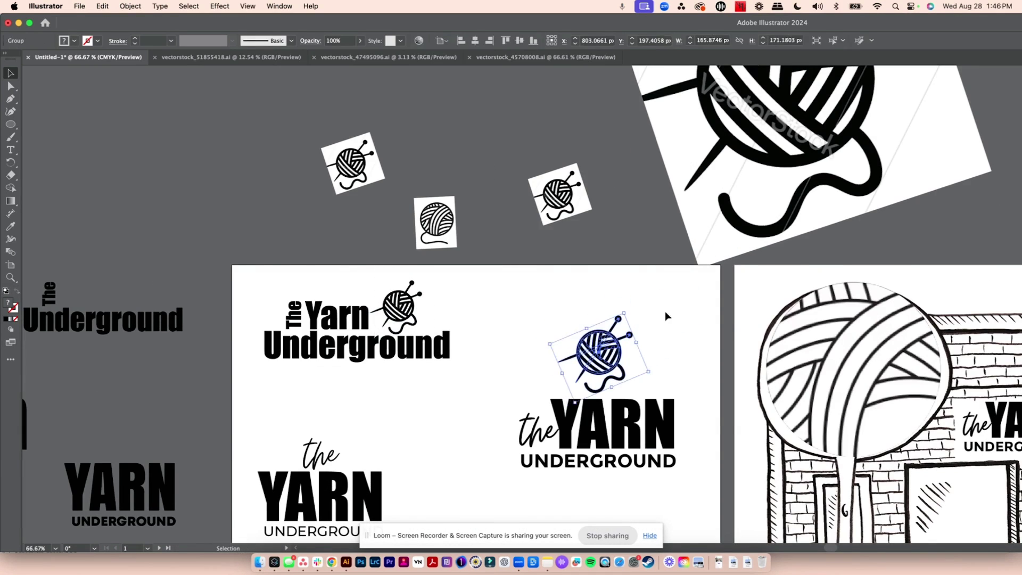
Step: Move the leftover UNDERGROUND wordmarks and the lower "the YARN" logo off the logo artboard onto the storefront artboard
{"action": "scroll", "coordinate": [665, 317], "scroll_direction": "down", "scroll_amount": 5}
{"action": "left_click_drag", "start_coordinate": [463, 330], "coordinate": [817, 461]}
{"action": "left_click_drag", "start_coordinate": [102, 231], "coordinate": [965, 522]}
Step: Duplicate the "the YARN UNDERGROUND" logo with its yarn ball and place the copy in the cleared space on the logo artboard
{"action": "left_click_drag", "start_coordinate": [509, 354], "coordinate": [389, 122]}
{"action": "key", "text": "super+c"}
{"action": "key", "text": "super+v"}
{"action": "left_click_drag", "start_coordinate": [646, 346], "coordinate": [240, 388]}
Step: Restyle UNDERGROUND in the copied logo as lowercase script matching "the", and position it across the base of YARN
{"action": "left_click", "coordinate": [224, 360]}
{"action": "key", "text": "i"}
{"action": "left_click", "coordinate": [164, 332]}
{"action": "left_click", "coordinate": [160, 6]}
{"action": "left_click", "coordinate": [341, 199]}
{"action": "left_click_drag", "start_coordinate": [292, 370], "coordinate": [314, 364]}
{"action": "left_click_drag", "start_coordinate": [270, 388], "coordinate": [407, 336]}
{"action": "left_click", "coordinate": [468, 367]}
{"action": "left_click", "coordinate": [460, 382]}
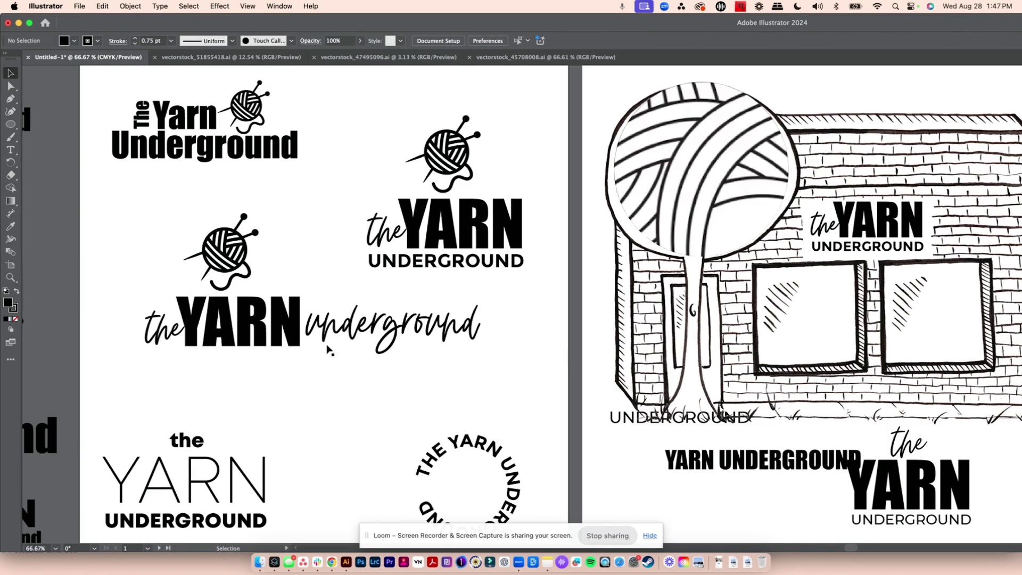
{"action": "left_click_drag", "start_coordinate": [418, 330], "coordinate": [255, 345]}
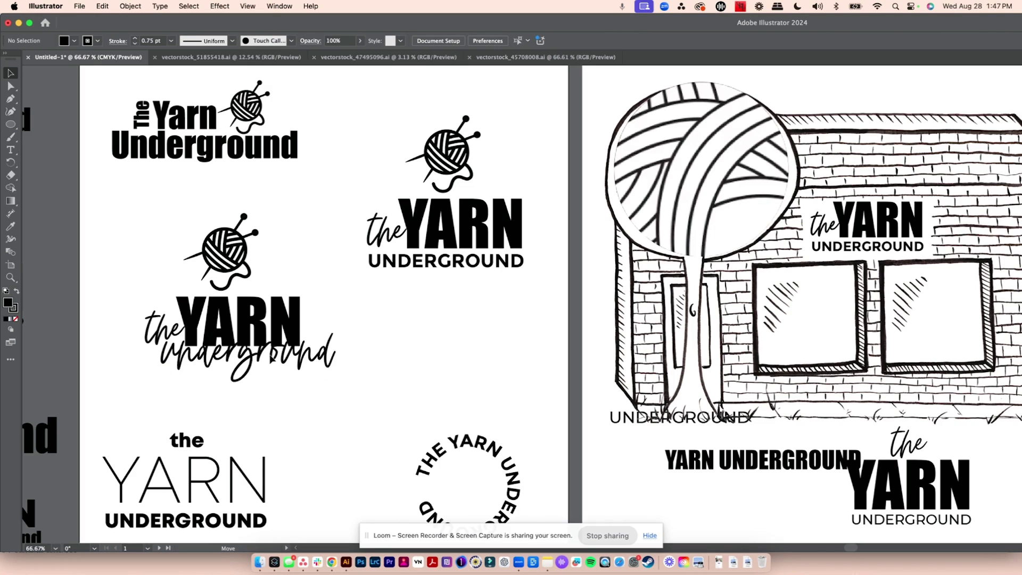
Step: Rearrange the script logo with "the" above YARN, a smaller yarn ball at YARN's left and "underground" centred below
{"action": "scroll", "coordinate": [373, 266], "scroll_direction": "left", "scroll_amount": 5}
{"action": "scroll", "coordinate": [372, 267], "scroll_direction": "down", "scroll_amount": 3}
{"action": "left_click", "coordinate": [450, 143]}
{"action": "left_click_drag", "start_coordinate": [449, 146], "coordinate": [307, 295]}
{"action": "left_click_drag", "start_coordinate": [372, 221], "coordinate": [449, 169]}
{"action": "left_click_drag", "start_coordinate": [292, 293], "coordinate": [328, 257]}
{"action": "left_click_drag", "start_coordinate": [303, 306], "coordinate": [363, 224]}
{"action": "left_click_drag", "start_coordinate": [469, 258], "coordinate": [442, 261]}
{"action": "left_click_drag", "start_coordinate": [541, 234], "coordinate": [529, 237]}
{"action": "left_click", "coordinate": [484, 257], "text": "shift"}
{"action": "left_click_drag", "start_coordinate": [362, 222], "coordinate": [364, 222]}
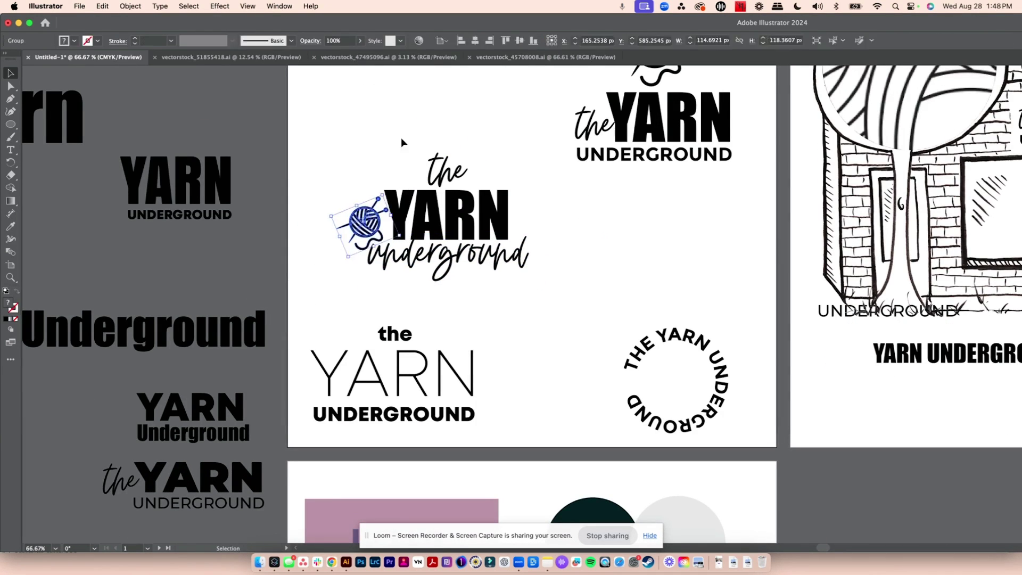
{"action": "left_click", "coordinate": [402, 142]}
Step: Turn YARN in the script logo into outlined lettering by swapping fill and stroke, and thicken its black stroke
{"action": "left_click", "coordinate": [471, 204]}
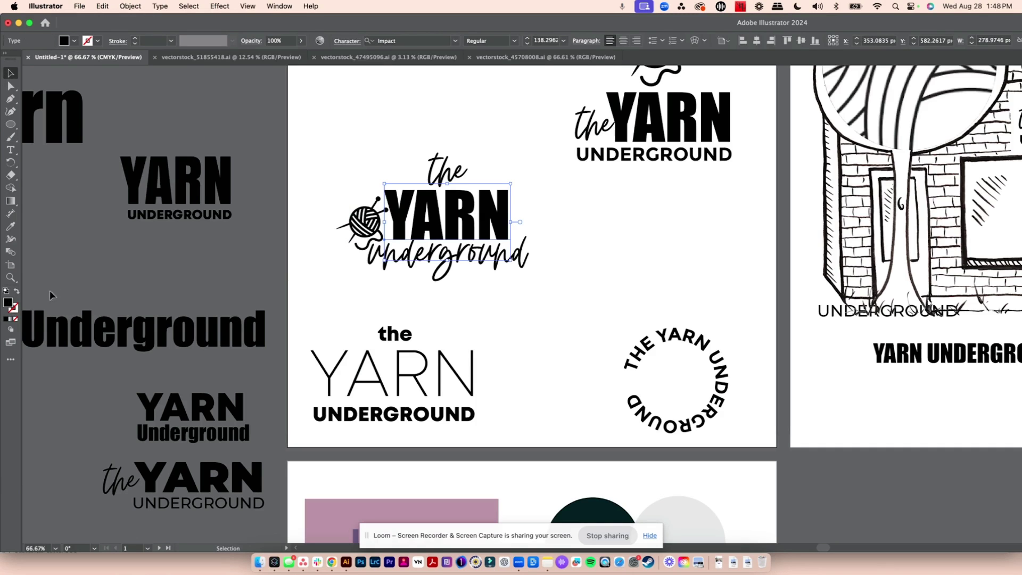
{"action": "left_click", "coordinate": [16, 293]}
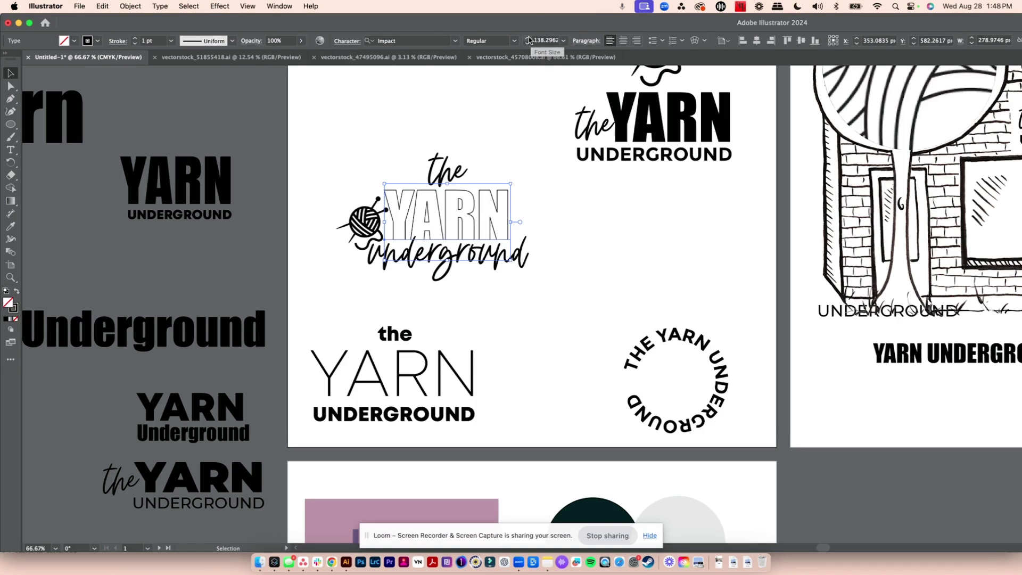
{"action": "left_click", "coordinate": [135, 38]}
{"action": "left_click", "coordinate": [135, 39]}
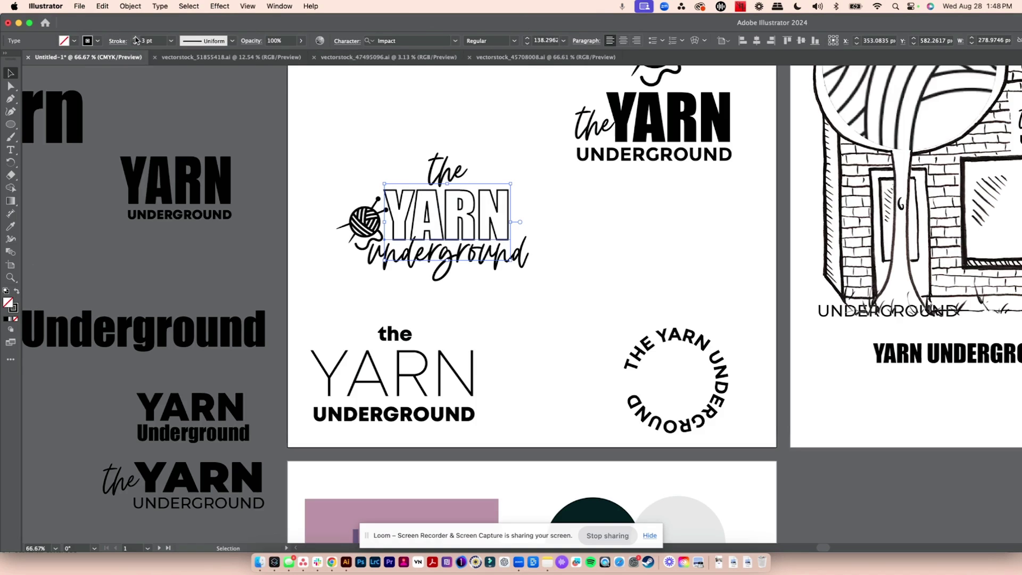
{"action": "left_click", "coordinate": [135, 39]}
Step: Move the outlined script logo up under the first logo and the circular text up under the "the YARN UNDERGROUND" logo
{"action": "key", "text": "super+minus"}
{"action": "key", "text": "super+minus"}
{"action": "left_click_drag", "start_coordinate": [639, 240], "coordinate": [500, 290]}
{"action": "left_click_drag", "start_coordinate": [559, 263], "coordinate": [546, 229]}
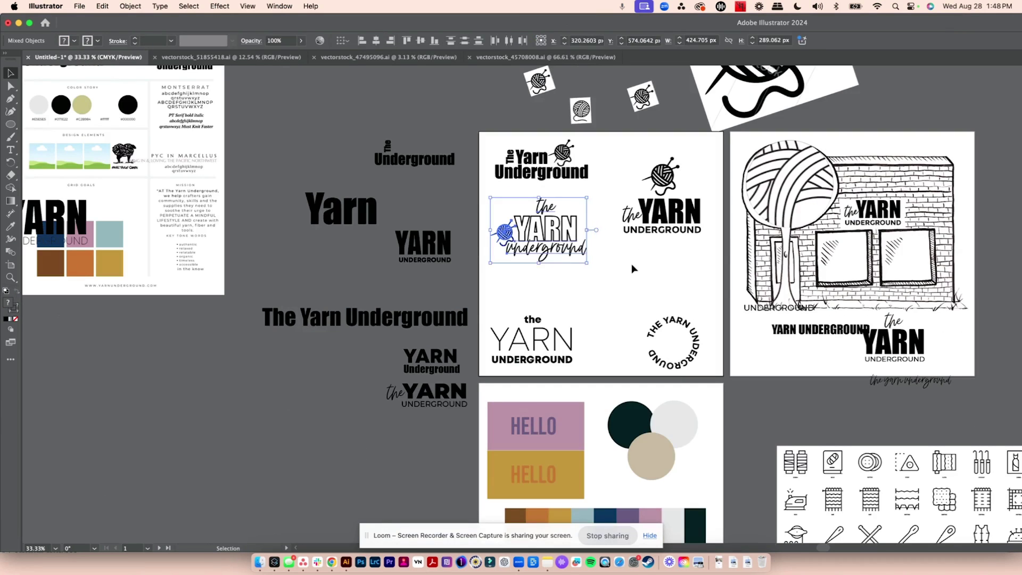
{"action": "left_click_drag", "start_coordinate": [676, 321], "coordinate": [675, 262]}
{"action": "left_click", "coordinate": [676, 360]}
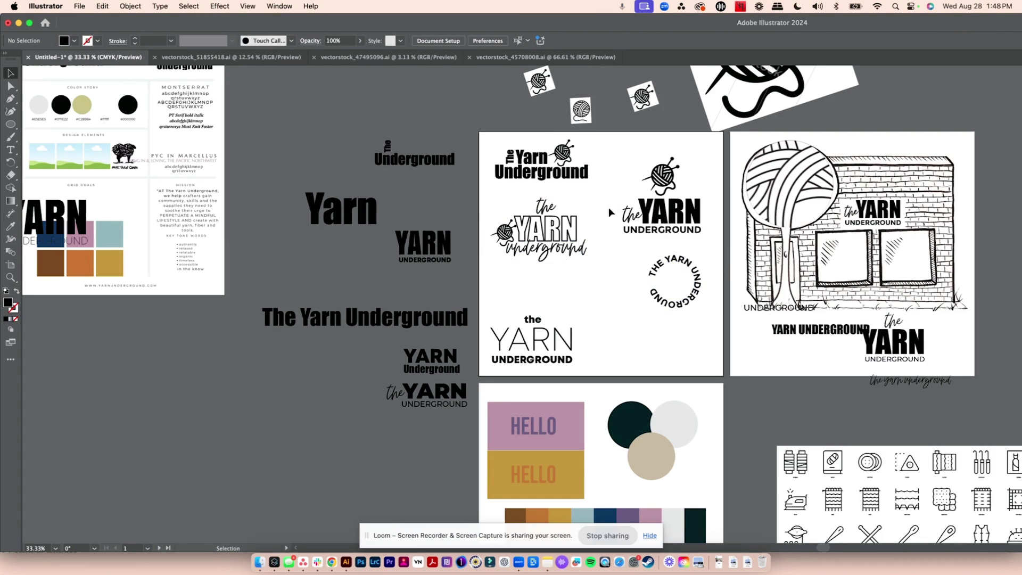
Step: Move the thin-lettered "the YARN UNDERGROUND" logo off the artboard to below the storefront artboard
{"action": "left_click", "coordinate": [507, 358]}
{"action": "left_click_drag", "start_coordinate": [515, 343], "coordinate": [769, 409]}
{"action": "left_click", "coordinate": [665, 346]}
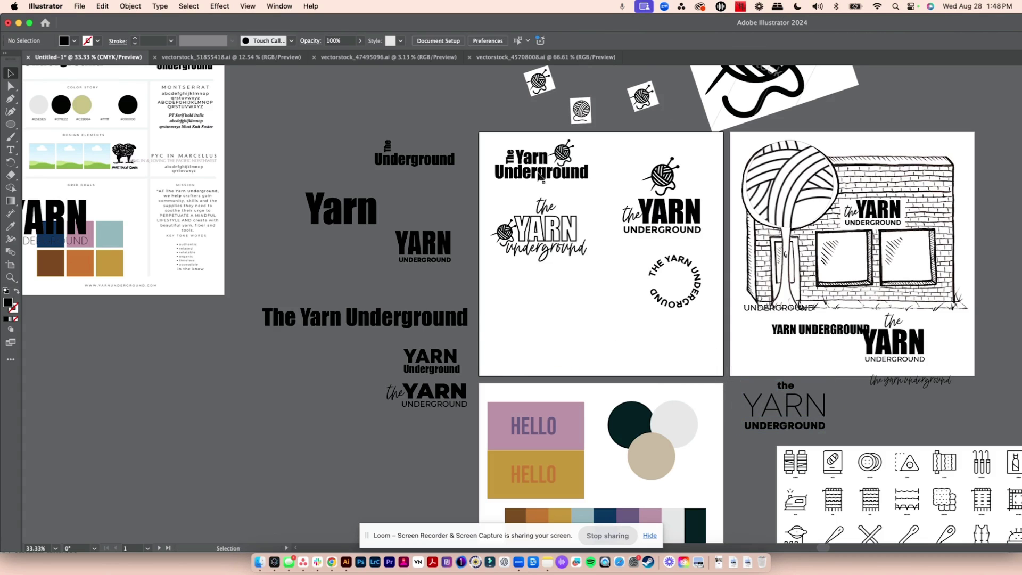
Step: Duplicate the upper "The Yarn Underground" logo to the lower area, pull its yarn ball aside, enlarge "Yarn" and adjust "The"
{"action": "left_click_drag", "start_coordinate": [536, 172], "coordinate": [550, 325], "text": "alt"}
{"action": "left_click_drag", "start_coordinate": [597, 280], "coordinate": [649, 343]}
{"action": "left_click", "coordinate": [545, 312]}
{"action": "left_click_drag", "start_coordinate": [563, 303], "coordinate": [597, 287], "text": "shift"}
{"action": "left_click", "coordinate": [523, 310]}
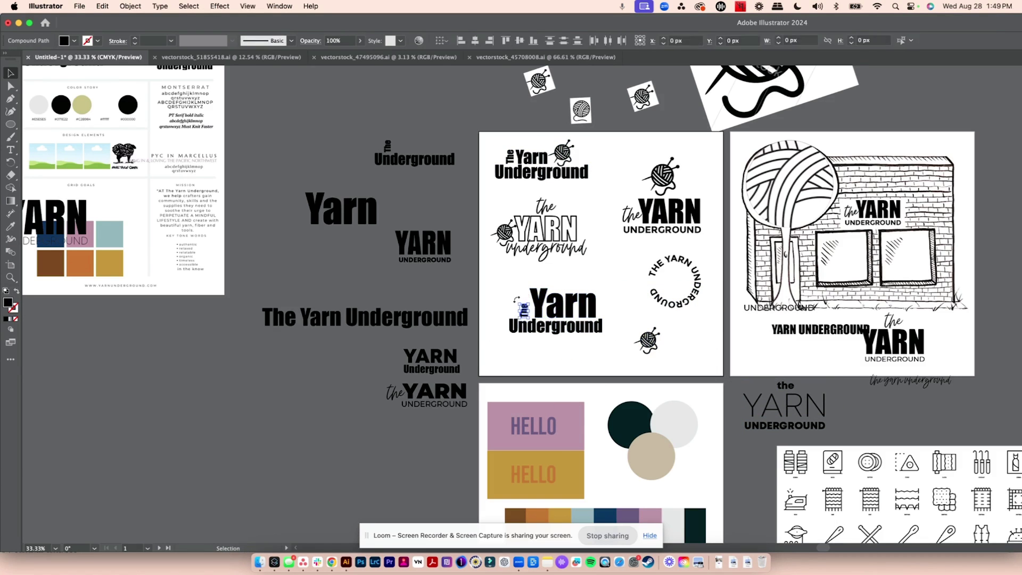
{"action": "left_click_drag", "start_coordinate": [521, 303], "coordinate": [515, 295], "text": "shift"}
Step: Place the yarn ball above the vertical "The" in the duplicated logo and reposition the whole logo on the artboard
{"action": "left_click", "coordinate": [667, 331]}
{"action": "left_click_drag", "start_coordinate": [654, 346], "coordinate": [524, 291]}
{"action": "left_click_drag", "start_coordinate": [623, 352], "coordinate": [501, 272]}
{"action": "left_click_drag", "start_coordinate": [565, 304], "coordinate": [580, 332]}
{"action": "left_click", "coordinate": [673, 330]}
Step: Copy the yarn ball from the upper "The Yarn Underground" logo into the centre of the circular text
{"action": "left_click", "coordinate": [563, 153]}
{"action": "key", "text": "super+c"}
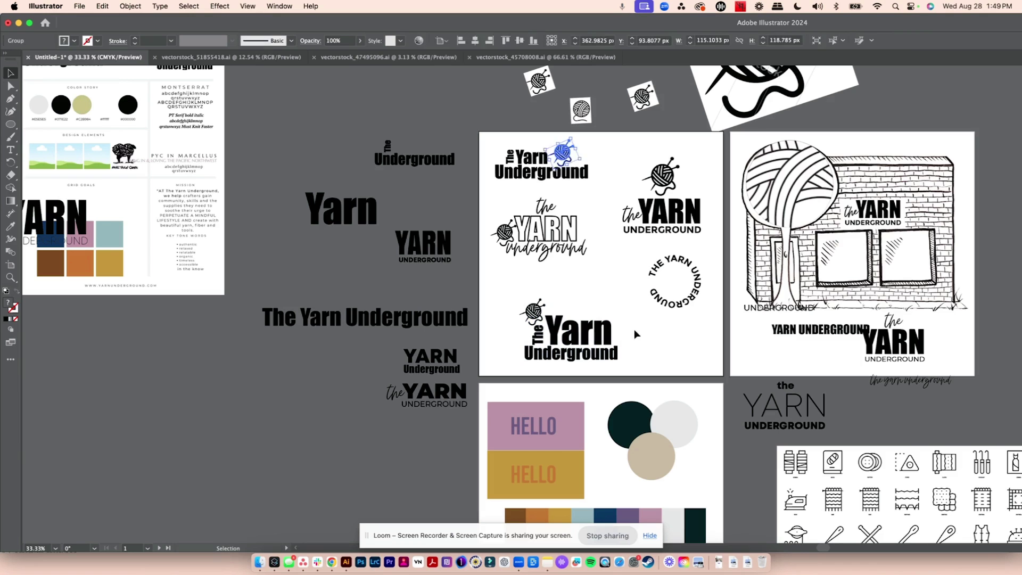
{"action": "key", "text": "super+v"}
{"action": "left_click_drag", "start_coordinate": [672, 310], "coordinate": [677, 287]}
{"action": "left_click", "coordinate": [702, 304]}
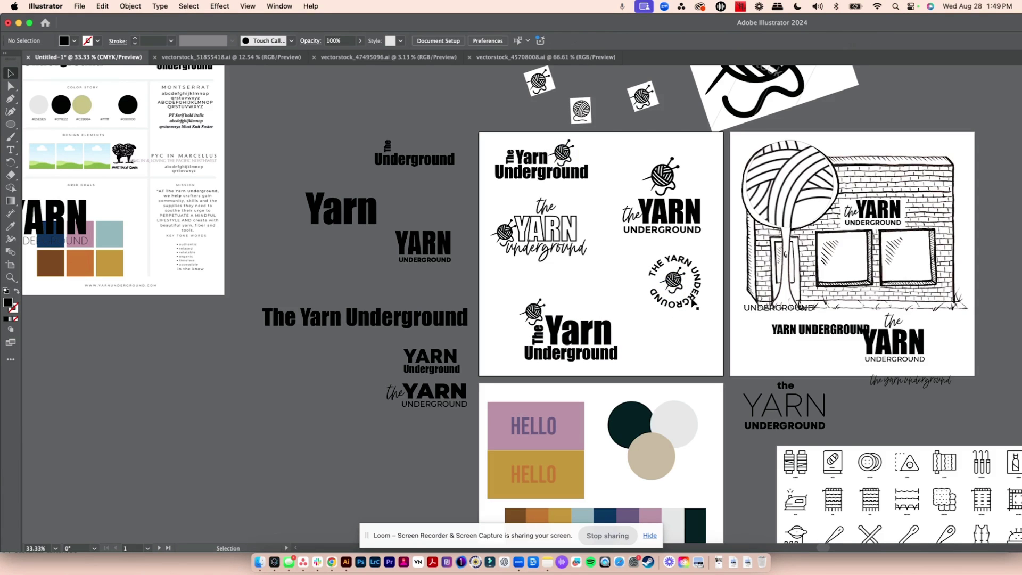
Step: Resize and centre the yarn ball inside the circular text and lengthen its needle points
{"action": "scroll", "coordinate": [694, 318], "scroll_direction": "up", "scroll_amount": 3}
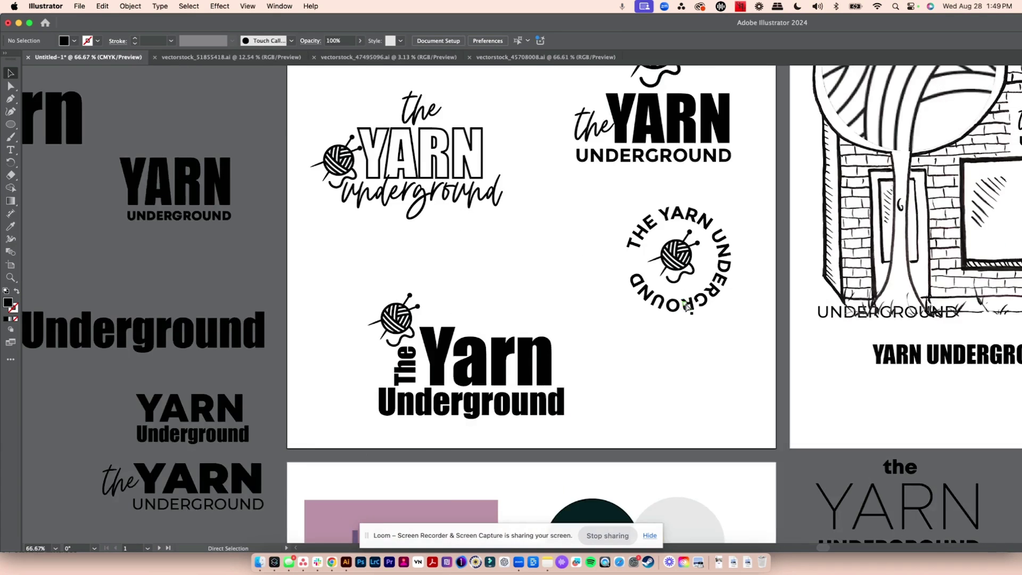
{"action": "scroll", "coordinate": [650, 297], "scroll_direction": "right", "scroll_amount": 5}
{"action": "left_click", "coordinate": [403, 259]}
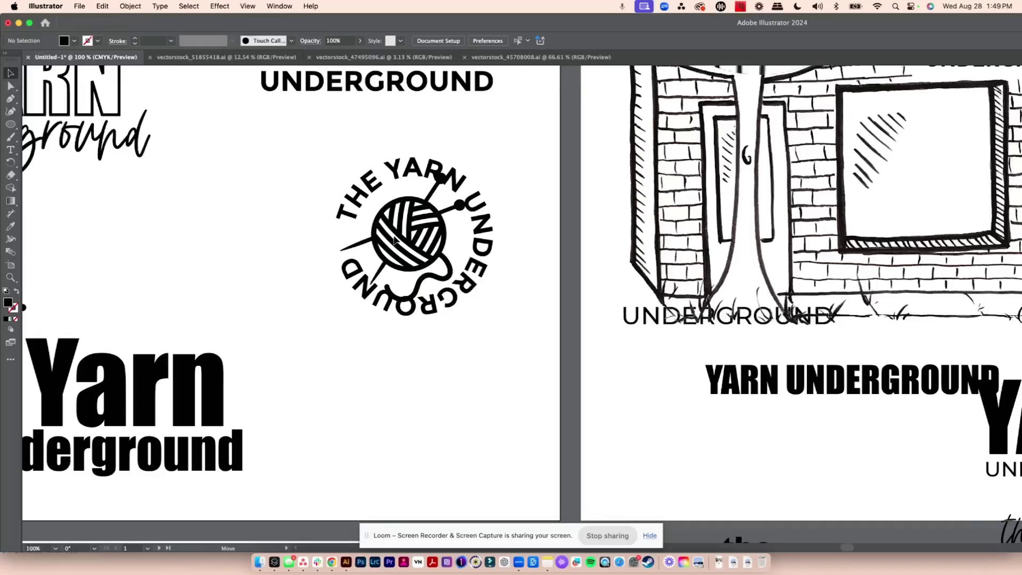
{"action": "left_click_drag", "start_coordinate": [375, 282], "coordinate": [371, 293]}
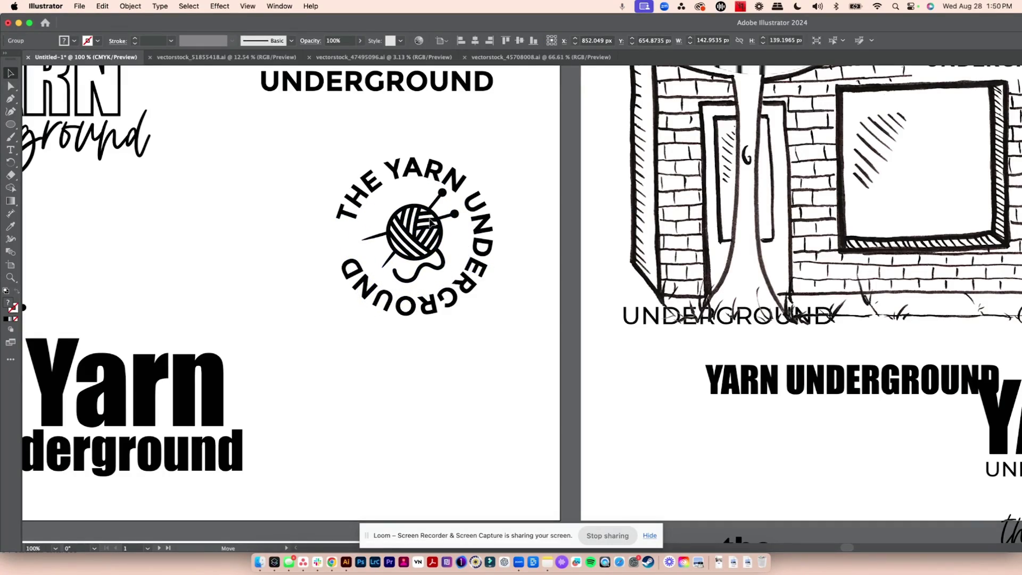
{"action": "left_click", "coordinate": [513, 224]}
{"action": "left_click", "coordinate": [489, 224]}
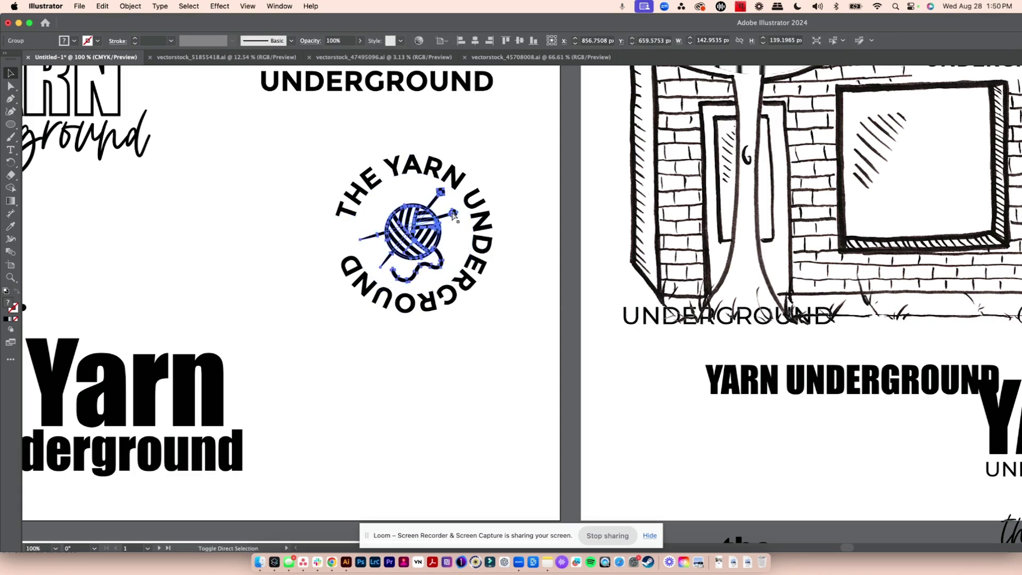
{"action": "left_click", "coordinate": [393, 239]}
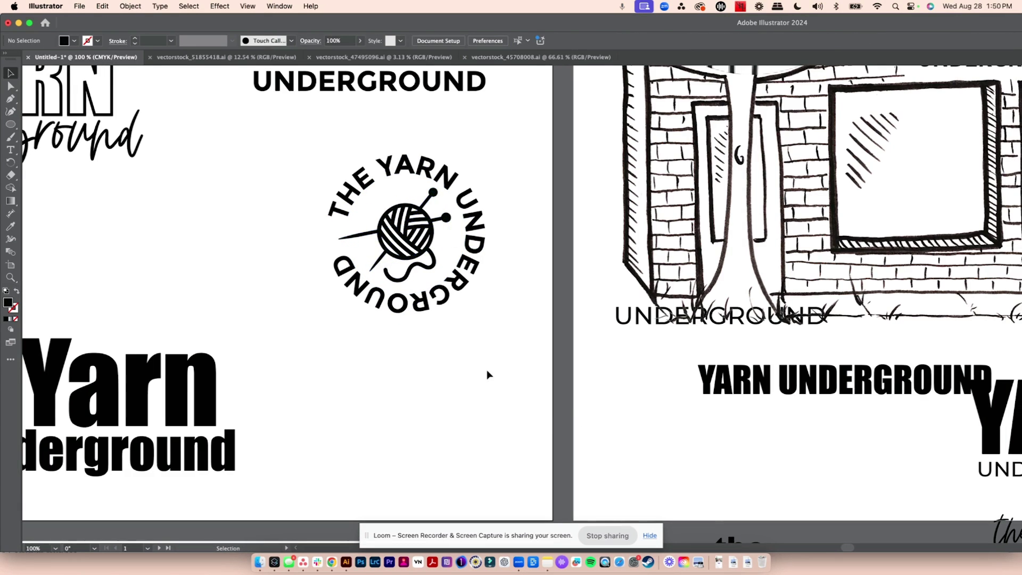
Step: Rotate the circular "THE YARN UNDERGROUND" text so the gap between its ends sits at the lower left
{"action": "key", "text": "super+minus"}
{"action": "key", "text": "super+minus"}
{"action": "key", "text": "super+minus"}
{"action": "key", "text": "super+minus"}
{"action": "left_click", "coordinate": [624, 289]}
{"action": "left_click_drag", "start_coordinate": [634, 287], "coordinate": [538, 300]}
{"action": "left_click", "coordinate": [274, 301]}
{"action": "scroll", "coordinate": [316, 293], "scroll_direction": "up", "scroll_amount": 4}
{"action": "left_click", "coordinate": [538, 300]}
{"action": "left_click", "coordinate": [614, 366]}
{"action": "scroll", "coordinate": [497, 343], "scroll_direction": "up", "scroll_amount": 3}
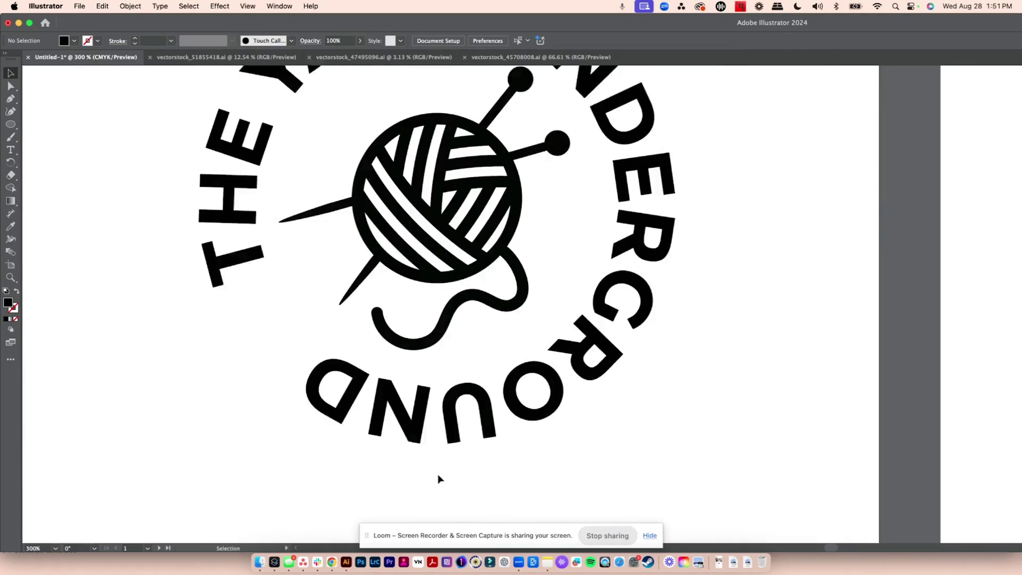
Step: Bring the bottom-middle yarn ball of the vector set onto the logo artboard below the circular logo and scale it down
{"action": "key", "text": "super+minus"}
{"action": "key", "text": "super+minus"}
{"action": "key", "text": "super+minus"}
{"action": "key", "text": "super+minus"}
{"action": "key", "text": "super+minus"}
{"action": "scroll", "coordinate": [502, 270], "scroll_direction": "right", "scroll_amount": 10}
{"action": "scroll", "coordinate": [503, 273], "scroll_direction": "up", "scroll_amount": 5}
{"action": "scroll", "coordinate": [503, 274], "scroll_direction": "left", "scroll_amount": 3}
{"action": "scroll", "coordinate": [503, 274], "scroll_direction": "down", "scroll_amount": 7}
{"action": "left_click", "coordinate": [692, 323]}
{"action": "scroll", "coordinate": [824, 305], "scroll_direction": "left", "scroll_amount": 5}
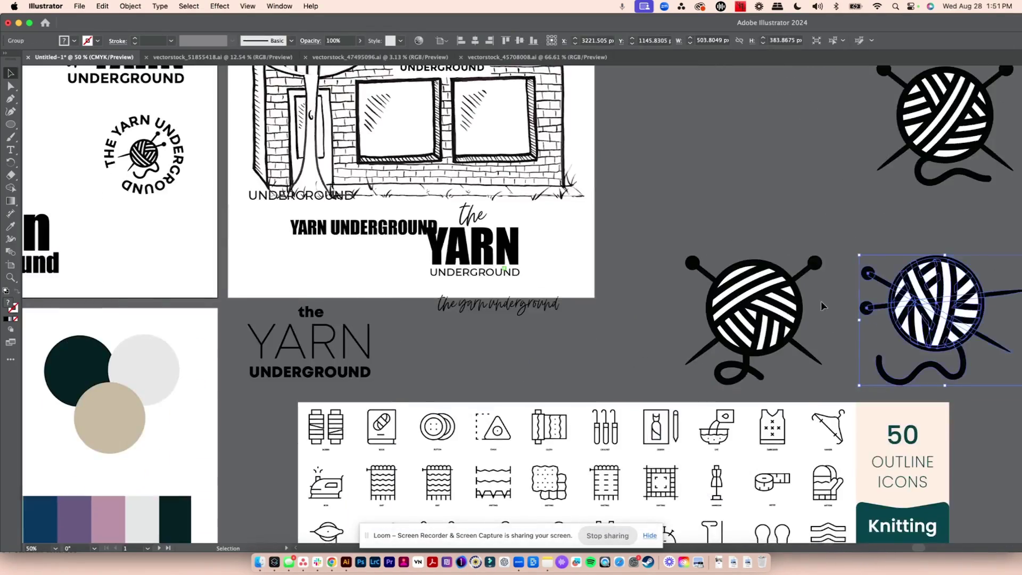
{"action": "scroll", "coordinate": [824, 306], "scroll_direction": "up", "scroll_amount": 1}
{"action": "left_click_drag", "start_coordinate": [929, 362], "coordinate": [133, 301]}
{"action": "left_click_drag", "start_coordinate": [62, 238], "coordinate": [133, 308]}
{"action": "left_click", "coordinate": [114, 266]}
Step: Shrink the new yarn ball to about the size of the circular logo's ball and position it just below that logo
{"action": "key", "text": "super+plus"}
{"action": "key", "text": "super+plus"}
{"action": "left_click_drag", "start_coordinate": [602, 447], "coordinate": [543, 358]}
{"action": "left_click_drag", "start_coordinate": [623, 297], "coordinate": [561, 346]}
{"action": "left_click_drag", "start_coordinate": [519, 382], "coordinate": [566, 352]}
Step: Duplicate the circular logo's yarn ball stripped to its round body, and delete the new vector's ball, keeping its needles and tail
{"action": "left_click_drag", "start_coordinate": [527, 200], "coordinate": [714, 398], "text": "alt"}
{"action": "left_click", "coordinate": [745, 420]}
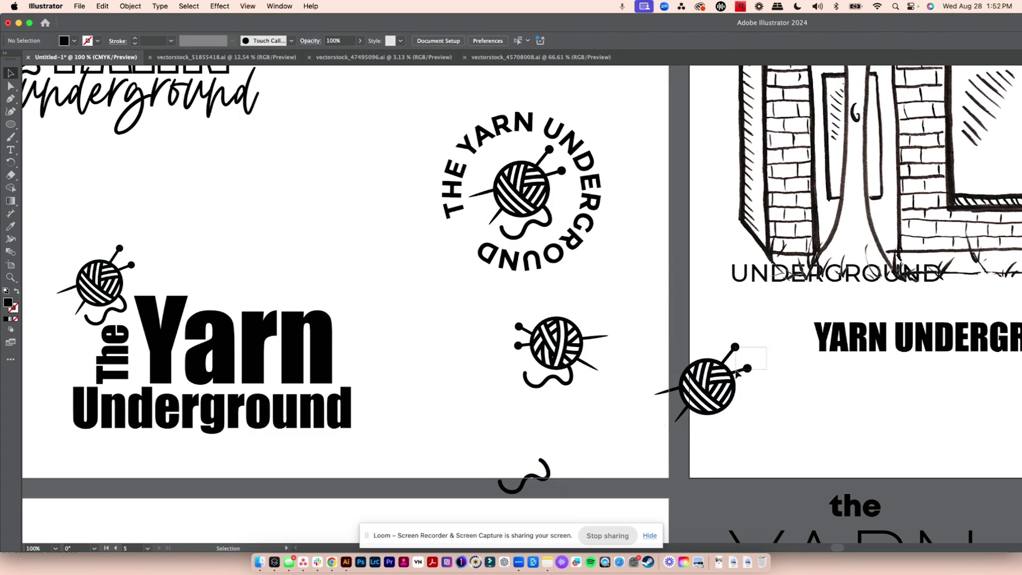
{"action": "left_click", "coordinate": [572, 354]}
{"action": "key", "text": "BackSpace"}
{"action": "key", "text": "backslash"}
{"action": "left_click", "coordinate": [581, 365]}
{"action": "left_click", "coordinate": [482, 309]}
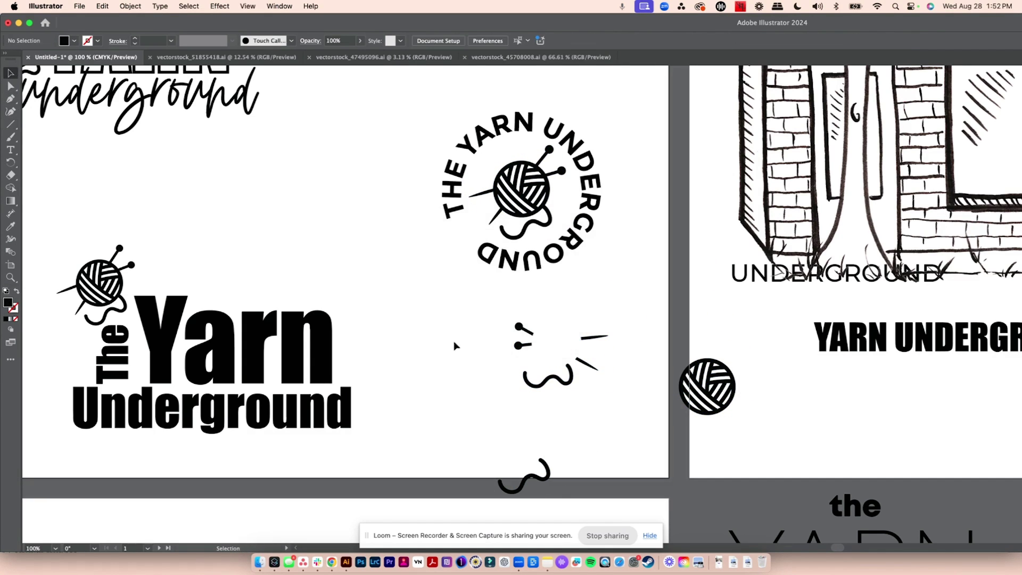
Step: Place the stripped ball body between the remaining needles and tail, and scale it to fit them
{"action": "key", "text": "v"}
{"action": "left_click_drag", "start_coordinate": [716, 390], "coordinate": [595, 350]}
{"action": "left_click", "coordinate": [629, 297]}
{"action": "left_click_drag", "start_coordinate": [628, 296], "coordinate": [509, 394]}
{"action": "left_click_drag", "start_coordinate": [610, 388], "coordinate": [593, 375], "text": "shift"}
Step: Move the original yarn ball out of the circular logo and place the combined ball in its centre, slightly enlarged
{"action": "left_click_drag", "start_coordinate": [527, 197], "coordinate": [742, 415]}
{"action": "left_click_drag", "start_coordinate": [628, 392], "coordinate": [506, 304]}
{"action": "left_click_drag", "start_coordinate": [554, 338], "coordinate": [526, 194]}
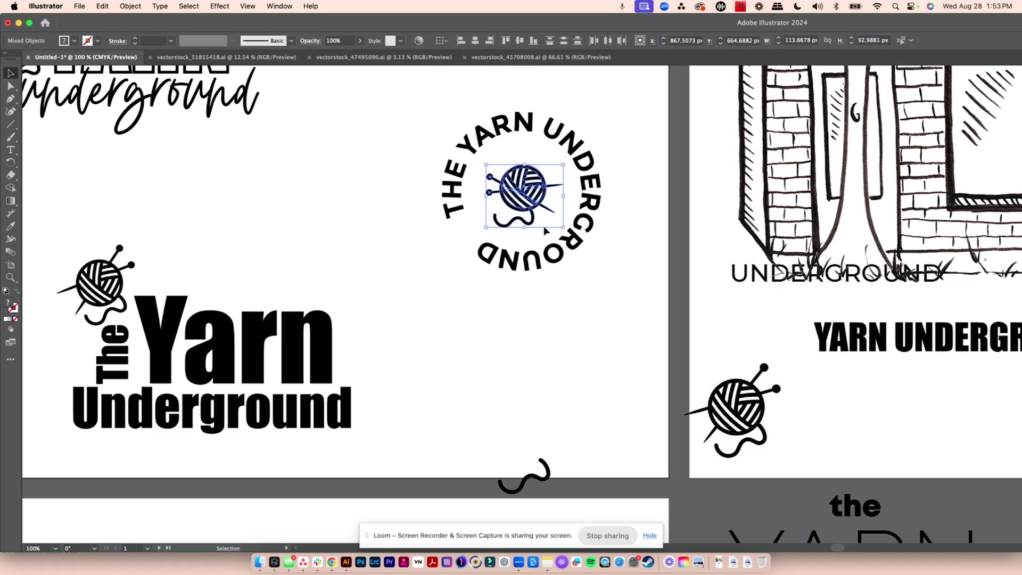
{"action": "left_click_drag", "start_coordinate": [565, 230], "coordinate": [576, 239], "text": "alt+shift"}
{"action": "left_click_drag", "start_coordinate": [541, 212], "coordinate": [539, 210]}
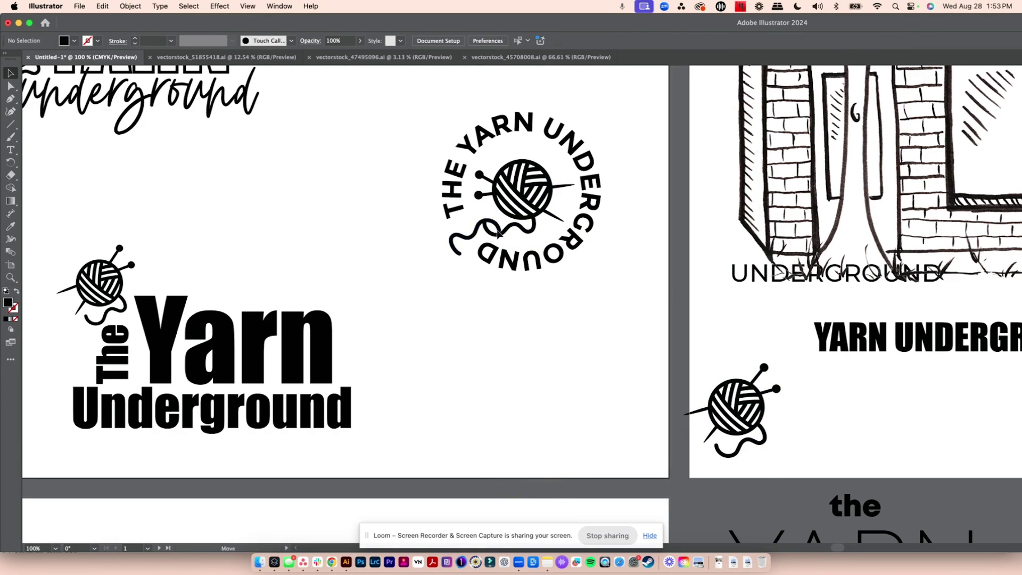
Step: Move the original tail out below the circular logo and attach a looped tail from another yarn ball vector to its ball
{"action": "left_click_drag", "start_coordinate": [484, 226], "coordinate": [463, 296]}
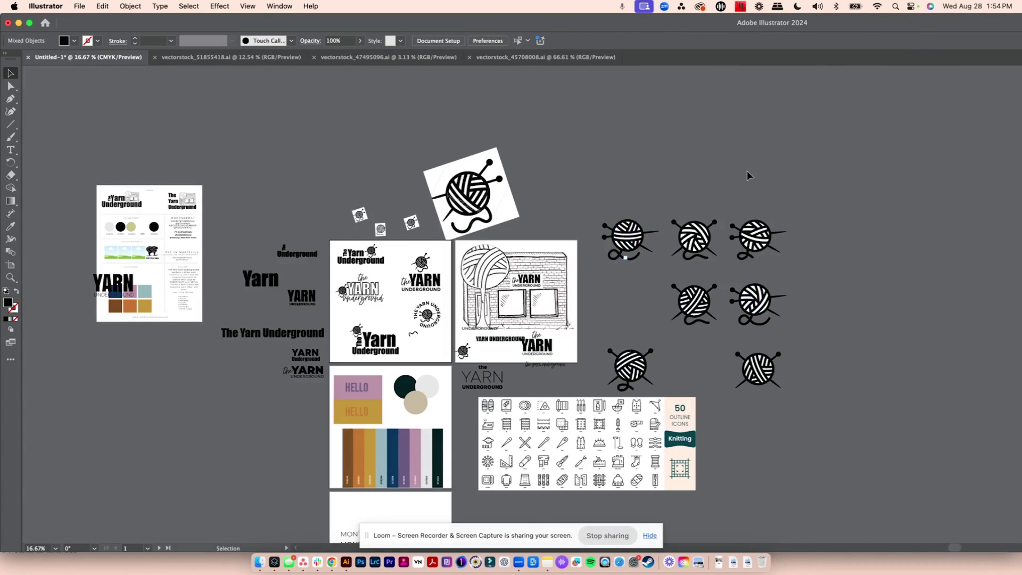
{"action": "scroll", "coordinate": [418, 308], "scroll_direction": "up", "scroll_amount": 7}
{"action": "left_click_drag", "start_coordinate": [386, 205], "coordinate": [132, 324], "text": "shift"}
{"action": "left_click_drag", "start_coordinate": [158, 351], "coordinate": [410, 408]}
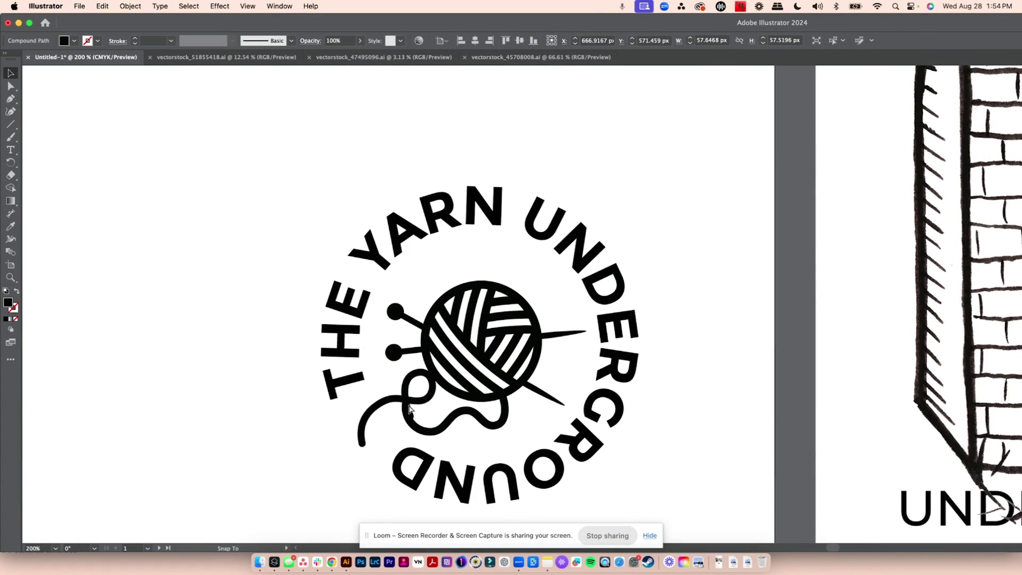
Step: Adjust the anchor points where the looped tail crosses itself in the circular logo
{"action": "key", "text": "super+equal"}
{"action": "key", "text": "super+equal"}
{"action": "key", "text": "super+equal"}
{"action": "key", "text": "super+equal"}
{"action": "key", "text": "super+equal"}
{"action": "key", "text": "super+equal"}
{"action": "left_click", "coordinate": [519, 368]}
{"action": "key", "text": "a"}
{"action": "left_click", "coordinate": [486, 229]}
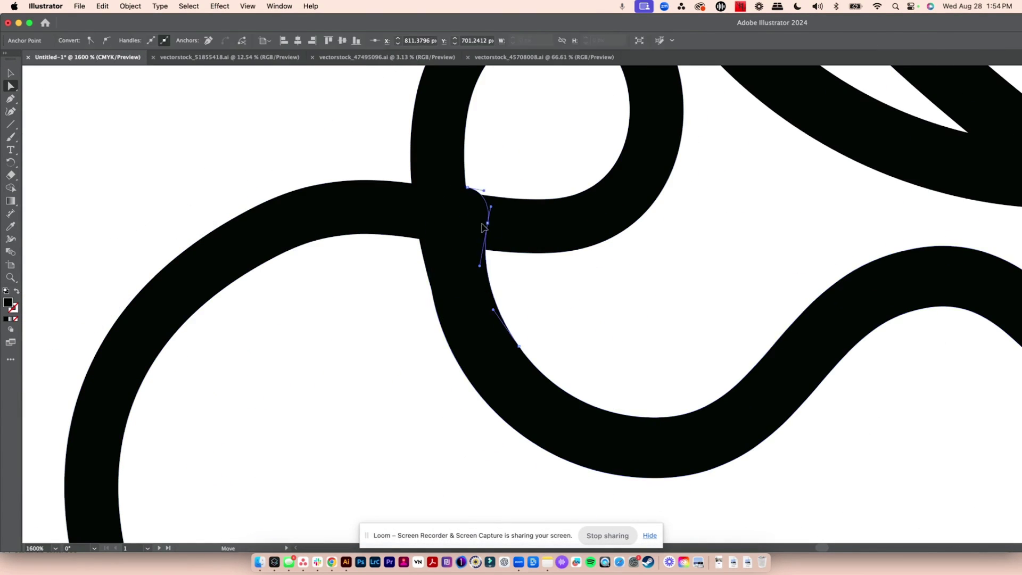
{"action": "left_click", "coordinate": [505, 338]}
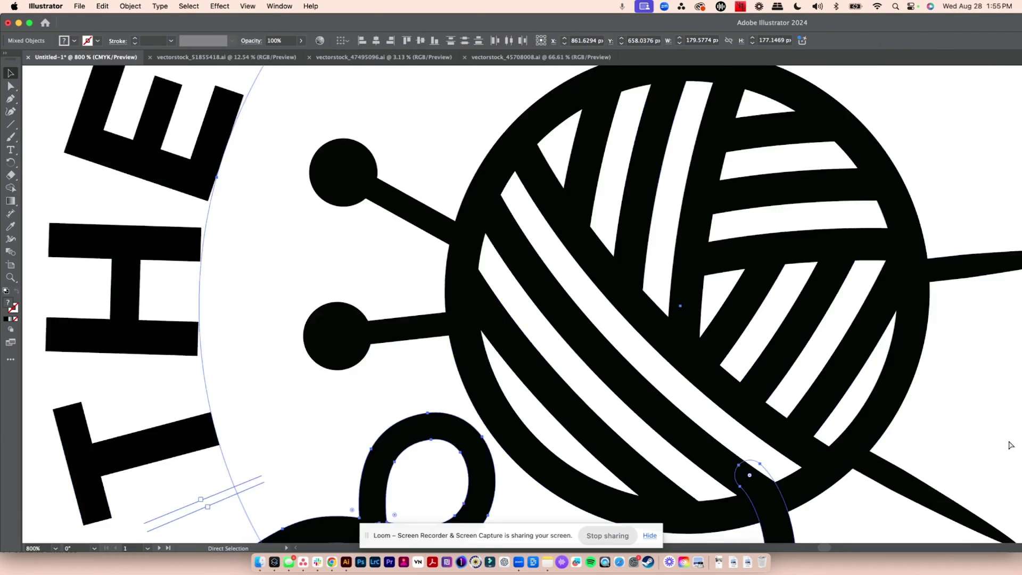
Step: Bring up the Pathfinder tools and place them clear of the circular logo, leaving the artwork deselected
{"action": "key", "text": "super+minus"}
{"action": "key", "text": "super+minus"}
{"action": "left_click", "coordinate": [248, 6]}
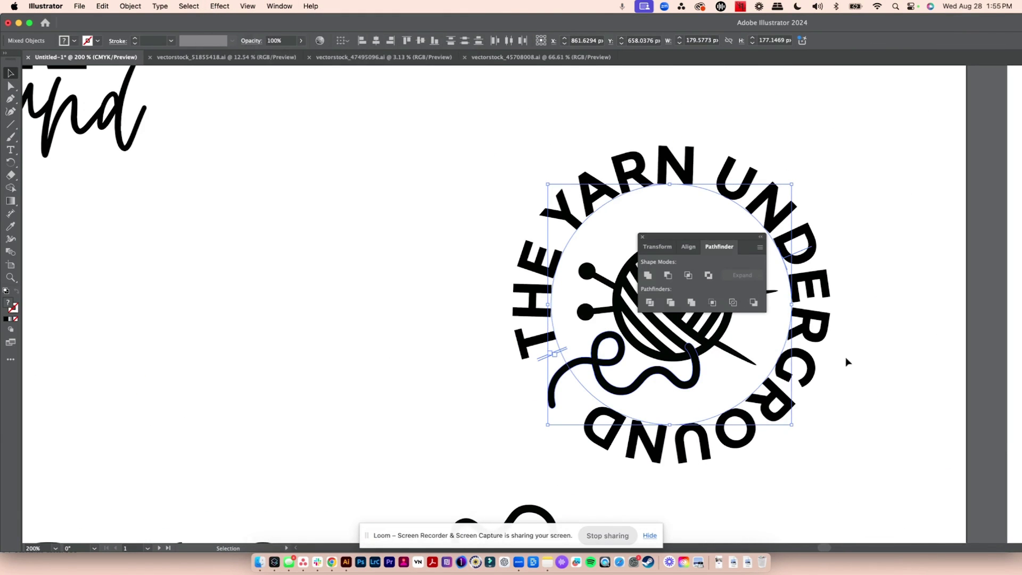
{"action": "left_click", "coordinate": [915, 420]}
{"action": "left_click", "coordinate": [692, 373]}
{"action": "left_click", "coordinate": [851, 467]}
{"action": "key", "text": "super+minus"}
{"action": "key", "text": "super+minus"}
{"action": "key", "text": "super+minus"}
{"action": "left_click_drag", "start_coordinate": [700, 236], "coordinate": [930, 430]}
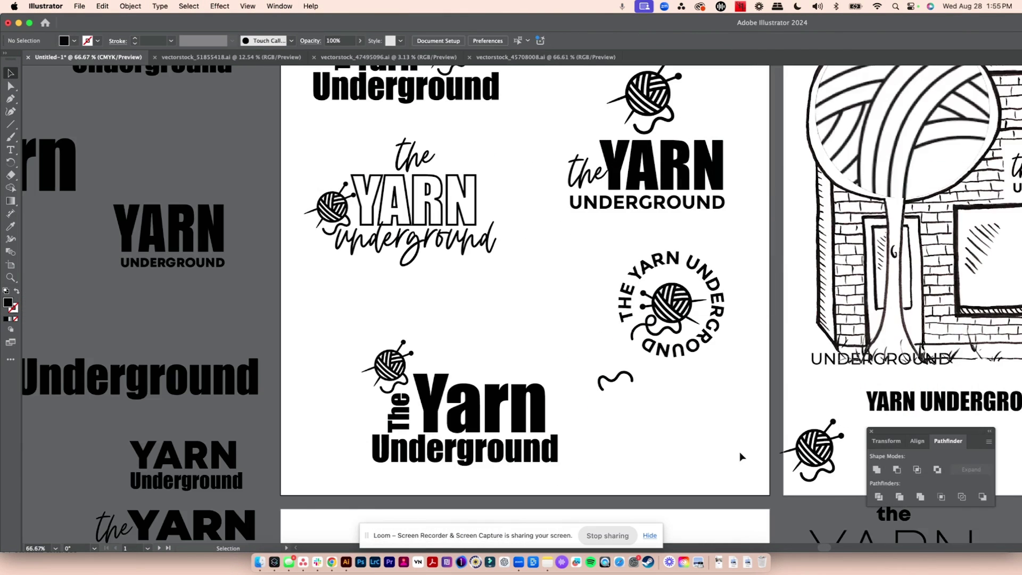
Step: Move the lower stacked logo with its yarn ball up and outward to line it up beneath the outlined script logo
{"action": "scroll", "coordinate": [545, 398], "scroll_direction": "right", "scroll_amount": 2}
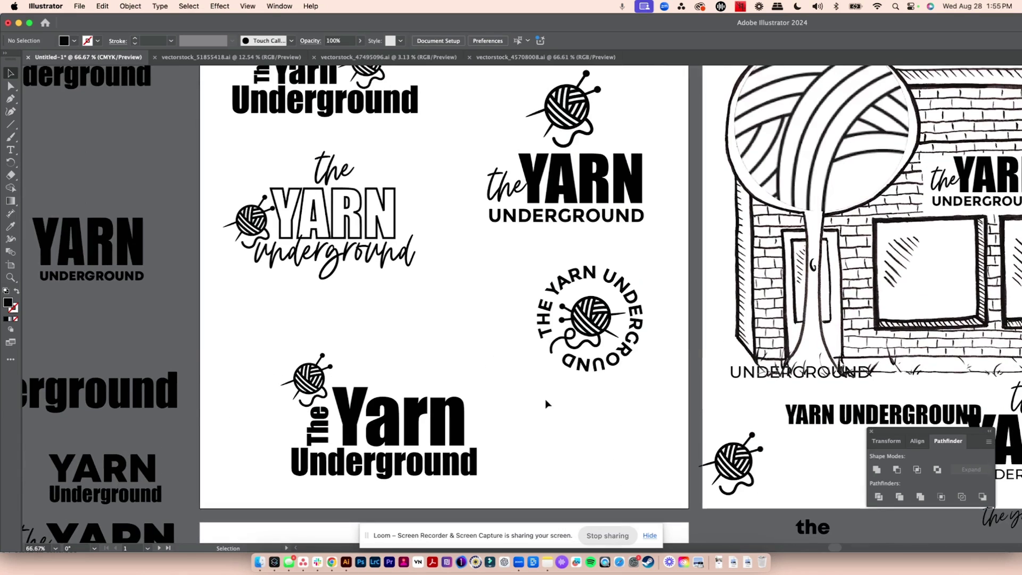
{"action": "left_click_drag", "start_coordinate": [422, 430], "coordinate": [368, 386]}
{"action": "left_click", "coordinate": [519, 448]}
{"action": "scroll", "coordinate": [519, 448], "scroll_direction": "up", "scroll_amount": 2}
{"action": "scroll", "coordinate": [519, 449], "scroll_direction": "right", "scroll_amount": 2}
{"action": "scroll", "coordinate": [519, 449], "scroll_direction": "down", "scroll_amount": 1}
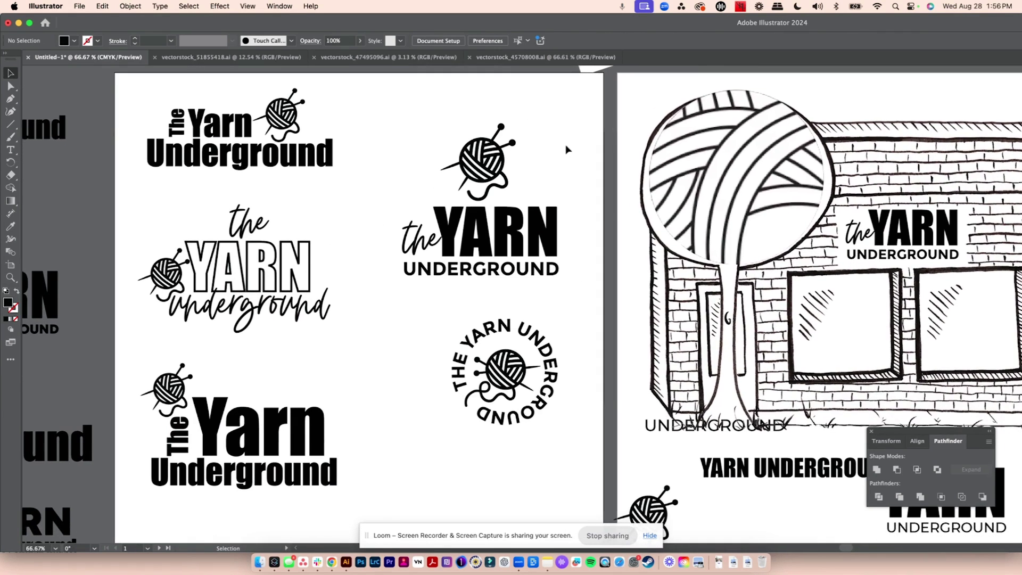
{"action": "scroll", "coordinate": [615, 249], "scroll_direction": "down", "scroll_amount": 1}
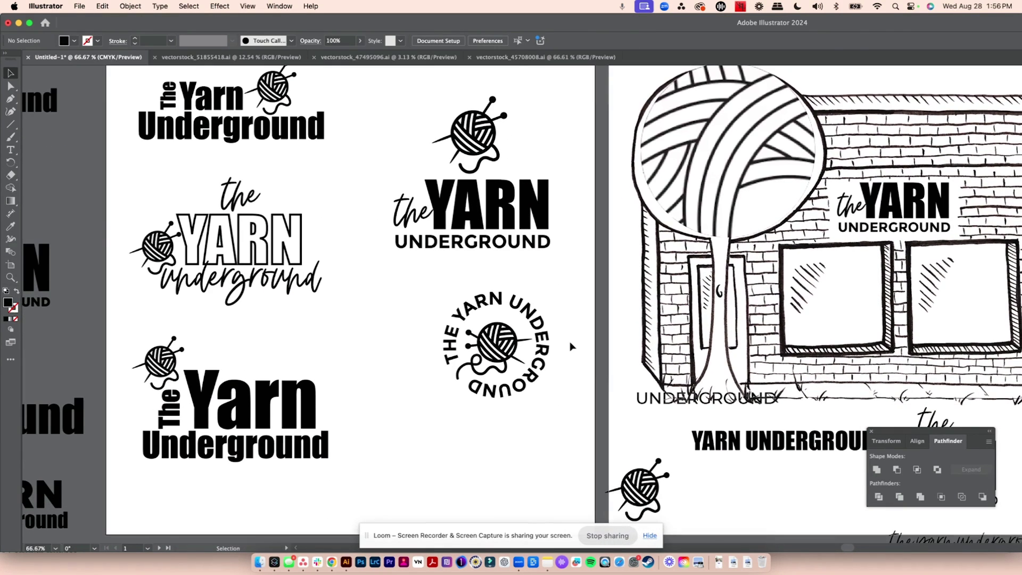
{"action": "key", "text": "super+z"}
{"action": "key", "text": "super+z"}
{"action": "key", "text": "super+shift+z"}
{"action": "key", "text": "super+shift+z"}
Step: Move the word Yarn out of the lower stacked logo and put a copy of the bold uppercase YARN in its place
{"action": "key", "text": "super+minus"}
{"action": "key", "text": "super+minus"}
{"action": "key", "text": "super+minus"}
{"action": "left_click_drag", "start_coordinate": [543, 181], "coordinate": [327, 202]}
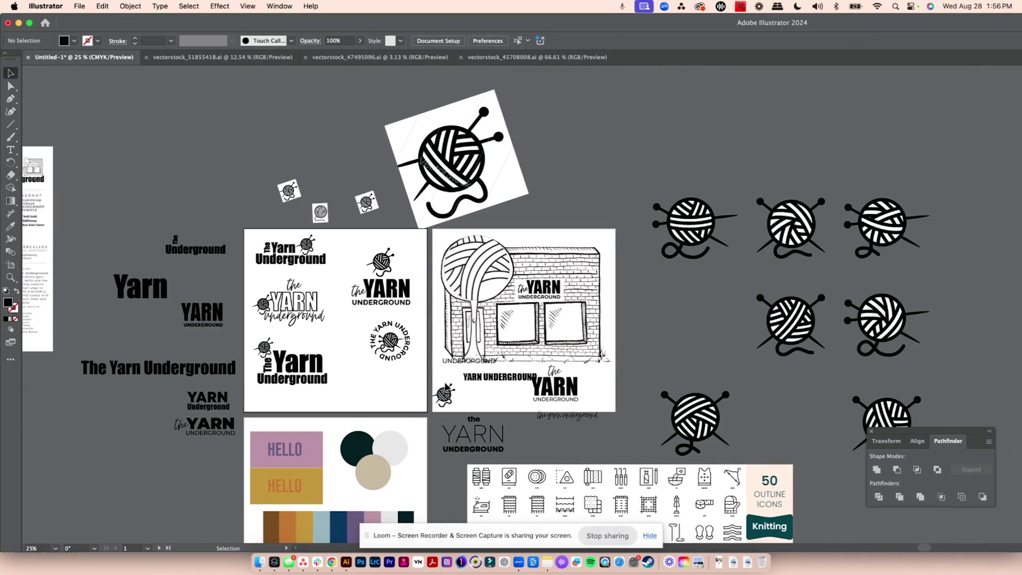
{"action": "left_click_drag", "start_coordinate": [245, 371], "coordinate": [245, 371]}
{"action": "key", "text": "super+plus"}
{"action": "key", "text": "super+plus"}
{"action": "key", "text": "super+plus"}
{"action": "left_click_drag", "start_coordinate": [367, 460], "coordinate": [639, 497]}
{"action": "left_click_drag", "start_coordinate": [602, 266], "coordinate": [355, 460]}
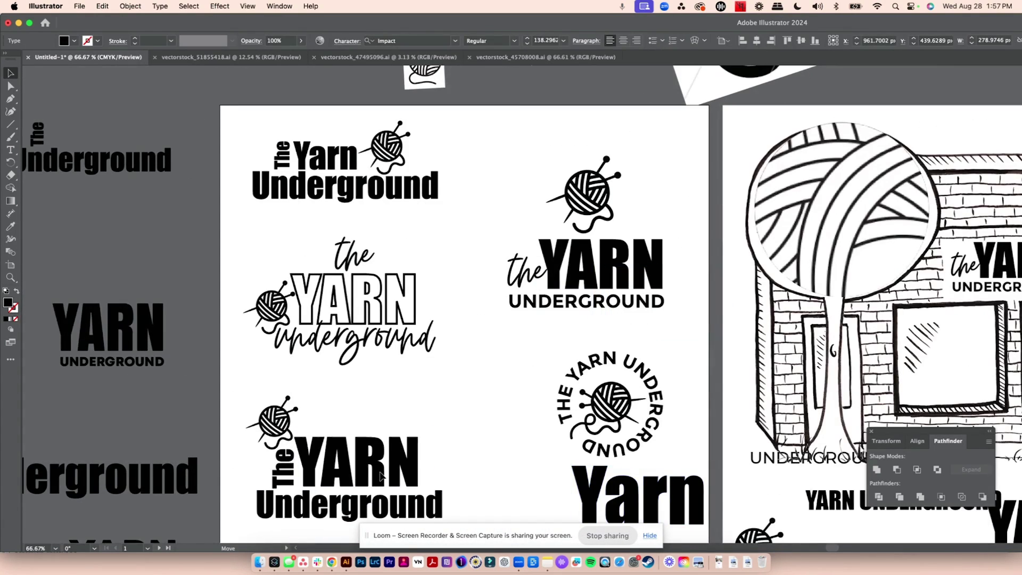
Step: Enlarge the uppercase YARN in the stacked logo slightly and align it and the vertical The with Underground
{"action": "left_click_drag", "start_coordinate": [416, 436], "coordinate": [434, 430]}
{"action": "left_click", "coordinate": [343, 219]}
{"action": "scroll", "coordinate": [342, 219], "scroll_direction": "down", "scroll_amount": 3}
{"action": "left_click_drag", "start_coordinate": [373, 340], "coordinate": [373, 345]}
{"action": "left_click_drag", "start_coordinate": [277, 304], "coordinate": [277, 307]}
{"action": "left_click", "coordinate": [388, 271]}
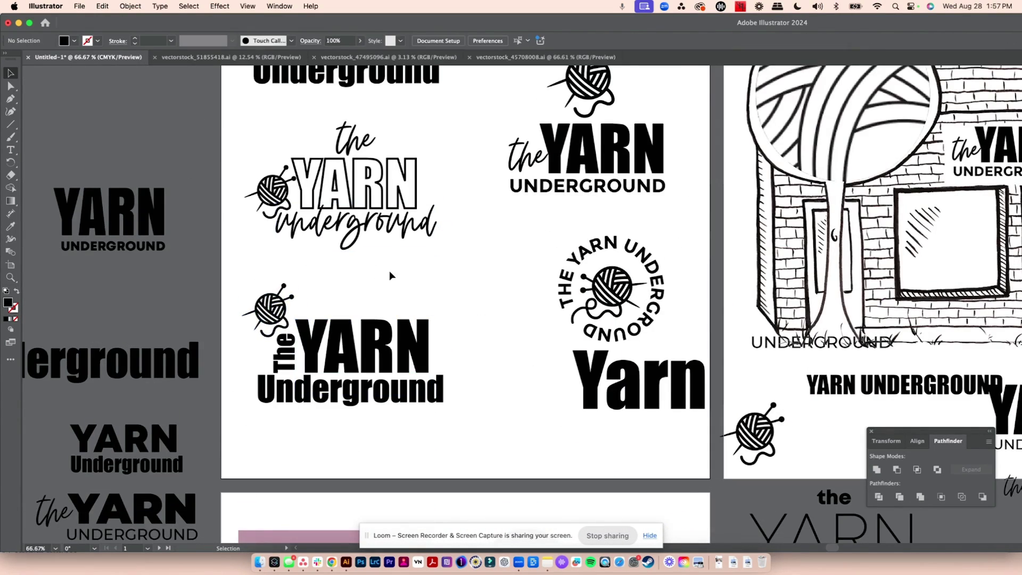
Step: Delete the leftover word Yarn beside the stacked logo and move the circular logo slightly down and inward
{"action": "key", "text": "super+minus"}
{"action": "key", "text": "super+minus"}
{"action": "key", "text": "super+minus"}
{"action": "left_click", "coordinate": [445, 373]}
{"action": "left_click_drag", "start_coordinate": [415, 381], "coordinate": [461, 368]}
{"action": "key", "text": "Delete"}
{"action": "left_click_drag", "start_coordinate": [427, 337], "coordinate": [411, 349]}
{"action": "left_click", "coordinate": [422, 400]}
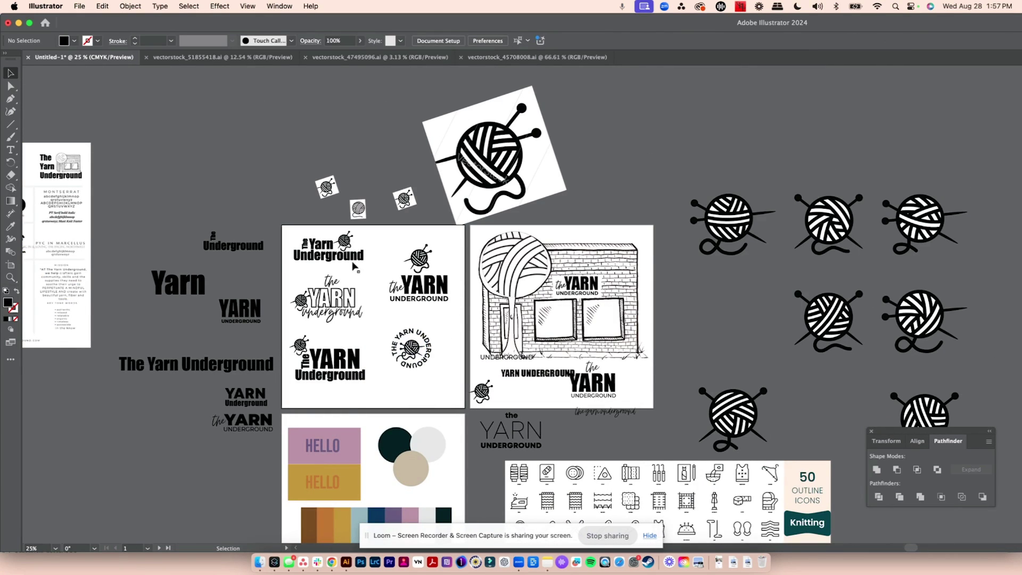
Step: Undo the last four changes
{"action": "key", "text": "super+z"}
{"action": "key", "text": "super+z"}
{"action": "key", "text": "super+z"}
{"action": "key", "text": "super+z"}
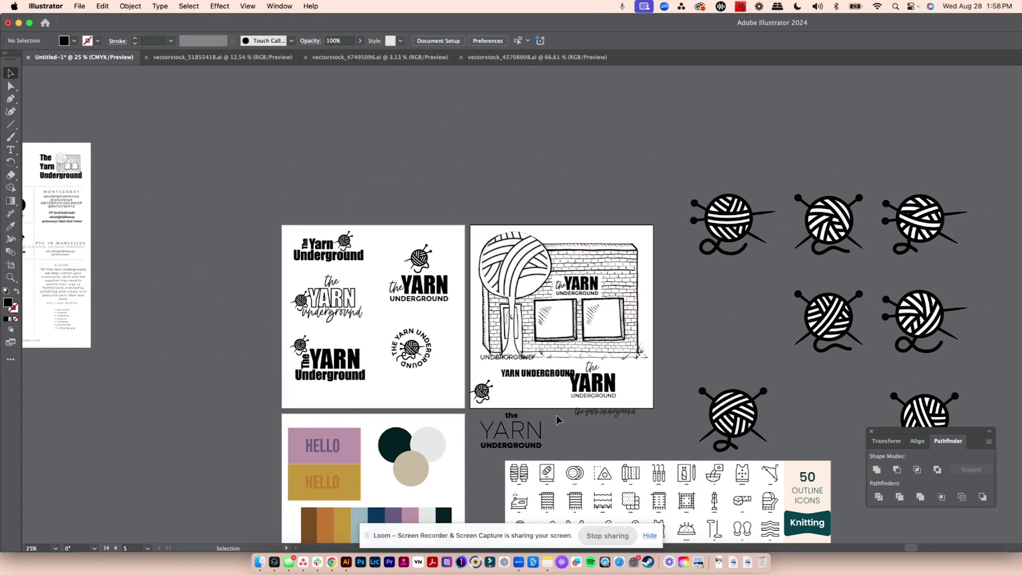
Step: Place a copy of the script wordmark below the circular logo and capitalise it as "the Yarn Underground"
{"action": "left_click_drag", "start_coordinate": [422, 390], "coordinate": [418, 390]}
{"action": "type", "text": "U"}
{"action": "key", "text": "Escape"}
{"action": "key", "text": "super+plus"}
{"action": "key", "text": "super+plus"}
{"action": "key", "text": "super+plus"}
{"action": "left_click_drag", "start_coordinate": [468, 420], "coordinate": [636, 222]}
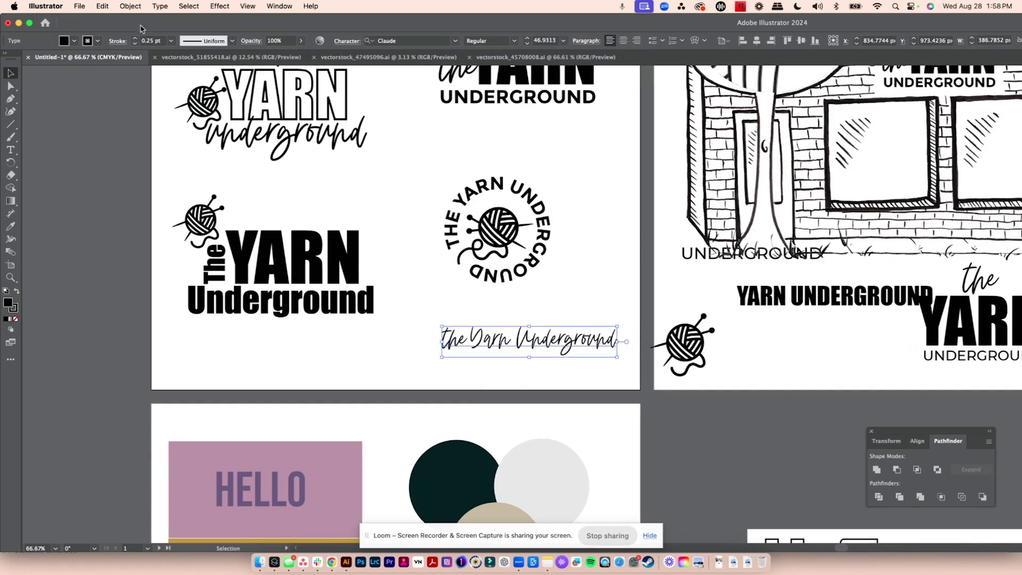
Step: Enlarge the script wordmark and shift the stacked logo and the circular logo slightly upward
{"action": "left_click_drag", "start_coordinate": [596, 341], "coordinate": [610, 325]}
{"action": "left_click_drag", "start_coordinate": [391, 198], "coordinate": [207, 309]}
{"action": "left_click_drag", "start_coordinate": [282, 261], "coordinate": [282, 241]}
{"action": "left_click_drag", "start_coordinate": [498, 229], "coordinate": [520, 218]}
{"action": "left_click", "coordinate": [495, 308]}
{"action": "key", "text": "super+plus"}
{"action": "key", "text": "super+plus"}
{"action": "key", "text": "super+plus"}
{"action": "key", "text": "super+plus"}
{"action": "key", "text": "super+plus"}
{"action": "key", "text": "super+plus"}
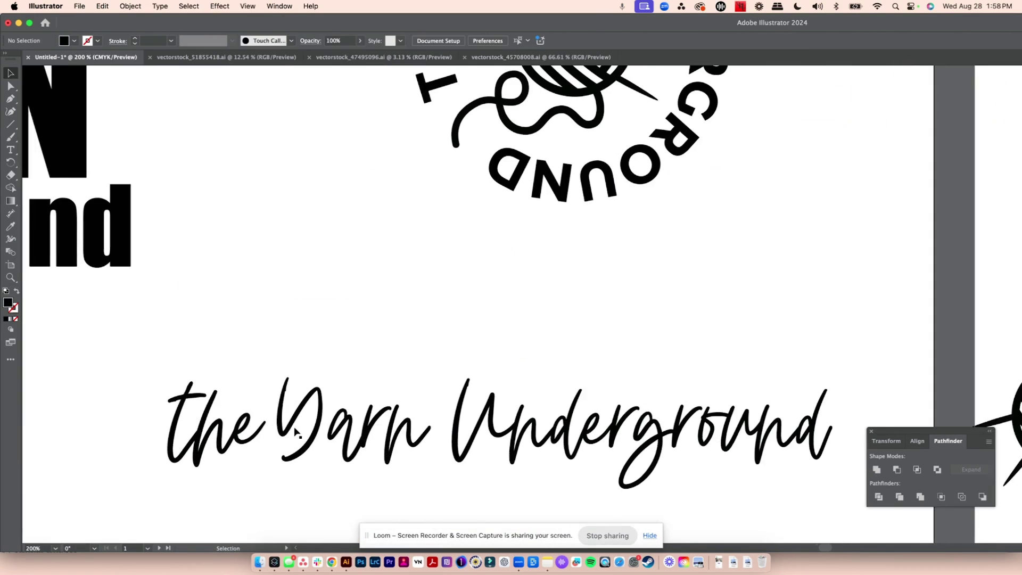
Step: Convert the script wordmark "the Yarn Underground" to outlines
{"action": "key", "text": "super+minus"}
{"action": "key", "text": "super+minus"}
{"action": "key", "text": "super+minus"}
{"action": "key", "text": "super+minus"}
{"action": "key", "text": "super+minus"}
{"action": "key", "text": "super+minus"}
{"action": "left_click", "coordinate": [611, 309]}
{"action": "left_click", "coordinate": [157, 6]}
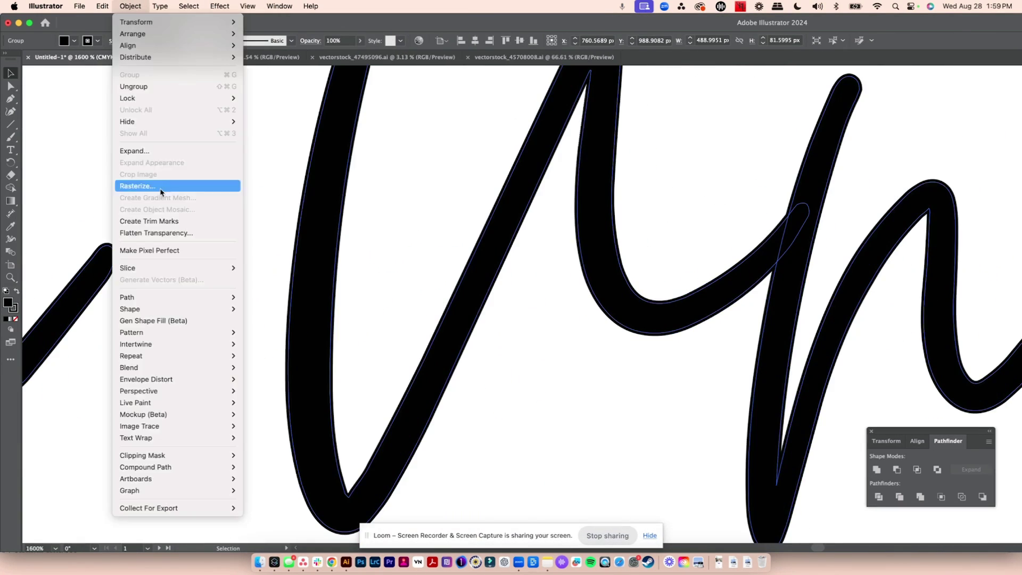
Step: Expand the fill and stroke of the outlined script wordmark and merge its overlapping letter shapes
{"action": "left_click", "coordinate": [154, 184]}
{"action": "left_click", "coordinate": [540, 342]}
{"action": "left_click", "coordinate": [223, 6]}
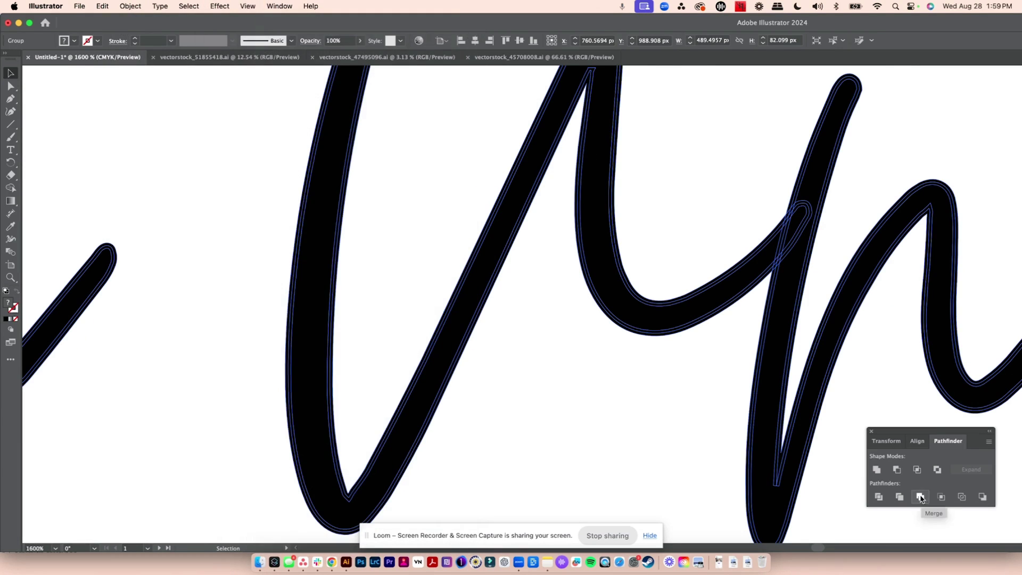
{"action": "left_click", "coordinate": [921, 497]}
{"action": "left_click", "coordinate": [130, 6]}
{"action": "key", "text": "super+minus"}
{"action": "key", "text": "super+minus"}
{"action": "key", "text": "super+minus"}
{"action": "key", "text": "super+minus"}
{"action": "key", "text": "super+minus"}
{"action": "key", "text": "super+plus"}
{"action": "key", "text": "super+plus"}
{"action": "key", "text": "super+plus"}
{"action": "key", "text": "super+plus"}
{"action": "scroll", "coordinate": [242, 191], "scroll_direction": "left", "scroll_amount": 5}
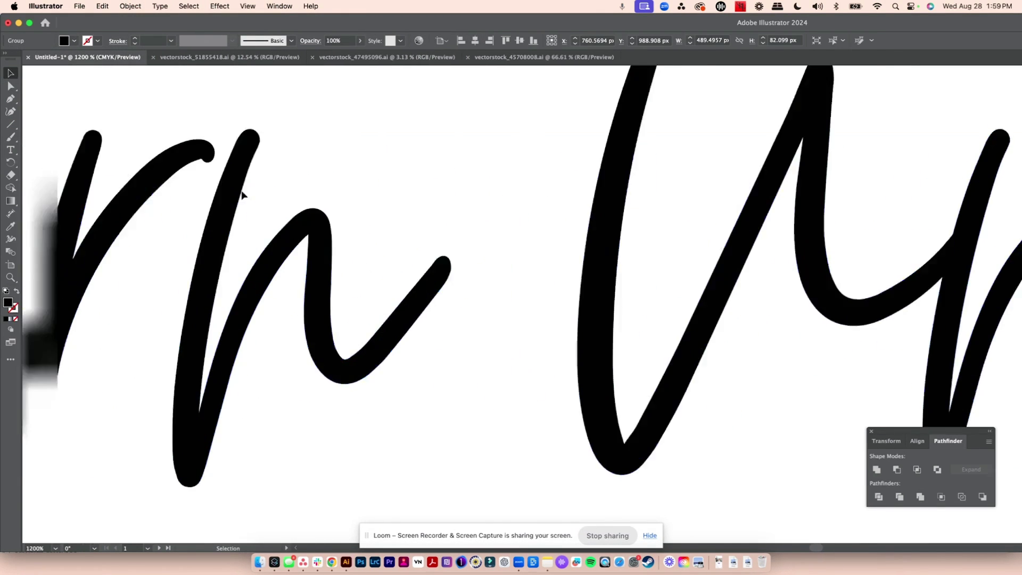
Step: Undo the merge of the script wordmark and apply Merge to its expanded shapes again
{"action": "left_click", "coordinate": [501, 290], "text": "super"}
{"action": "key", "text": "super+z"}
{"action": "left_click", "coordinate": [218, 6]}
{"action": "left_click", "coordinate": [921, 497]}
{"action": "left_click", "coordinate": [870, 302]}
{"action": "key", "text": "super+a"}
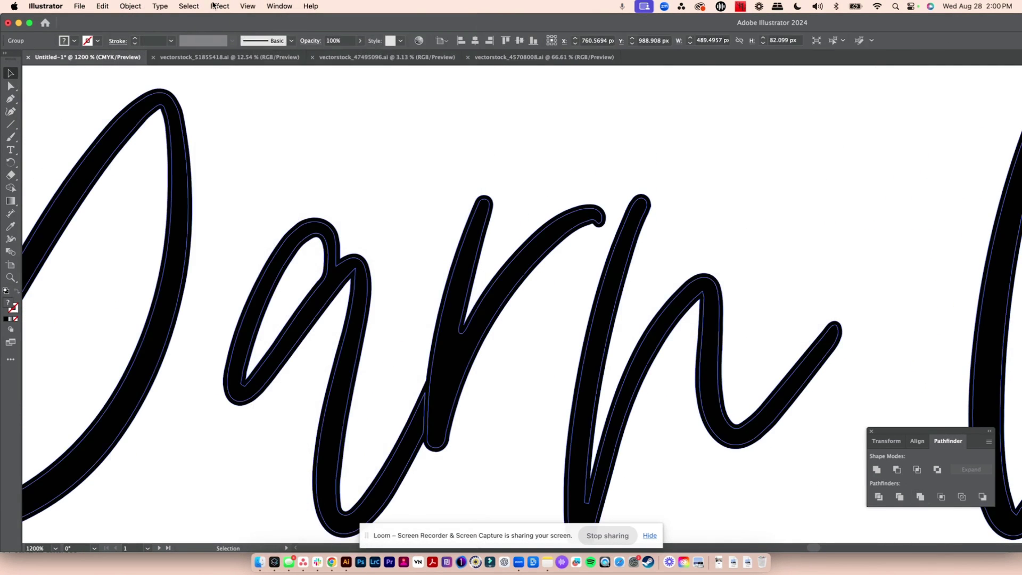
Step: Remove the filled counter shapes inside the letters of the script wordmark, including those of the g
{"action": "left_click", "coordinate": [10, 85]}
{"action": "key", "text": "super+z"}
{"action": "scroll", "coordinate": [307, 261], "scroll_direction": "right", "scroll_amount": 10}
{"action": "left_click", "coordinate": [501, 314]}
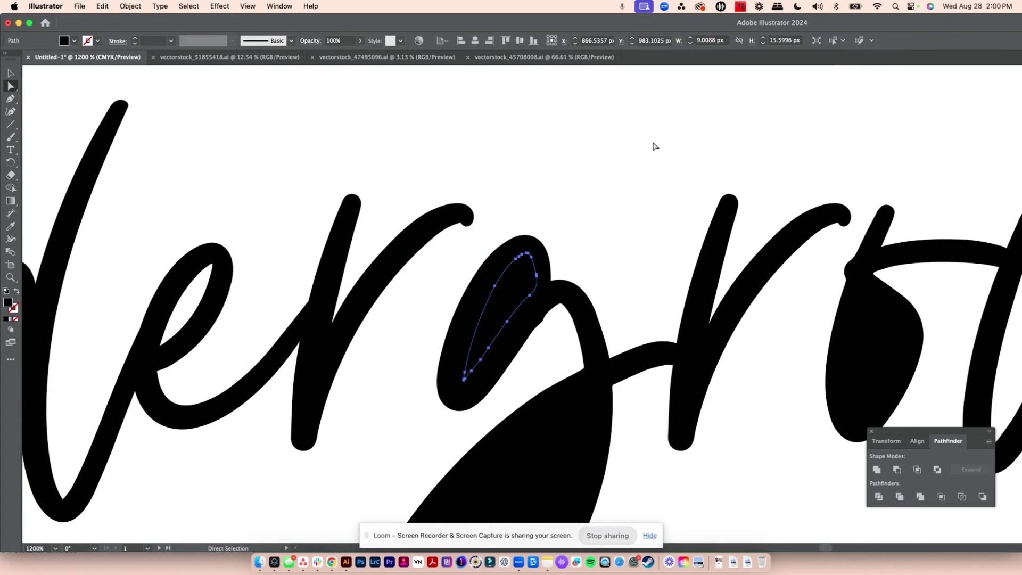
{"action": "left_click", "coordinate": [653, 146]}
{"action": "scroll", "coordinate": [653, 146], "scroll_direction": "right", "scroll_amount": 7}
{"action": "scroll", "coordinate": [534, 191], "scroll_direction": "down", "scroll_amount": 5}
{"action": "key", "text": "v"}
{"action": "scroll", "coordinate": [222, 146], "scroll_direction": "up", "scroll_amount": 5}
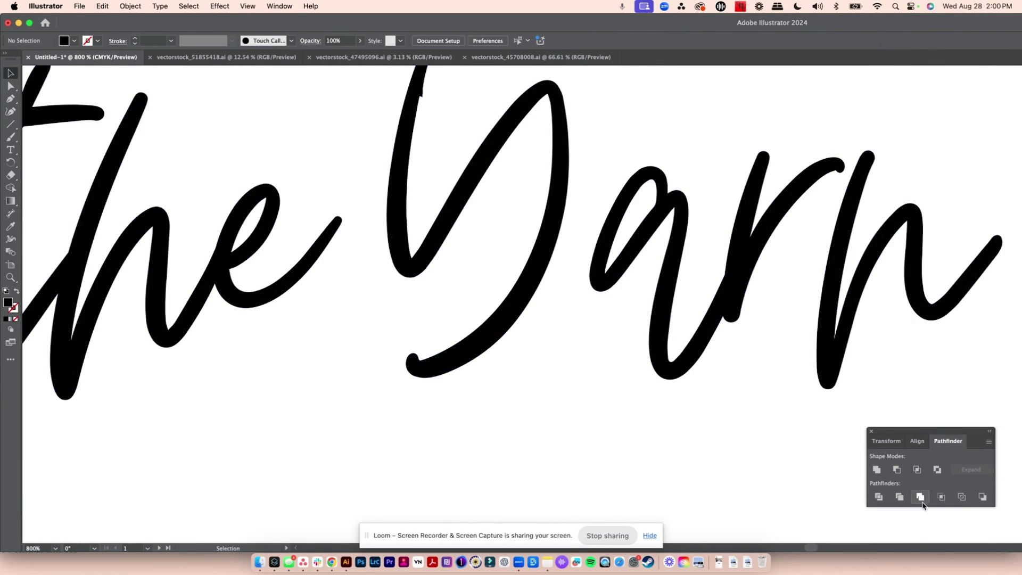
{"action": "scroll", "coordinate": [360, 137], "scroll_direction": "left", "scroll_amount": 2}
{"action": "scroll", "coordinate": [701, 217], "scroll_direction": "right", "scroll_amount": 20}
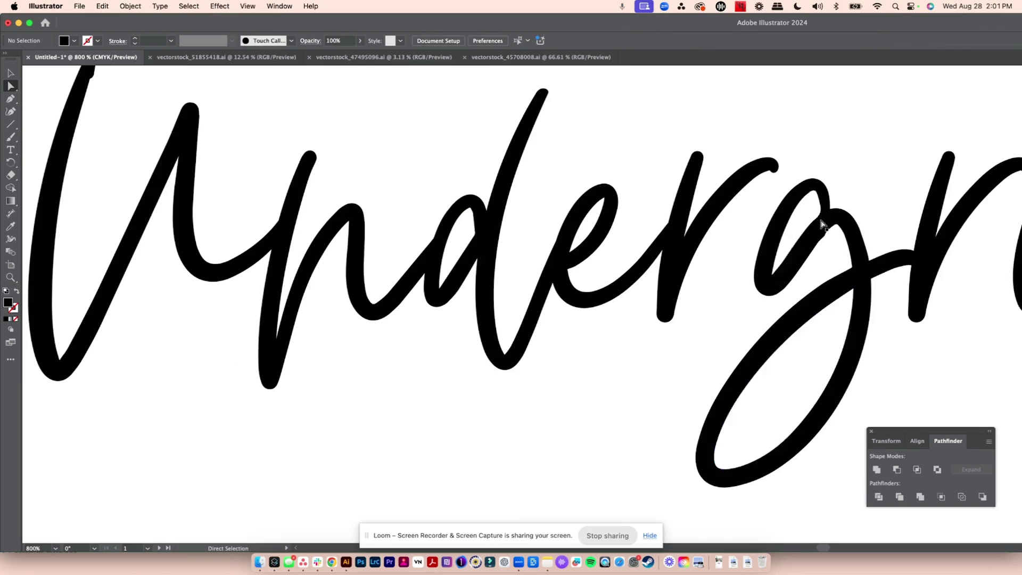
{"action": "scroll", "coordinate": [712, 304], "scroll_direction": "down", "scroll_amount": 5}
{"action": "scroll", "coordinate": [712, 303], "scroll_direction": "right", "scroll_amount": 1}
Step: Convert the circular text THE YARN UNDERGROUND around the yarn ball to outlines
{"action": "double_click", "coordinate": [527, 361]}
{"action": "double_click", "coordinate": [562, 359]}
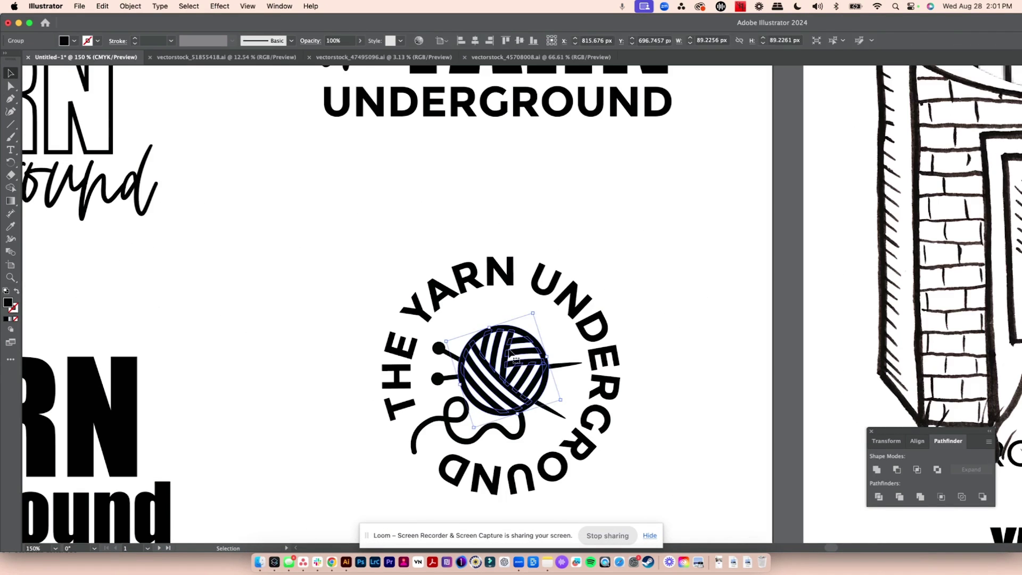
{"action": "left_click", "coordinate": [561, 359]}
{"action": "left_click", "coordinate": [590, 325]}
{"action": "left_click", "coordinate": [102, 6]}
{"action": "left_click", "coordinate": [181, 203]}
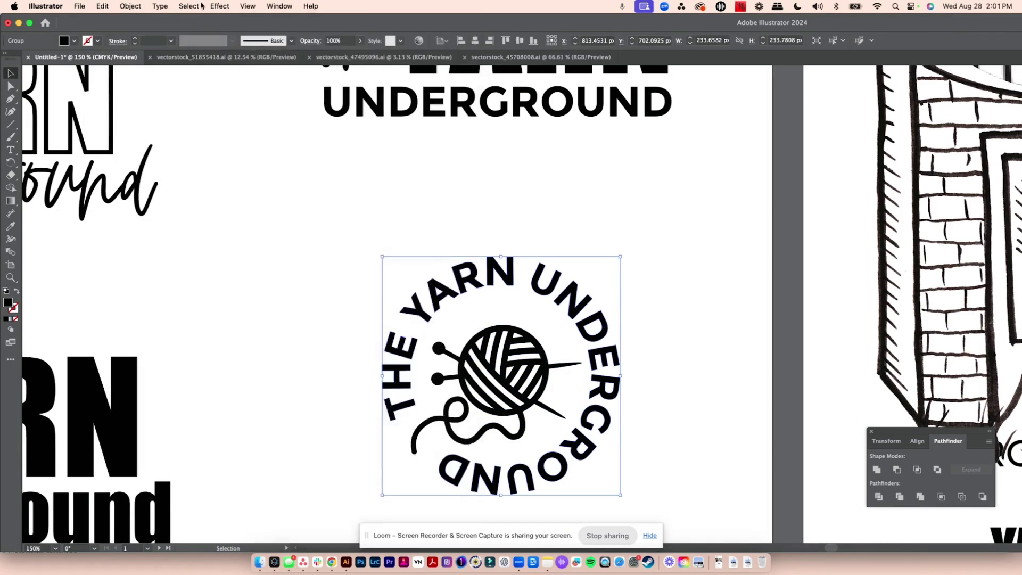
Step: Expand the yarn ball artwork in the circular logo
{"action": "left_click", "coordinate": [522, 379]}
{"action": "left_click", "coordinate": [130, 6]}
{"action": "left_click", "coordinate": [171, 150]}
{"action": "left_click", "coordinate": [520, 379]}
Step: Nudge the white circle behind the yarn ball's stripes down and to the left so it sits centred in the ball
{"action": "scroll", "coordinate": [480, 380], "scroll_direction": "up", "scroll_amount": 6}
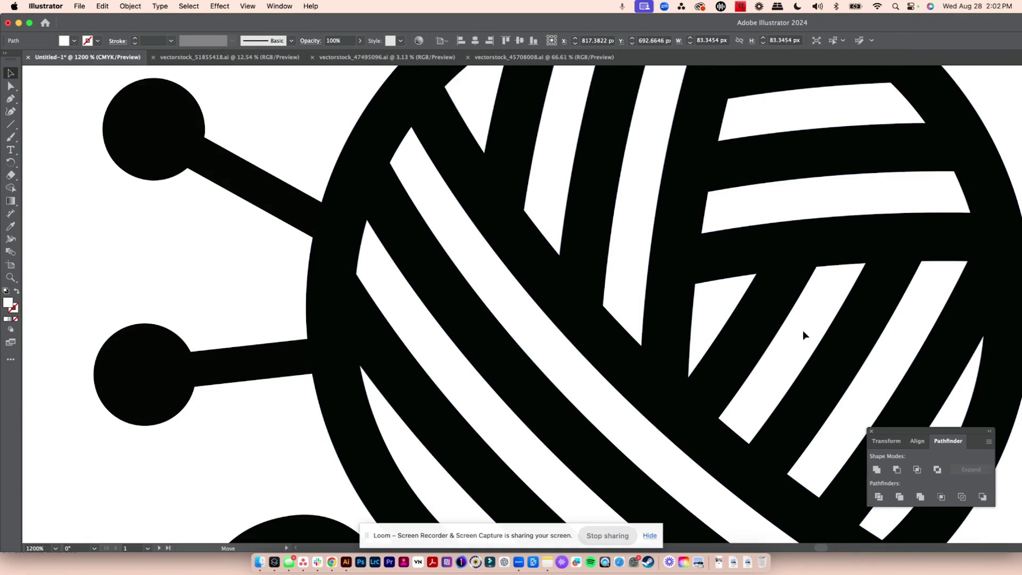
{"action": "scroll", "coordinate": [658, 322], "scroll_direction": "down", "scroll_amount": 3}
{"action": "key", "text": "Down"}
{"action": "key", "text": "Down"}
{"action": "key", "text": "Left"}
{"action": "key", "text": "Left"}
{"action": "key", "text": "Down"}
{"action": "key", "text": "Down"}
{"action": "key", "text": "Left"}
{"action": "key", "text": "Left"}
{"action": "key", "text": "Right"}
{"action": "left_click", "coordinate": [773, 343]}
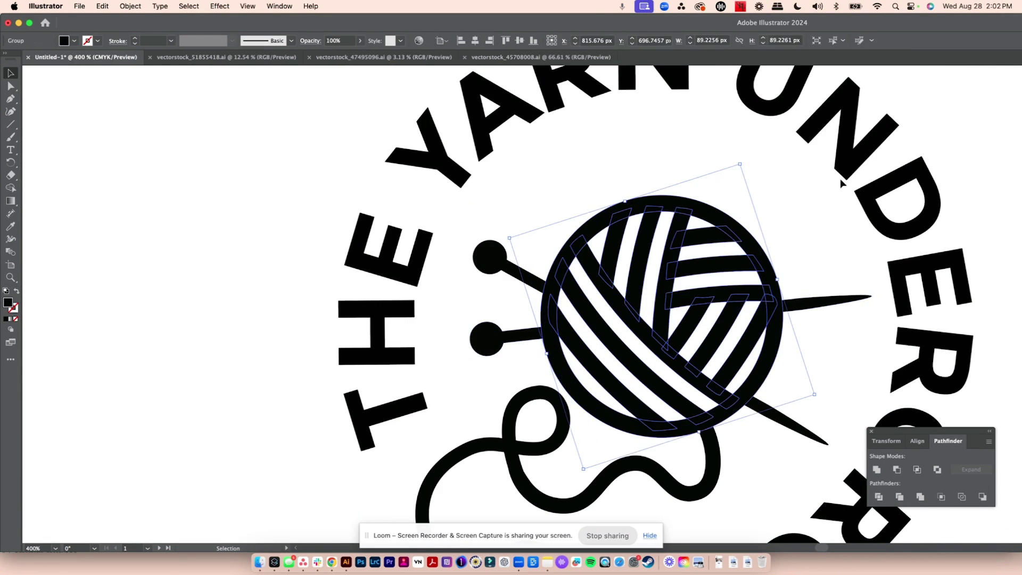
{"action": "left_click", "coordinate": [941, 137]}
{"action": "key", "text": "super+1"}
{"action": "left_click", "coordinate": [740, 317]}
{"action": "left_click", "coordinate": [74, 40]}
{"action": "left_click", "coordinate": [876, 371]}
{"action": "left_click", "coordinate": [665, 314]}
{"action": "left_click", "coordinate": [829, 315]}
{"action": "left_click", "coordinate": [160, 6]}
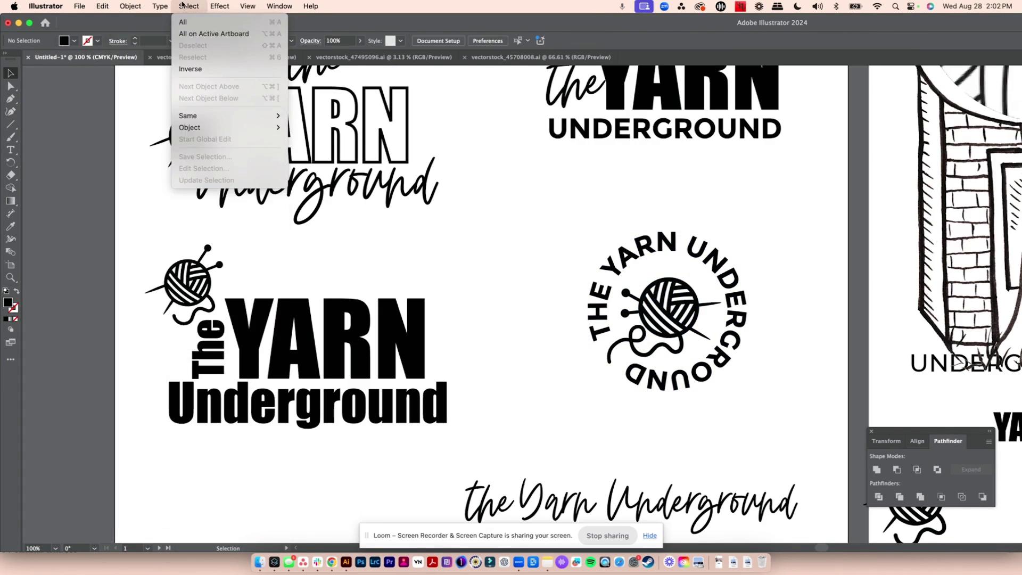
Step: Fill the circle behind the yarn ball in the circular logo with the gold brand colour
{"action": "key", "text": "super+plus"}
{"action": "key", "text": "super+plus"}
{"action": "key", "text": "super+plus"}
{"action": "key", "text": "super+plus"}
{"action": "key", "text": "super+plus"}
{"action": "left_click", "coordinate": [638, 382]}
{"action": "key", "text": "super+minus"}
{"action": "key", "text": "super+minus"}
{"action": "key", "text": "super+minus"}
{"action": "key", "text": "super+minus"}
{"action": "key", "text": "super+minus"}
{"action": "key", "text": "super+minus"}
{"action": "key", "text": "super+minus"}
{"action": "key", "text": "super+minus"}
{"action": "left_click", "coordinate": [11, 73]}
{"action": "left_click", "coordinate": [876, 213]}
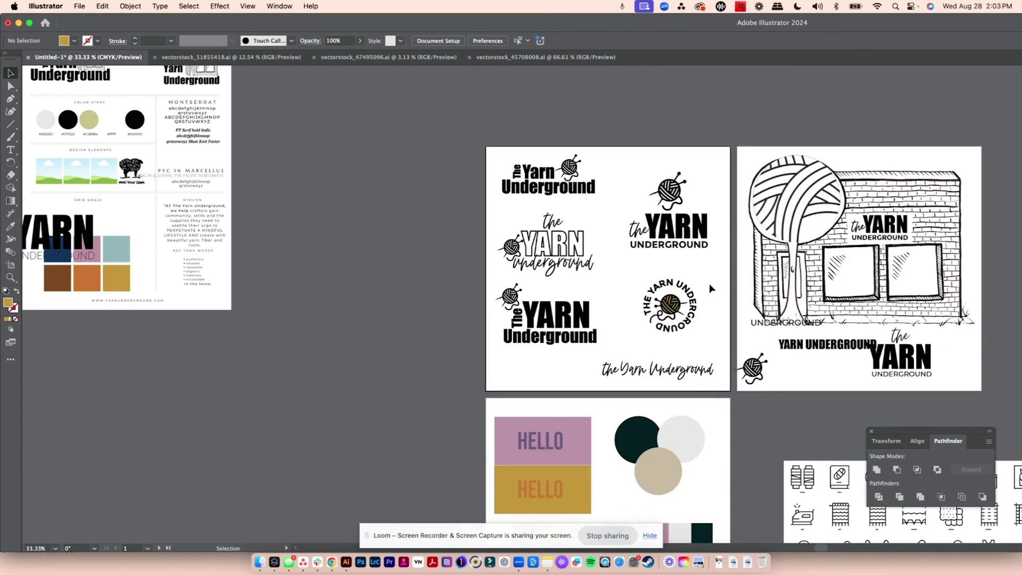
Step: Recolour the circle behind the circular logo's yarn ball with the light blue sampled from the brand palette
{"action": "key", "text": "super+plus"}
{"action": "key", "text": "super+plus"}
{"action": "key", "text": "super+plus"}
{"action": "key", "text": "super+plus"}
{"action": "key", "text": "super+plus"}
{"action": "left_click", "coordinate": [673, 308]}
{"action": "key", "text": "super+minus"}
{"action": "key", "text": "super+minus"}
{"action": "key", "text": "super+minus"}
{"action": "left_click", "coordinate": [11, 226]}
{"action": "scroll", "coordinate": [283, 250], "scroll_direction": "down", "scroll_amount": 6}
{"action": "scroll", "coordinate": [282, 250], "scroll_direction": "up", "scroll_amount": 6}
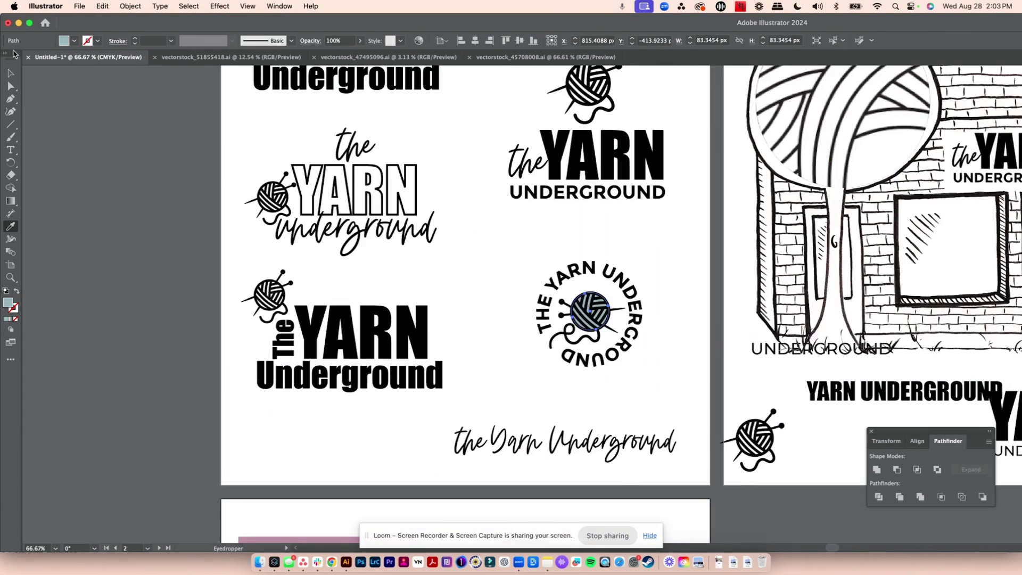
{"action": "key", "text": "v"}
Step: Give the outlined word YARN in the script logo the palette's light blue as a solid fill and remove its stroke
{"action": "left_click", "coordinate": [412, 200]}
{"action": "scroll", "coordinate": [411, 199], "scroll_direction": "up", "scroll_amount": 2}
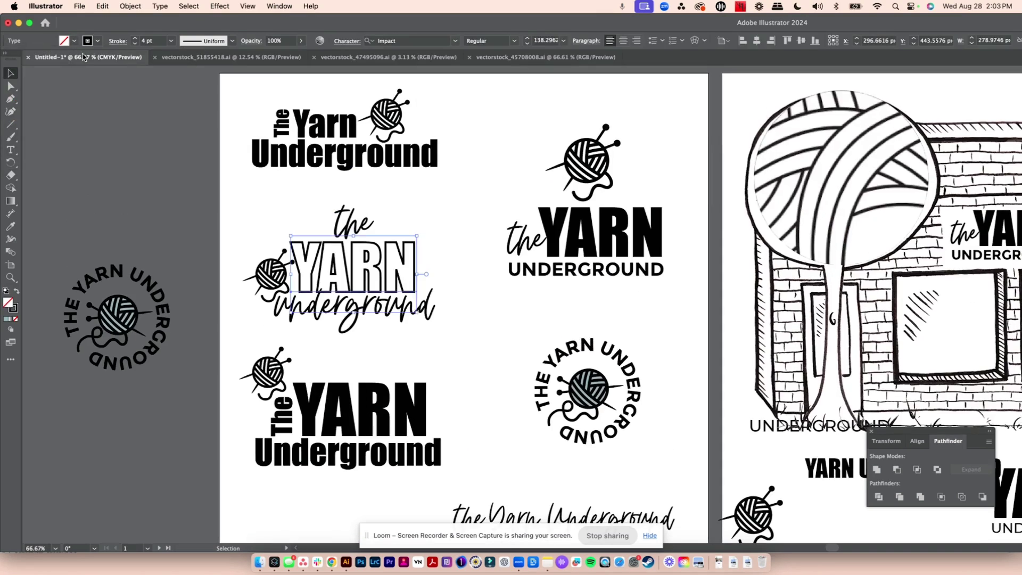
{"action": "left_click", "coordinate": [74, 40]}
{"action": "scroll", "coordinate": [583, 397], "scroll_direction": "down", "scroll_amount": 8}
{"action": "key", "text": "i"}
{"action": "left_click", "coordinate": [353, 453]}
{"action": "key", "text": "v"}
{"action": "scroll", "coordinate": [250, 209], "scroll_direction": "up", "scroll_amount": 7}
{"action": "left_click", "coordinate": [97, 40]}
{"action": "left_click", "coordinate": [459, 292]}
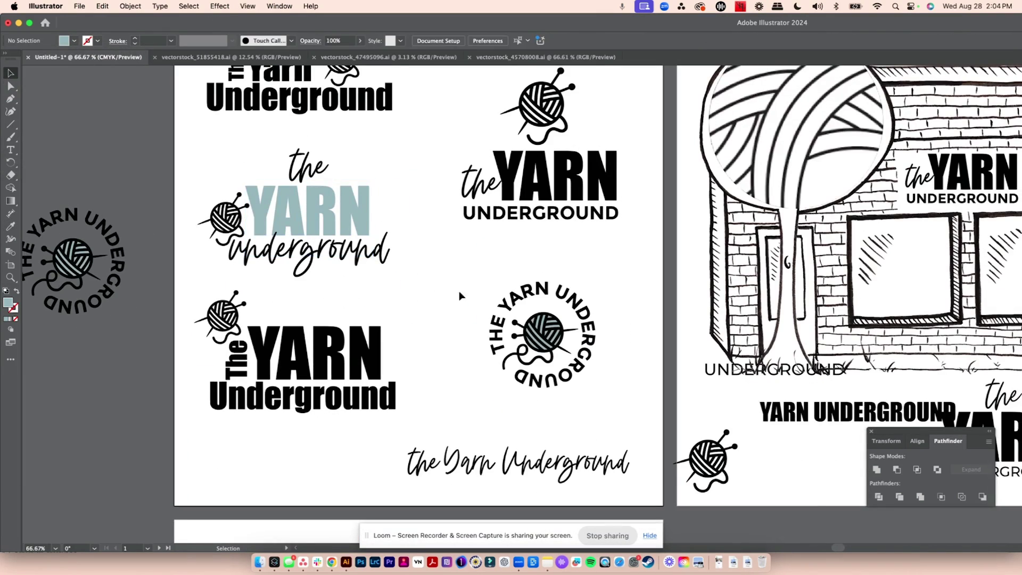
Step: Fill the background of the yarn ball beside the script logo with the light blue sampled from the word YARN
{"action": "scroll", "coordinate": [200, 330], "scroll_direction": "up", "scroll_amount": 2}
{"action": "key", "text": "super+plus"}
{"action": "key", "text": "super+plus"}
{"action": "key", "text": "super+plus"}
{"action": "scroll", "coordinate": [199, 330], "scroll_direction": "left", "scroll_amount": 8}
{"action": "left_click", "coordinate": [11, 85]}
{"action": "left_click", "coordinate": [335, 319]}
{"action": "key", "text": "super+plus"}
{"action": "key", "text": "super+plus"}
{"action": "key", "text": "super+plus"}
{"action": "key", "text": "super+plus"}
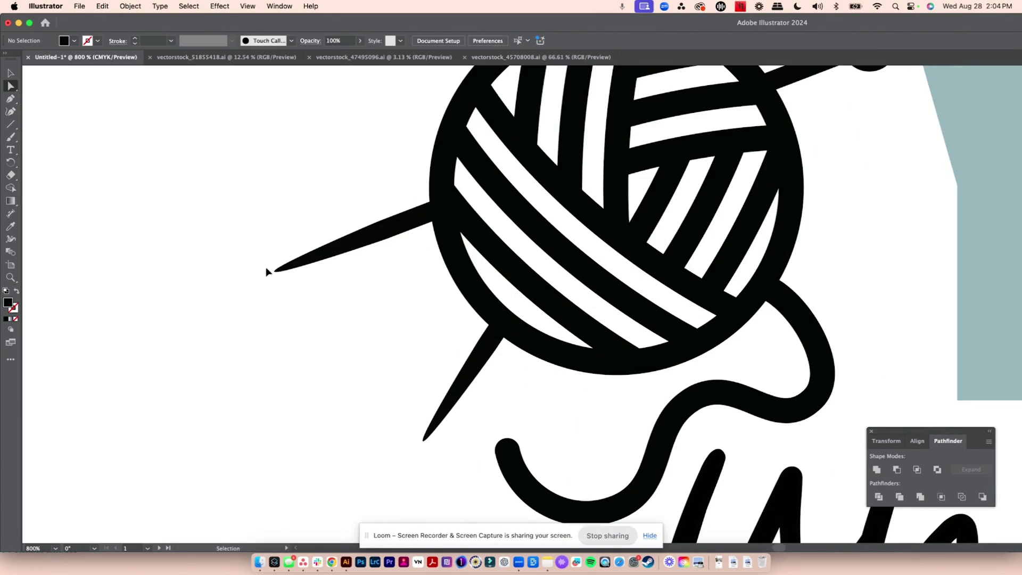
{"action": "key", "text": "v"}
{"action": "left_click", "coordinate": [890, 271]}
{"action": "key", "text": "i"}
{"action": "left_click", "coordinate": [975, 224]}
{"action": "key", "text": "super+minus"}
{"action": "key", "text": "super+minus"}
{"action": "key", "text": "super+minus"}
{"action": "key", "text": "super+minus"}
{"action": "key", "text": "super+minus"}
{"action": "key", "text": "v"}
{"action": "left_click", "coordinate": [747, 239]}
{"action": "scroll", "coordinate": [747, 239], "scroll_direction": "down", "scroll_amount": 1}
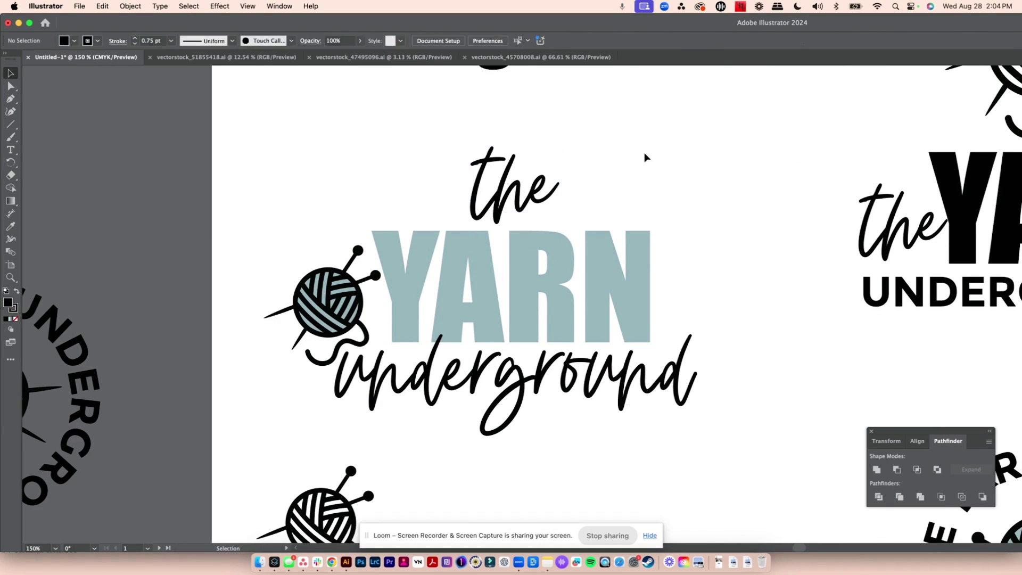
Step: Expand the words the, YARN and underground of the light blue script logo into vector shapes
{"action": "left_click_drag", "start_coordinate": [646, 157], "coordinate": [452, 372]}
{"action": "left_click", "coordinate": [130, 5]}
{"action": "left_click", "coordinate": [142, 151]}
{"action": "key", "text": "Return"}
{"action": "left_click", "coordinate": [493, 176]}
{"action": "left_click", "coordinate": [130, 5]}
{"action": "left_click", "coordinate": [142, 150]}
{"action": "left_click", "coordinate": [541, 339]}
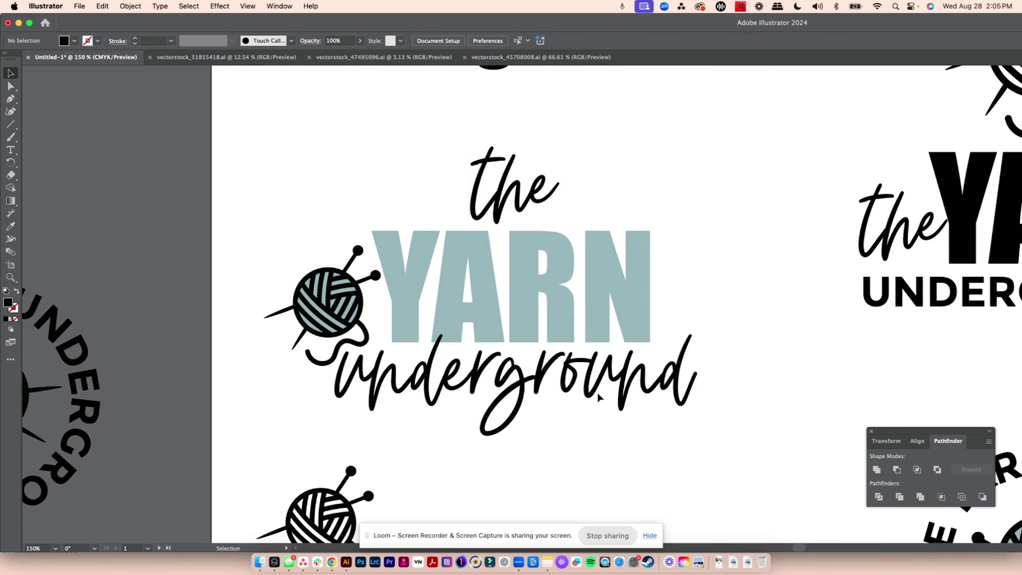
{"action": "left_click", "coordinate": [589, 380]}
{"action": "left_click", "coordinate": [130, 6]}
{"action": "left_click", "coordinate": [141, 150]}
{"action": "key", "text": "Return"}
Step: Expand the lettering of the stacked the YARN UNDERGROUND logo into vector shapes
{"action": "scroll", "coordinate": [726, 225], "scroll_direction": "up", "scroll_amount": 10}
{"action": "left_click_drag", "start_coordinate": [750, 358], "coordinate": [673, 392]}
{"action": "left_click", "coordinate": [629, 277]}
{"action": "scroll", "coordinate": [714, 246], "scroll_direction": "down", "scroll_amount": 8}
{"action": "scroll", "coordinate": [715, 246], "scroll_direction": "right", "scroll_amount": 10}
{"action": "left_click_drag", "start_coordinate": [698, 224], "coordinate": [294, 391]}
{"action": "left_click", "coordinate": [130, 6]}
{"action": "left_click", "coordinate": [142, 150]}
{"action": "left_click", "coordinate": [541, 339]}
Step: Fill the script word the in the stacked logo with black
{"action": "left_click", "coordinate": [455, 292]}
{"action": "left_click", "coordinate": [398, 279]}
{"action": "left_click", "coordinate": [64, 41]}
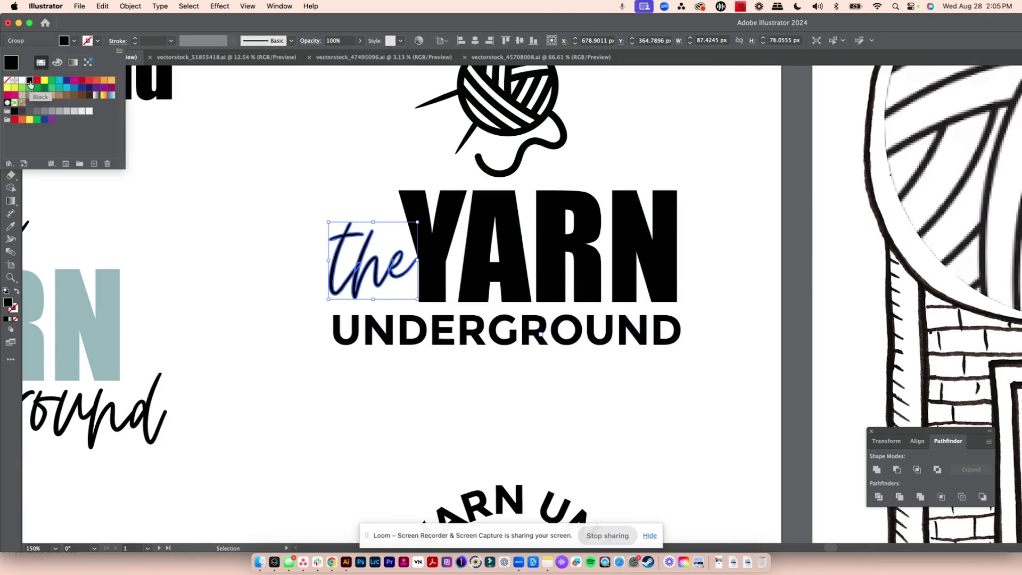
{"action": "left_click", "coordinate": [267, 186]}
Step: Move the whole stacked logo slightly up and to the left, and shift the script wordmark to the left on the logo artboard
{"action": "scroll", "coordinate": [516, 224], "scroll_direction": "up", "scroll_amount": 5}
{"action": "left_click", "coordinate": [515, 223]}
{"action": "left_click_drag", "start_coordinate": [666, 153], "coordinate": [372, 469]}
{"action": "key", "text": "super+minus"}
{"action": "key", "text": "super+minus"}
{"action": "key", "text": "super+minus"}
{"action": "key", "text": "super+minus"}
{"action": "left_click_drag", "start_coordinate": [687, 328], "coordinate": [672, 298]}
{"action": "scroll", "coordinate": [672, 296], "scroll_direction": "down", "scroll_amount": 5}
{"action": "scroll", "coordinate": [672, 296], "scroll_direction": "right", "scroll_amount": 4}
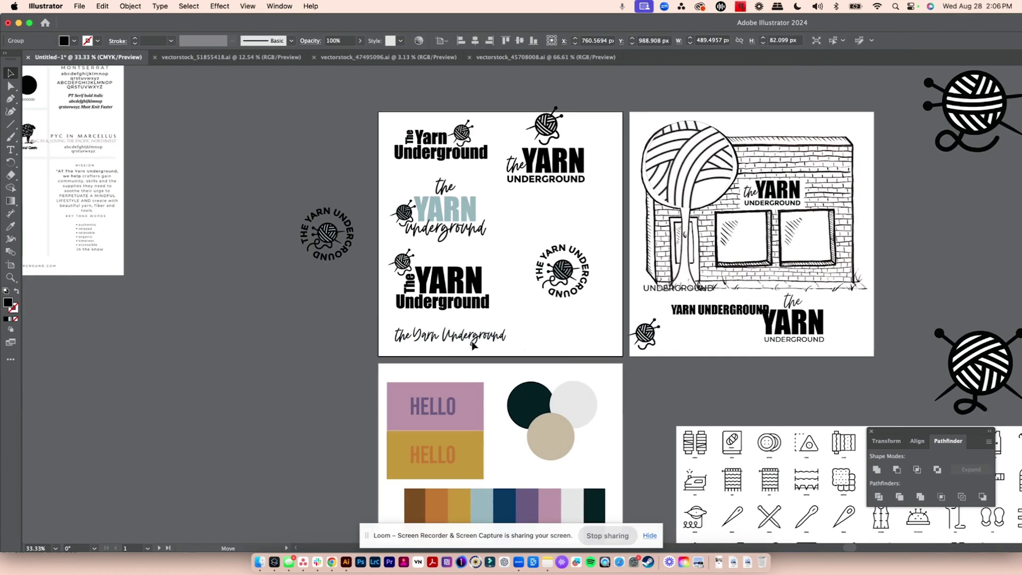
{"action": "left_click", "coordinate": [595, 316]}
{"action": "scroll", "coordinate": [578, 212], "scroll_direction": "left", "scroll_amount": 1}
Step: Move the circular logo copy higher on the pasteboard and the light blue script logo off the artboard to beneath it
{"action": "left_click_drag", "start_coordinate": [331, 234], "coordinate": [327, 112]}
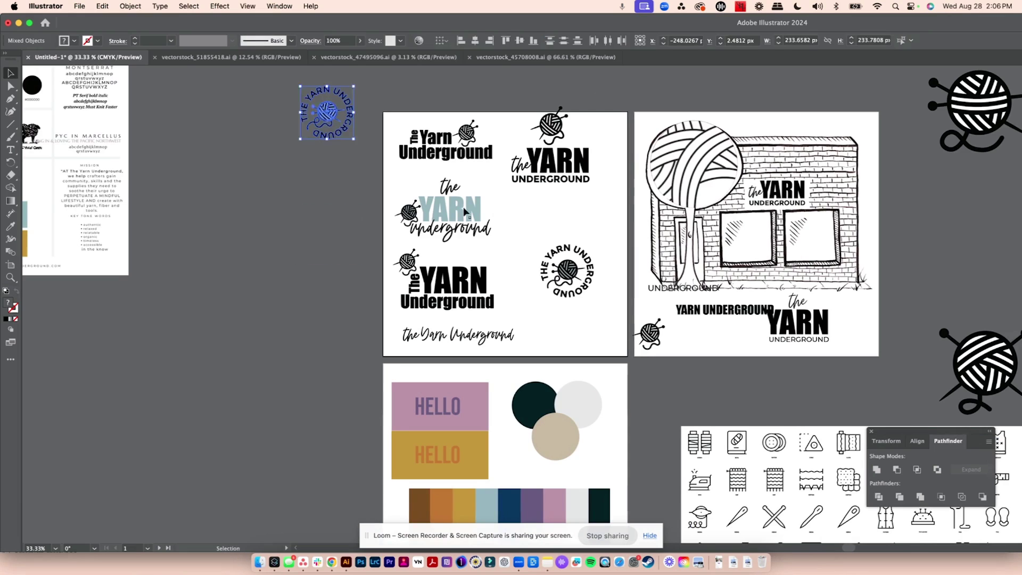
{"action": "left_click_drag", "start_coordinate": [465, 212], "coordinate": [342, 183]}
{"action": "left_click", "coordinate": [382, 183]}
Step: Copy the stacked logo and place the duplicate on the pasteboard below the light blue script logo
{"action": "scroll", "coordinate": [490, 264], "scroll_direction": "up", "scroll_amount": 1}
{"action": "left_click_drag", "start_coordinate": [623, 103], "coordinate": [516, 224]}
{"action": "key", "text": "super+c"}
{"action": "key", "text": "super+v"}
{"action": "left_click_drag", "start_coordinate": [650, 309], "coordinate": [319, 294]}
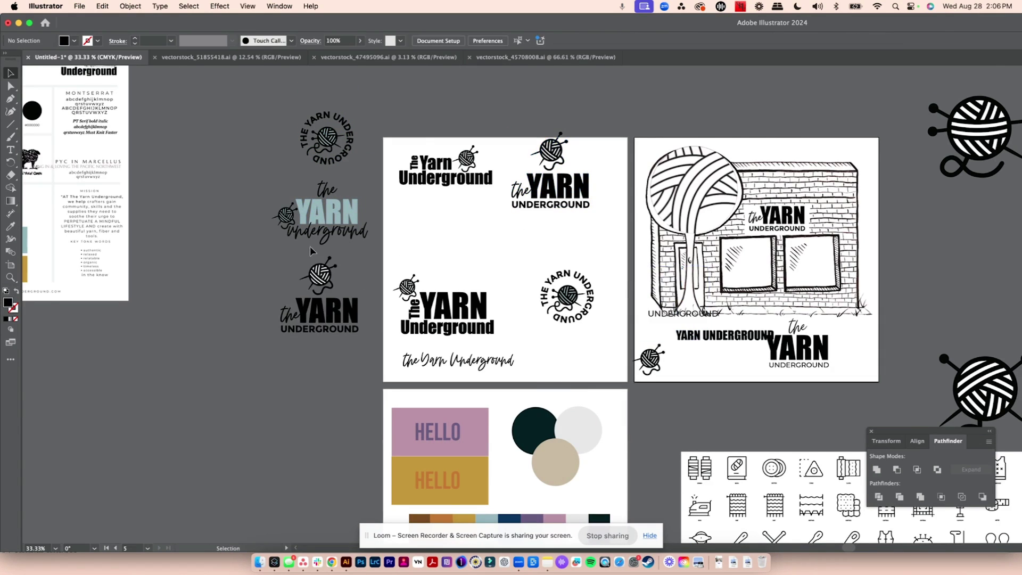
Step: Fill the yarn ball's background in the stacked logo copy with the light blue sampled from the script logo
{"action": "scroll", "coordinate": [300, 276], "scroll_direction": "up", "scroll_amount": 5}
{"action": "key", "text": "a"}
{"action": "left_click", "coordinate": [430, 309]}
{"action": "key", "text": "super+shift+a"}
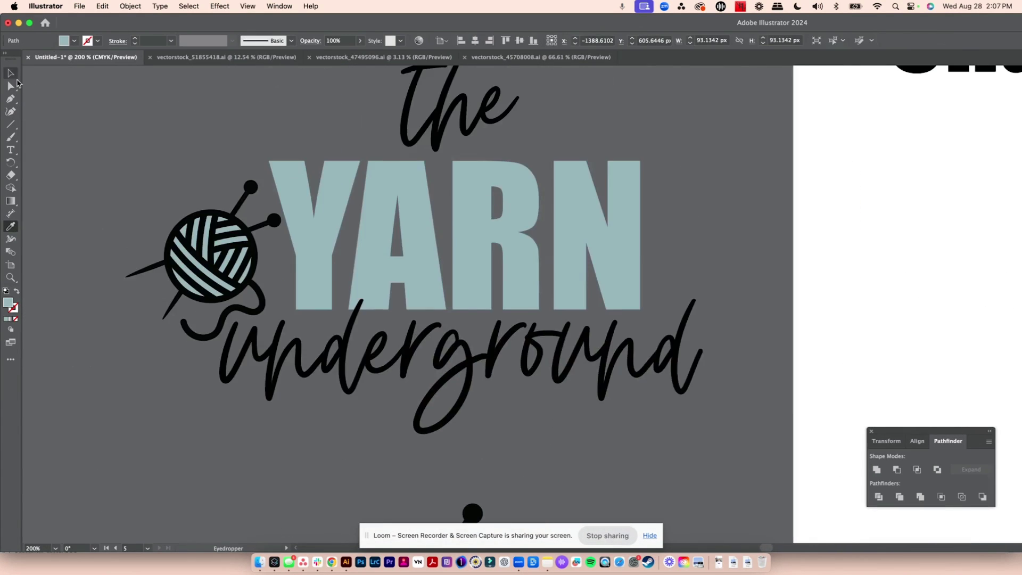
{"action": "key", "text": "super+minus"}
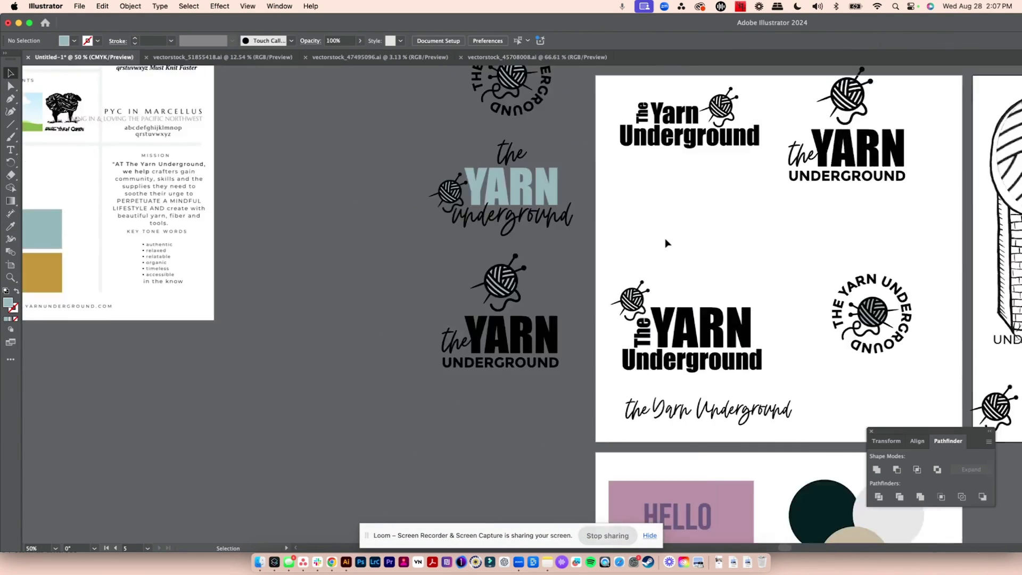
Step: Move the stacked logo on the artboard down and to the right so it sits fully inside the artboard
{"action": "left_click", "coordinate": [362, 229]}
{"action": "key", "text": "super+z"}
{"action": "key", "text": "v"}
{"action": "scroll", "coordinate": [755, 263], "scroll_direction": "right", "scroll_amount": 2}
{"action": "left_click_drag", "start_coordinate": [621, 112], "coordinate": [527, 232]}
{"action": "left_click_drag", "start_coordinate": [612, 199], "coordinate": [658, 230]}
Step: Duplicate the light blue script logo from the pasteboard into the gap between the two bold logos on the artboard
{"action": "left_click_drag", "start_coordinate": [333, 196], "coordinate": [165, 275]}
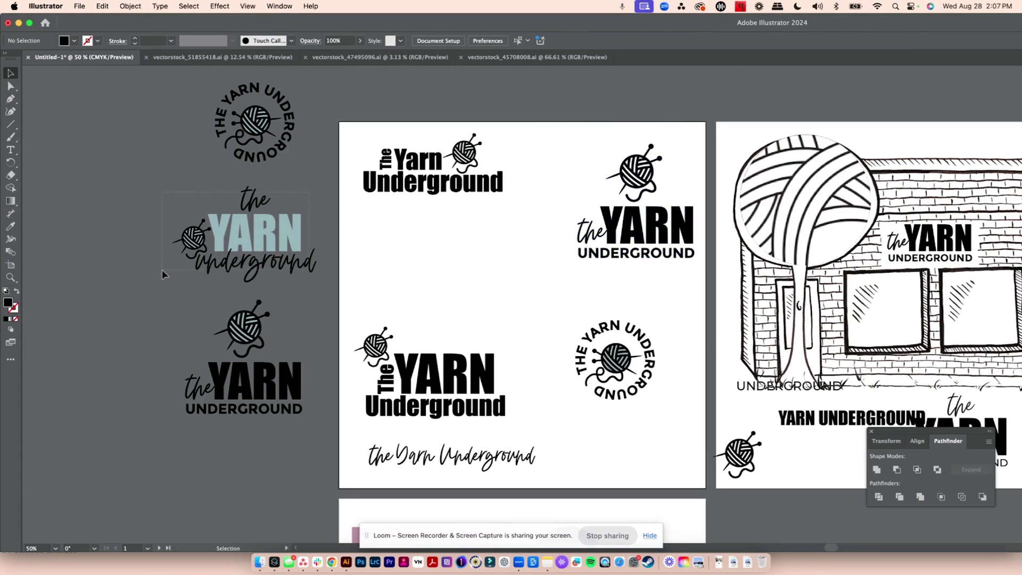
{"action": "left_click_drag", "start_coordinate": [256, 233], "coordinate": [457, 265]}
{"action": "left_click", "coordinate": [690, 158]}
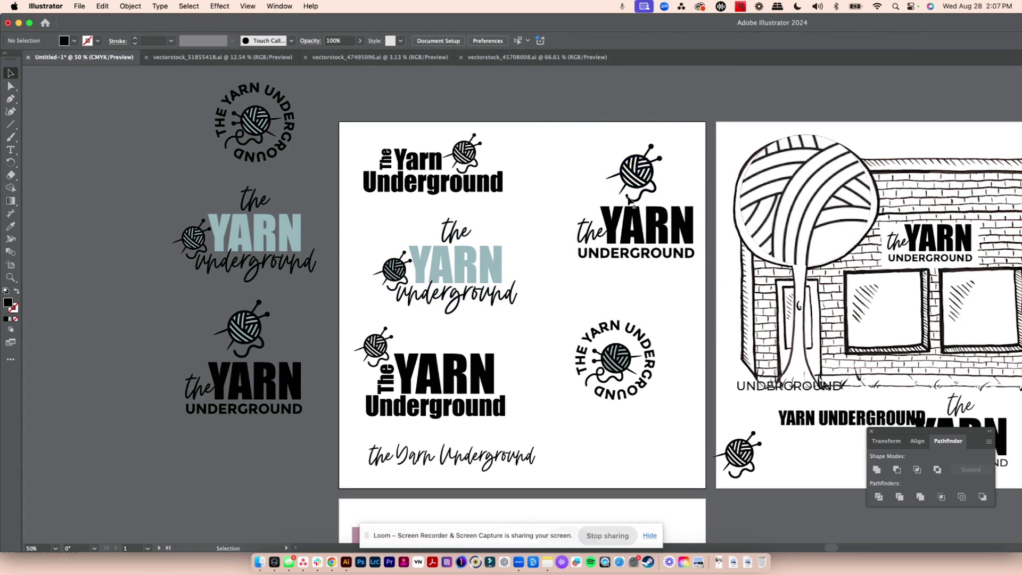
Step: Move the stacked logo off the artboard onto the empty pasteboard above it
{"action": "key", "text": "super+plus"}
{"action": "key", "text": "super+plus"}
{"action": "left_click_drag", "start_coordinate": [655, 401], "coordinate": [617, 112]}
{"action": "scroll", "coordinate": [616, 160], "scroll_direction": "up", "scroll_amount": 5}
Step: Try to delete a single stripe shape from the stacked logo's yarn ball
{"action": "key", "text": "a"}
{"action": "left_click", "coordinate": [571, 246]}
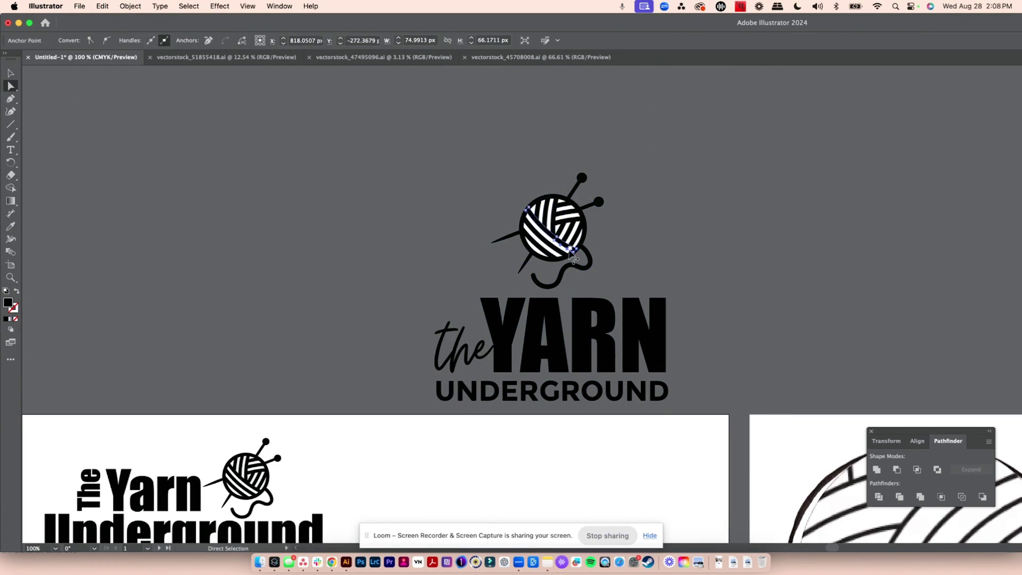
{"action": "left_click", "coordinate": [657, 195]}
{"action": "key", "text": "super+plus"}
{"action": "key", "text": "super+plus"}
{"action": "key", "text": "super+plus"}
{"action": "left_click", "coordinate": [390, 331]}
{"action": "key", "text": "Delete"}
{"action": "key", "text": "super+z"}
Step: Merge the stacked logo's yarn ball artwork with Pathfinder and delete its white stripe shapes
{"action": "key", "text": "v"}
{"action": "left_click_drag", "start_coordinate": [121, 180], "coordinate": [432, 330]}
{"action": "left_click", "coordinate": [920, 496]}
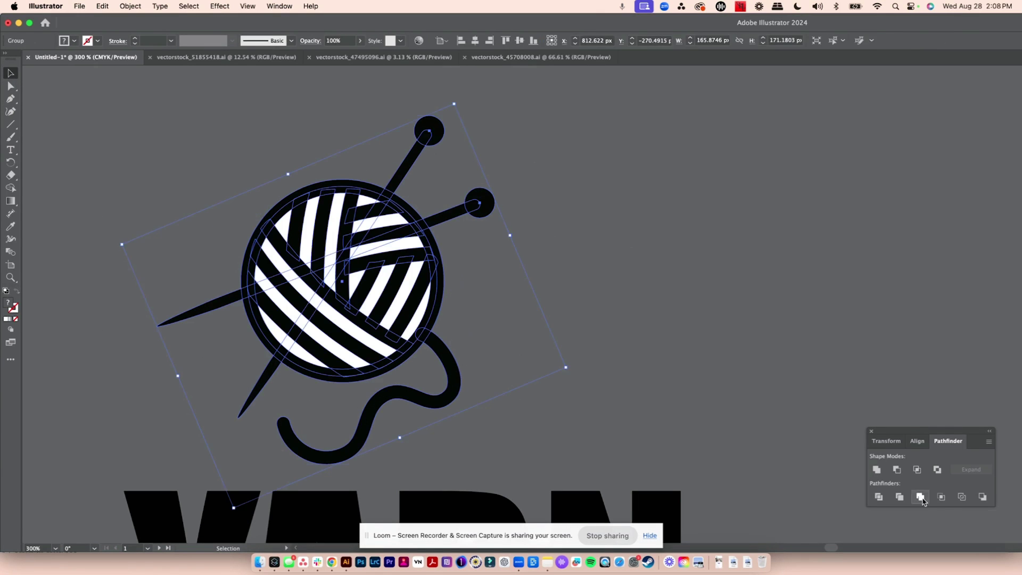
{"action": "key", "text": "a"}
{"action": "left_click", "coordinate": [335, 240]}
{"action": "key", "text": "Delete"}
{"action": "left_click", "coordinate": [415, 331]}
{"action": "key", "text": "Delete"}
Step: Duplicate the whole stacked logo onto the empty pasteboard beside the original
{"action": "key", "text": "super+minus"}
{"action": "key", "text": "super+minus"}
{"action": "key", "text": "super+minus"}
{"action": "key", "text": "super+minus"}
{"action": "key", "text": "v"}
{"action": "left_click_drag", "start_coordinate": [491, 216], "coordinate": [924, 363]}
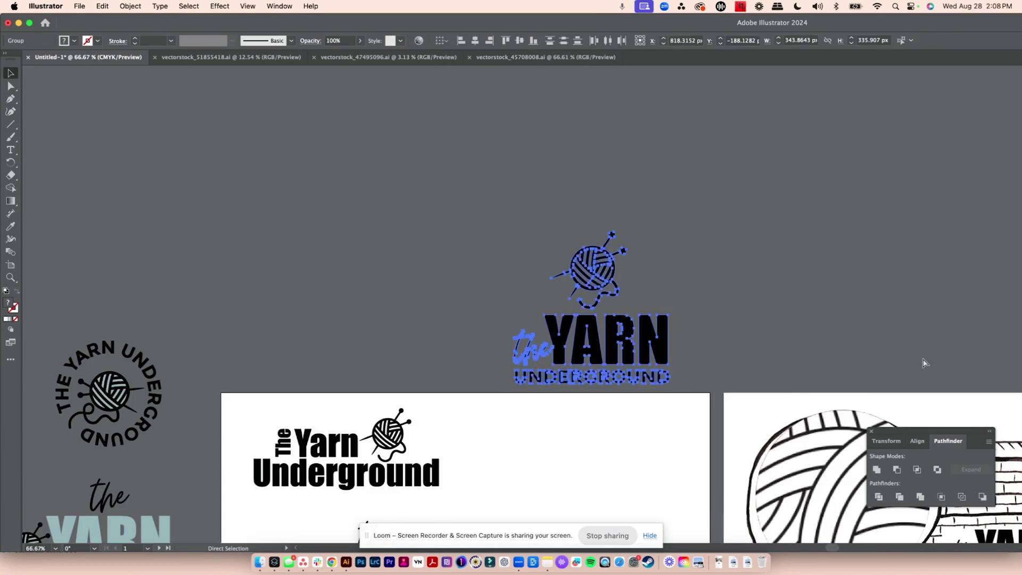
{"action": "scroll", "coordinate": [925, 362], "scroll_direction": "down", "scroll_amount": 2}
{"action": "left_click_drag", "start_coordinate": [633, 309], "coordinate": [367, 235]}
Step: Replace the yarn ball in the artboard's horizontal logo with the cleaned yarn ball from the duplicated stacked logo, scaled down to fit
{"action": "left_click", "coordinate": [365, 164]}
{"action": "left_click_drag", "start_coordinate": [365, 165], "coordinate": [570, 438]}
{"action": "left_click_drag", "start_coordinate": [487, 396], "coordinate": [510, 397]}
{"action": "left_click", "coordinate": [428, 405]}
{"action": "key", "text": "Delete"}
{"action": "left_click_drag", "start_coordinate": [500, 399], "coordinate": [424, 406]}
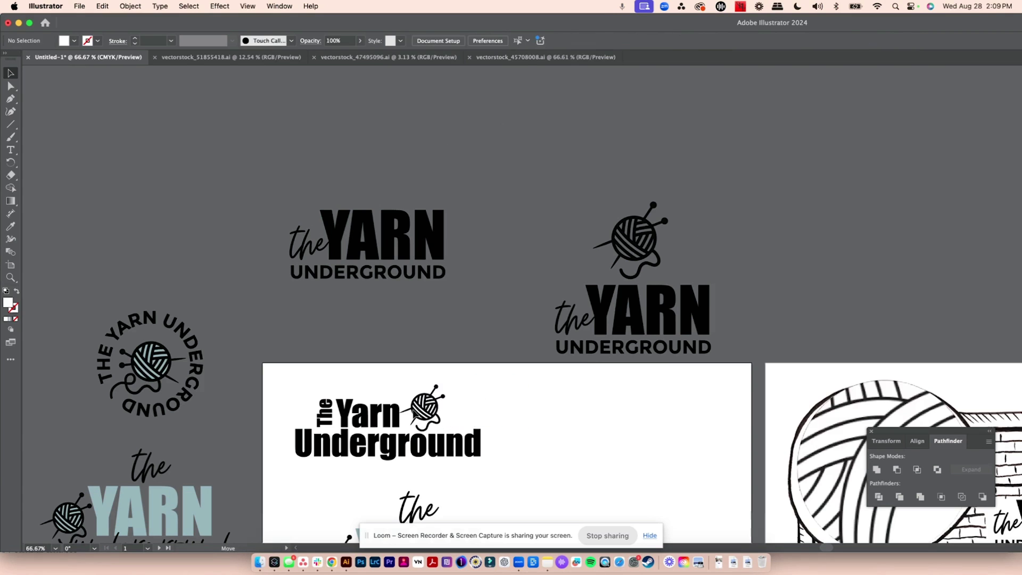
Step: Try a different fill colour on the horizontal logo
{"action": "left_click_drag", "start_coordinate": [498, 344], "coordinate": [314, 453]}
{"action": "left_click", "coordinate": [74, 40]}
{"action": "left_click", "coordinate": [82, 80]}
{"action": "key", "text": "super+z"}
Step: Move the stacked logo into the artboard's upper-right area and shift the ball-less wordmark across the pasteboard above the artboard
{"action": "left_click_drag", "start_coordinate": [532, 181], "coordinate": [749, 408]}
{"action": "left_click_drag", "start_coordinate": [726, 162], "coordinate": [536, 367]}
{"action": "left_click_drag", "start_coordinate": [622, 237], "coordinate": [631, 414]}
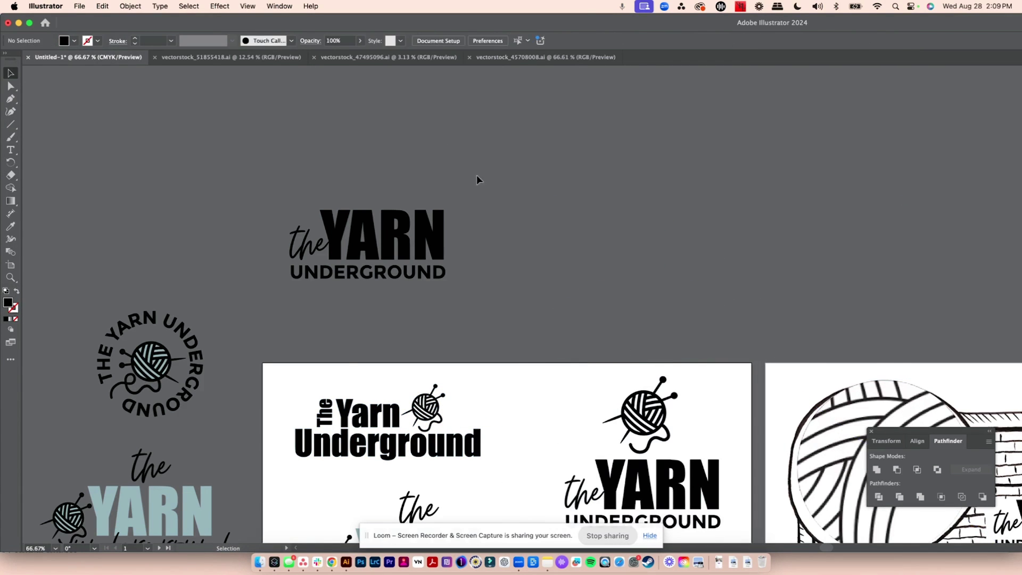
{"action": "left_click_drag", "start_coordinate": [394, 234], "coordinate": [592, 299]}
Step: Fill the light blue YARN lettering of the artboard's script logo with black
{"action": "scroll", "coordinate": [518, 261], "scroll_direction": "down", "scroll_amount": 6}
{"action": "left_click", "coordinate": [436, 229]}
{"action": "left_click", "coordinate": [74, 40]}
{"action": "left_click", "coordinate": [34, 60]}
Step: Replace the artboard script logo's yarn ball with a copy of the stacked logo's cleaned ball
{"action": "left_click", "coordinate": [349, 237]}
{"action": "key", "text": "Delete"}
{"action": "left_click_drag", "start_coordinate": [569, 72], "coordinate": [745, 210]}
{"action": "left_click_drag", "start_coordinate": [663, 91], "coordinate": [343, 219]}
{"action": "left_click", "coordinate": [586, 452]}
{"action": "left_click_drag", "start_coordinate": [305, 178], "coordinate": [355, 235]}
{"action": "left_click", "coordinate": [325, 279]}
{"action": "scroll", "coordinate": [700, 300], "scroll_direction": "left", "scroll_amount": 4}
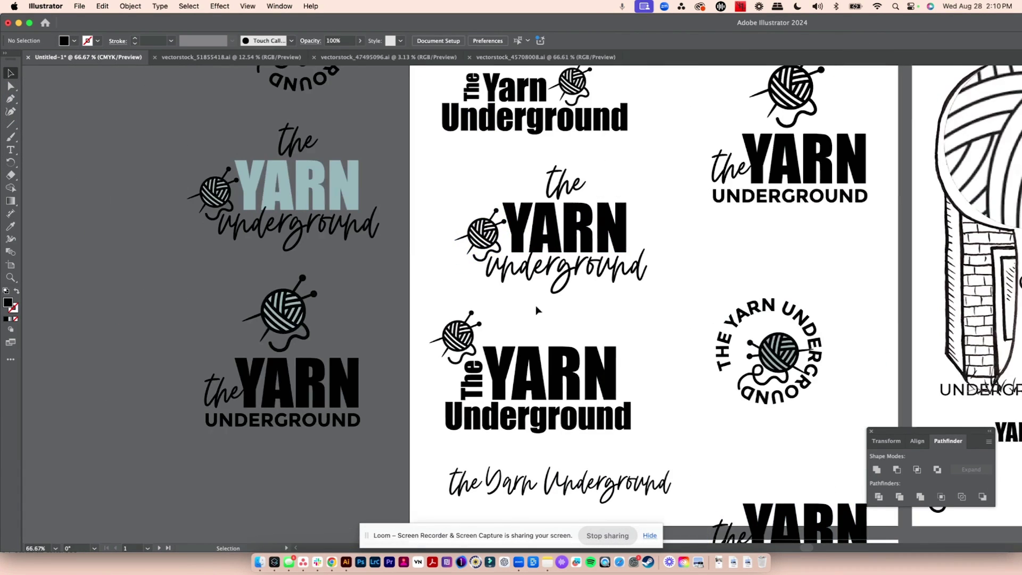
Step: Reposition the yarn ball to the centre of the circular logo's text ring
{"action": "left_click", "coordinate": [782, 356]}
{"action": "scroll", "coordinate": [897, 361], "scroll_direction": "up", "scroll_amount": 2}
{"action": "scroll", "coordinate": [861, 387], "scroll_direction": "up", "scroll_amount": 3}
{"action": "scroll", "coordinate": [861, 387], "scroll_direction": "right", "scroll_amount": 2}
{"action": "left_click_drag", "start_coordinate": [586, 252], "coordinate": [558, 248]}
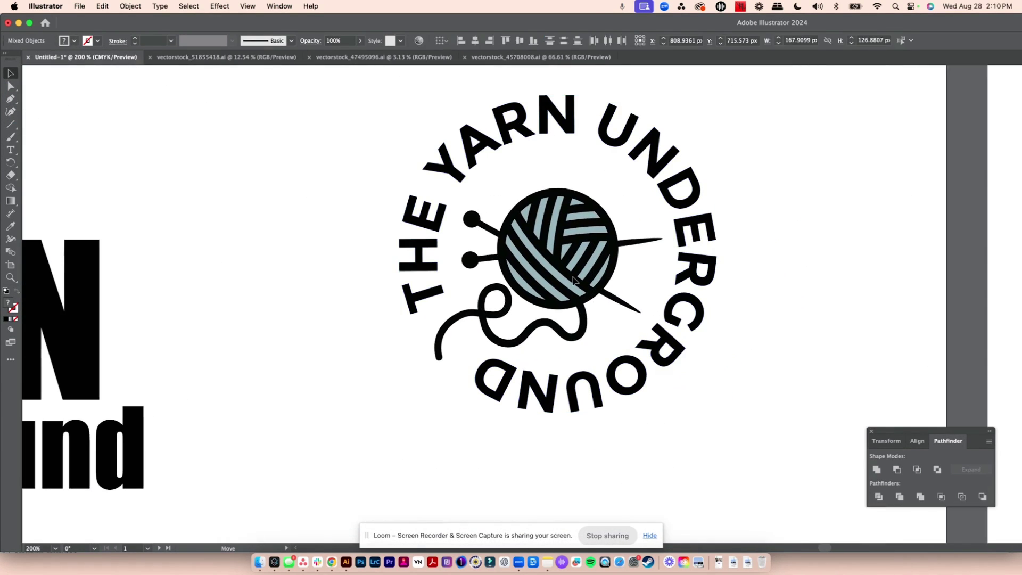
{"action": "left_click", "coordinate": [86, 101]}
Step: Delete the light blue stripe shapes from the circular logo's yarn ball with Direct Selection
{"action": "left_click", "coordinate": [11, 86]}
{"action": "scroll", "coordinate": [674, 304], "scroll_direction": "up", "scroll_amount": 3}
{"action": "scroll", "coordinate": [442, 185], "scroll_direction": "up", "scroll_amount": 4}
{"action": "left_click", "coordinate": [426, 362]}
{"action": "key", "text": "Delete"}
{"action": "left_click", "coordinate": [384, 187]}
{"action": "key", "text": "Delete"}
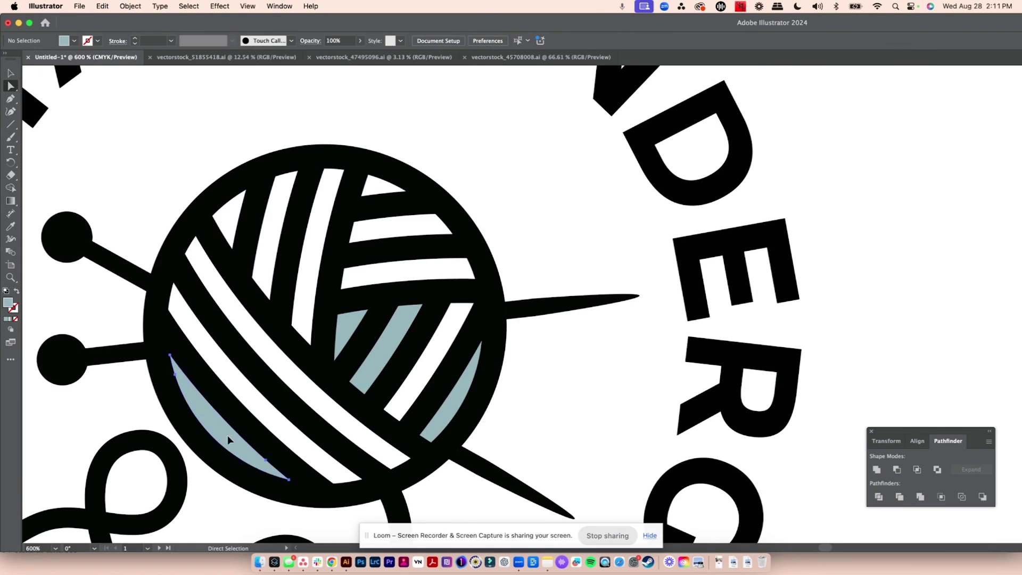
{"action": "left_click", "coordinate": [228, 438]}
{"action": "key", "text": "Delete"}
Step: Place the spare stacked logo on the pasteboard above the storefront artboard
{"action": "key", "text": "v"}
{"action": "key", "text": "super+minus"}
{"action": "key", "text": "super+minus"}
{"action": "key", "text": "super+minus"}
{"action": "key", "text": "super+minus"}
{"action": "key", "text": "super+minus"}
{"action": "left_click", "coordinate": [618, 239]}
{"action": "key", "text": "super+minus"}
{"action": "key", "text": "super+minus"}
{"action": "key", "text": "super+minus"}
{"action": "key", "text": "super+minus"}
{"action": "left_click_drag", "start_coordinate": [687, 166], "coordinate": [757, 143]}
Step: Raise the circular logo and replace the wordmark overlapping the artboard's lower edge with the pasteboard wordmark, placed beneath the circular logo
{"action": "left_click", "coordinate": [661, 162]}
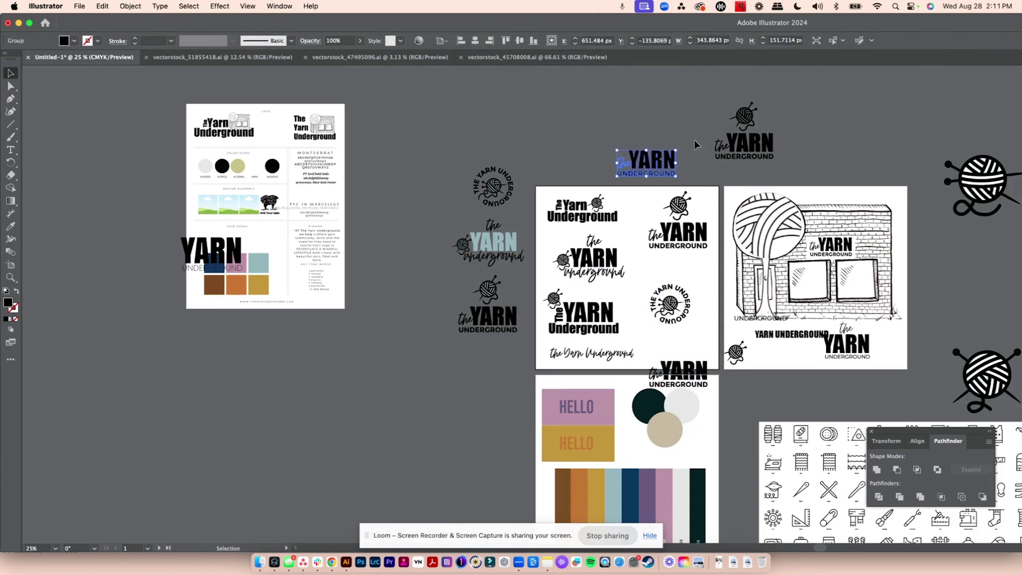
{"action": "left_click_drag", "start_coordinate": [671, 304], "coordinate": [679, 280]}
{"action": "left_click_drag", "start_coordinate": [713, 358], "coordinate": [645, 386]}
{"action": "key", "text": "Delete"}
{"action": "left_click_drag", "start_coordinate": [663, 162], "coordinate": [694, 324]}
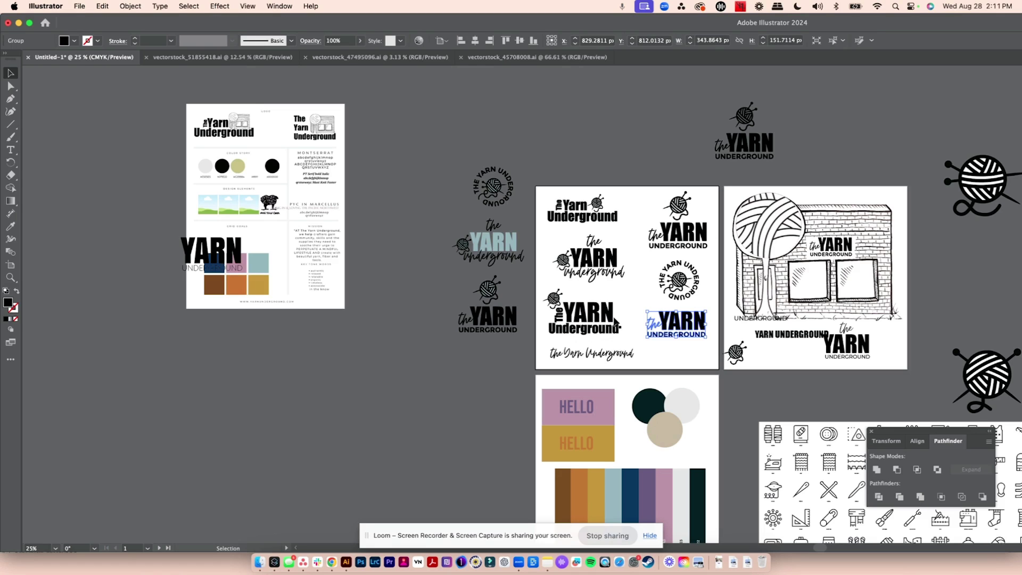
Step: Delete the bold logo with the vertical The and yarn ball, and move the script-and-bold wordmark into its place
{"action": "left_click", "coordinate": [587, 323]}
{"action": "left_click", "coordinate": [628, 296]}
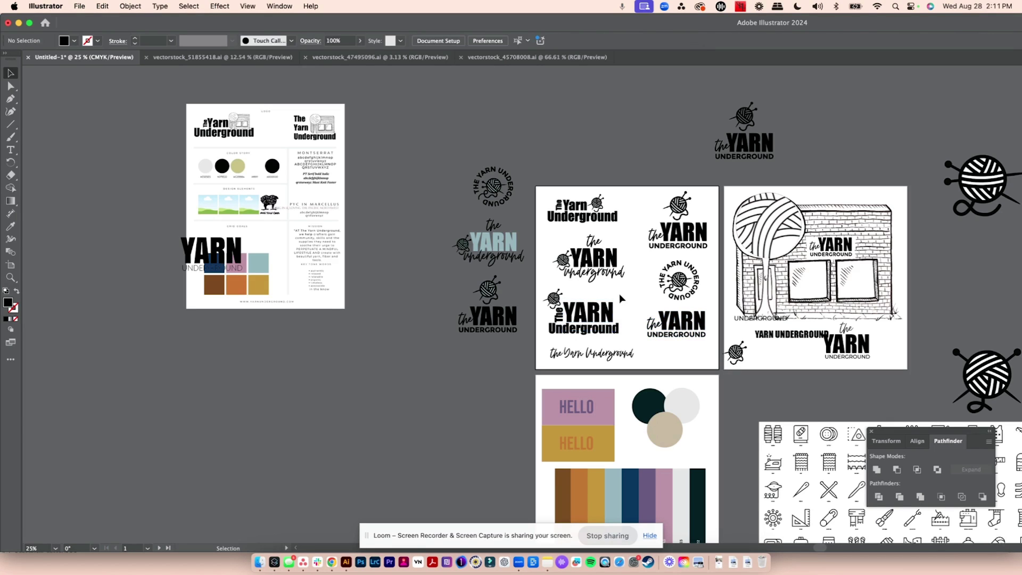
{"action": "left_click_drag", "start_coordinate": [548, 336], "coordinate": [546, 339]}
{"action": "left_click", "coordinate": [626, 300]}
{"action": "left_click_drag", "start_coordinate": [618, 294], "coordinate": [539, 334]}
{"action": "key", "text": "Delete"}
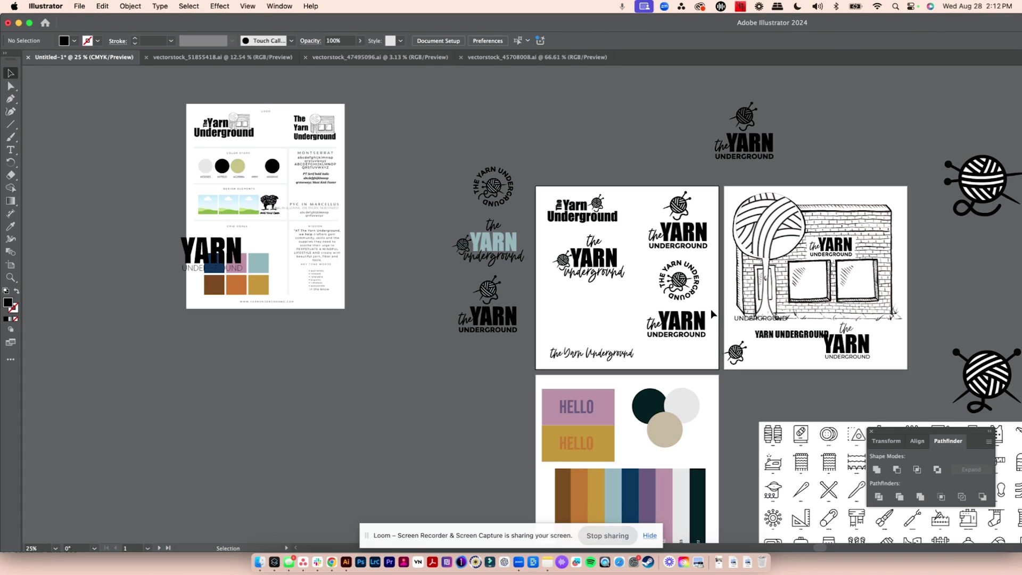
{"action": "left_click_drag", "start_coordinate": [701, 327], "coordinate": [607, 317]}
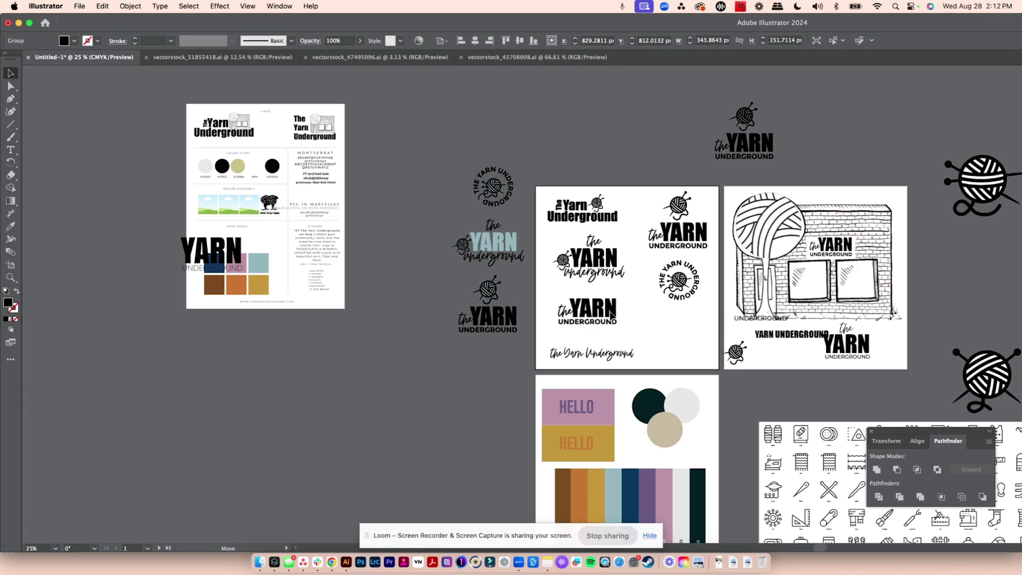
Step: Shift the circular and stacked logos down and the horizontal logo slightly right on the artboard
{"action": "left_click", "coordinate": [675, 314]}
{"action": "left_click_drag", "start_coordinate": [691, 268], "coordinate": [691, 294]}
{"action": "left_click_drag", "start_coordinate": [679, 234], "coordinate": [668, 256]}
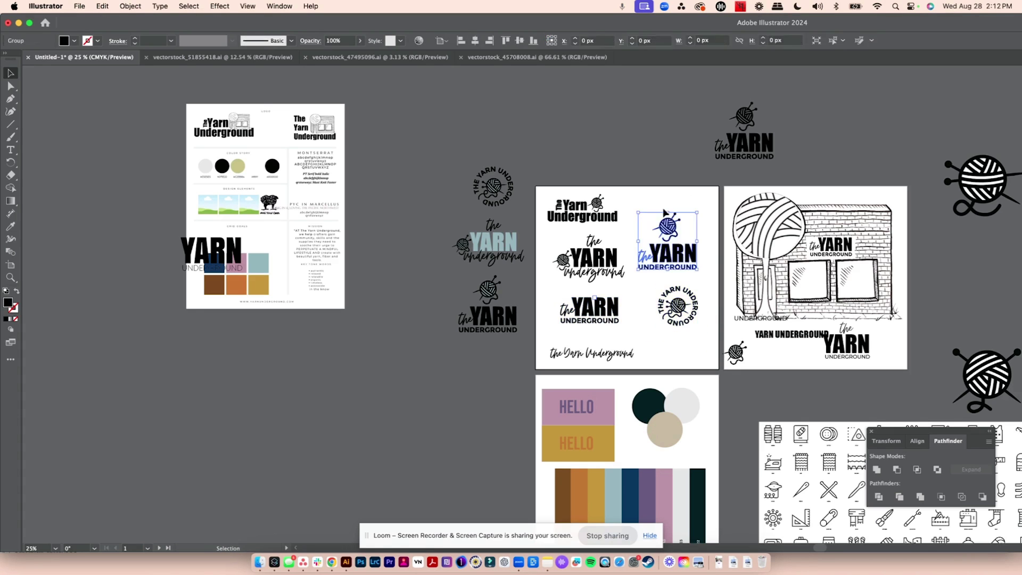
{"action": "left_click_drag", "start_coordinate": [576, 213], "coordinate": [584, 213]}
Step: Move the pasteboard stacked logo's yarn ball to the artboard's lower-right area and space it evenly below the stacked and circular logos
{"action": "left_click_drag", "start_coordinate": [745, 114], "coordinate": [676, 348]}
{"action": "left_click_drag", "start_coordinate": [668, 251], "coordinate": [673, 231]}
{"action": "left_click_drag", "start_coordinate": [678, 306], "coordinate": [671, 286]}
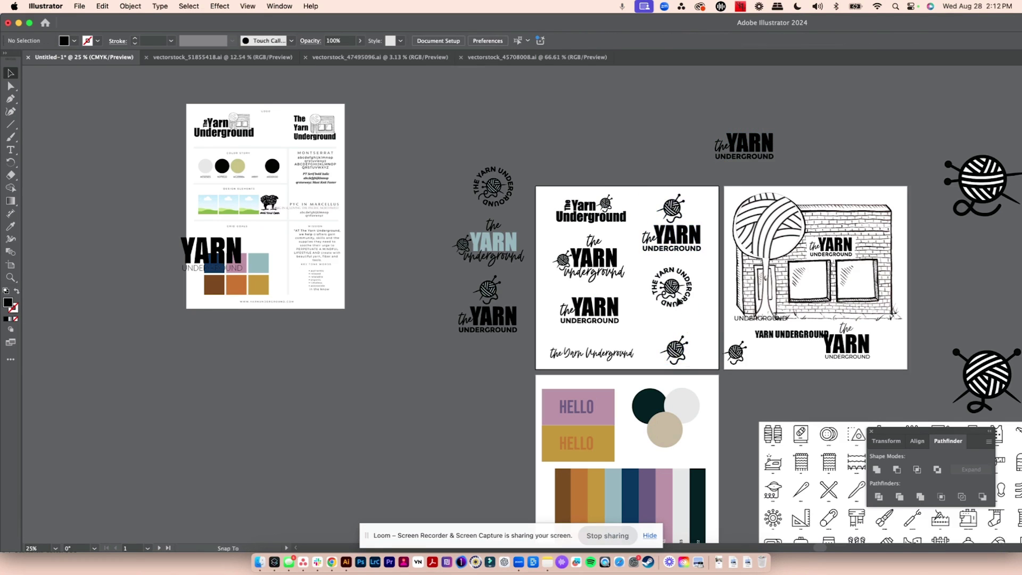
{"action": "left_click_drag", "start_coordinate": [675, 350], "coordinate": [675, 336]}
{"action": "left_click", "coordinate": [594, 271]}
{"action": "left_click", "coordinate": [550, 235]}
{"action": "left_click_drag", "start_coordinate": [550, 235], "coordinate": [625, 284]}
{"action": "left_click", "coordinate": [591, 213]}
Step: Fill all the logos on the artboard with black
{"action": "left_click_drag", "start_coordinate": [543, 191], "coordinate": [708, 363]}
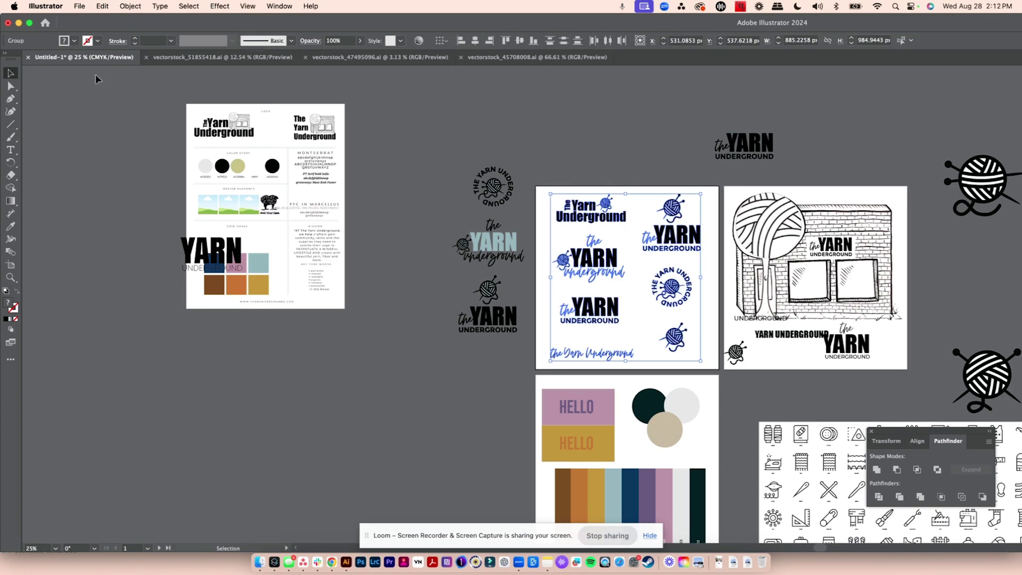
{"action": "left_click", "coordinate": [74, 41]}
{"action": "left_click", "coordinate": [36, 81]}
{"action": "left_click", "coordinate": [405, 159]}
Step: Delete the leftover shape from the logo artwork with Direct Selection
{"action": "scroll", "coordinate": [671, 305], "scroll_direction": "up", "scroll_amount": 6}
{"action": "key", "text": "F6"}
{"action": "key", "text": "a"}
{"action": "left_click", "coordinate": [618, 210]}
{"action": "key", "text": "Delete"}
Step: Move the spare wordmark further away on the pasteboard above the storefront artboard
{"action": "key", "text": "super+minus"}
{"action": "key", "text": "super+minus"}
{"action": "key", "text": "super+minus"}
{"action": "key", "text": "super+minus"}
{"action": "key", "text": "super+minus"}
{"action": "key", "text": "super+minus"}
{"action": "key", "text": "F6"}
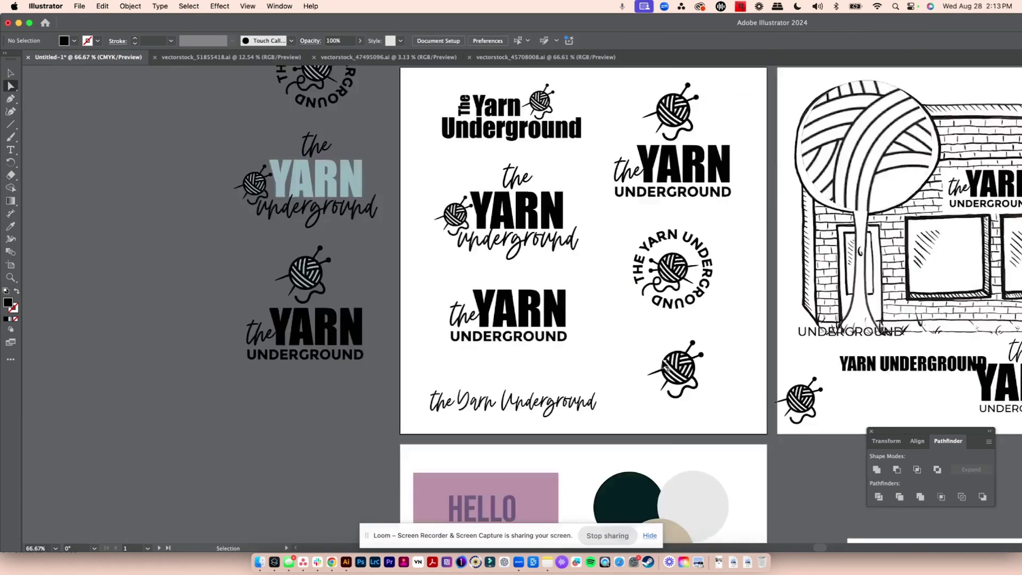
{"action": "key", "text": "v"}
{"action": "left_click_drag", "start_coordinate": [759, 147], "coordinate": [875, 113]}
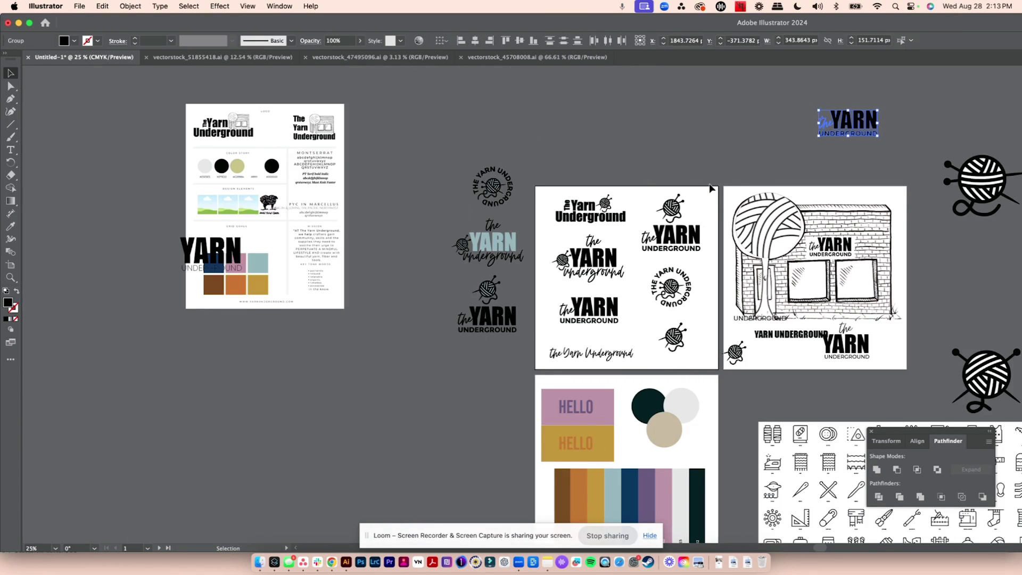
Step: Recolour all the artboard logos with the dark teal sampled from the palette circle using the Eyedropper
{"action": "left_click_drag", "start_coordinate": [551, 383], "coordinate": [626, 349]}
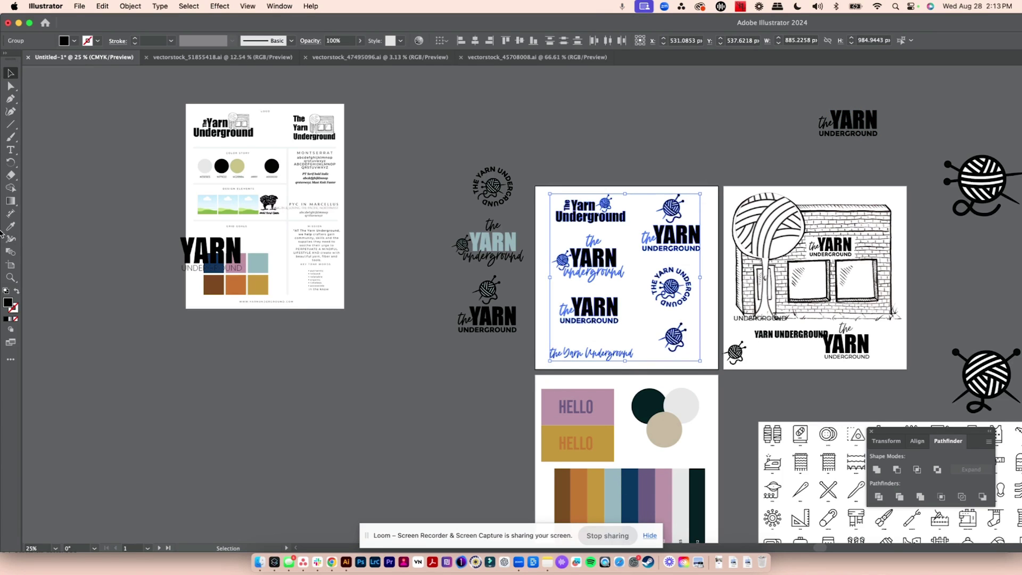
{"action": "left_click", "coordinate": [648, 399]}
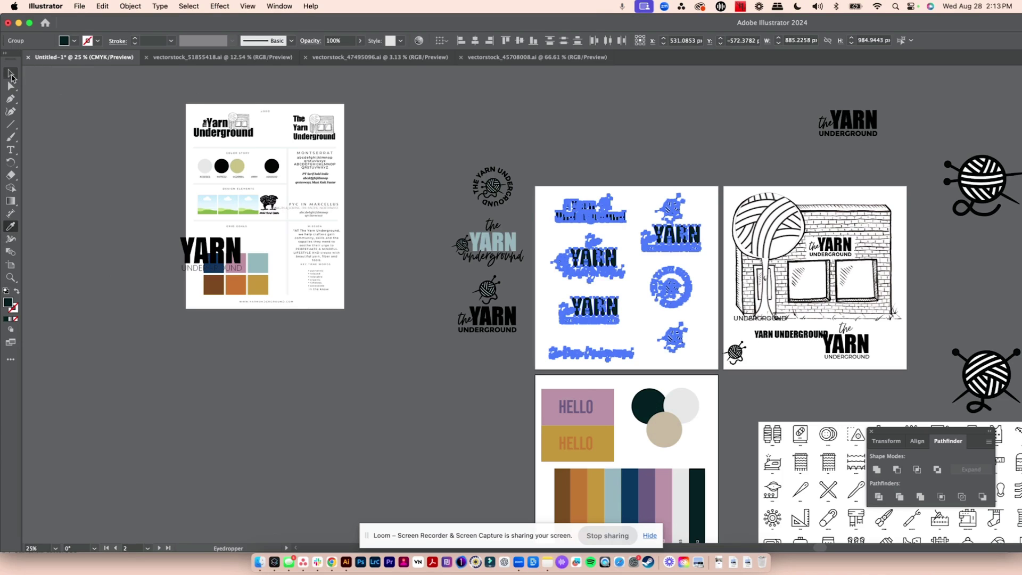
{"action": "left_click", "coordinate": [11, 74]}
{"action": "left_click", "coordinate": [714, 147]}
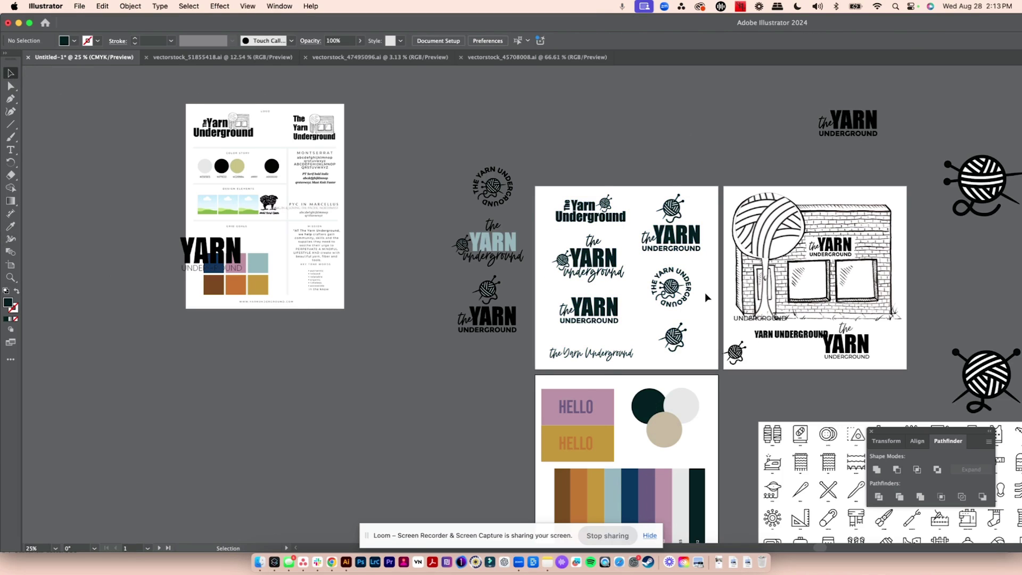
{"action": "key", "text": "super+equal"}
{"action": "key", "text": "super+equal"}
{"action": "key", "text": "super+equal"}
{"action": "key", "text": "super+equal"}
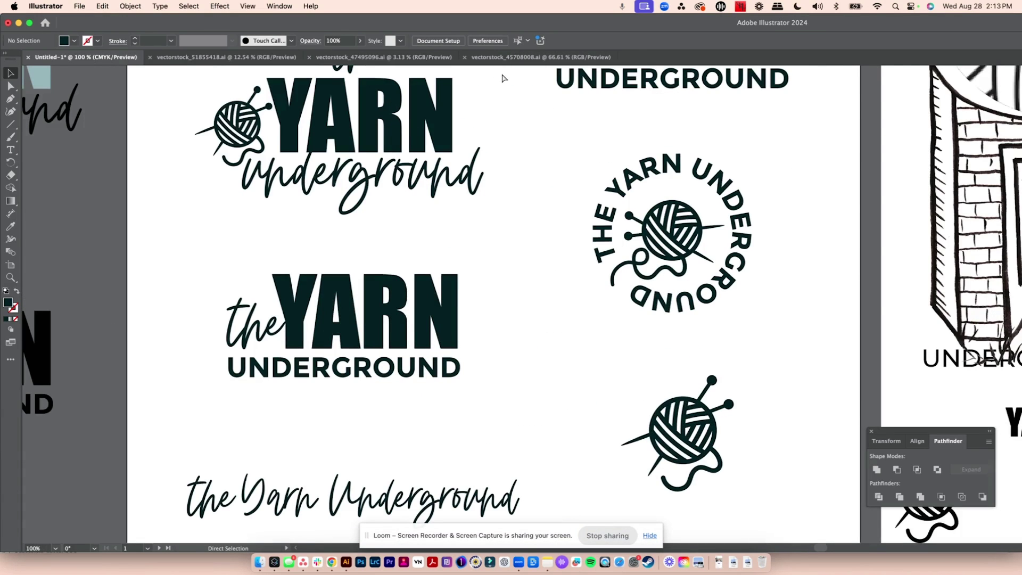
{"action": "scroll", "coordinate": [504, 78], "scroll_direction": "down", "scroll_amount": 5}
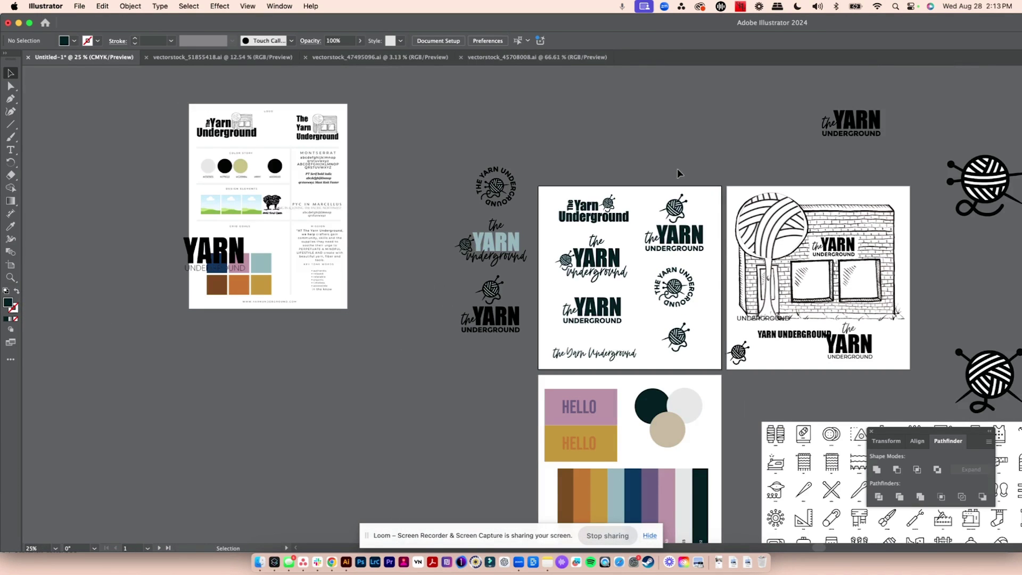
Step: Select everything sharing the pasteboard stacked logo's black UNDERGROUND fill and recolour it with the dark teal palette circle's colour
{"action": "left_click", "coordinate": [512, 331]}
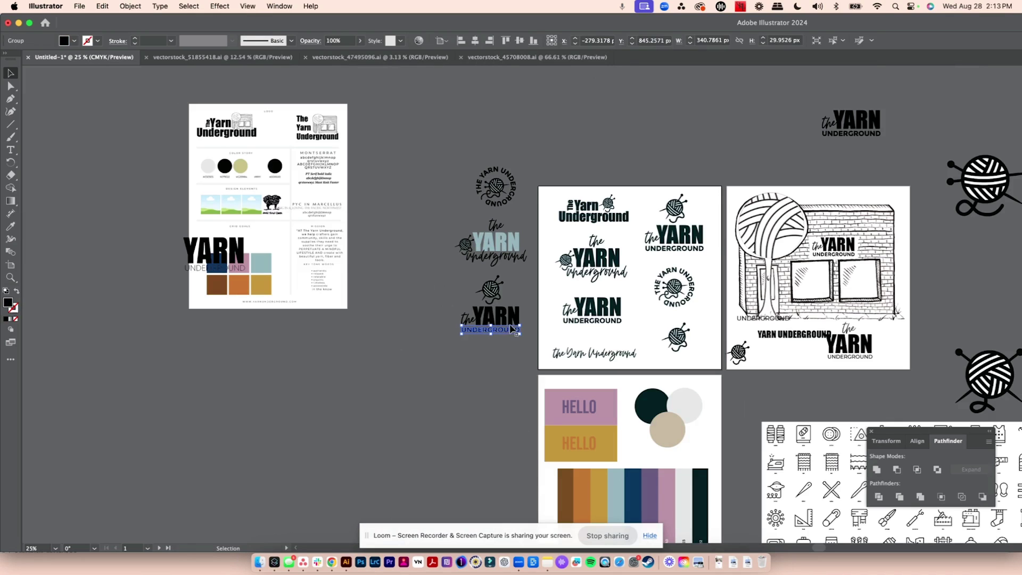
{"action": "left_click", "coordinate": [130, 6]}
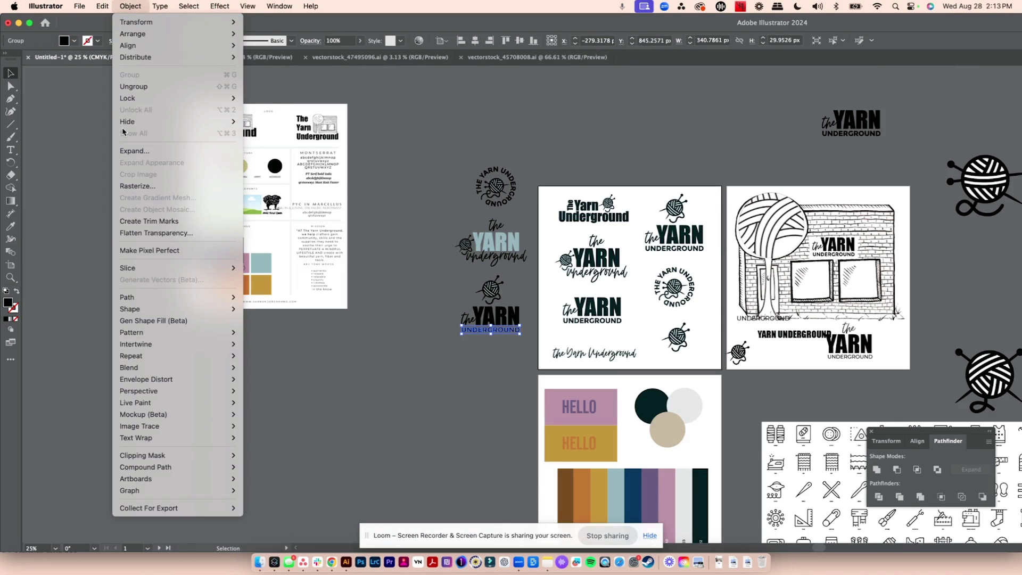
{"action": "mouse_move", "coordinate": [189, 6]}
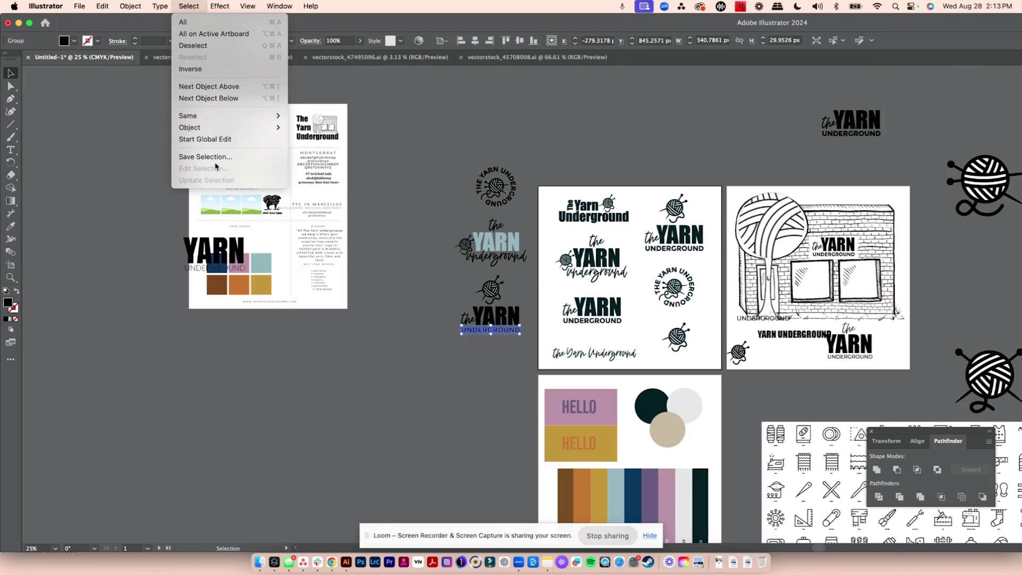
{"action": "mouse_move", "coordinate": [219, 122]}
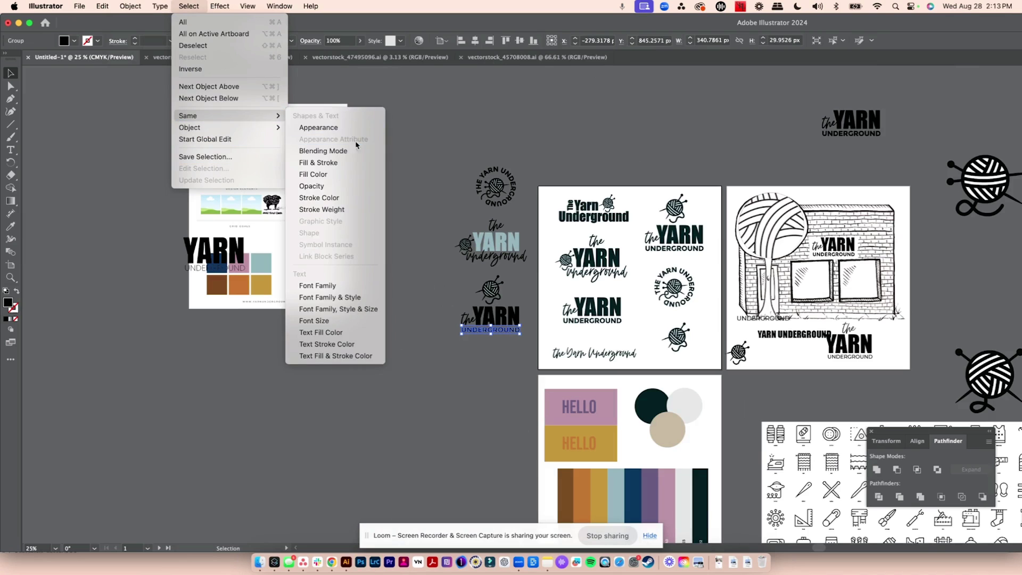
{"action": "left_click", "coordinate": [336, 175]}
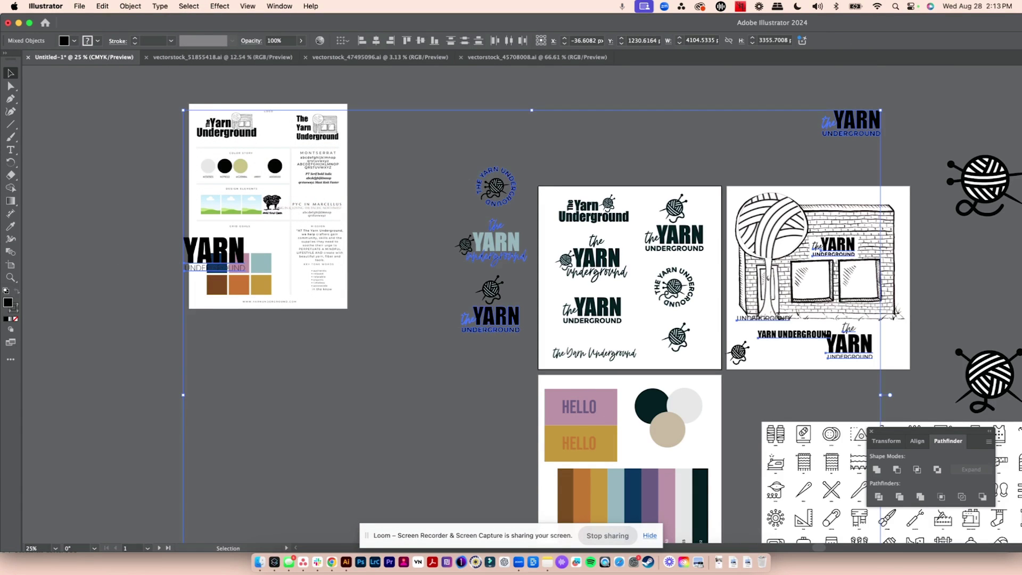
{"action": "left_click", "coordinate": [665, 400]}
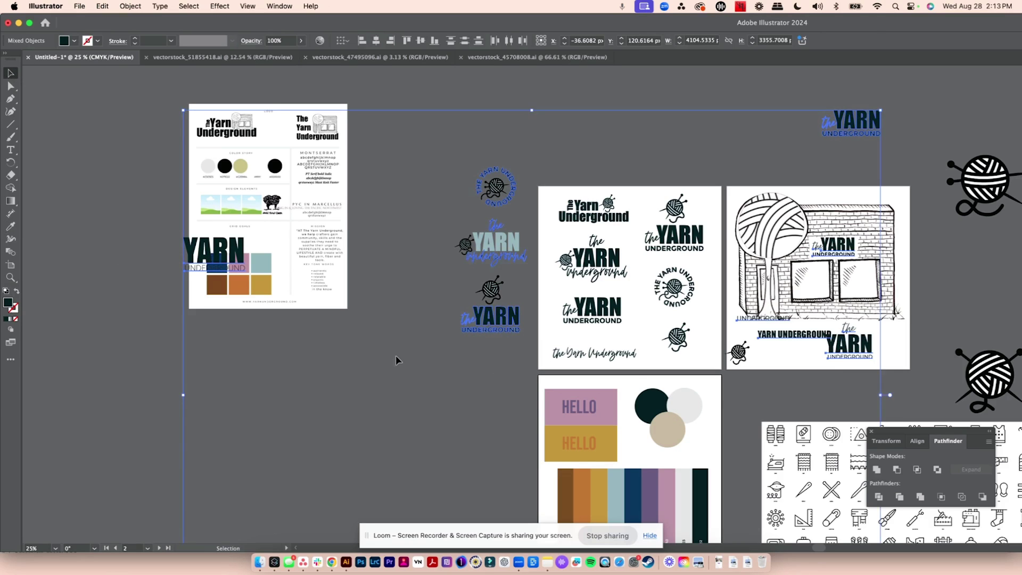
{"action": "left_click", "coordinate": [516, 297]}
{"action": "left_click", "coordinate": [502, 284]}
{"action": "left_click", "coordinate": [531, 284]}
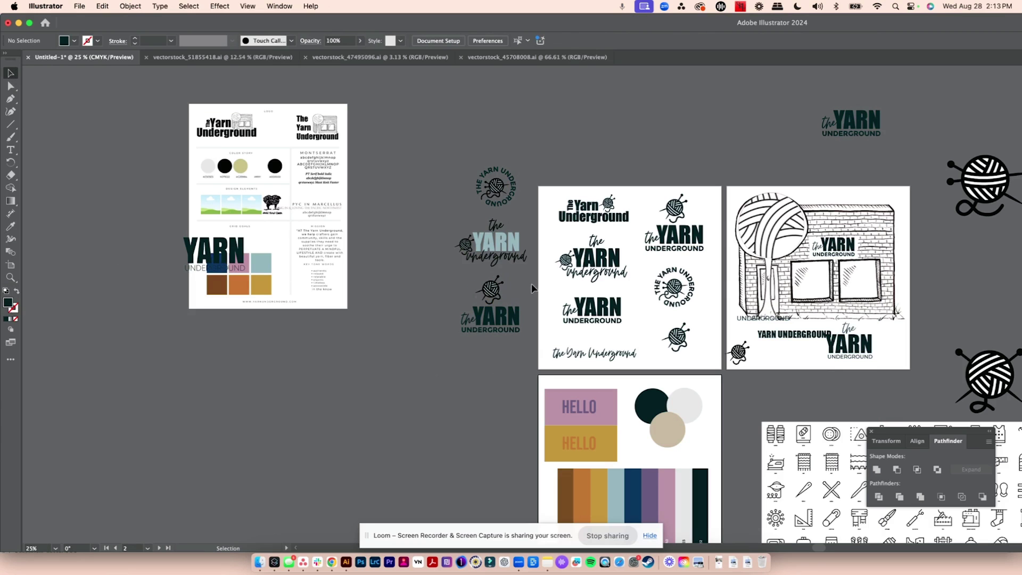
Step: Select everything sharing the black fill of the pasteboard stacked logo's knitting needles and recolour it dark teal with the Eyedropper
{"action": "key", "text": "super+="}
{"action": "key", "text": "super+="}
{"action": "key", "text": "super+="}
{"action": "key", "text": "super+="}
{"action": "scroll", "coordinate": [306, 278], "scroll_direction": "left", "scroll_amount": 6}
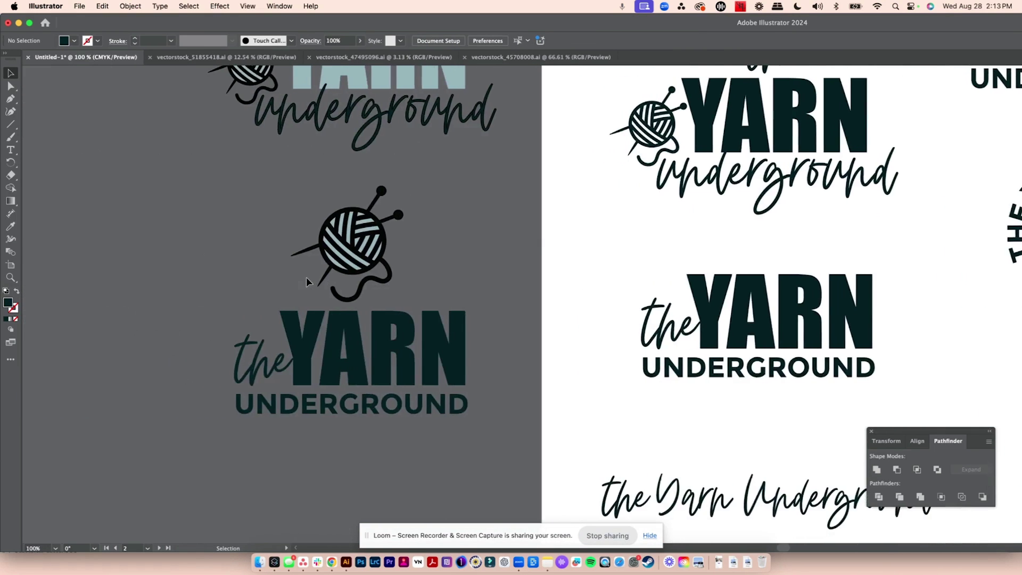
{"action": "scroll", "coordinate": [306, 282], "scroll_direction": "up", "scroll_amount": 3}
{"action": "scroll", "coordinate": [307, 281], "scroll_direction": "up", "scroll_amount": 3}
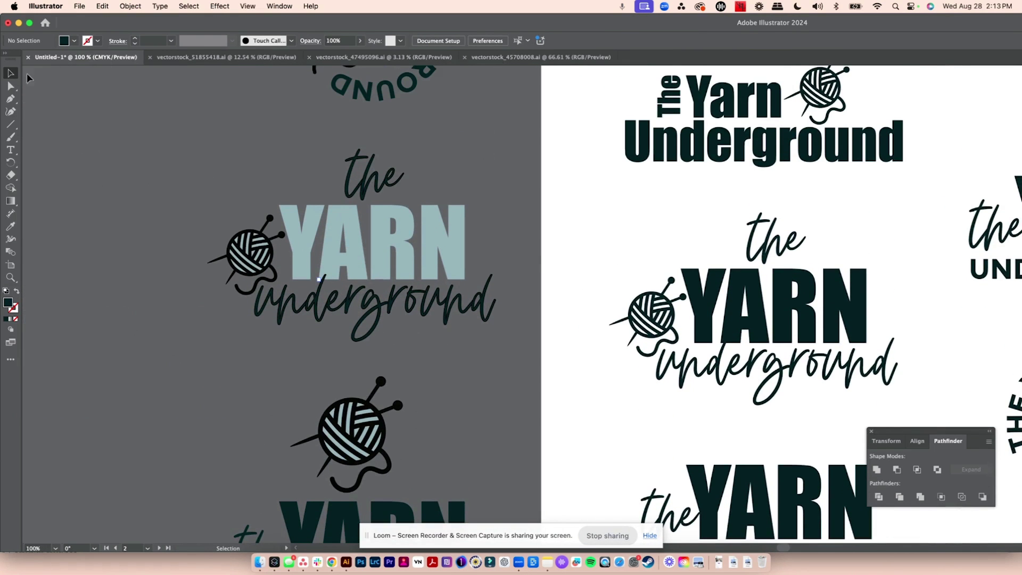
{"action": "left_click", "coordinate": [398, 408]}
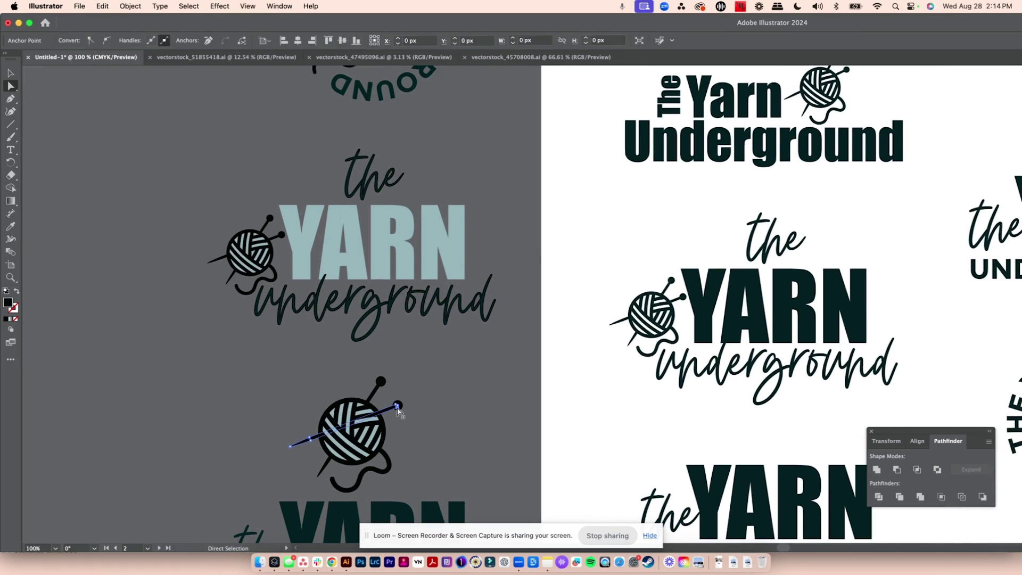
{"action": "left_click", "coordinate": [161, 6]}
{"action": "mouse_move", "coordinate": [120, 5]}
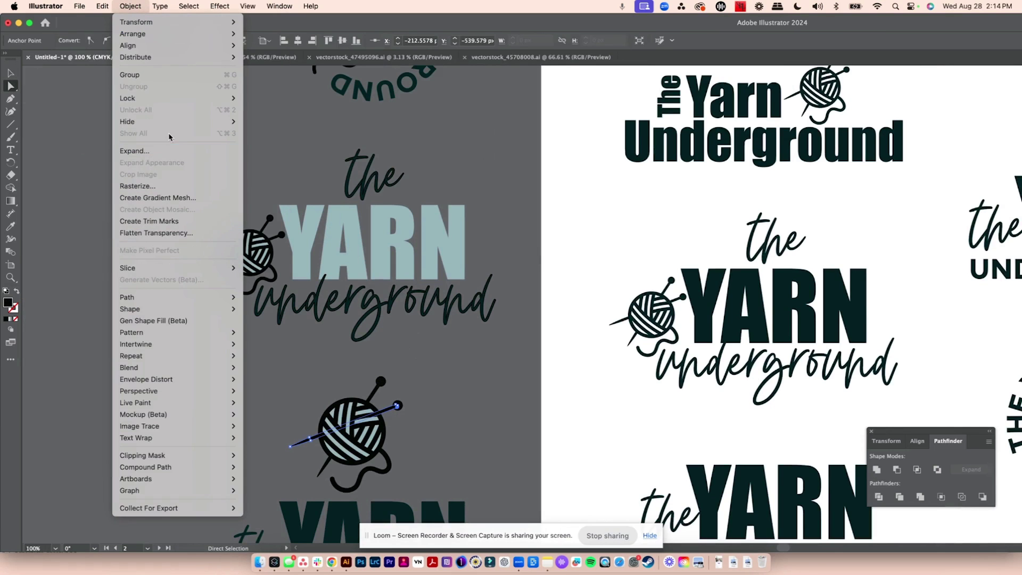
{"action": "mouse_move", "coordinate": [201, 4]}
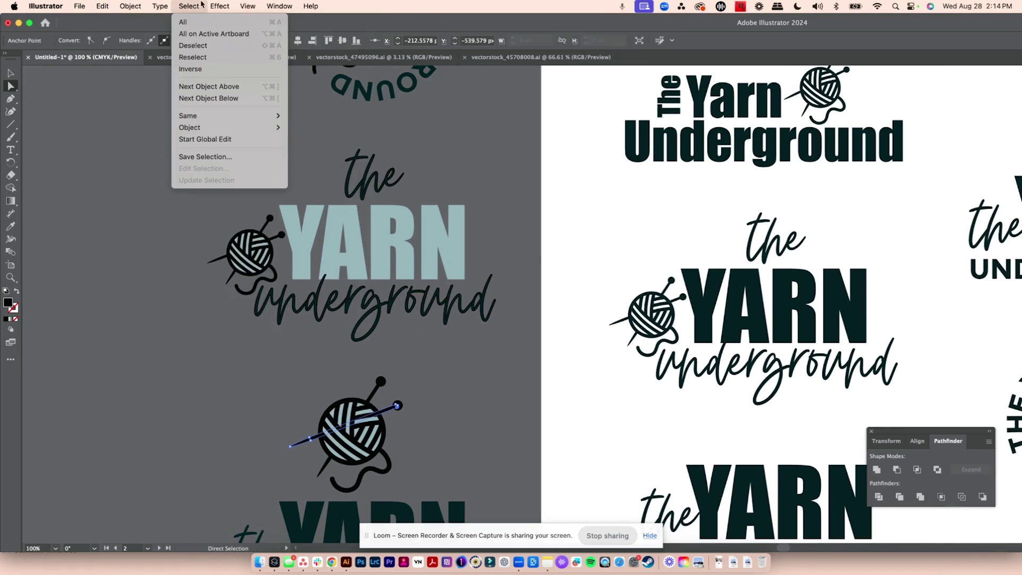
{"action": "mouse_move", "coordinate": [201, 117]}
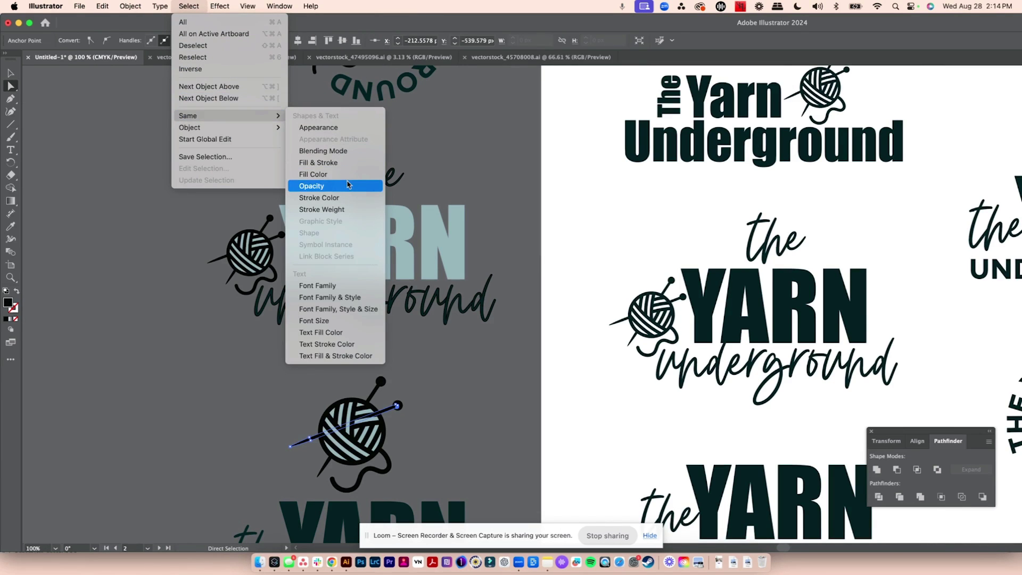
{"action": "left_click", "coordinate": [340, 175]}
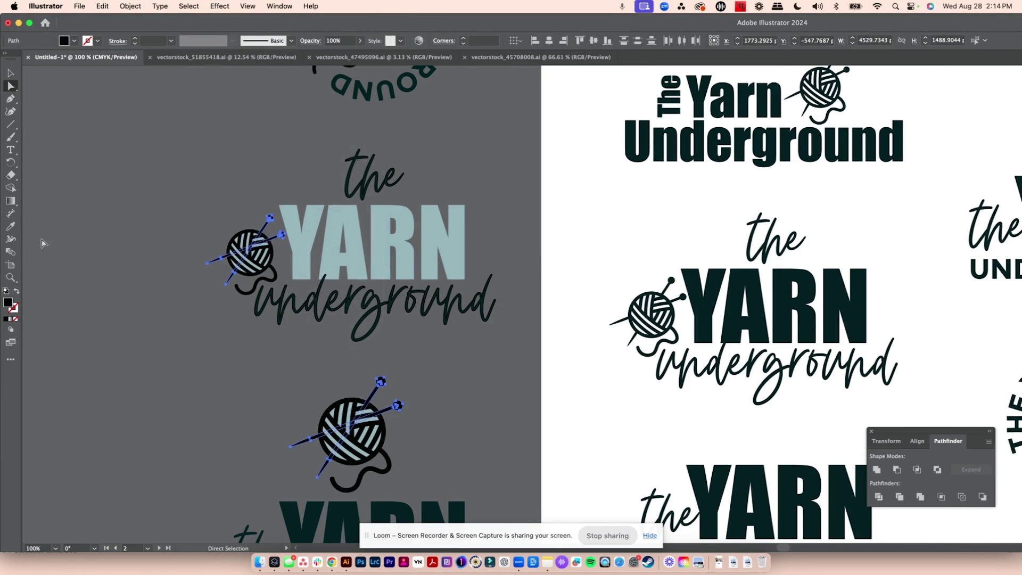
{"action": "left_click", "coordinate": [12, 226]}
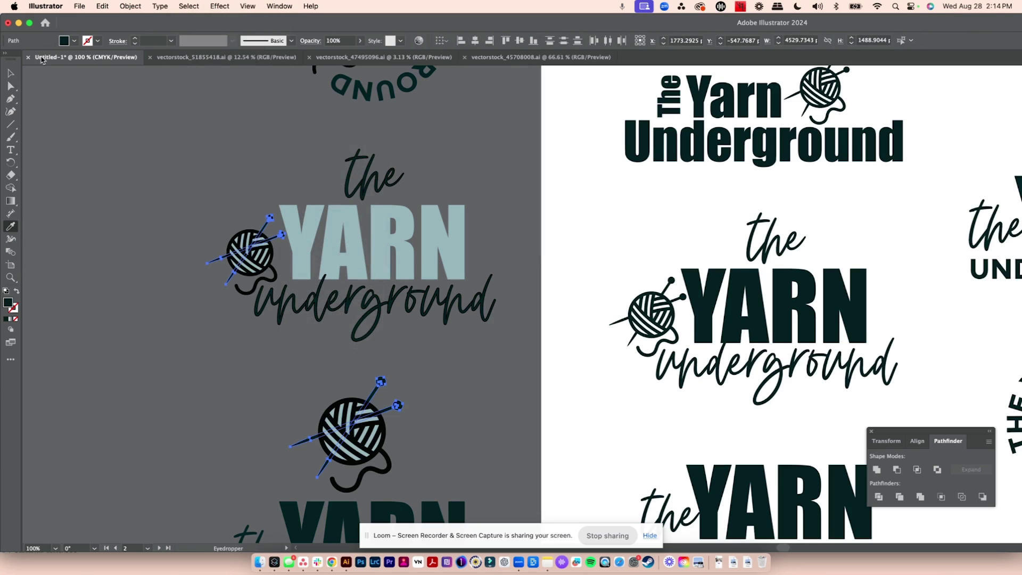
Step: Select everything sharing the black fill of the stacked logo's yarn tail and recolour it dark teal from the YARN lettering
{"action": "left_click", "coordinate": [8, 84]}
{"action": "left_click", "coordinate": [392, 471]}
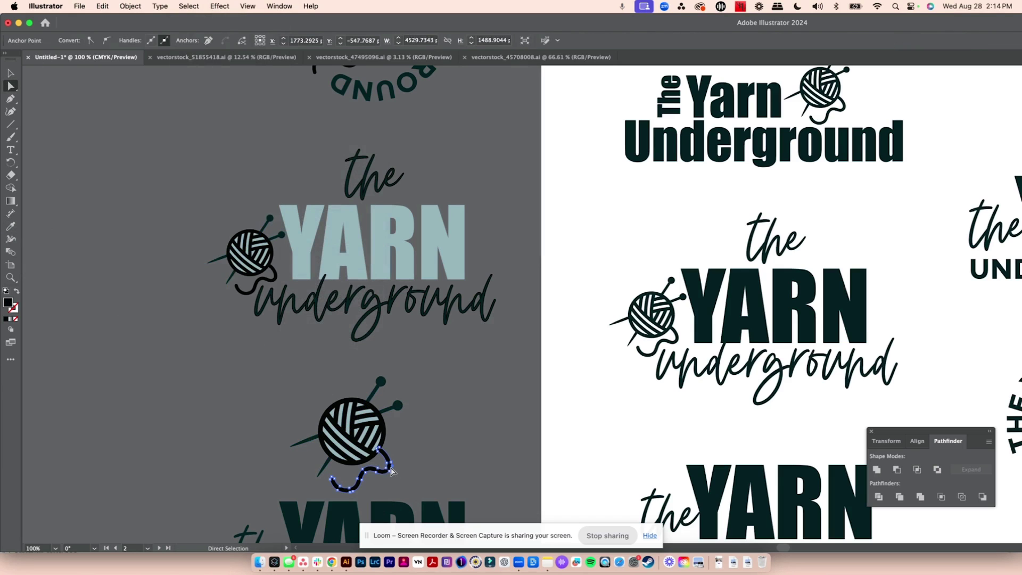
{"action": "left_click", "coordinate": [154, 6]}
{"action": "mouse_move", "coordinate": [193, 5]}
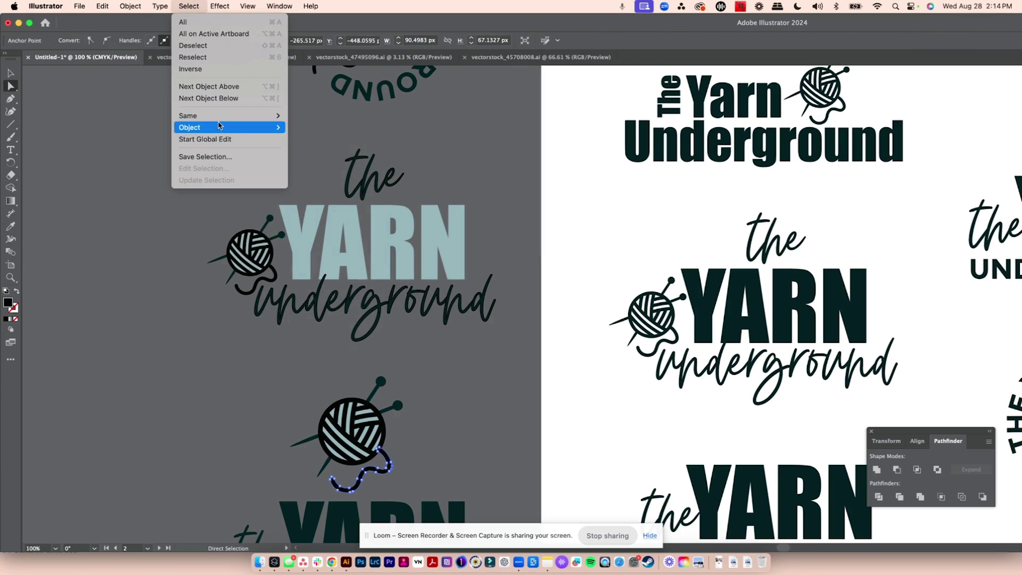
{"action": "mouse_move", "coordinate": [224, 116]}
{"action": "left_click", "coordinate": [337, 175]}
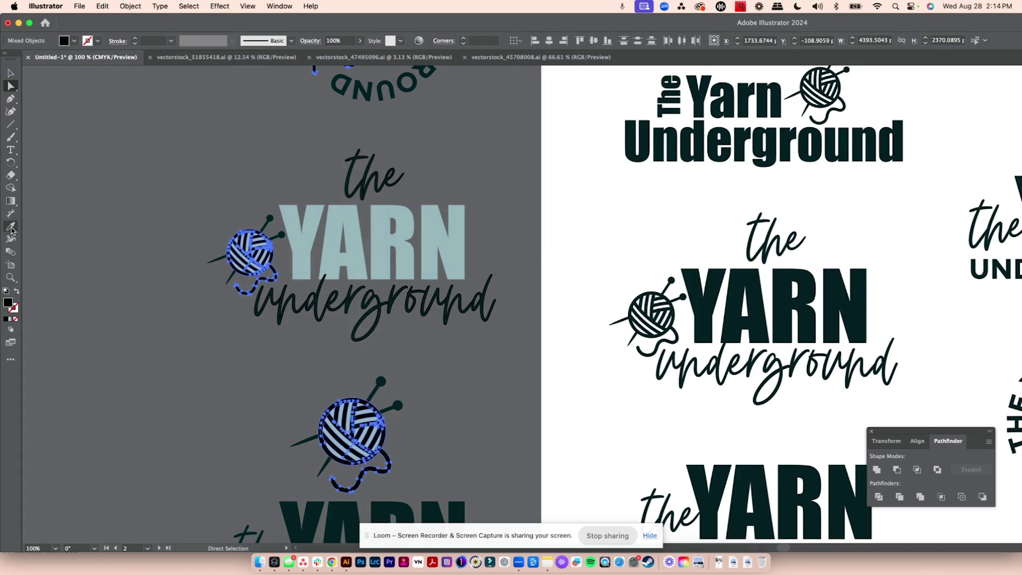
{"action": "left_click", "coordinate": [10, 227]}
{"action": "left_click", "coordinate": [435, 506]}
{"action": "scroll", "coordinate": [448, 250], "scroll_direction": "up", "scroll_amount": 5}
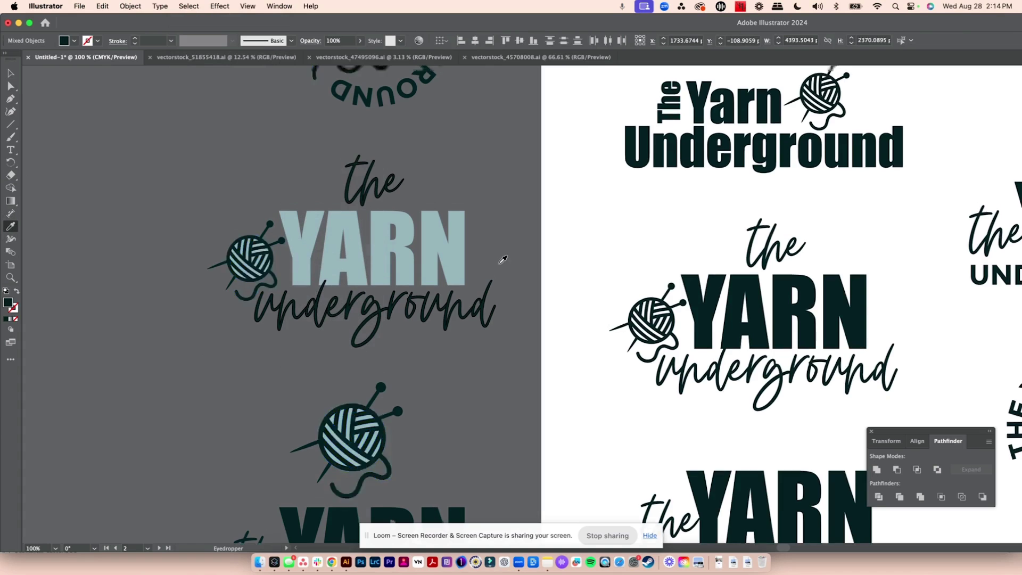
{"action": "key", "text": "v"}
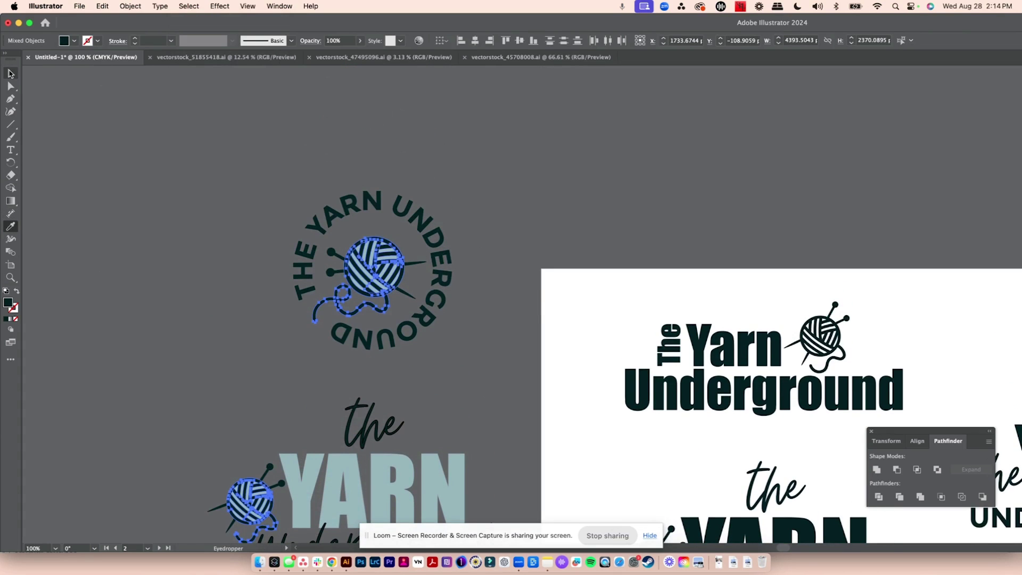
{"action": "left_click", "coordinate": [503, 144]}
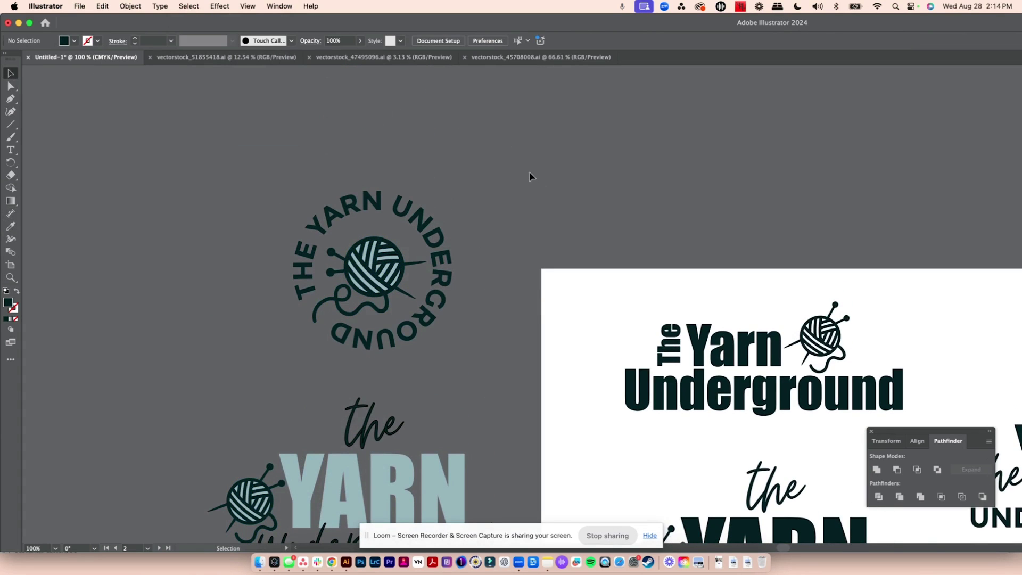
Step: Group the artwork of each pasteboard logo separately: the circular badge, the script signature and the stacked version
{"action": "key", "text": "super+minus"}
{"action": "key", "text": "super+minus"}
{"action": "key", "text": "super+minus"}
{"action": "key", "text": "super+minus"}
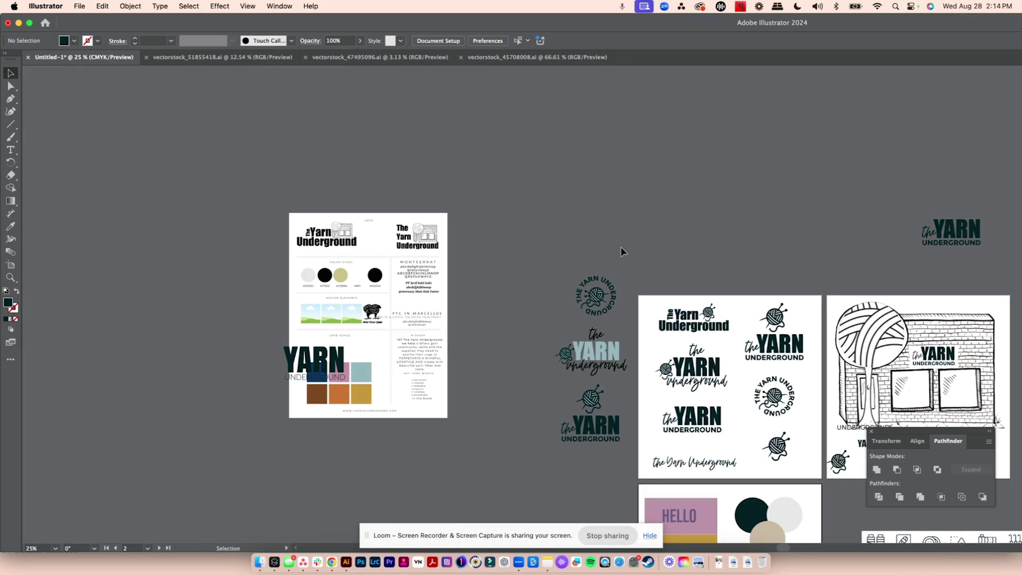
{"action": "left_click", "coordinate": [577, 314]}
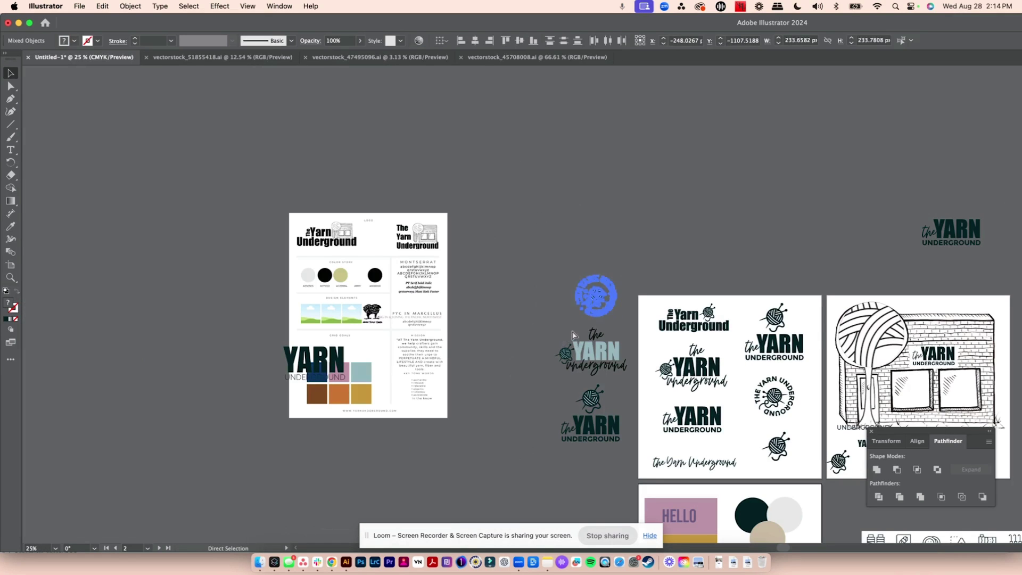
{"action": "left_click", "coordinate": [623, 371]}
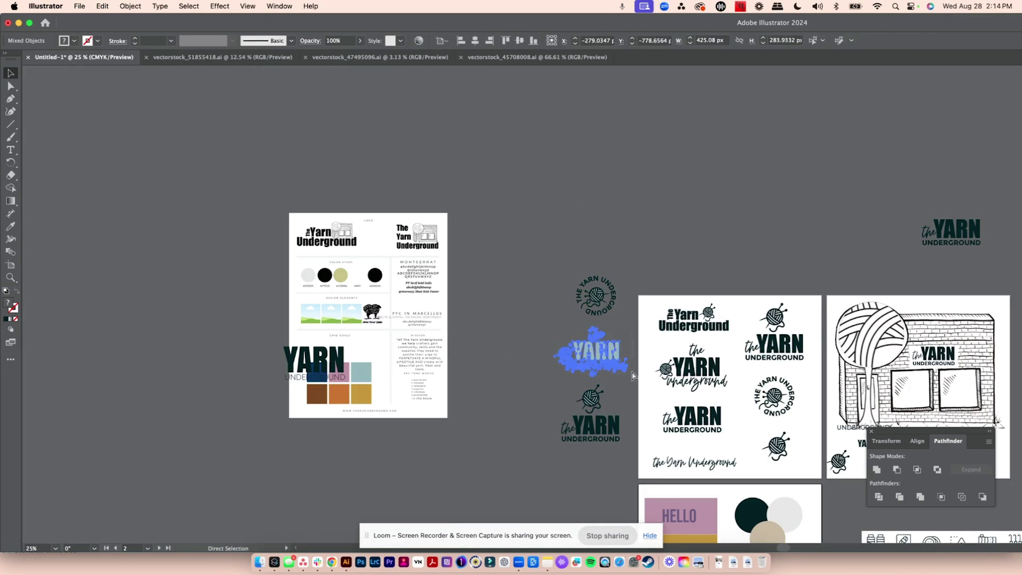
{"action": "left_click_drag", "start_coordinate": [536, 391], "coordinate": [584, 409]}
{"action": "left_click_drag", "start_coordinate": [628, 443], "coordinate": [618, 442]}
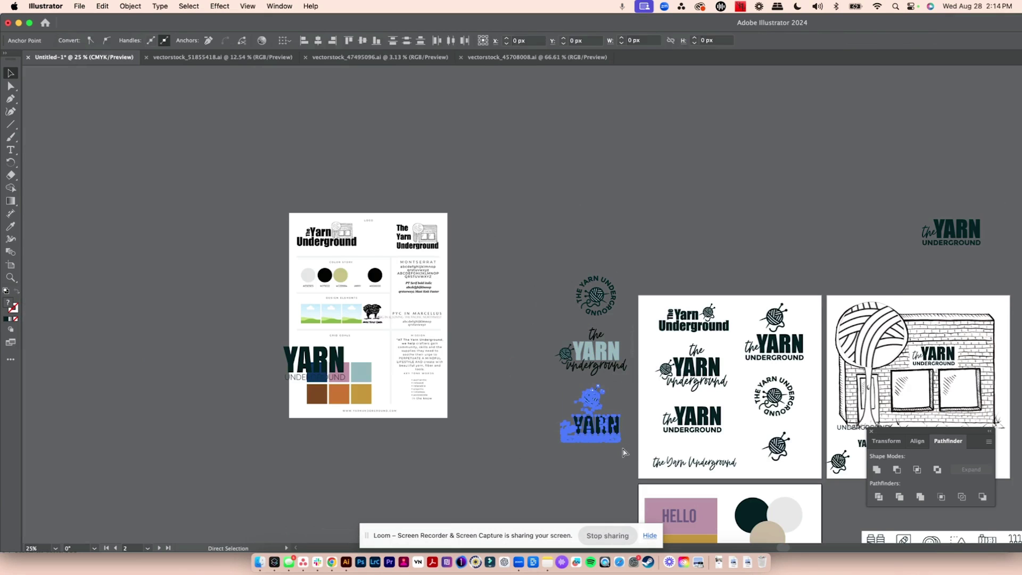
{"action": "key", "text": "super+g"}
{"action": "left_click", "coordinate": [855, 304]}
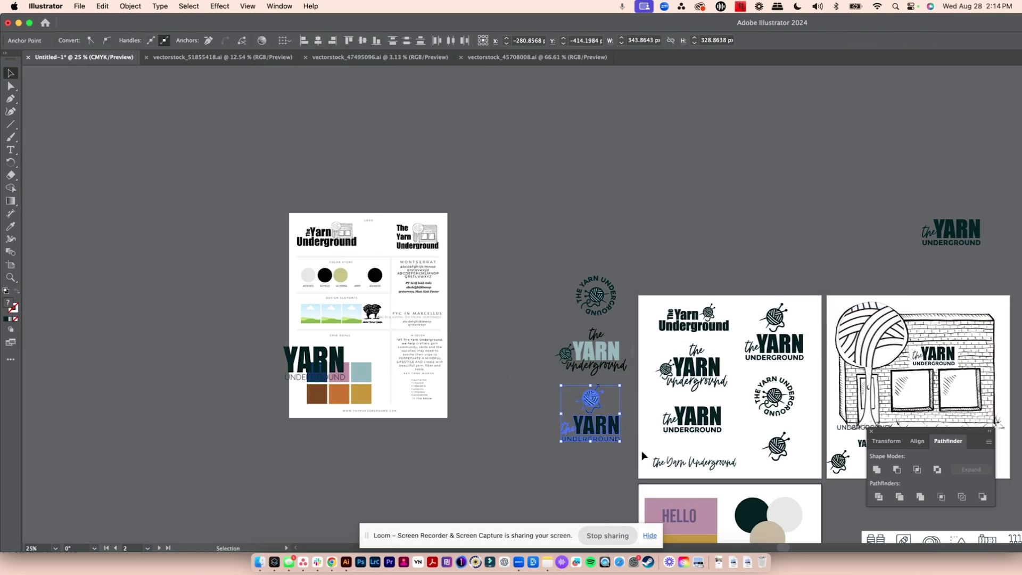
{"action": "left_click", "coordinate": [622, 451]}
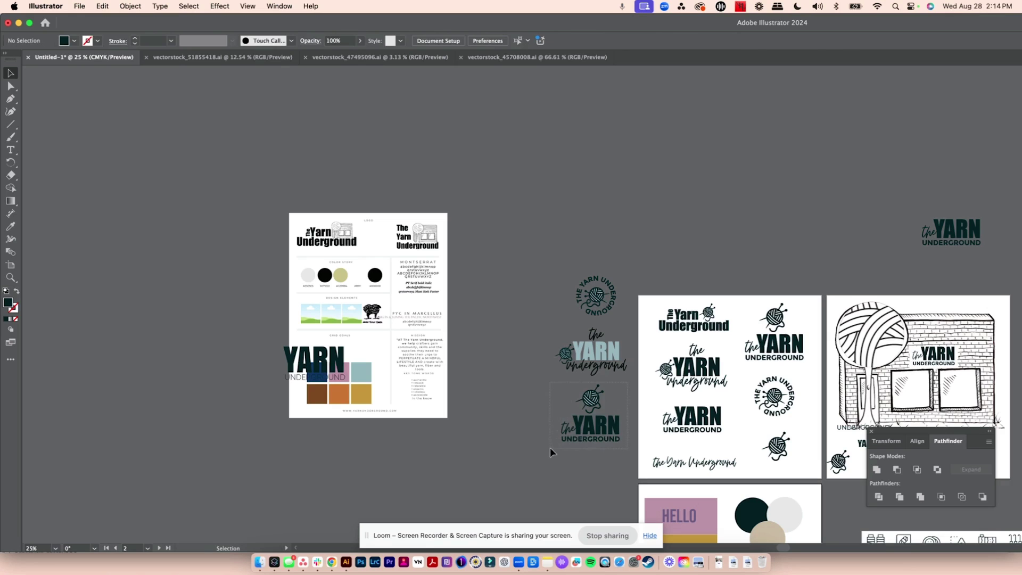
{"action": "left_click", "coordinate": [585, 441]}
{"action": "left_click", "coordinate": [611, 468]}
Step: Move the storefront drawing and leftover wordmarks off their artboard and place a copy of the complete logo set there
{"action": "scroll", "coordinate": [611, 467], "scroll_direction": "right", "scroll_amount": 5}
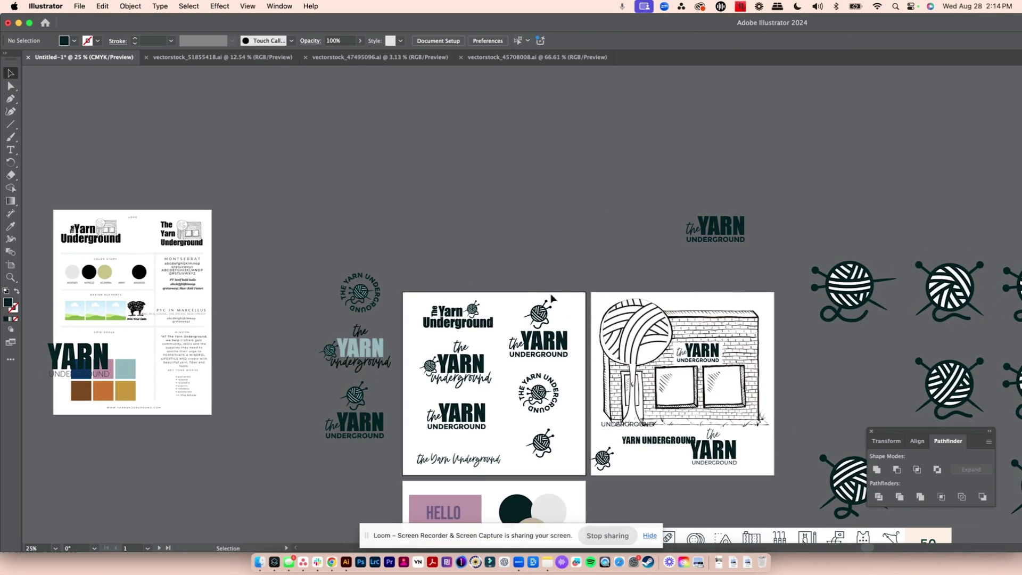
{"action": "left_click_drag", "start_coordinate": [683, 368], "coordinate": [851, 154]}
{"action": "left_click_drag", "start_coordinate": [727, 306], "coordinate": [507, 164]}
{"action": "left_click_drag", "start_coordinate": [576, 278], "coordinate": [421, 462]}
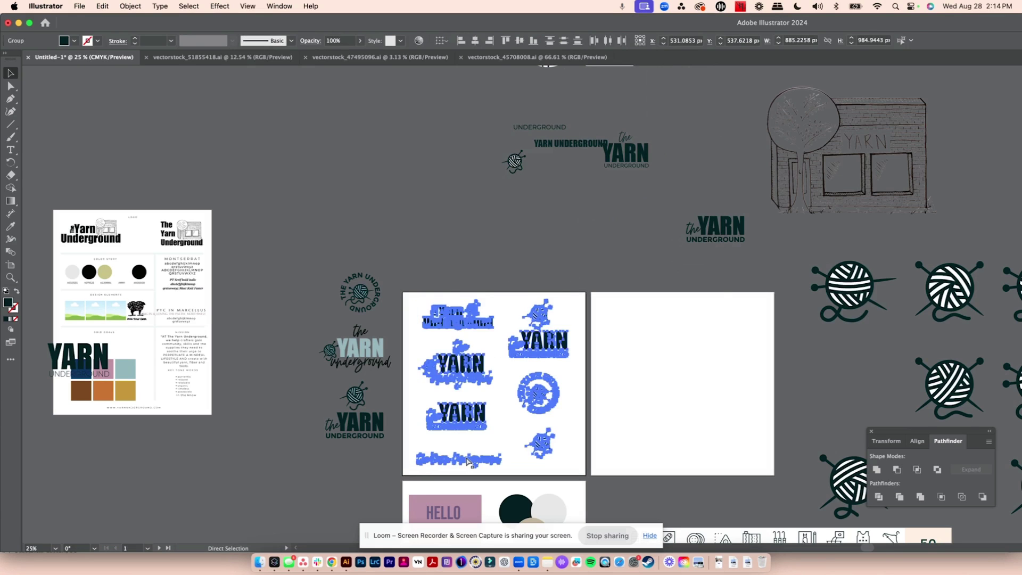
{"action": "left_click_drag", "start_coordinate": [465, 406], "coordinate": [656, 396]}
Step: Delete the leftover wordmarks, yarn icon and spare UNDERGROUND text from the pasteboard above the artboards
{"action": "left_click_drag", "start_coordinate": [495, 96], "coordinate": [699, 230]}
{"action": "key", "text": "Delete"}
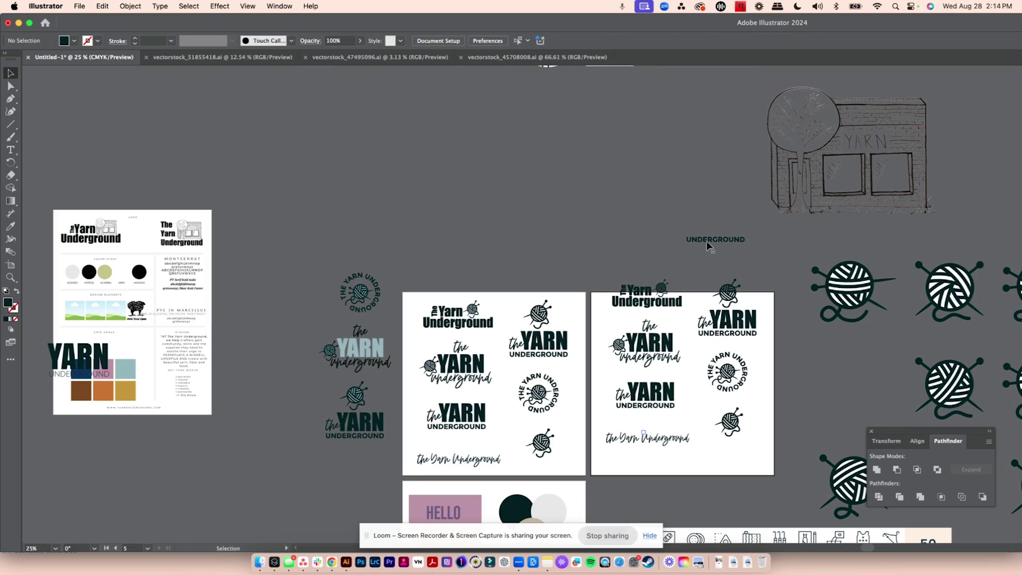
{"action": "left_click", "coordinate": [716, 239]}
{"action": "key", "text": "Delete"}
Step: Move the copied logo set onto the pasteboard above the original logo artboard and fill it with white
{"action": "left_click_drag", "start_coordinate": [754, 238], "coordinate": [454, 273]}
{"action": "left_click", "coordinate": [74, 41]}
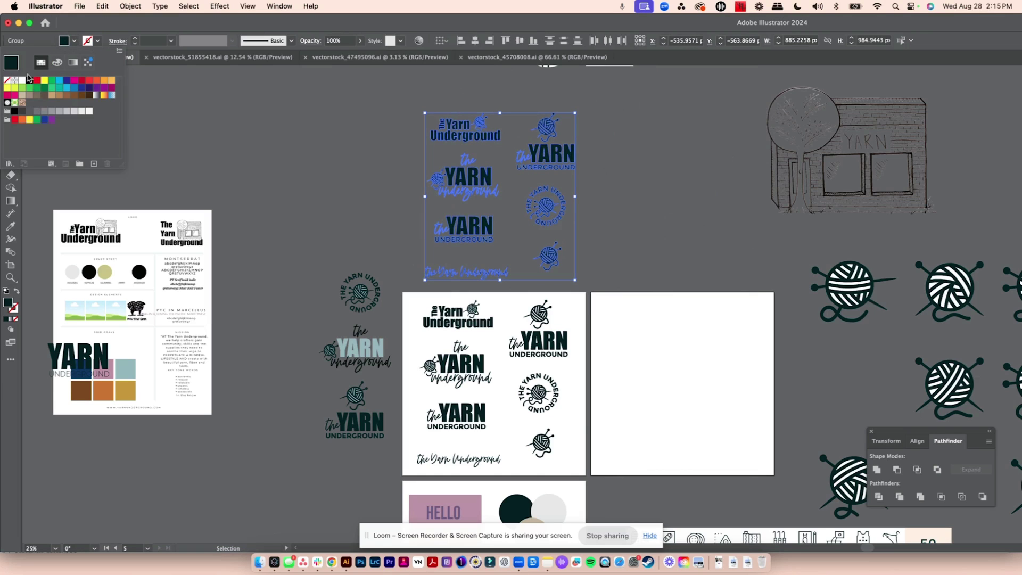
{"action": "left_click", "coordinate": [22, 80]}
{"action": "left_click", "coordinate": [607, 212]}
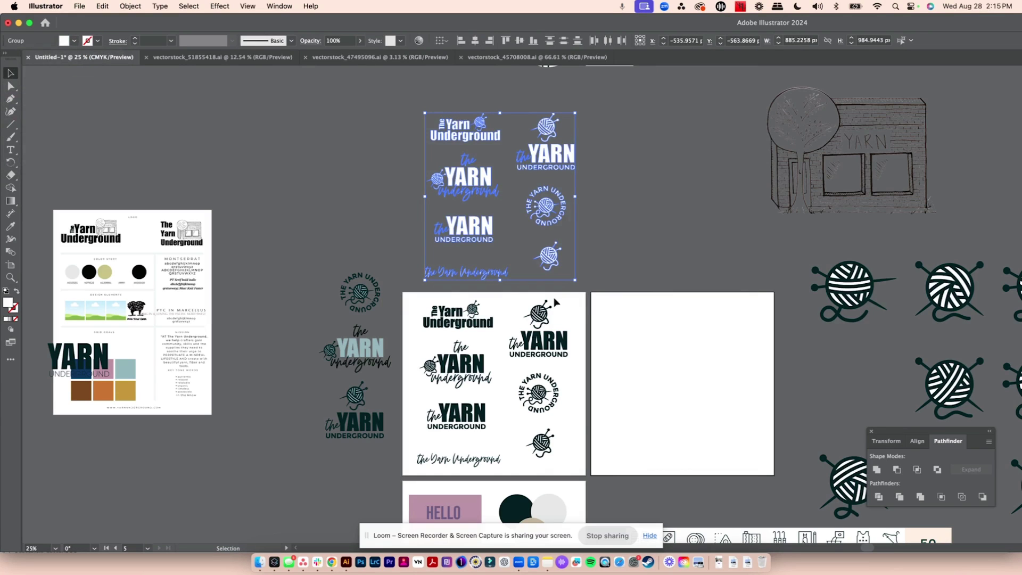
{"action": "left_click_drag", "start_coordinate": [564, 165], "coordinate": [564, 165]}
{"action": "left_click", "coordinate": [706, 220]}
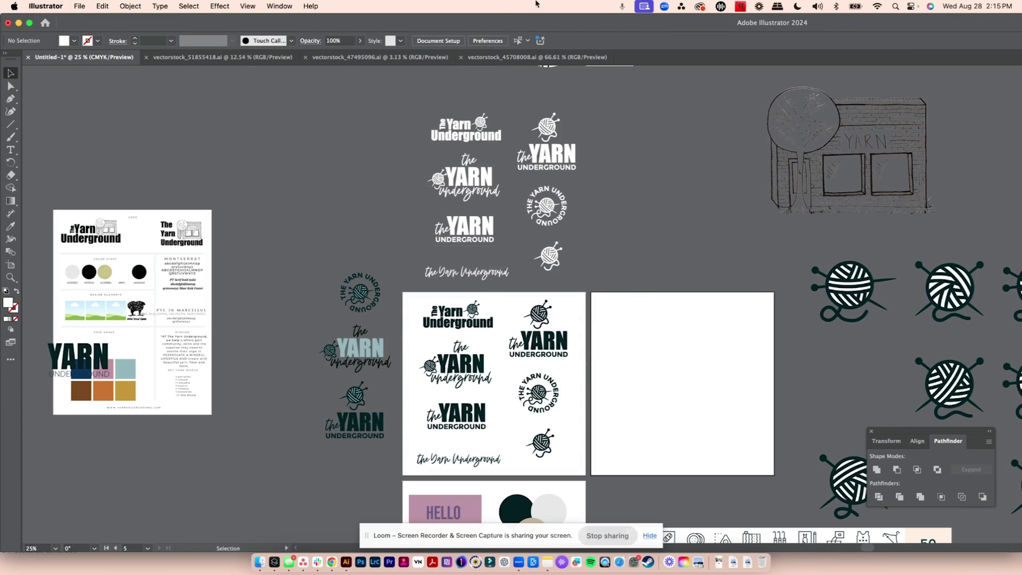
Step: Show the Asset Export panel and add all white, dark teal and two-tone pasteboard and artboard logos as assets
{"action": "left_click", "coordinate": [273, 7]}
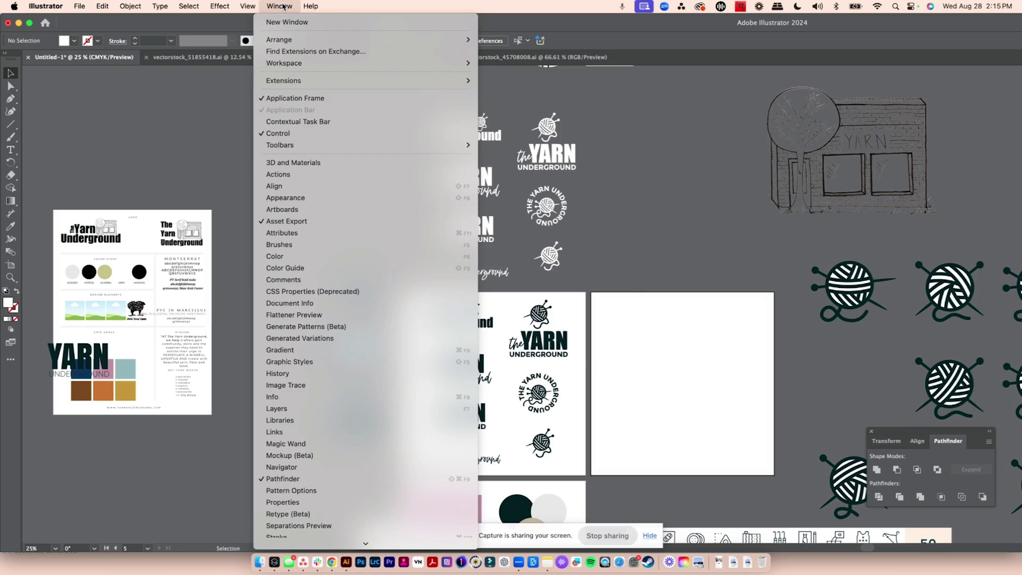
{"action": "left_click", "coordinate": [306, 223]}
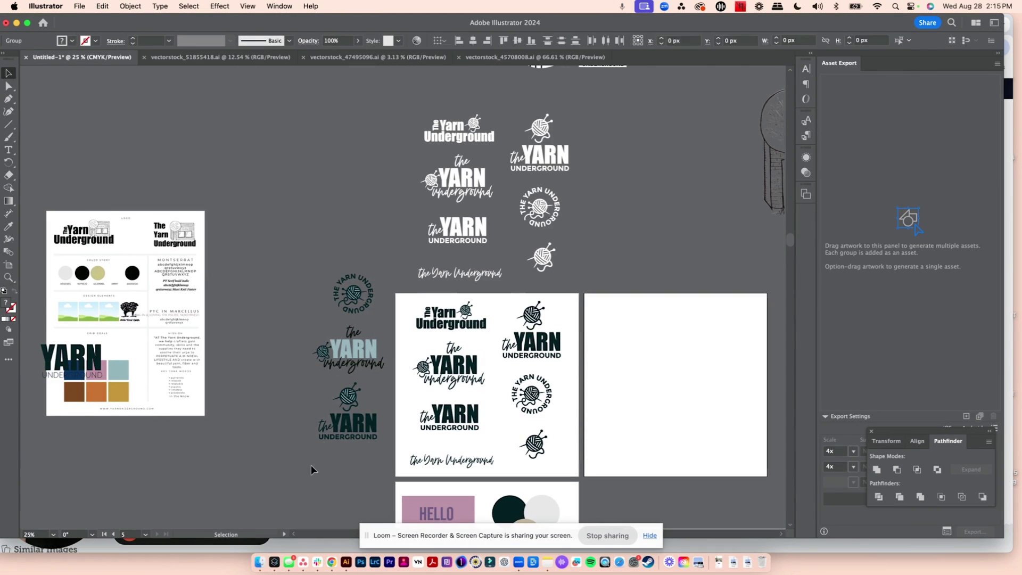
{"action": "left_click_drag", "start_coordinate": [311, 465], "coordinate": [884, 272]}
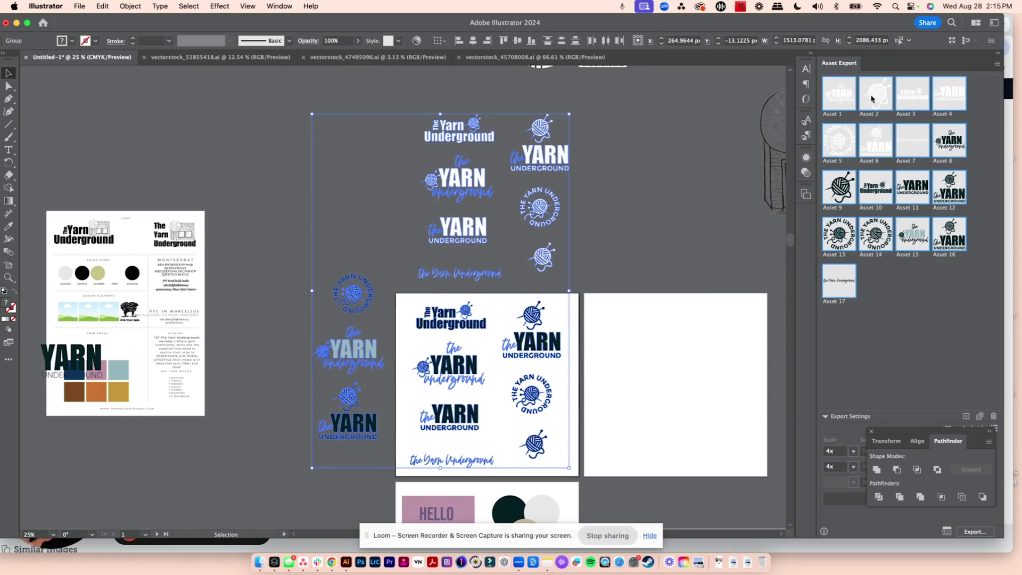
Step: Rename the three circular logo assets with TYU_circle names, using TYU_circle-2-wt for the white version
{"action": "double_click", "coordinate": [838, 115]}
{"action": "double_click", "coordinate": [843, 255]}
{"action": "type", "text": "T"}
{"action": "type", "text": "YU_circle-"}
{"action": "type", "text": "2"}
{"action": "type", "text": "-c"}
{"action": "type", "text": "b"}
{"action": "key", "text": "super+a"}
{"action": "double_click", "coordinate": [875, 255]}
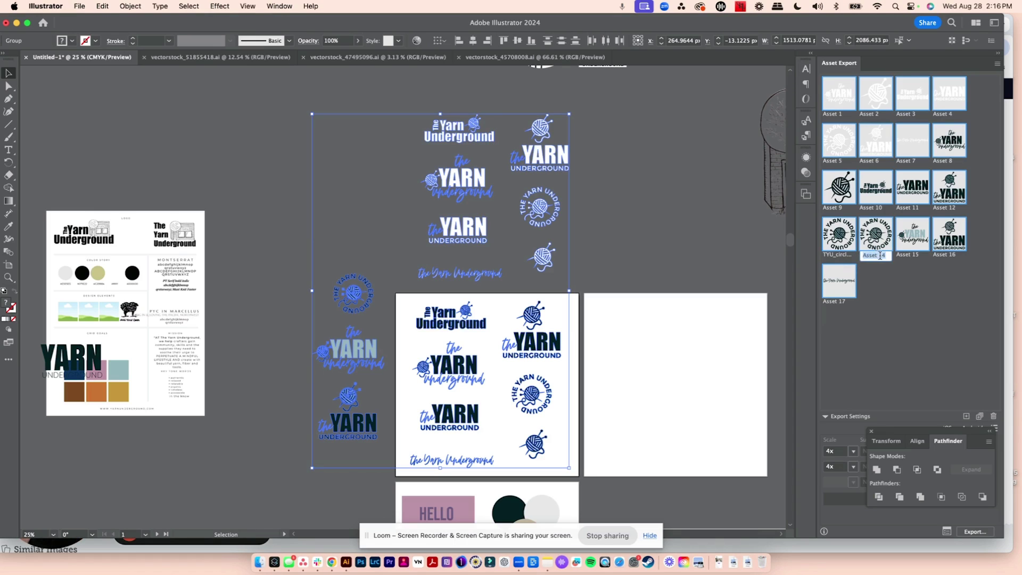
{"action": "key", "text": "super+v"}
{"action": "type", "text": "wt"}
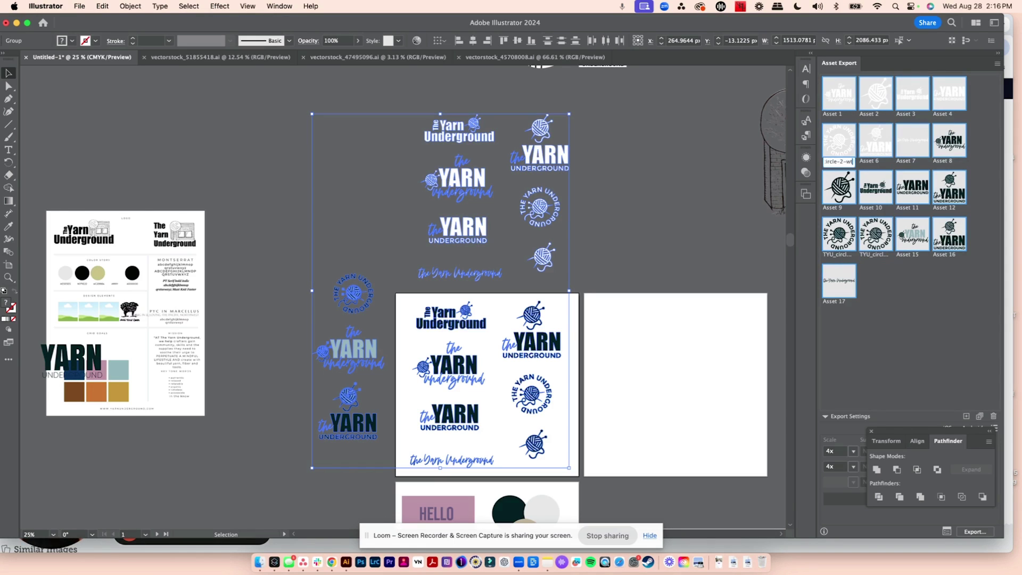
Step: Rename the white stacked logo asset as TYU_stack-wt and give the two dark stacked assets matching TYU_stack names
{"action": "double_click", "coordinate": [879, 161]}
{"action": "type", "text": "TYU_stack-wt"}
{"action": "key", "text": "super+a"}
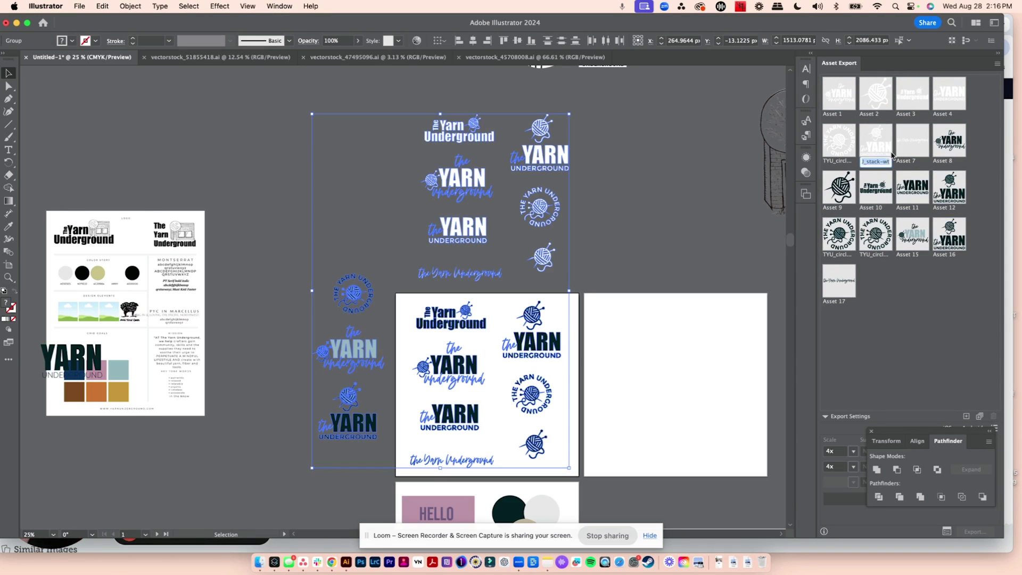
{"action": "double_click", "coordinate": [949, 208]}
{"action": "key", "text": "super+v"}
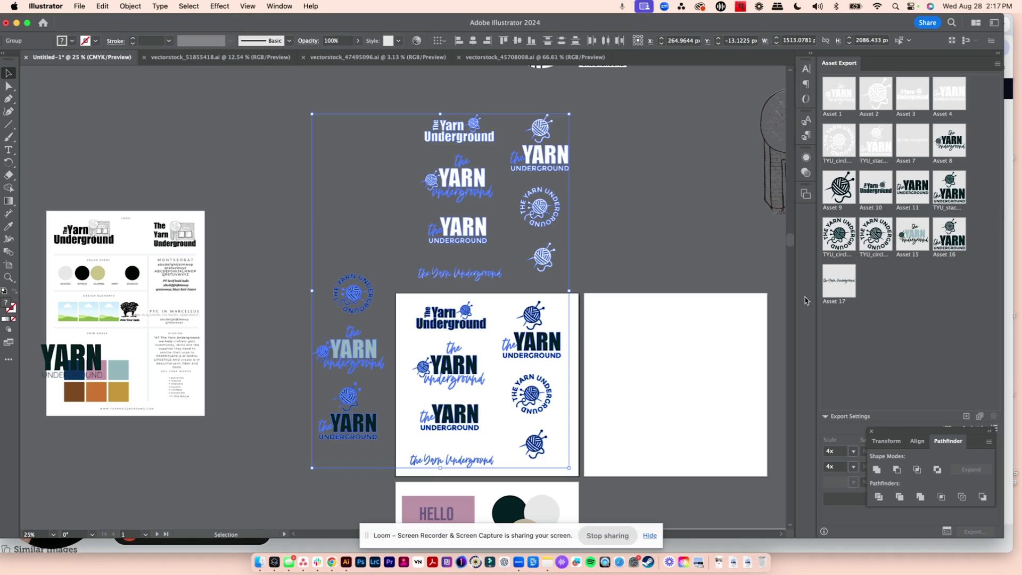
{"action": "double_click", "coordinate": [950, 255]}
{"action": "key", "text": "super+v"}
Step: Rename the three script-lettered YARN logo assets with TYU_sig names, using TYU_sig_blk for the all-dark version
{"action": "double_click", "coordinate": [913, 255]}
{"action": "type", "text": "TYU_sig_blk"}
{"action": "key", "text": "super+a"}
{"action": "double_click", "coordinate": [949, 161]}
{"action": "type", "text": "TYU_sig_blk"}
{"action": "double_click", "coordinate": [841, 114]}
{"action": "type", "text": "TYU_sig_blk"}
{"action": "key", "text": "BackSpace"}
{"action": "key", "text": "BackSpace"}
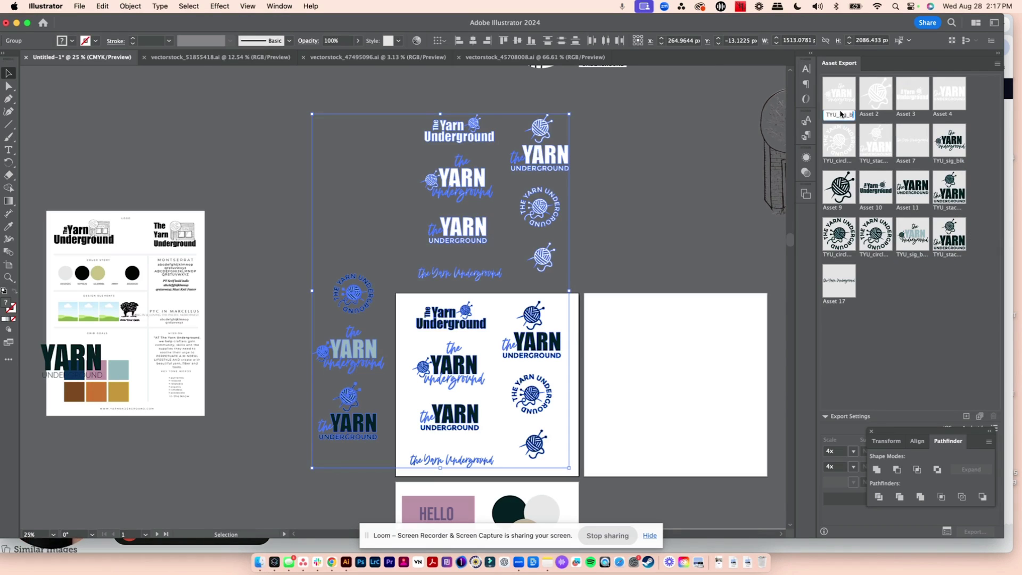
Step: Rename the white yarn ball asset as TYU_icon_wht and the dark yarn ball asset as TYU_icon_bk
{"action": "double_click", "coordinate": [869, 114]}
{"action": "type", "text": "TYU_icon_wht"}
{"action": "key", "text": "super+a"}
{"action": "key", "text": "super+c"}
{"action": "double_click", "coordinate": [839, 207]}
{"action": "key", "text": "super+v"}
{"action": "key", "text": "BackSpace"}
{"action": "key", "text": "BackSpace"}
{"action": "key", "text": "BackSpace"}
{"action": "type", "text": "bk"}
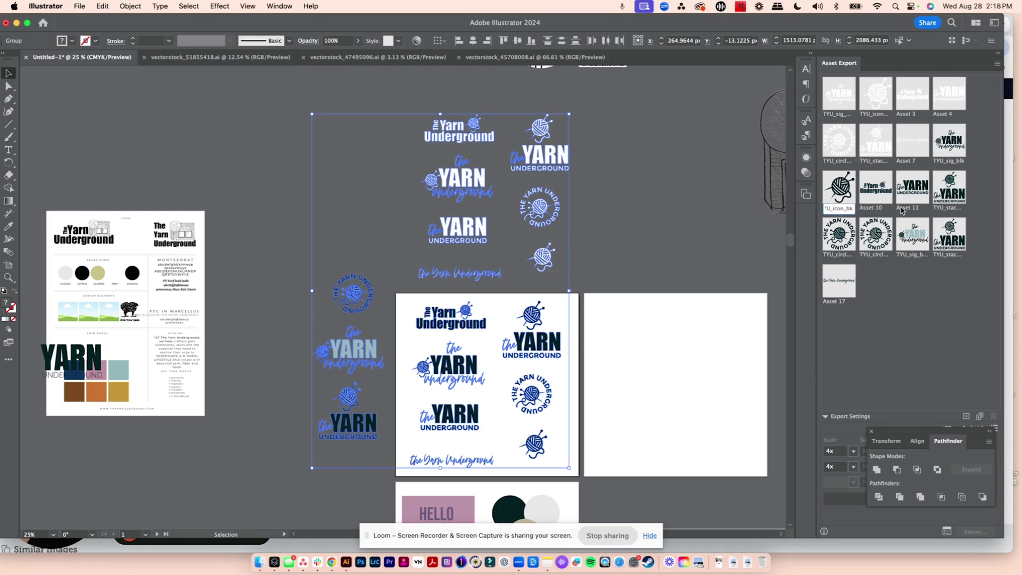
Step: Rename the dark and white versions of the original The Yarn Underground logo asset as TYU_orig-blk and TYU_orig-wt
{"action": "double_click", "coordinate": [871, 208]}
{"action": "type", "text": "TYU_orig"}
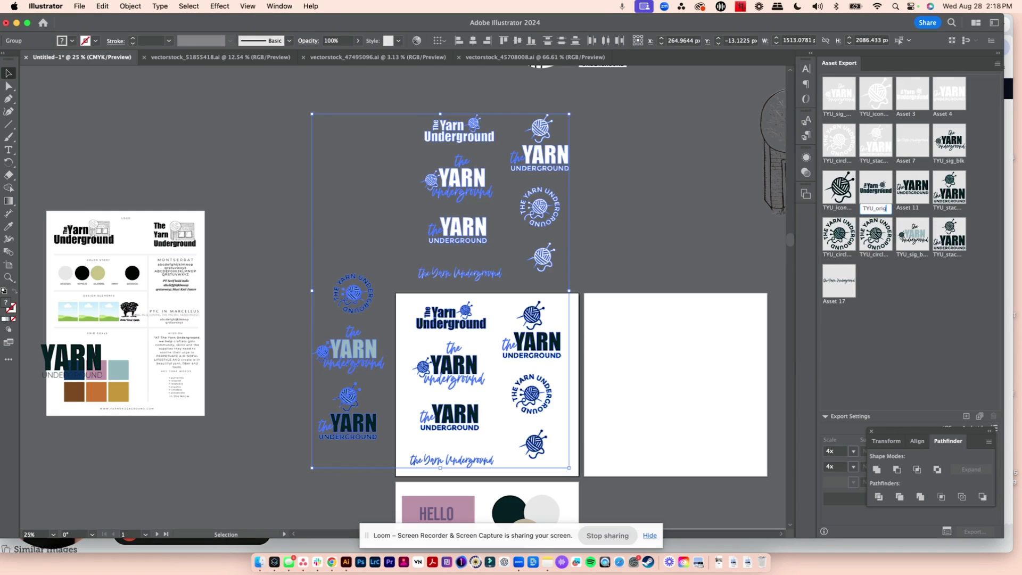
{"action": "type", "text": "_blk"}
{"action": "key", "text": "super+a"}
{"action": "double_click", "coordinate": [914, 114]}
{"action": "key", "text": "super+v"}
{"action": "key", "text": "BackSpace"}
{"action": "key", "text": "BackSpace"}
{"action": "key", "text": "BackSpace"}
{"action": "type", "text": "wht"}
{"action": "key", "text": "Tab"}
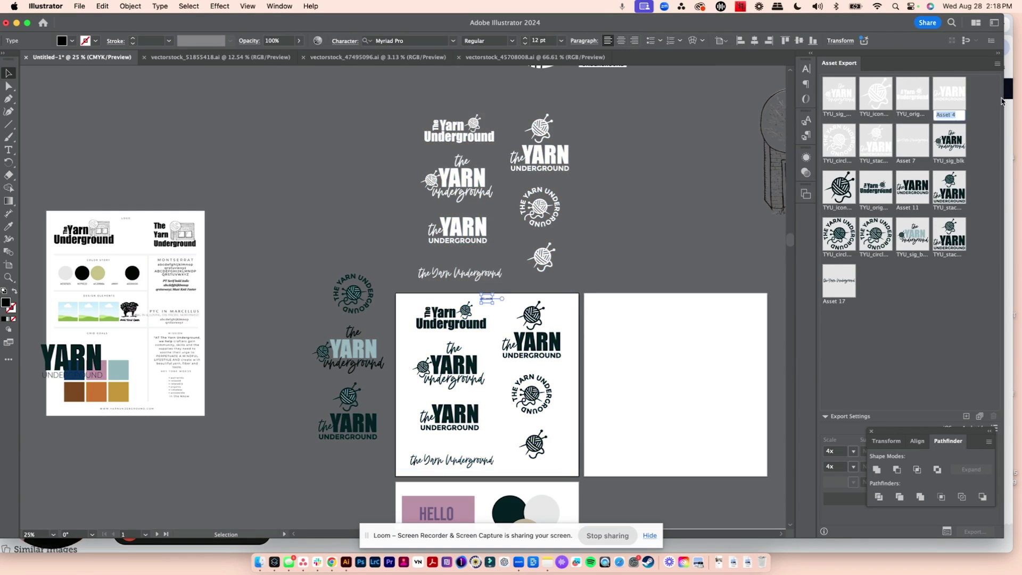
Step: Rename the white YARN type logo asset as TYU_Type-wt and its dark counterpart as TYU_Type-bk
{"action": "type", "text": "TYU_Type-wt"}
{"action": "key", "text": "Return"}
{"action": "double_click", "coordinate": [912, 207]}
{"action": "key", "text": "super+v"}
{"action": "key", "text": "Return"}
Step: Rename the white handwritten signature asset as TYU-signature-wt and the dark one as TYU-signature-bk
{"action": "double_click", "coordinate": [913, 161]}
{"action": "type", "text": "signature-wt"}
{"action": "key", "text": "super+a"}
{"action": "key", "text": "super+c"}
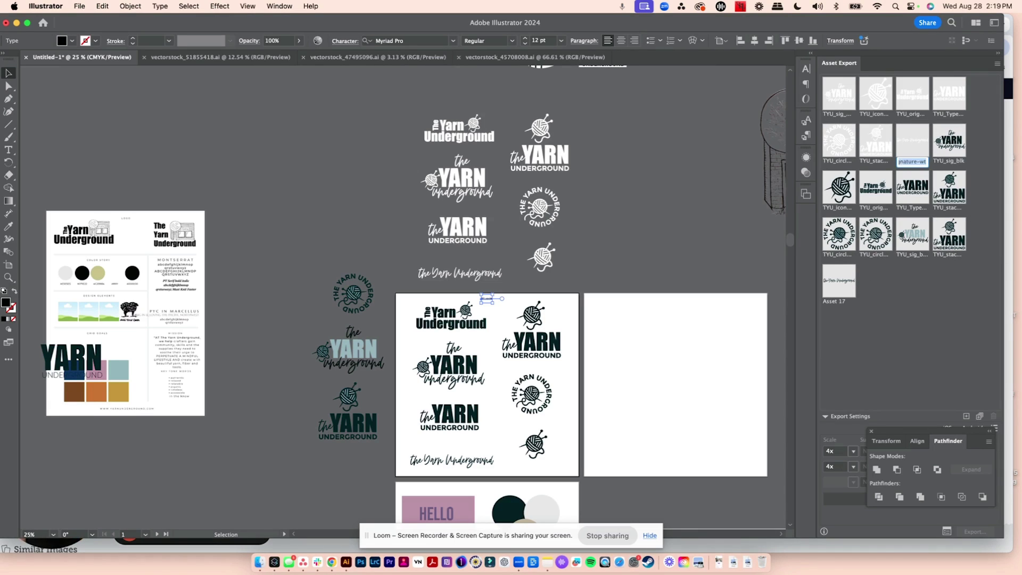
{"action": "double_click", "coordinate": [839, 301]}
{"action": "key", "text": "super+v"}
{"action": "key", "text": "BackSpace"}
{"action": "key", "text": "BackSpace"}
{"action": "type", "text": "bk"}
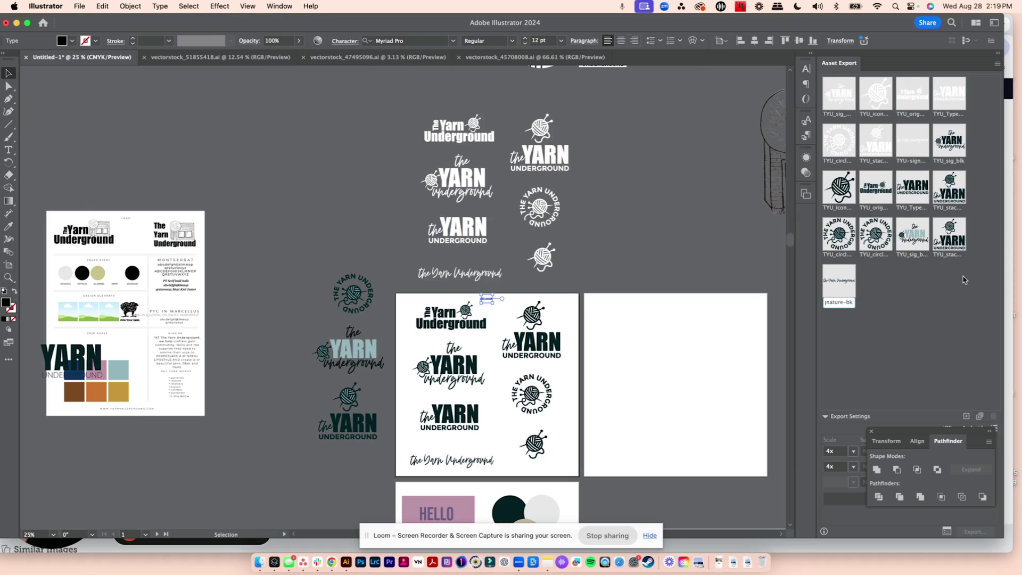
{"action": "key", "text": "Return"}
Step: Move the Pathfinder panel clear of the export settings and review the available scale options for the PNG format
{"action": "left_click_drag", "start_coordinate": [926, 430], "coordinate": [651, 489]}
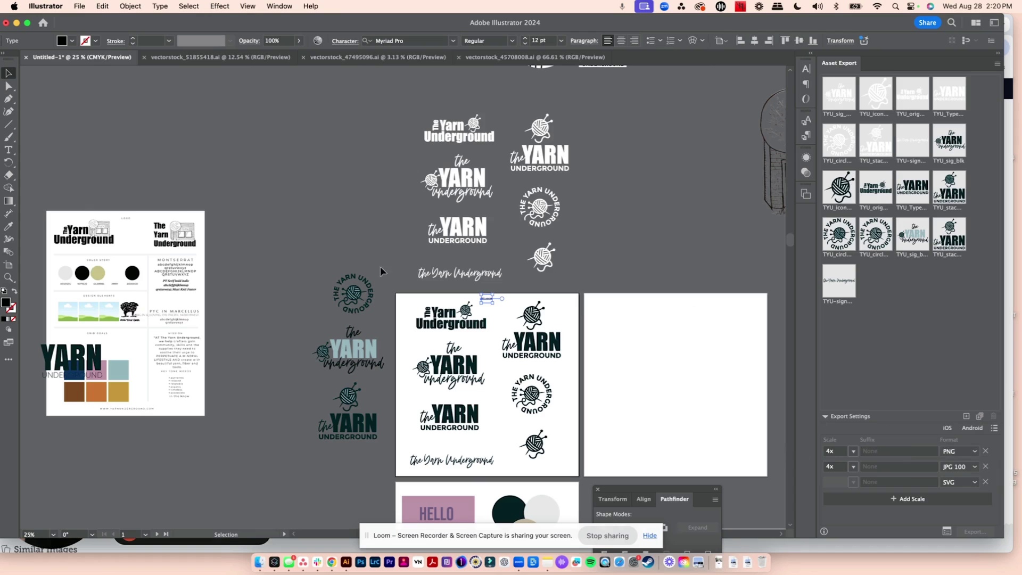
{"action": "left_click", "coordinate": [854, 451]}
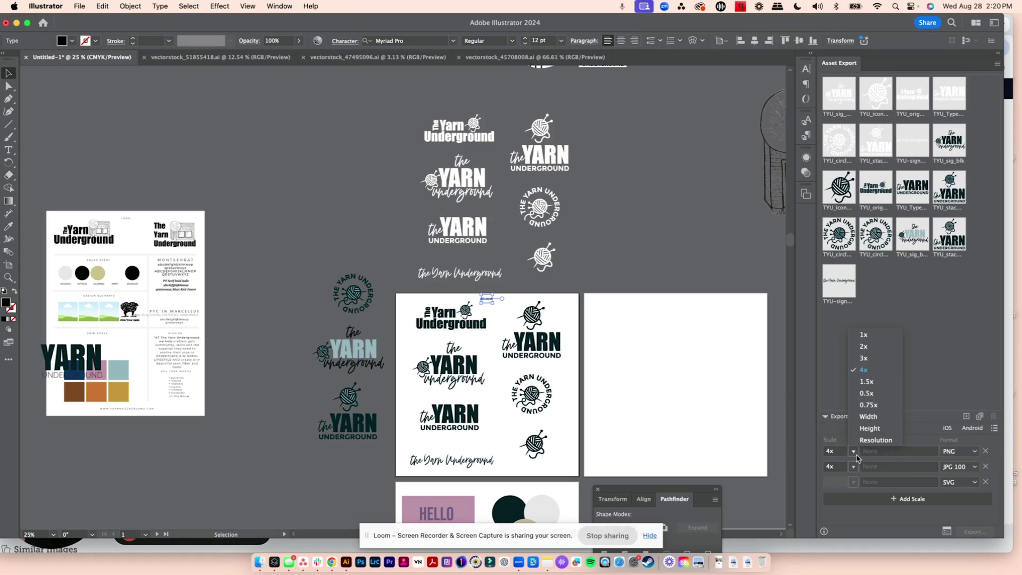
{"action": "left_click", "coordinate": [857, 456]}
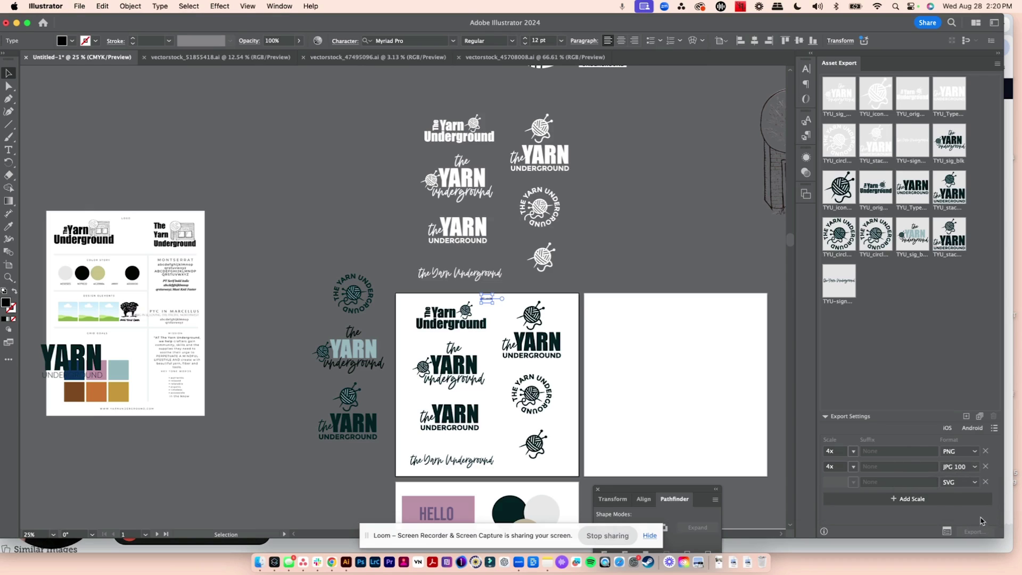
Step: Export all the assets as 4x PNG, 4x JPG 100 and SVG into a new LOGOS folder inside YARN UNDERGROUND
{"action": "left_click", "coordinate": [841, 92]}
{"action": "left_click", "coordinate": [850, 298], "text": "shift"}
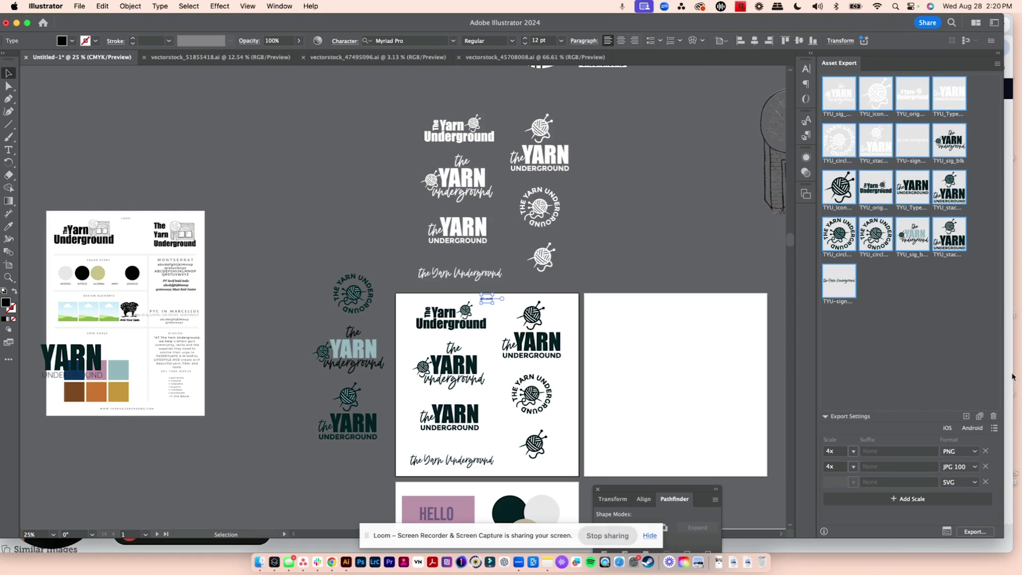
{"action": "left_click", "coordinate": [974, 532]}
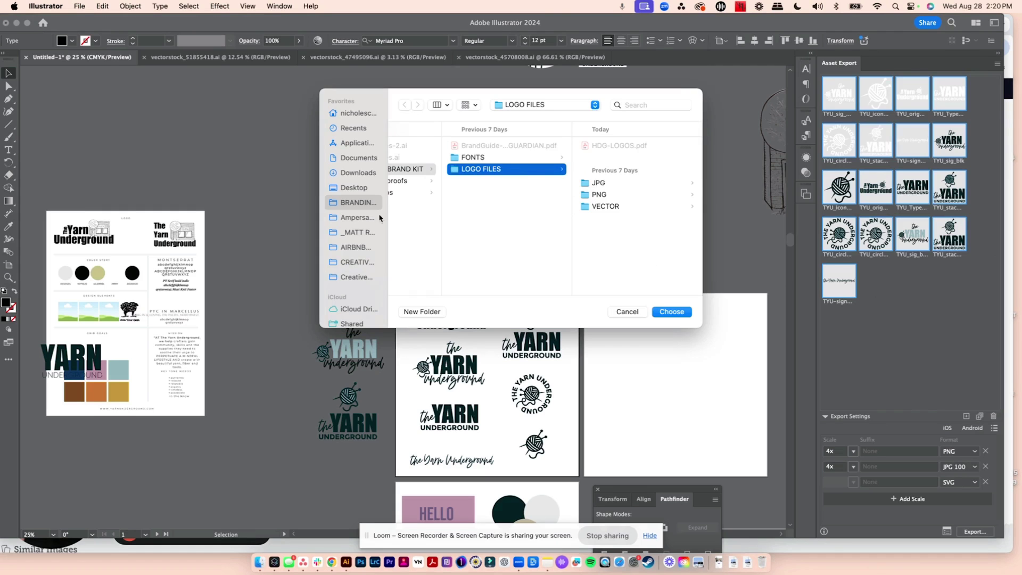
{"action": "scroll", "coordinate": [529, 217], "scroll_direction": "left", "scroll_amount": 5}
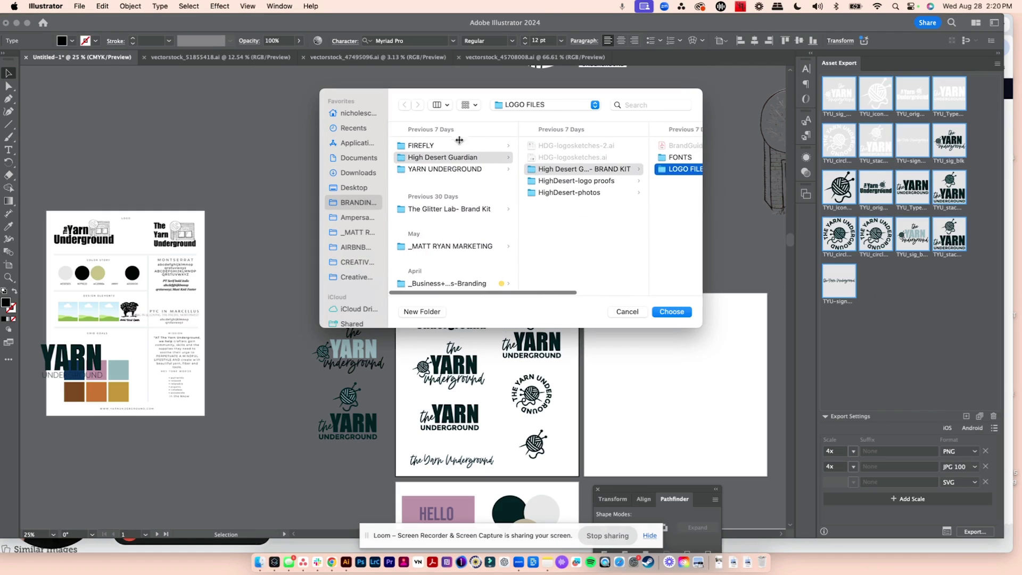
{"action": "left_click", "coordinate": [452, 168]}
{"action": "left_click", "coordinate": [423, 312]}
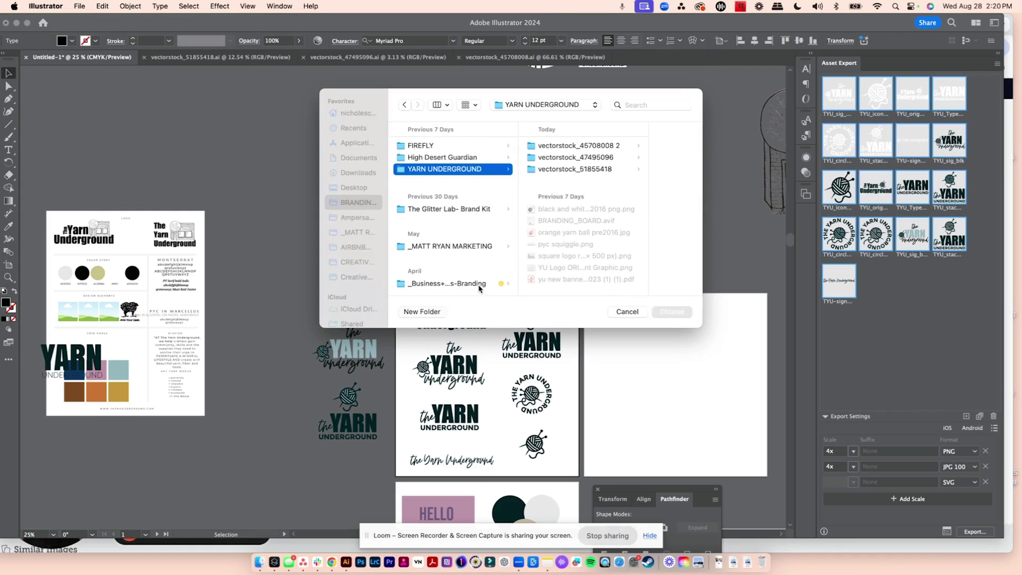
{"action": "type", "text": "LOGOS"}
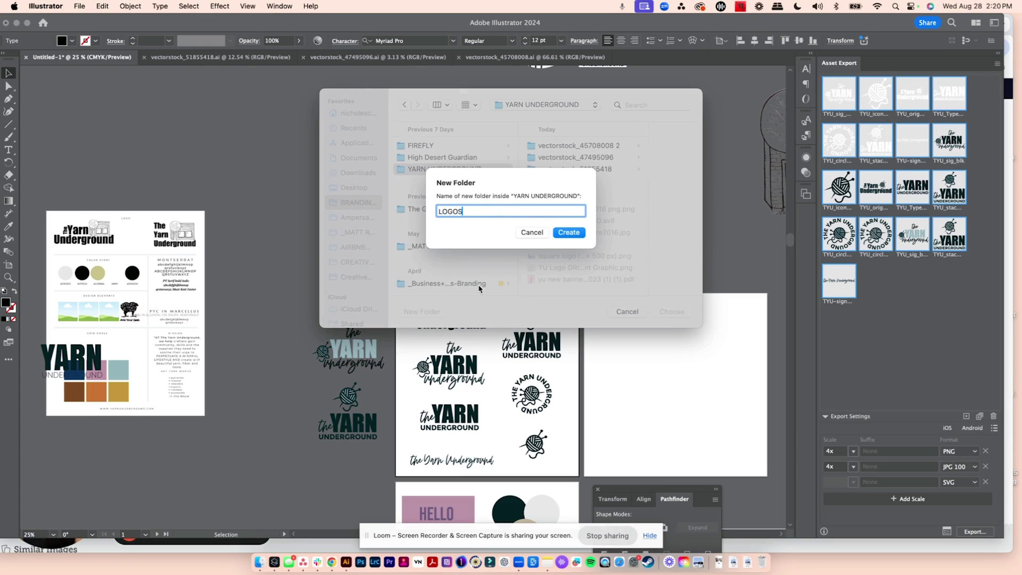
{"action": "key", "text": "Return"}
{"action": "left_click", "coordinate": [672, 311]}
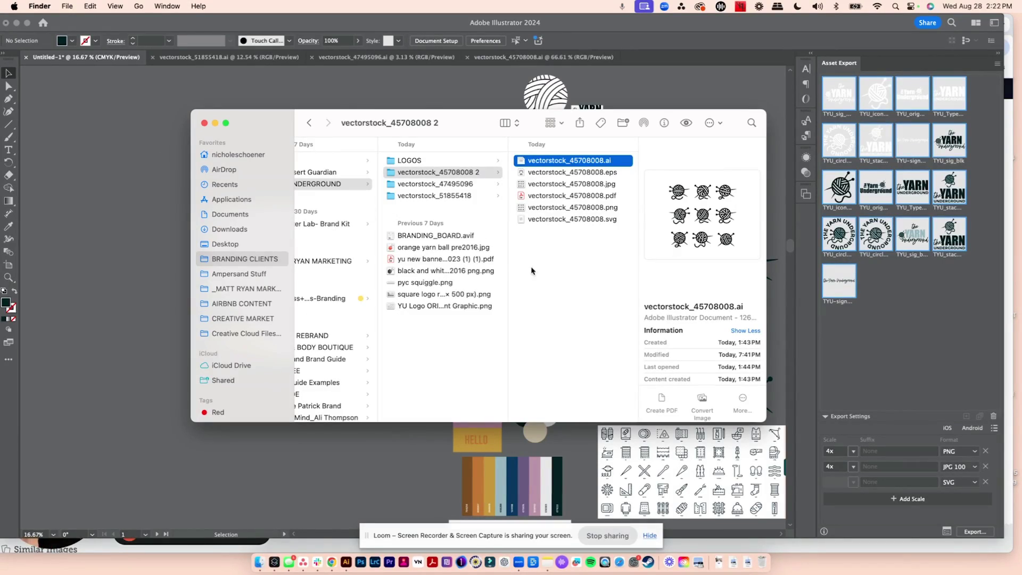
Step: Open the LOGOS folder inside YARN UNDERGROUND in Finder and create a subfolder named JPEG
{"action": "scroll", "coordinate": [531, 271], "scroll_direction": "left", "scroll_amount": 3}
{"action": "left_click", "coordinate": [454, 161]}
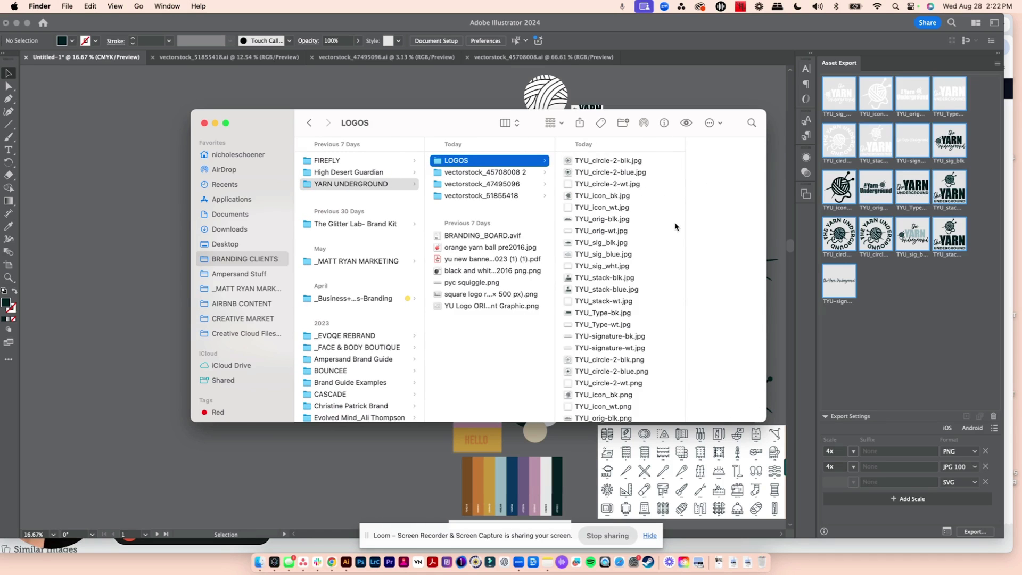
{"action": "right_click", "coordinate": [676, 225]}
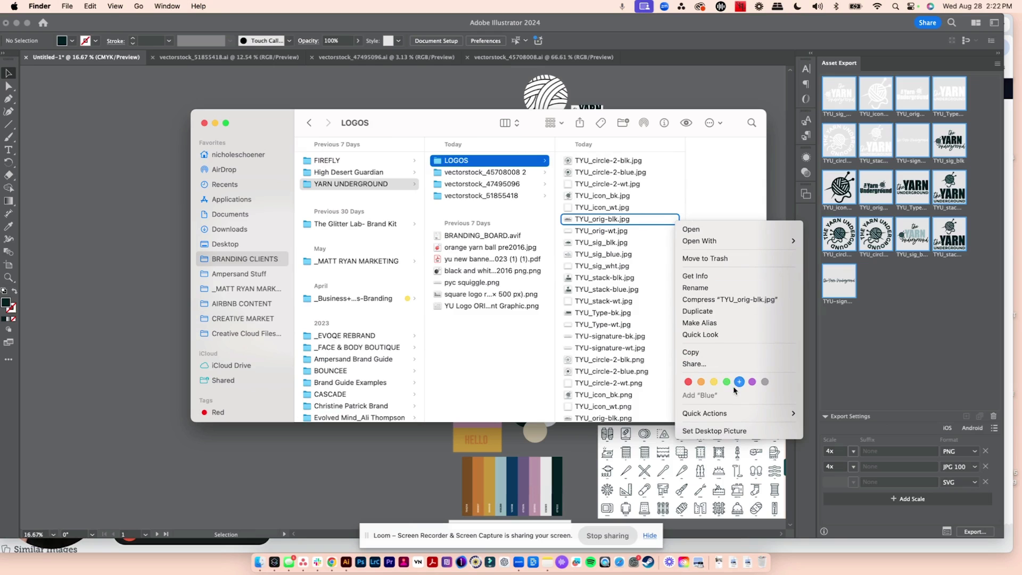
{"action": "left_click", "coordinate": [705, 190]}
{"action": "left_click", "coordinate": [713, 123]}
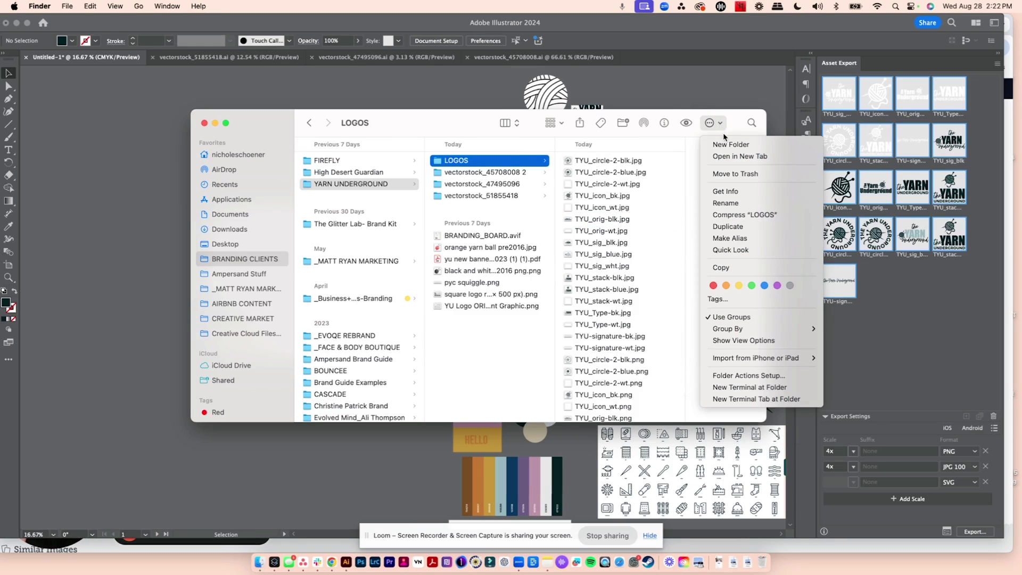
{"action": "left_click", "coordinate": [730, 144]}
{"action": "type", "text": "JPEG"}
{"action": "key", "text": "Return"}
Step: Create a folder named PNG and place it directly in the LOGOS folder beside JPEG
{"action": "left_click", "coordinate": [713, 123]}
{"action": "left_click", "coordinate": [729, 144]}
{"action": "type", "text": "PN"}
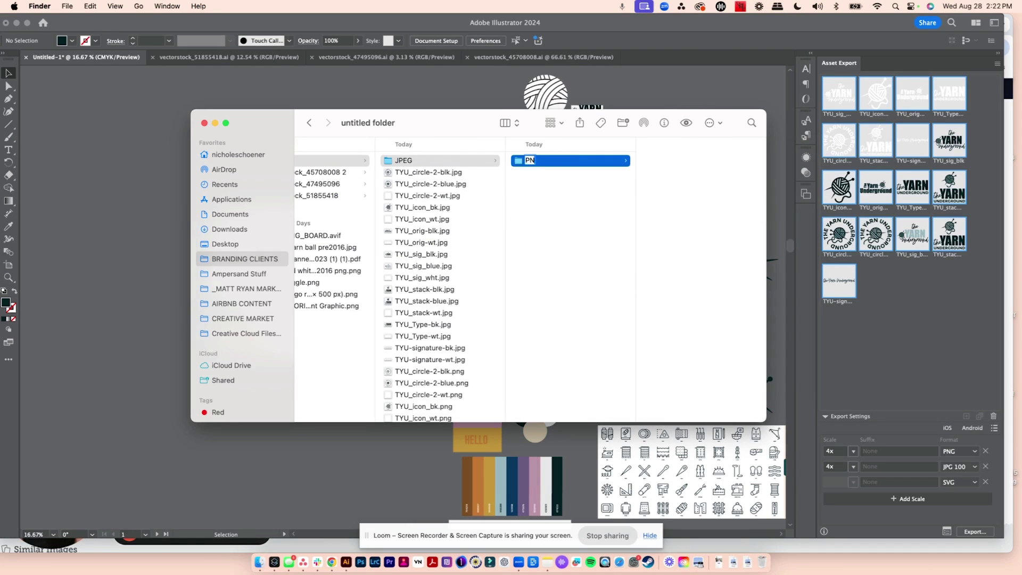
{"action": "type", "text": "G"}
{"action": "key", "text": "Return"}
{"action": "left_click_drag", "start_coordinate": [536, 160], "coordinate": [439, 186]}
Step: Create a folder named VECTOR and place it directly in LOGOS beside the JPEG and PNG folders
{"action": "left_click", "coordinate": [714, 123]}
{"action": "left_click", "coordinate": [730, 145]}
{"action": "type", "text": "VECTOR"}
{"action": "left_click_drag", "start_coordinate": [535, 160], "coordinate": [434, 195]}
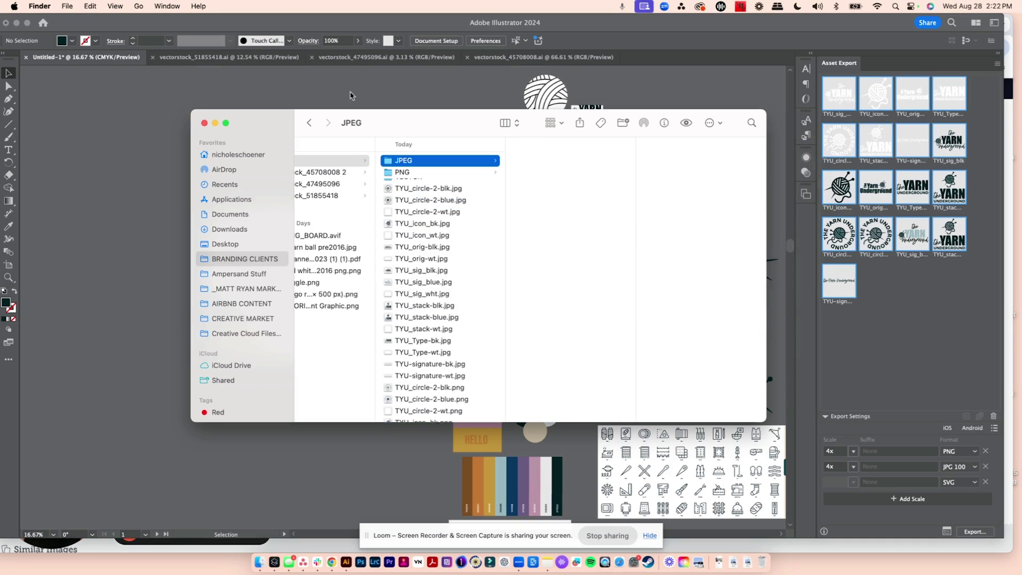
{"action": "scroll", "coordinate": [468, 258], "scroll_direction": "left", "scroll_amount": 3}
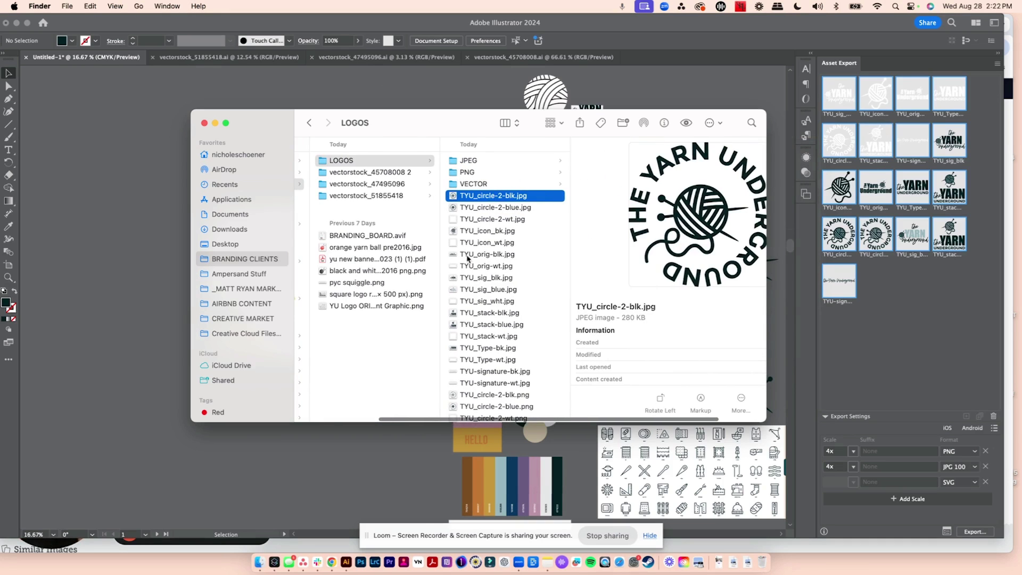
Step: Delete the white JPG files of the circle-2, icon, orig and sig logos from the LOGOS folder
{"action": "left_click", "coordinate": [495, 222]}
{"action": "left_click", "coordinate": [494, 244], "text": "super"}
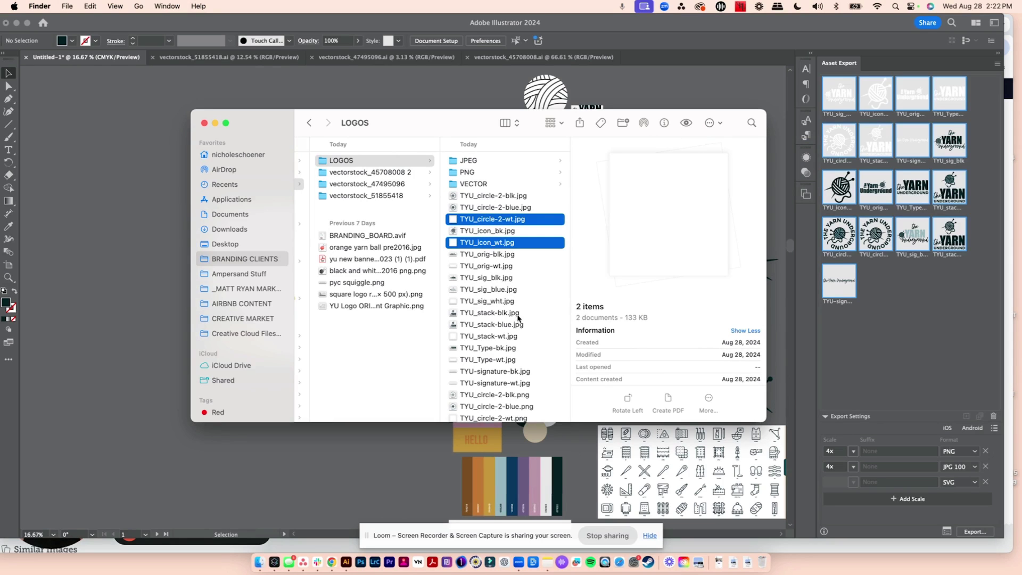
{"action": "left_click", "coordinate": [493, 267], "text": "super"}
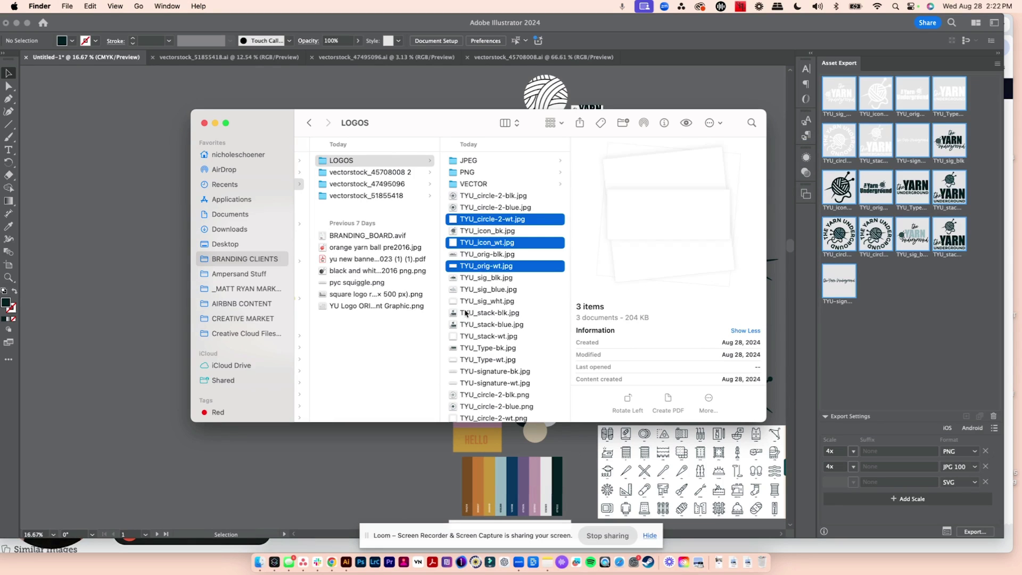
{"action": "left_click", "coordinate": [502, 304], "text": "super"}
{"action": "left_click_drag", "start_coordinate": [494, 303], "coordinate": [762, 562]}
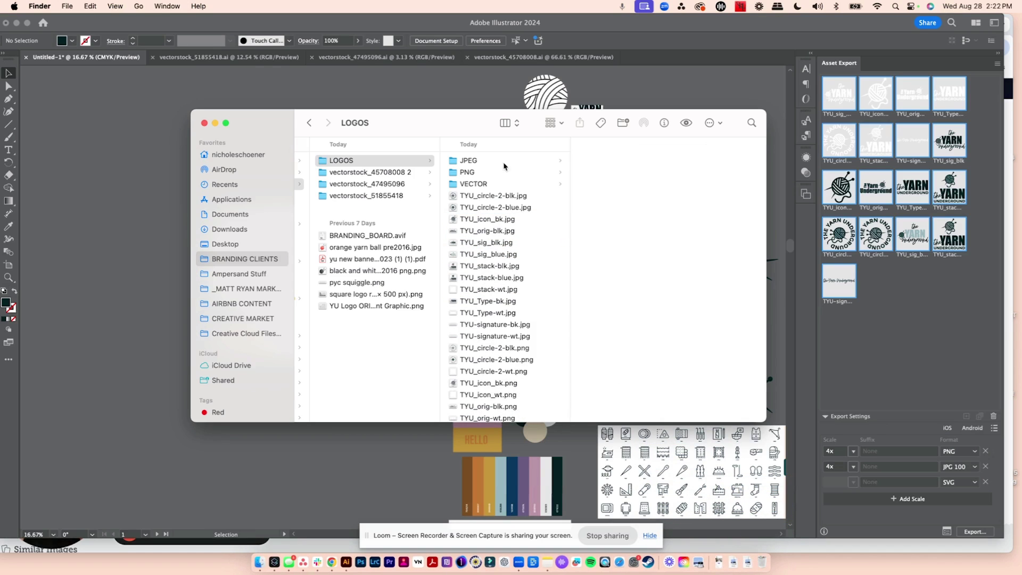
Step: Delete the remaining white JPG files, TYU_stack-wt, TYU_Type-wt and TYU-signature-wt
{"action": "left_click", "coordinate": [483, 292]}
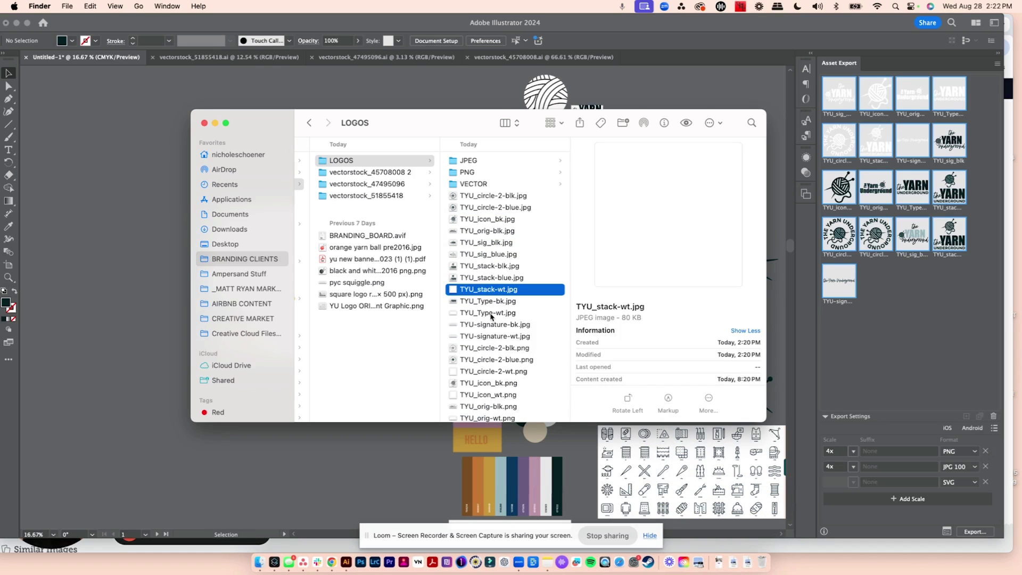
{"action": "left_click", "coordinate": [490, 314], "text": "super"}
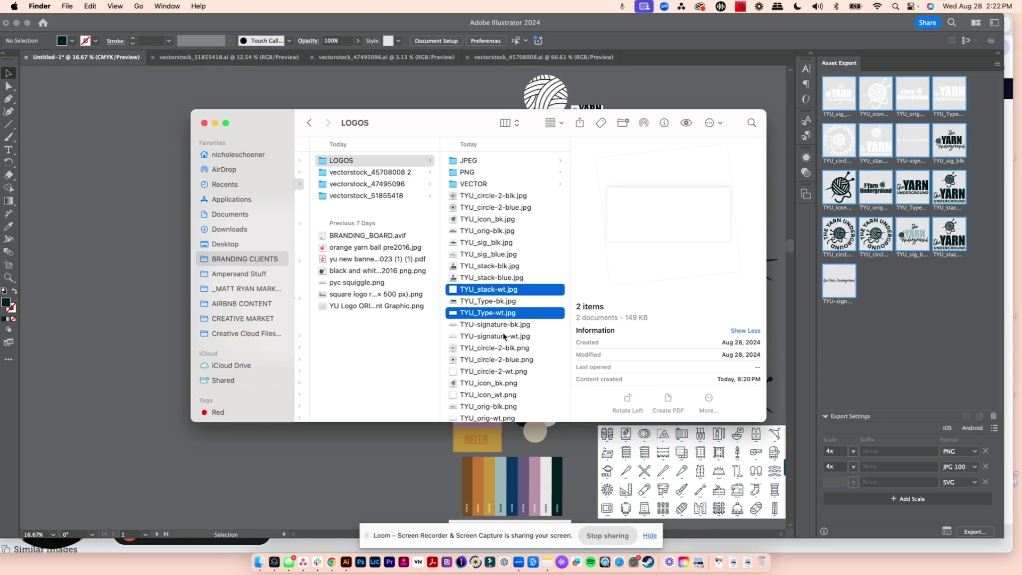
{"action": "left_click", "coordinate": [483, 338], "text": "super"}
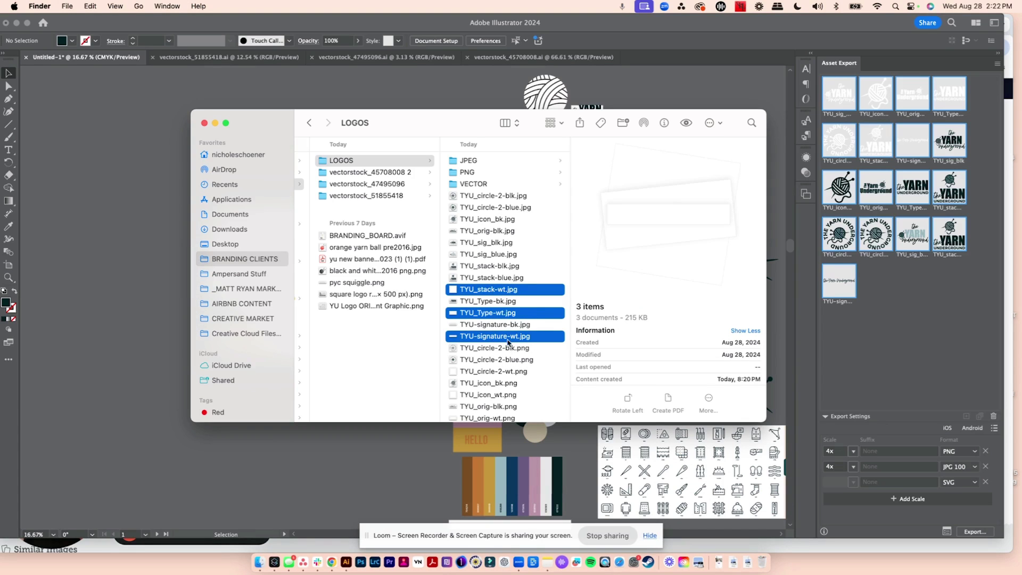
{"action": "left_click_drag", "start_coordinate": [509, 341], "coordinate": [762, 562]}
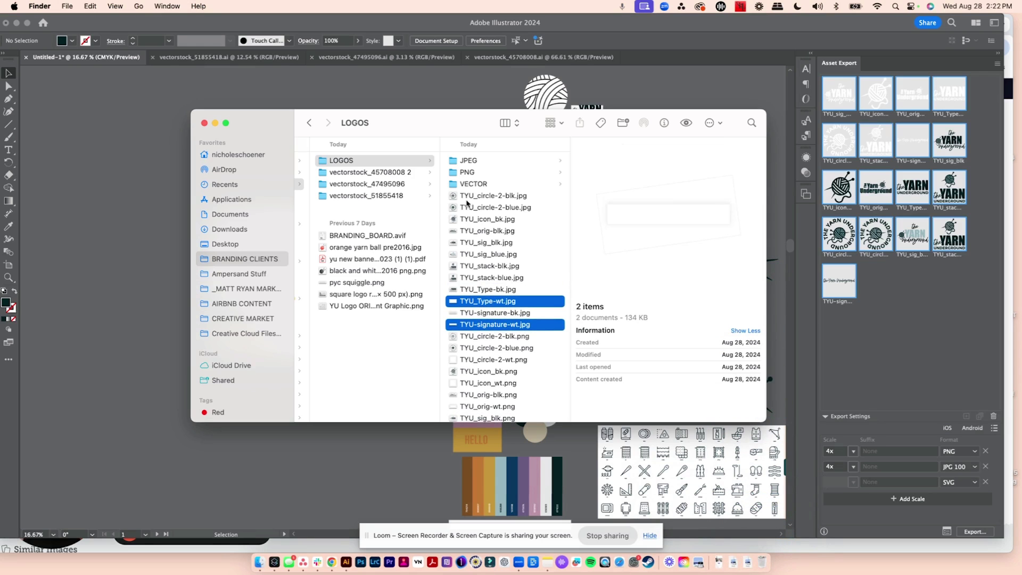
Step: Move all the remaining JPG logo files, TYU_circle-2-blk through TYU-signature-bk, into the JPEG folder
{"action": "left_click", "coordinate": [498, 195]}
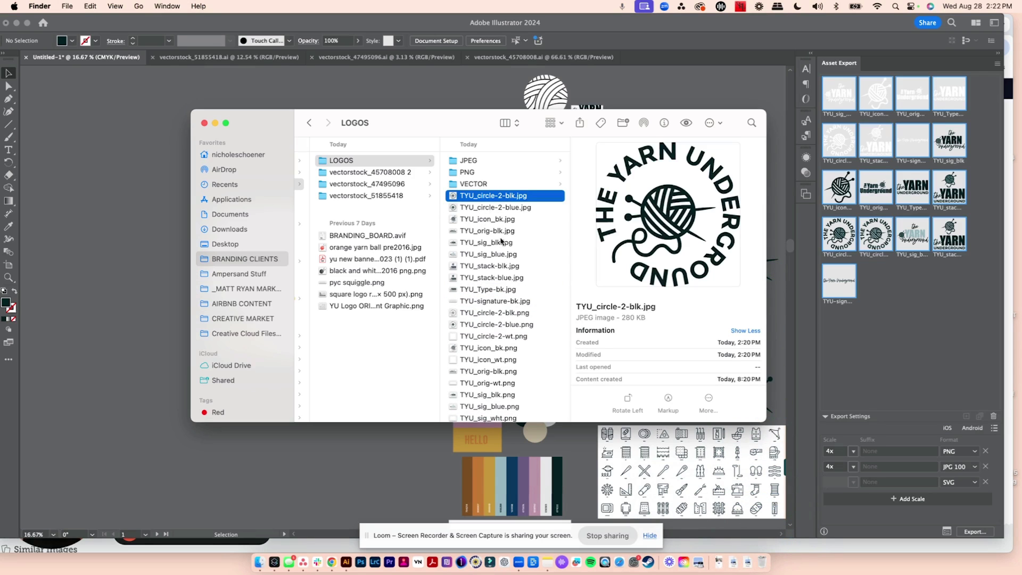
{"action": "left_click", "coordinate": [513, 303], "text": "shift"}
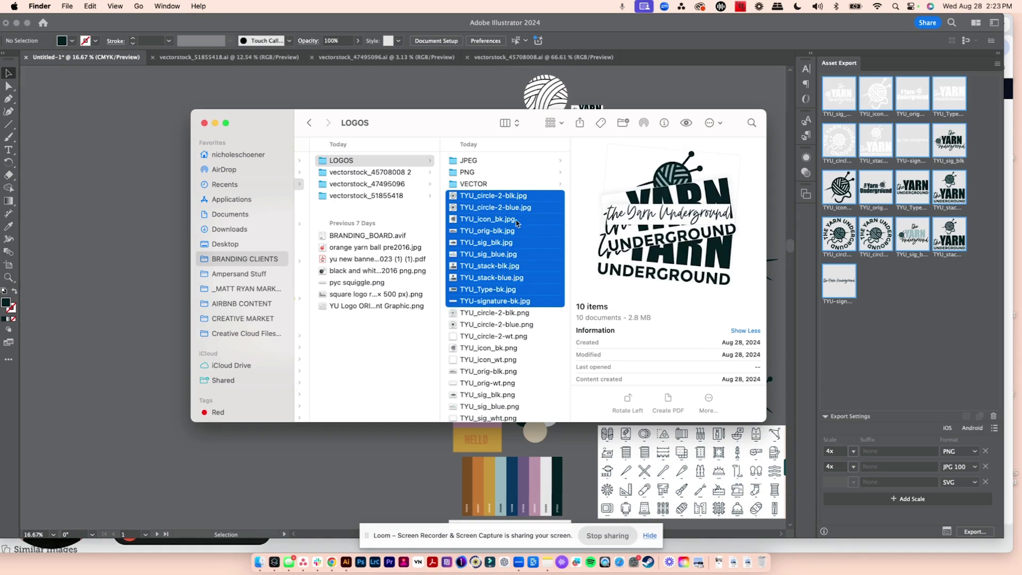
{"action": "left_click_drag", "start_coordinate": [483, 201], "coordinate": [475, 160]}
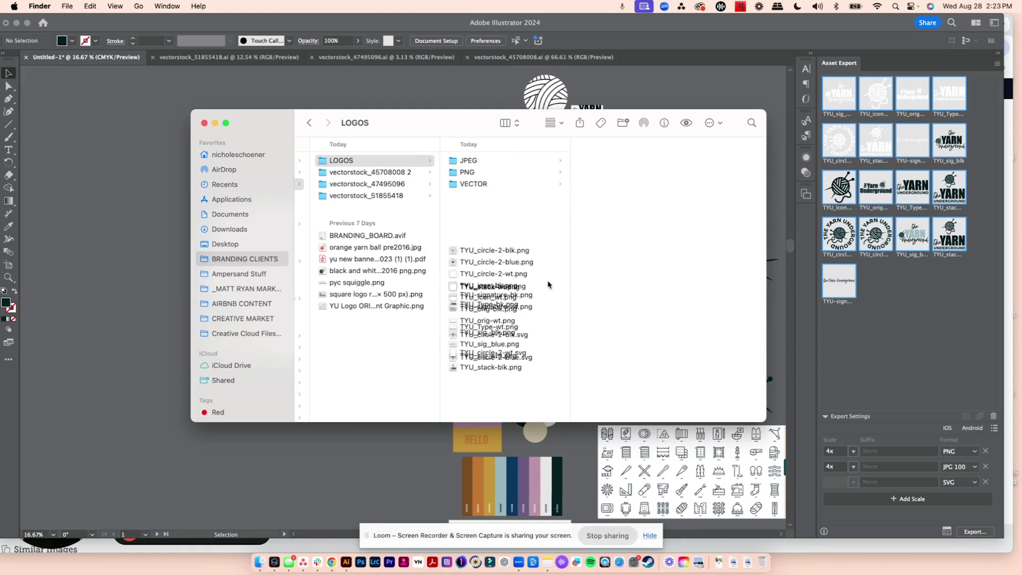
Step: Move all the PNG logo files, TYU_circle-2-blk through TYU-signature-wt, into the PNG folder
{"action": "left_click", "coordinate": [506, 196]}
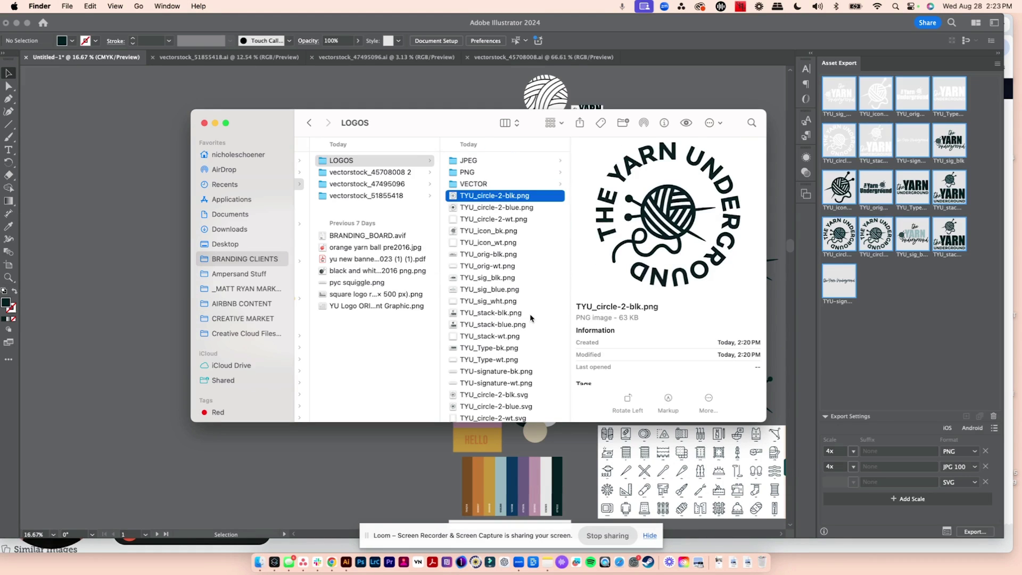
{"action": "left_click", "coordinate": [513, 384], "text": "shift"}
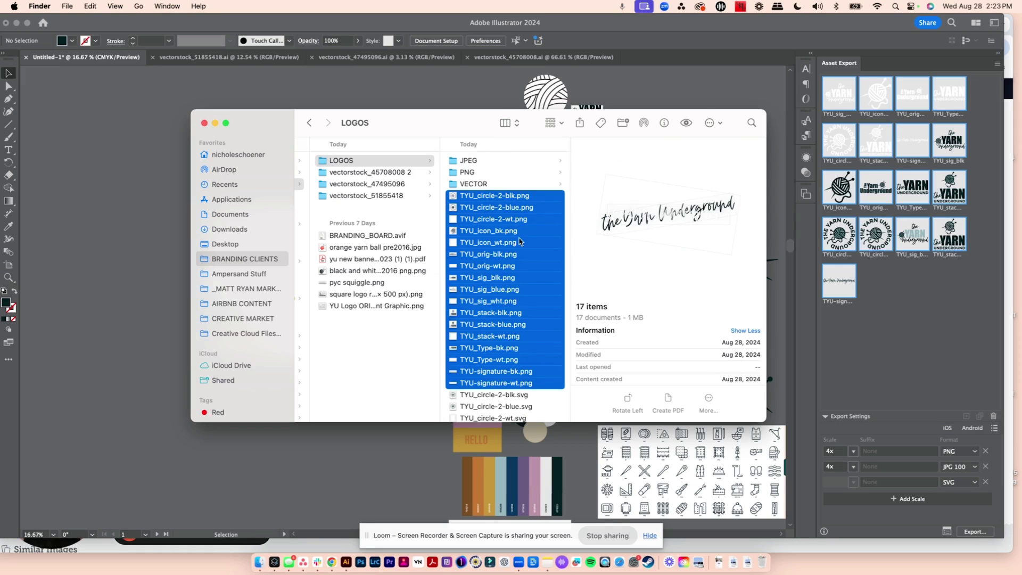
{"action": "left_click_drag", "start_coordinate": [505, 204], "coordinate": [471, 172]}
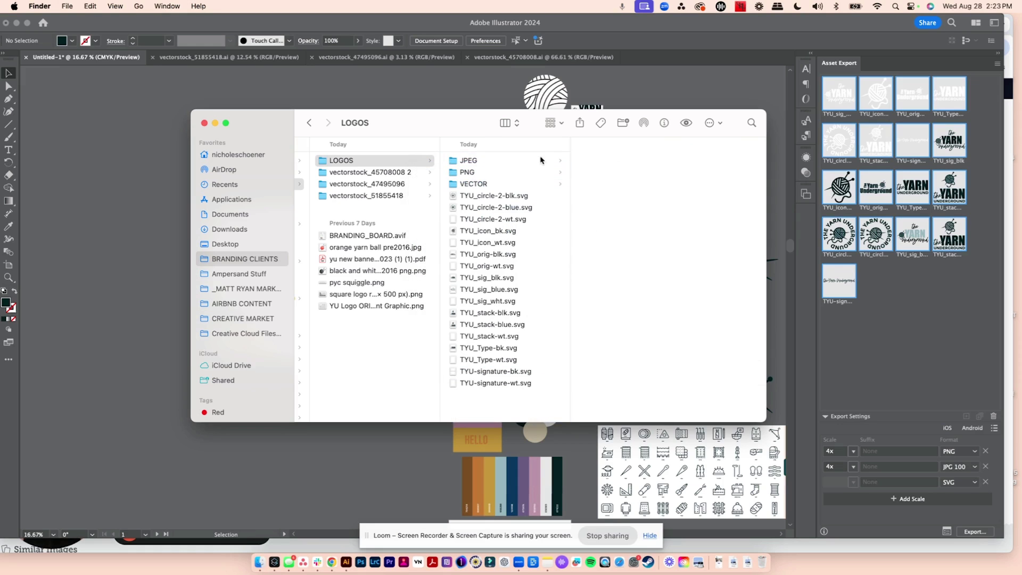
Step: Move all the SVG logo files, TYU_circle-2-blk through TYU-signature-wt, into the VECTOR folder
{"action": "left_click", "coordinate": [473, 196]}
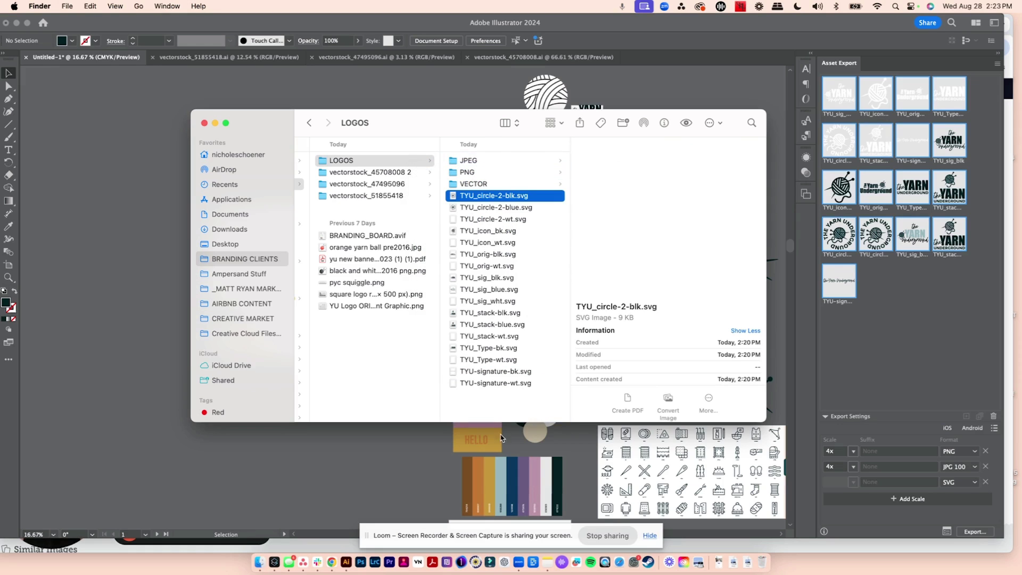
{"action": "left_click", "coordinate": [494, 384], "text": "shift"}
{"action": "left_click_drag", "start_coordinate": [481, 184], "coordinate": [480, 184]}
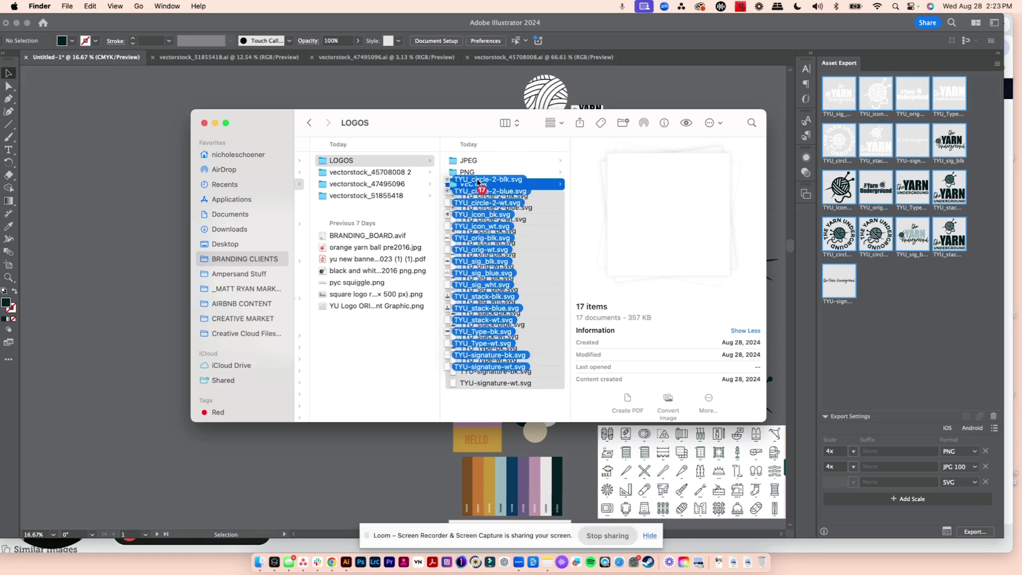
Step: Check the contents of the VECTOR, PNG and JPEG folders and preview the TYU_sig_blue, TYU_icon_bk and TYU_circle-2-blk JPGs
{"action": "left_click", "coordinate": [484, 185]}
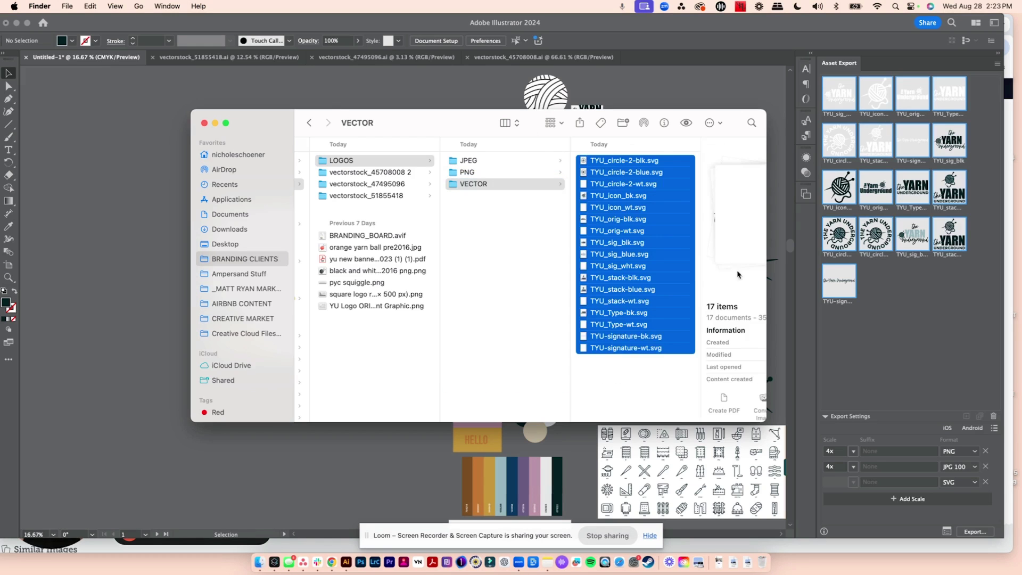
{"action": "left_click", "coordinate": [481, 172]}
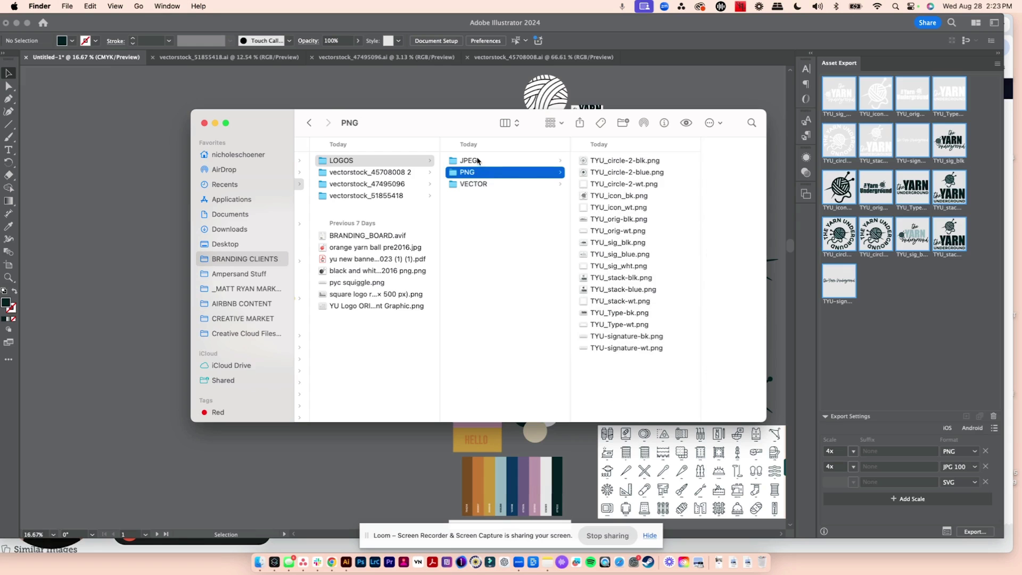
{"action": "left_click", "coordinate": [479, 161]}
{"action": "left_click", "coordinate": [623, 219]}
{"action": "key", "text": "space"}
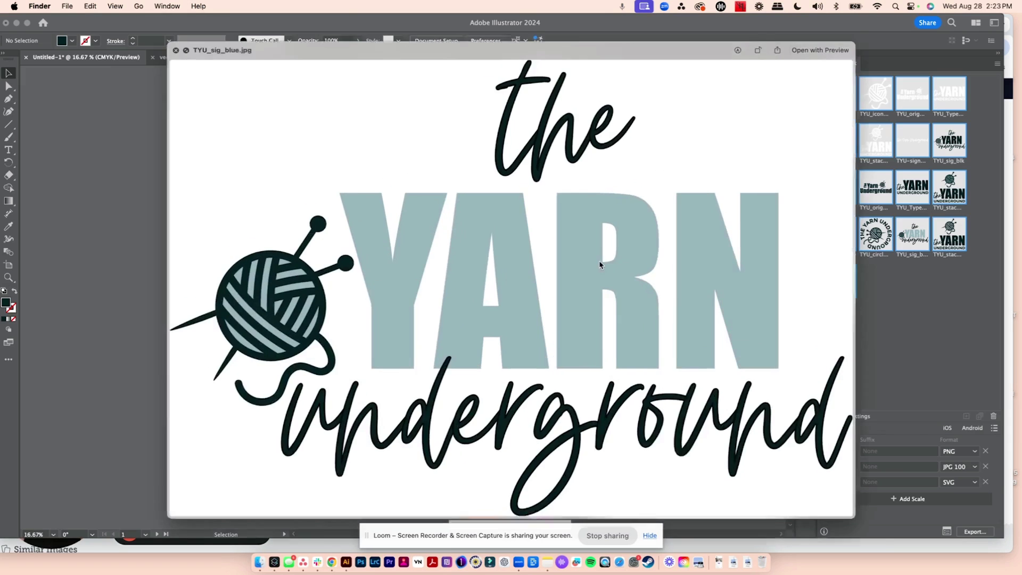
{"action": "key", "text": "space"}
{"action": "left_click", "coordinate": [548, 183]}
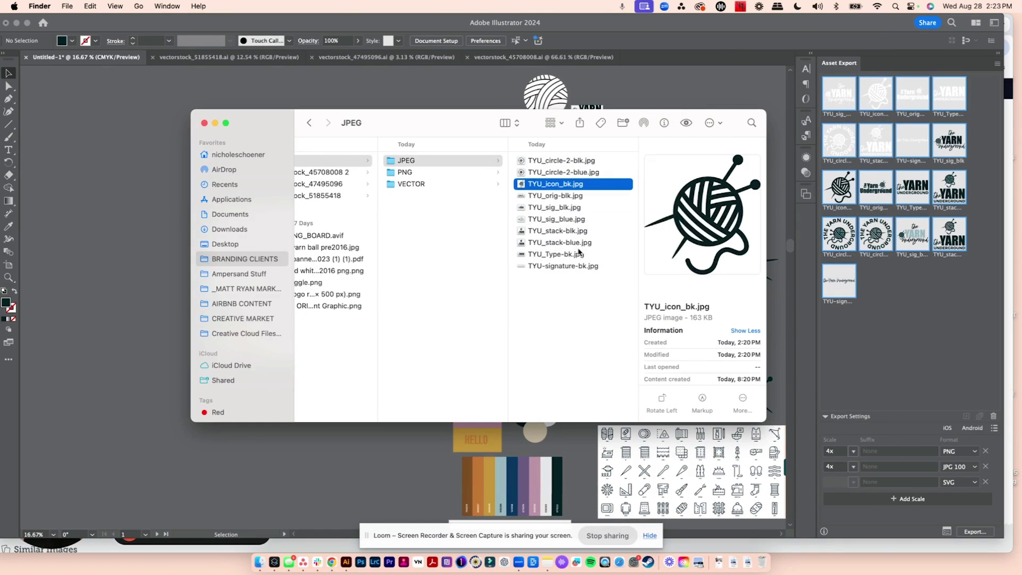
{"action": "key", "text": "space"}
{"action": "key", "text": "space"}
{"action": "left_click", "coordinate": [568, 161]}
{"action": "key", "text": "space"}
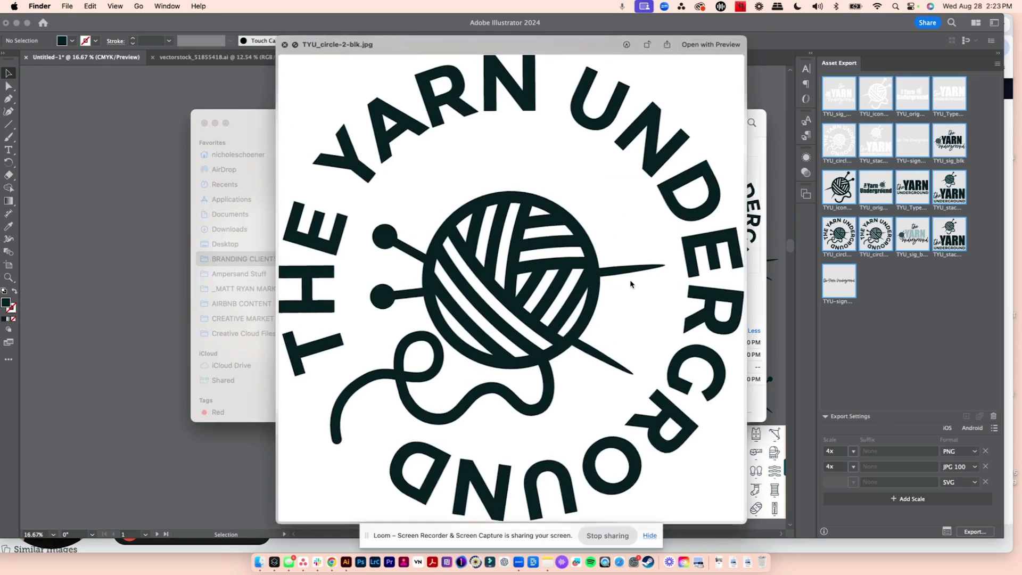
{"action": "key", "text": "space"}
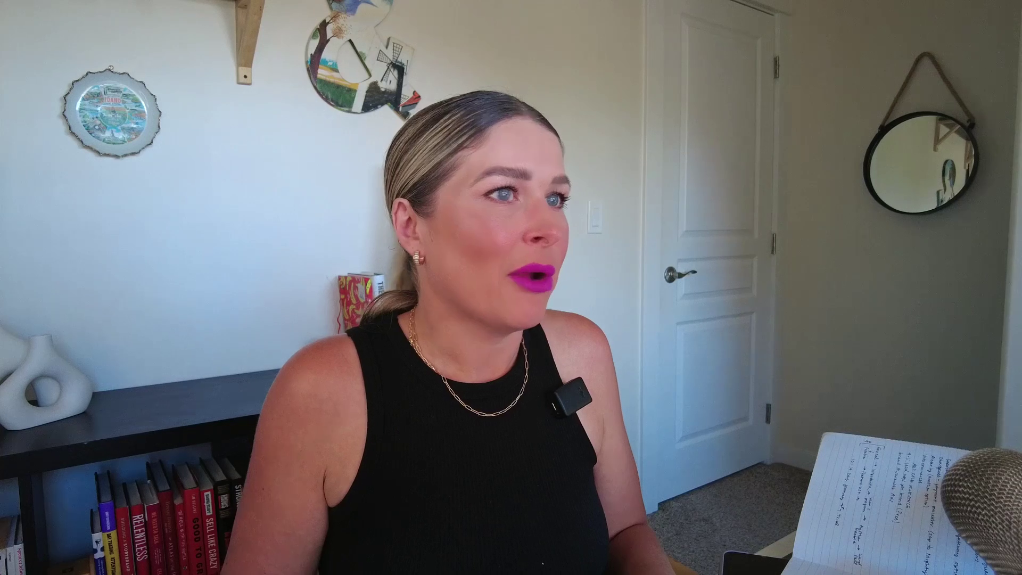